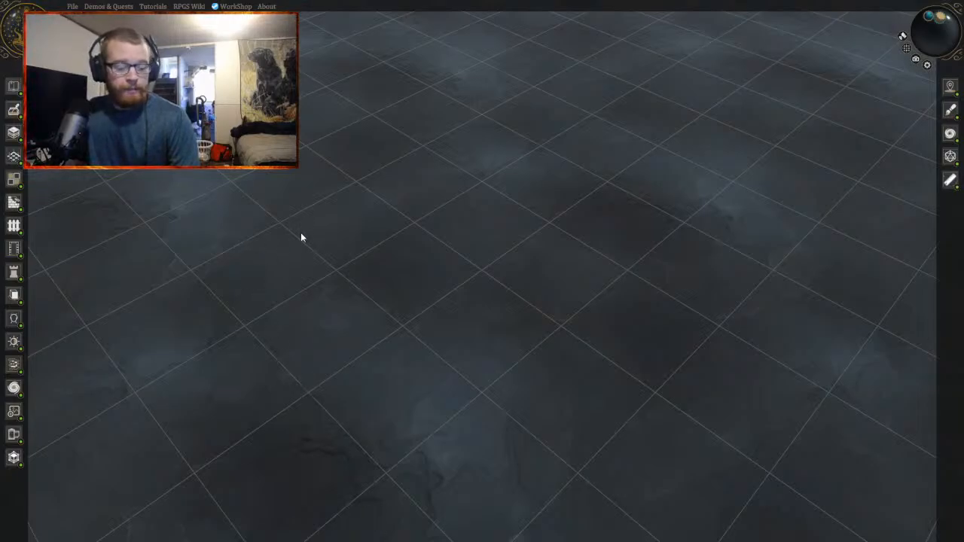
key("ctrl+s")
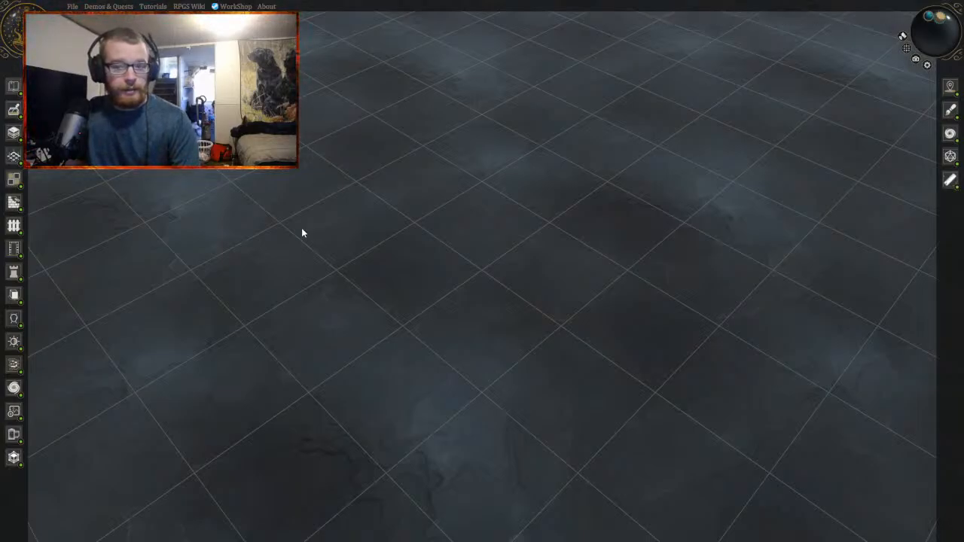
left_click(301, 232)
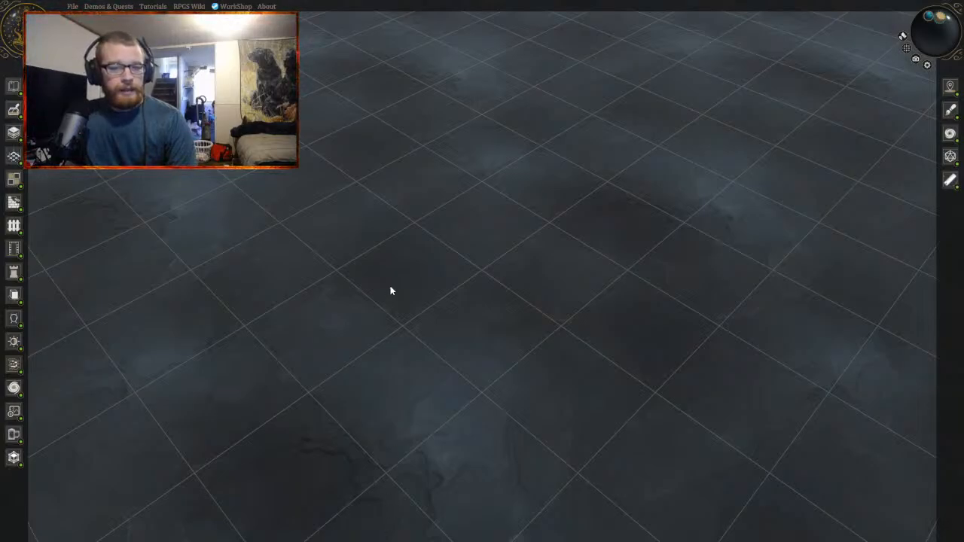
middle_click_drag(391, 287, 409, 279)
scroll(403, 279, "down", 5)
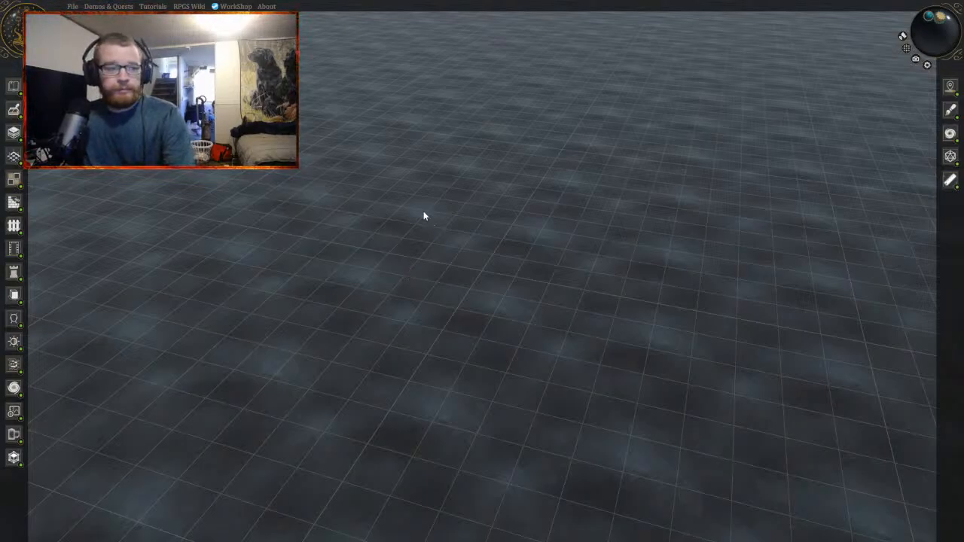
scroll(443, 224, "up", 3)
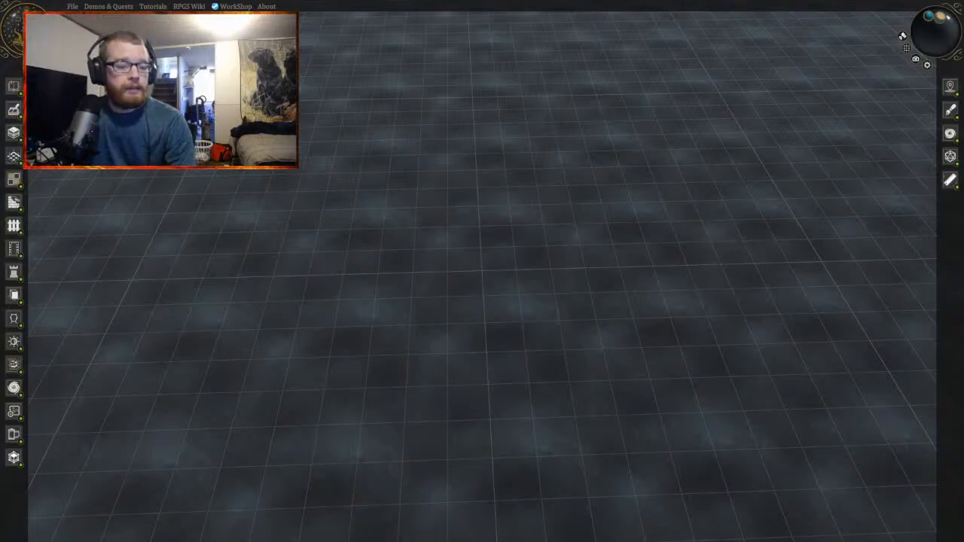
middle_click_drag(400, 428, 379, 261)
key("q")
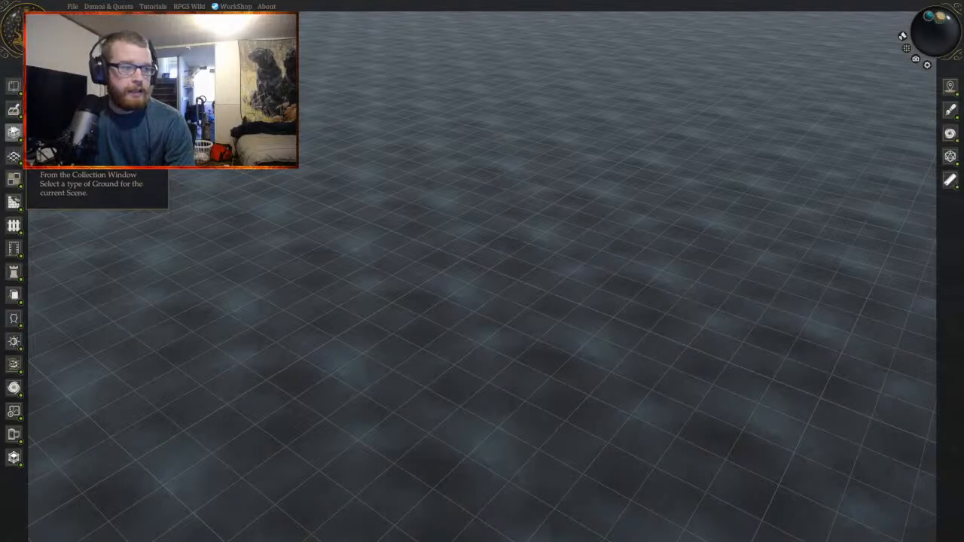
left_click(13, 134)
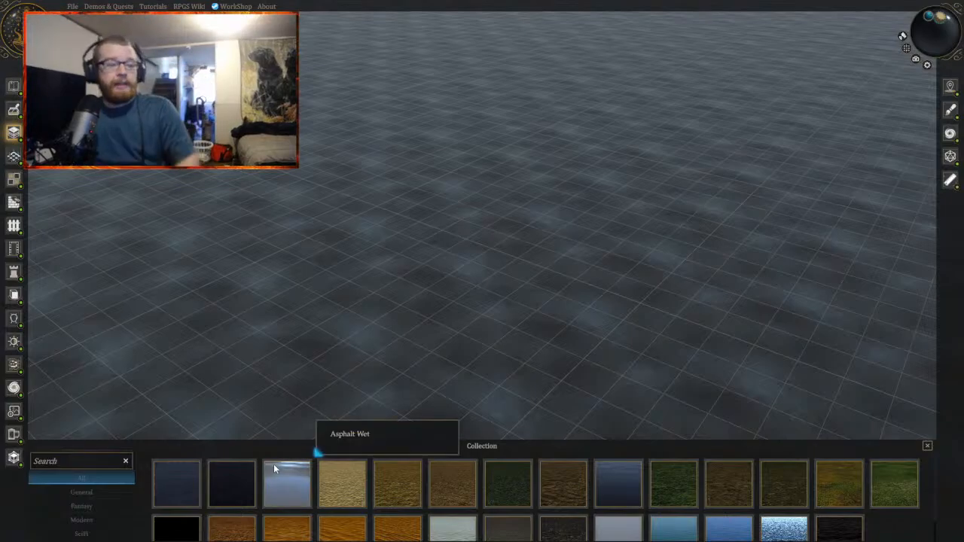
left_click(14, 460)
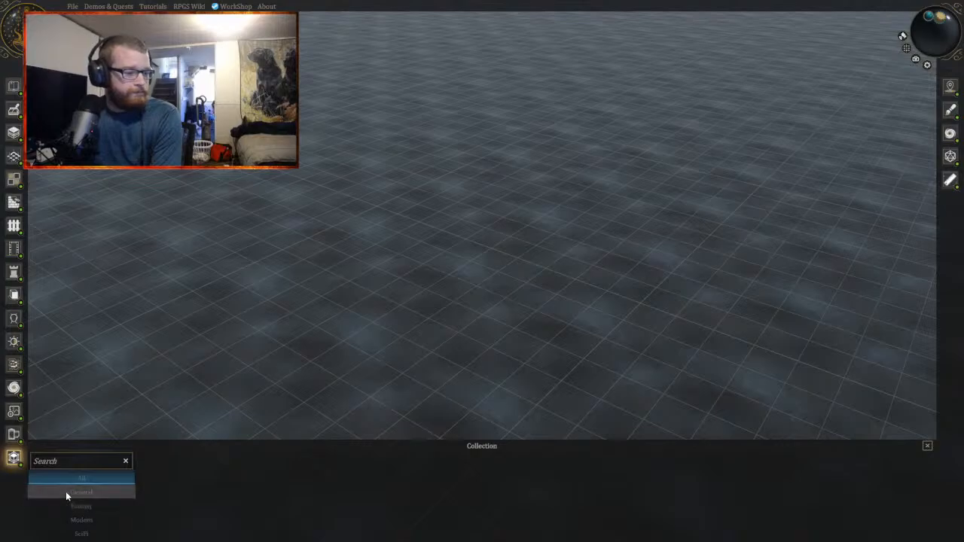
Step: Bring up the colour grading presets and apply the red one to the scene
left_click(12, 440)
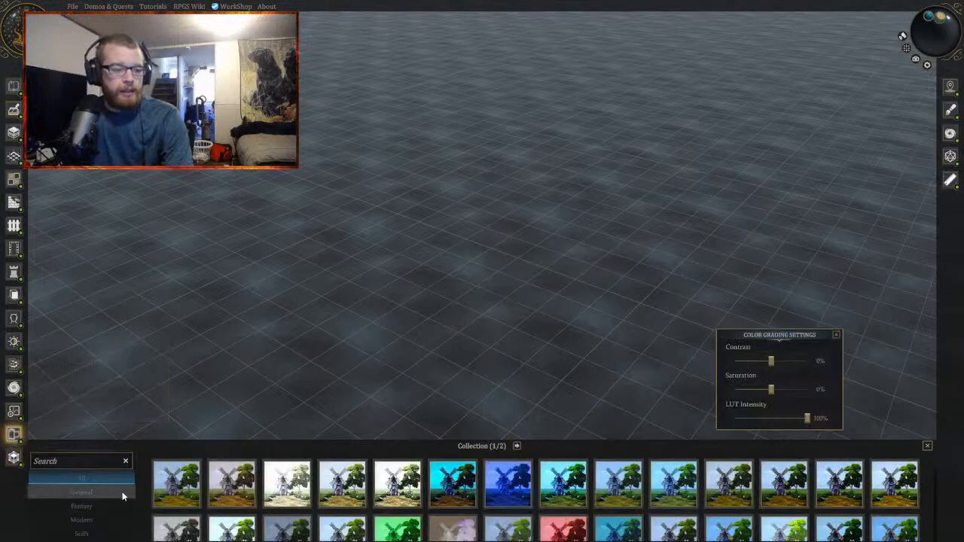
mouse_move(432, 354)
middle_mouse_down()
mouse_move(429, 336)
mouse_move(433, 346)
middle_mouse_up()
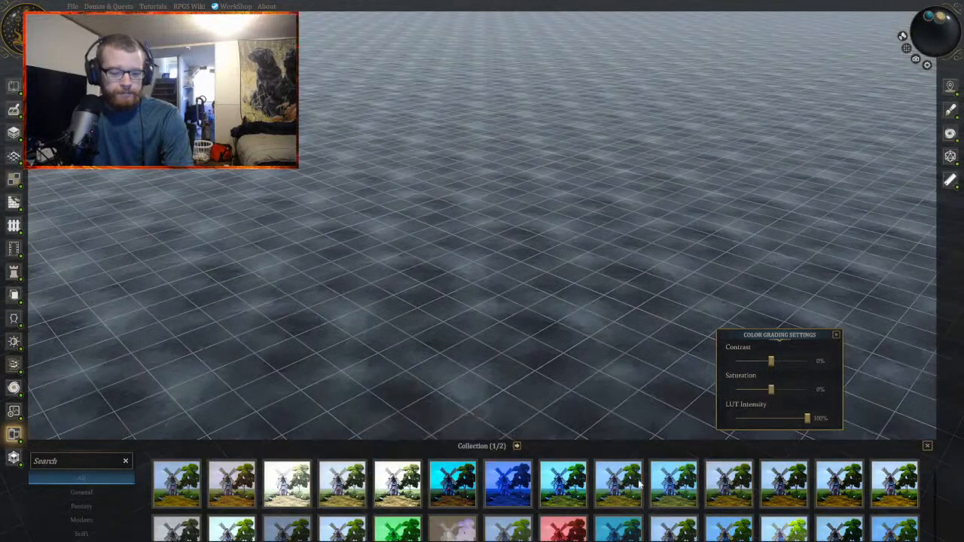
scroll(702, 489, "down", 2)
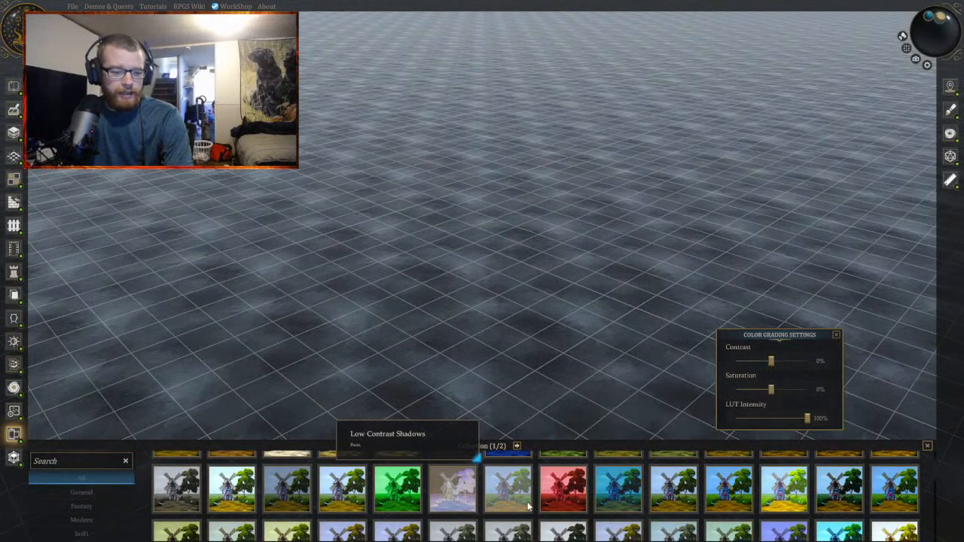
left_click(567, 494)
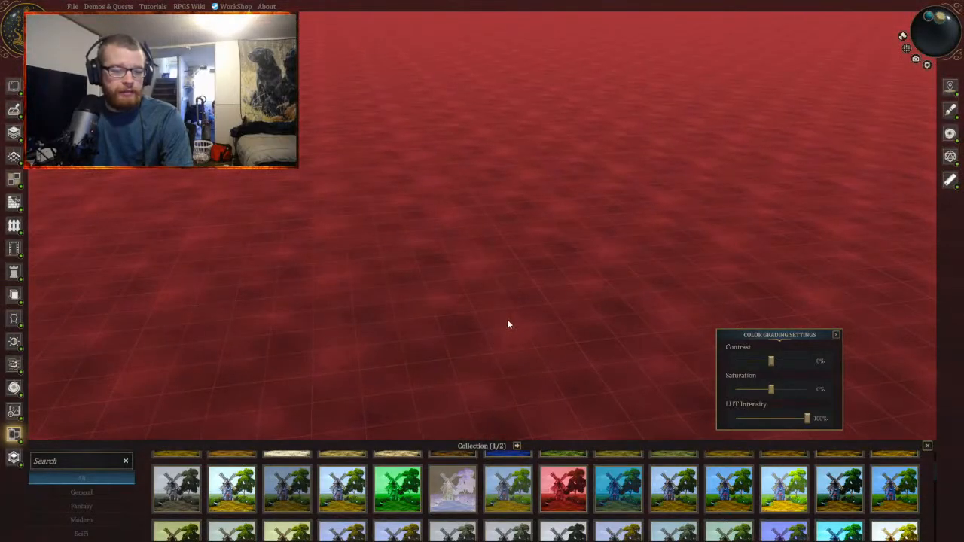
mouse_move(507, 321)
middle_mouse_down()
mouse_move(499, 315)
mouse_move(518, 317)
middle_mouse_up()
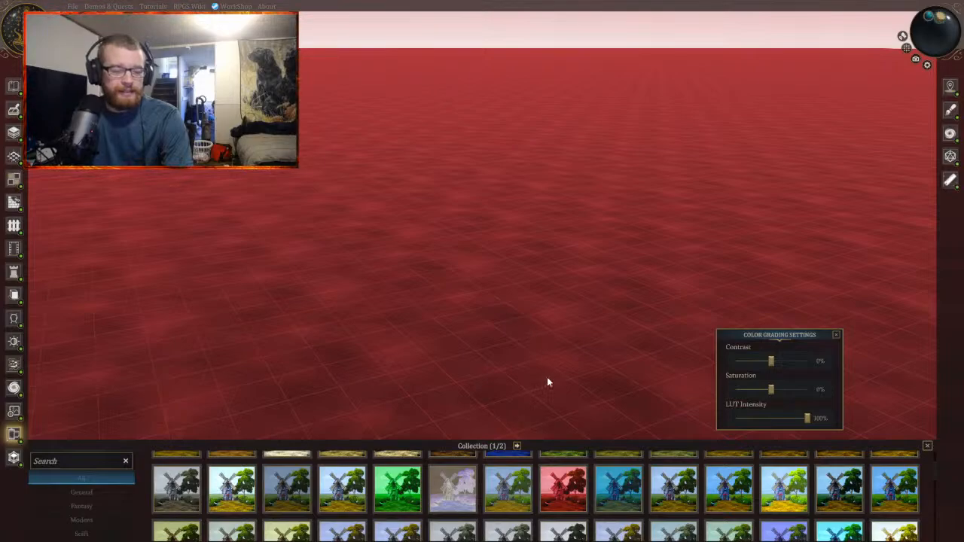
Step: Switch the scene's colour grading to the deep blue preset
scroll(361, 493, "up", 1)
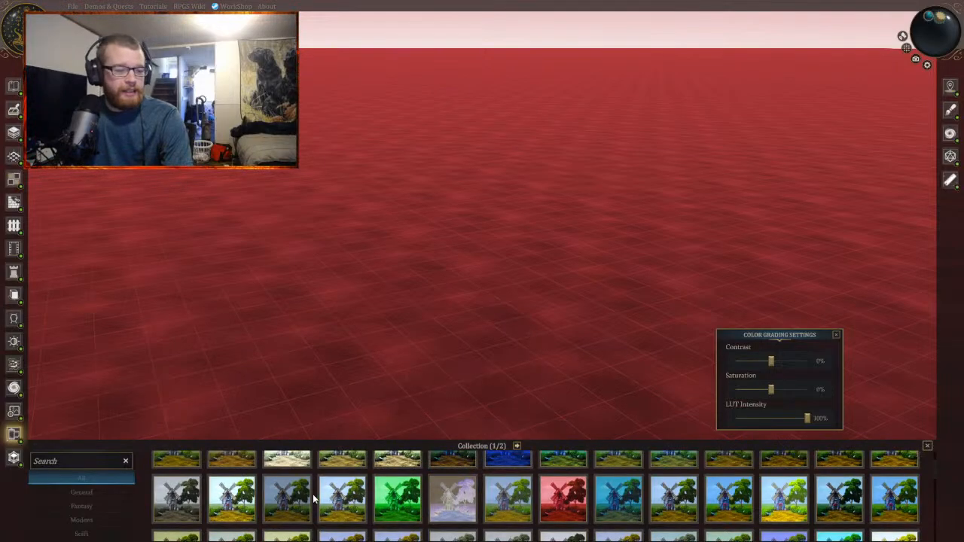
scroll(312, 494, "up", 2)
left_click(506, 476)
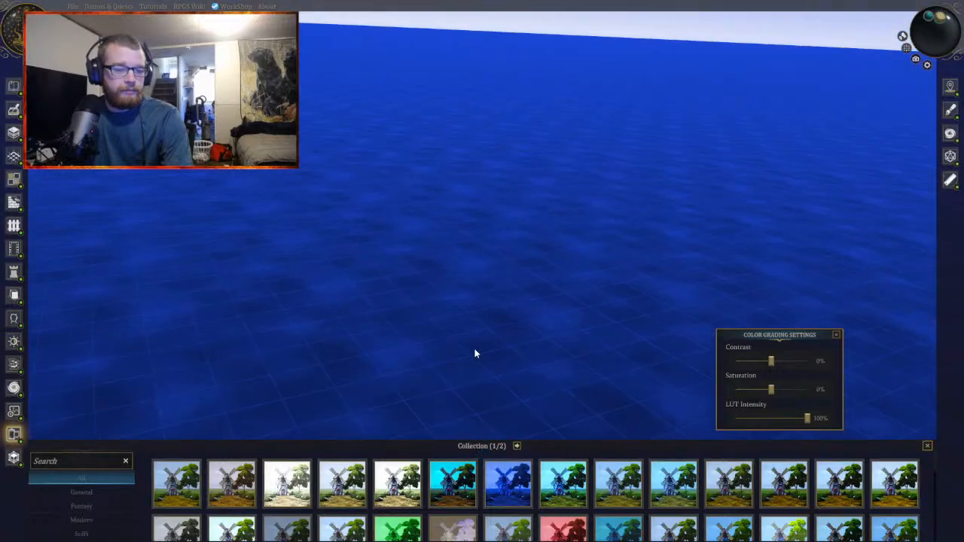
mouse_move(475, 349)
middle_mouse_down()
mouse_move(486, 346)
mouse_move(457, 352)
middle_mouse_up()
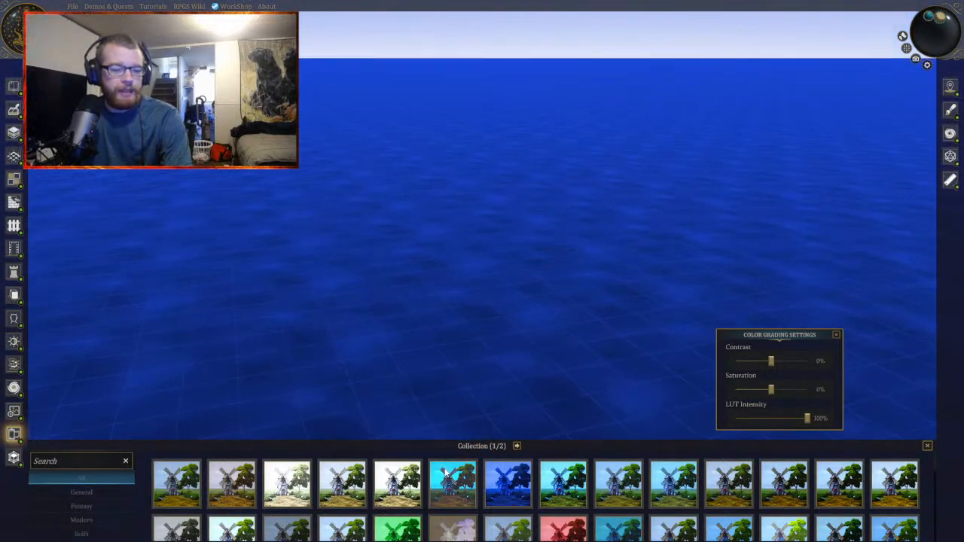
Step: Replace the blue colour grading with the muted second preset in the collection
left_click(226, 486)
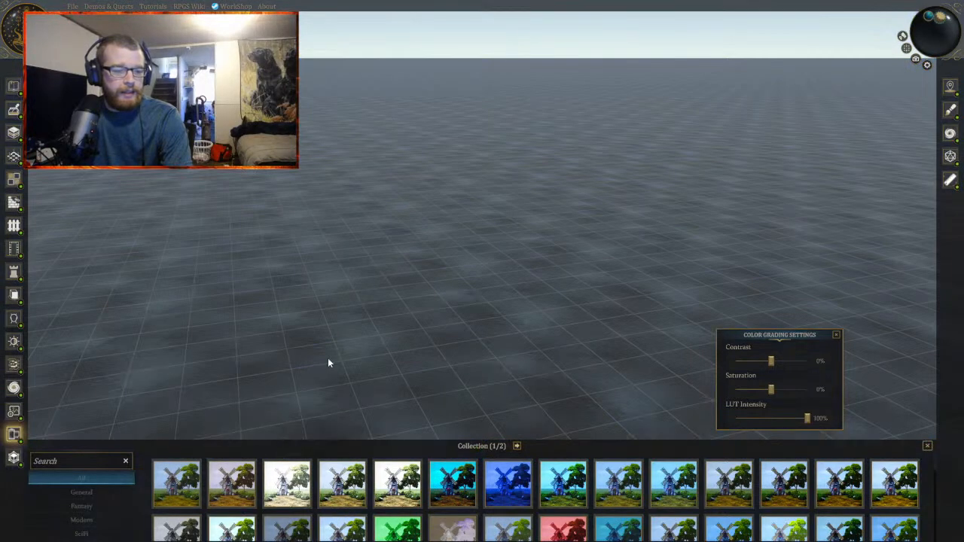
middle_click_drag(384, 327, 373, 333)
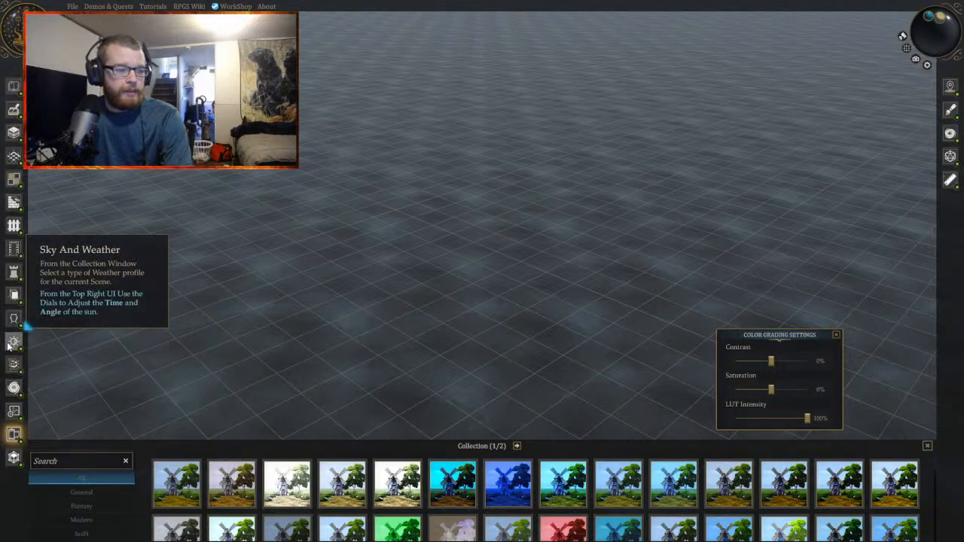
Step: Place the purple-clad bard token on the grid, inspect it up close and delete it
left_click(14, 411)
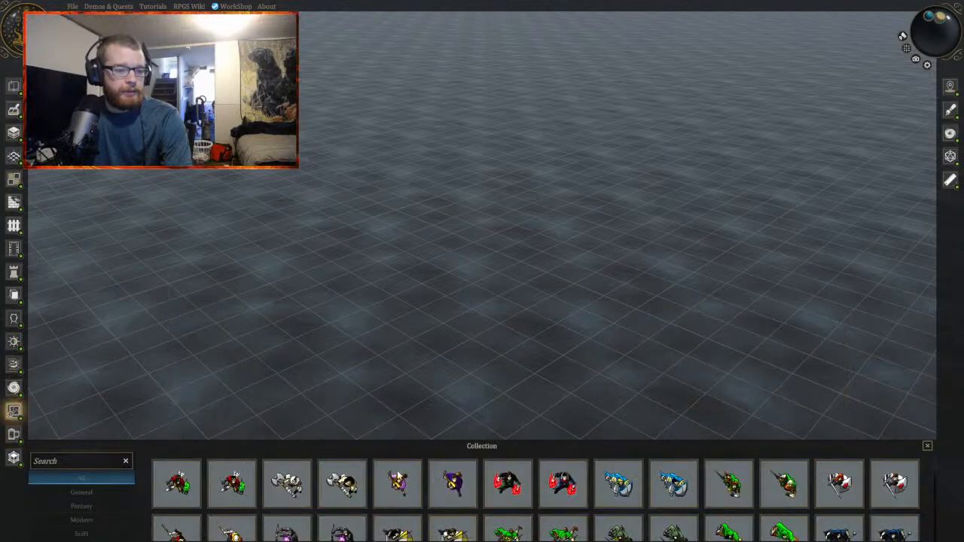
mouse_move(449, 489)
left_mouse_down()
mouse_move(450, 437)
mouse_move(450, 502)
mouse_move(436, 480)
mouse_move(443, 489)
left_mouse_up()
left_click(453, 486)
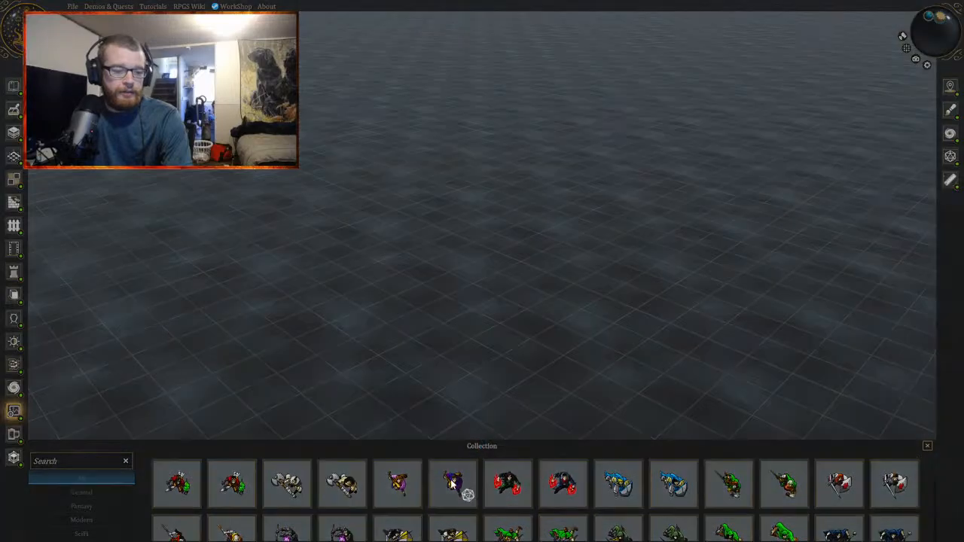
left_click(449, 351)
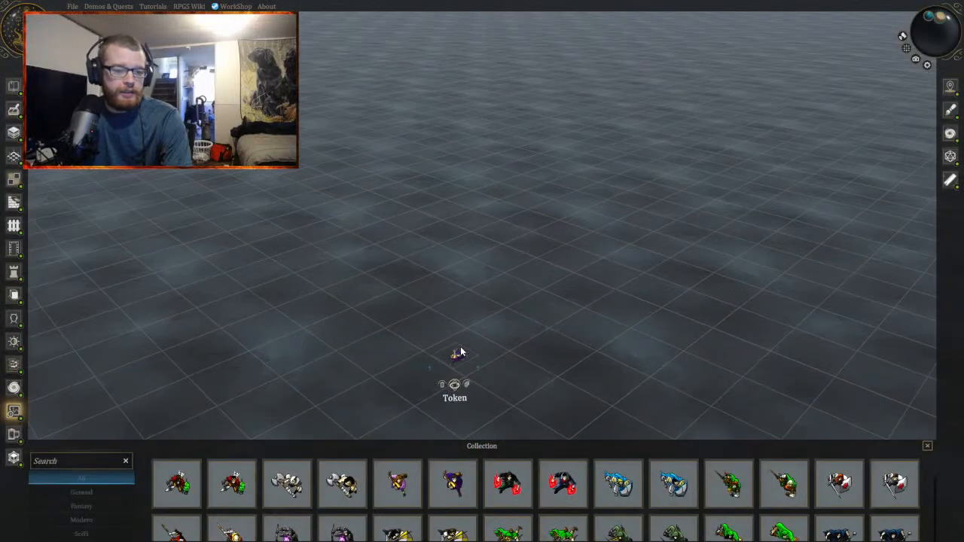
double_click(460, 350)
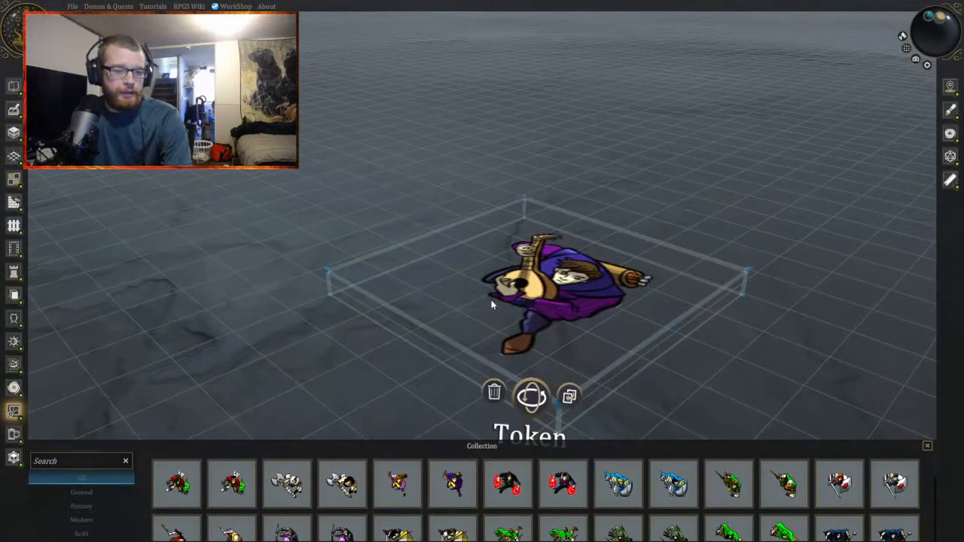
scroll(494, 299, "down", 2)
middle_click_drag(497, 297, 525, 205)
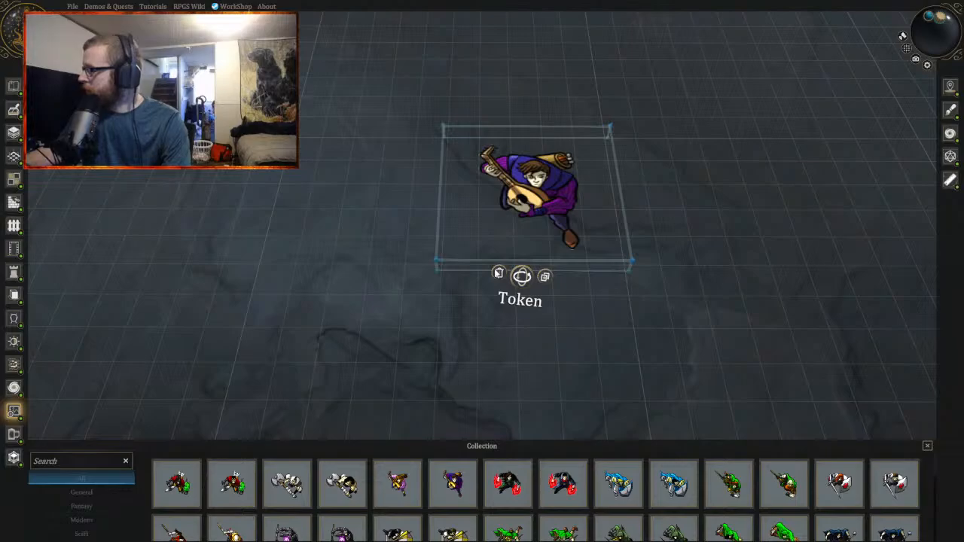
left_click(499, 274)
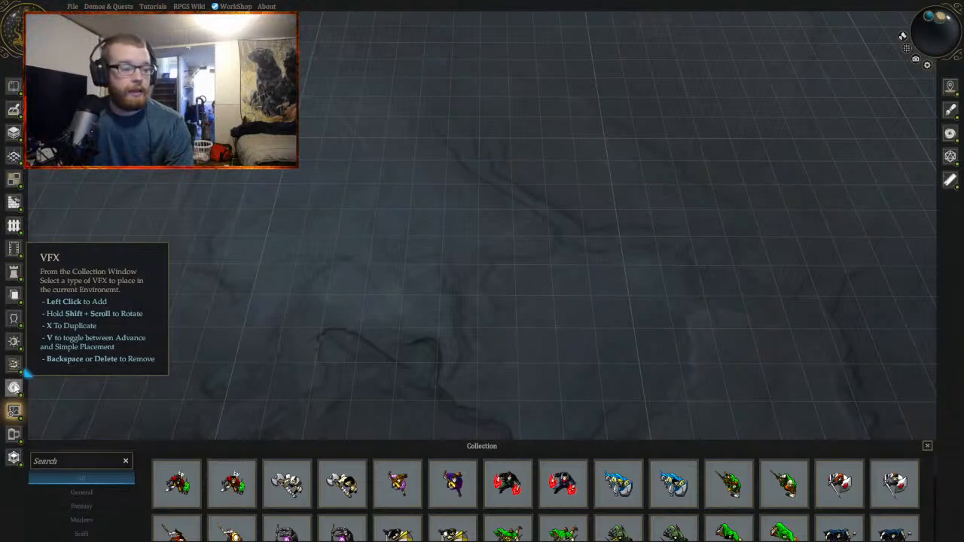
Step: Place the Big Zone Yellow visual effect on the grid and view it from several angles
left_click(13, 387)
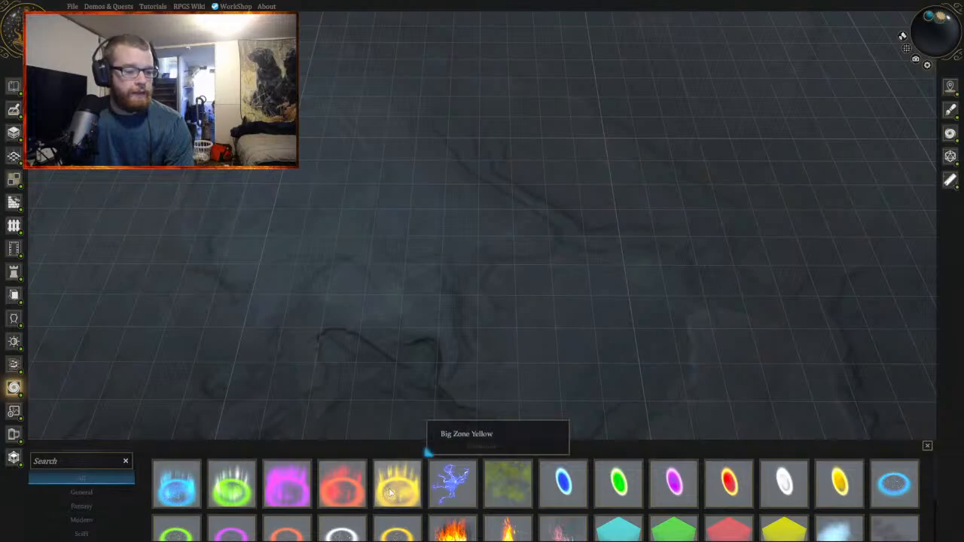
left_click_drag(398, 482, 495, 257)
key("d")
key("s")
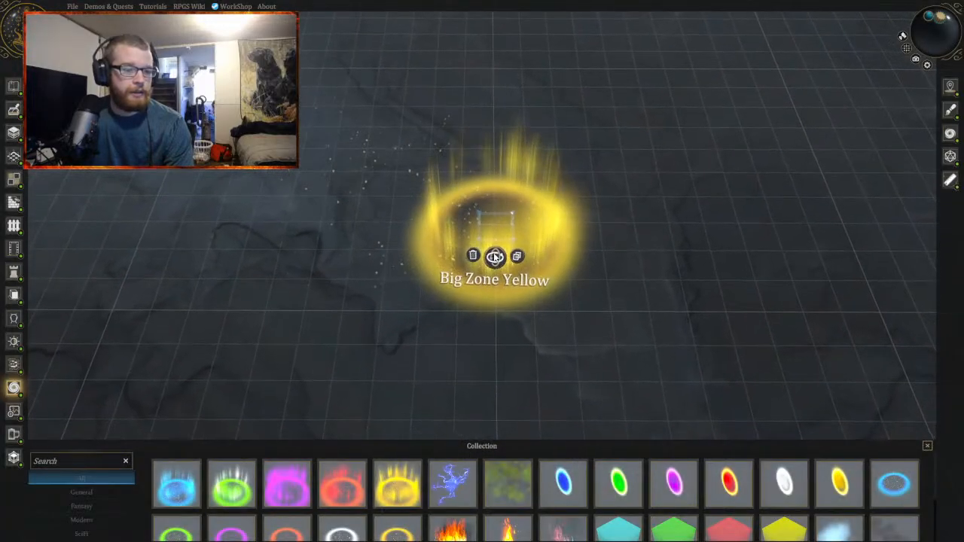
middle_click_drag(495, 257, 474, 244)
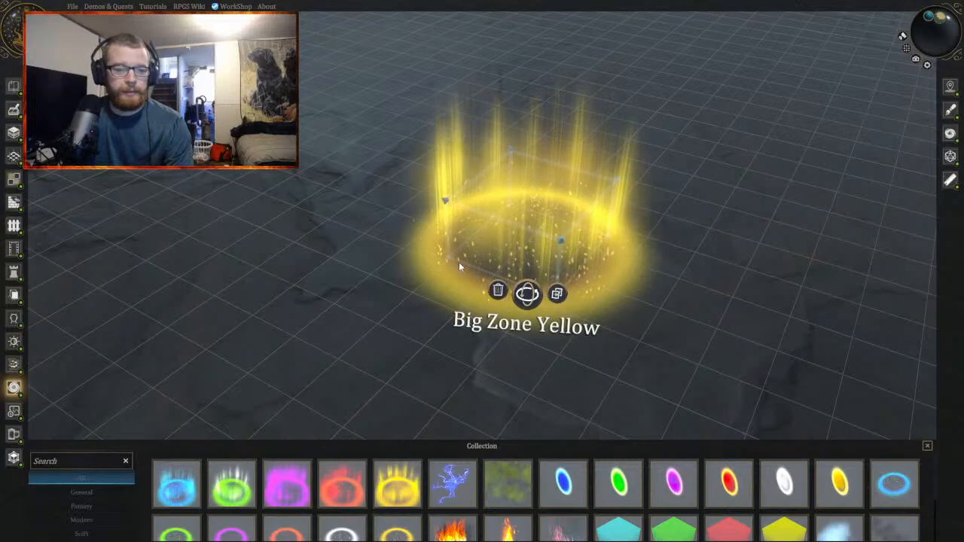
middle_click_drag(459, 262, 387, 328)
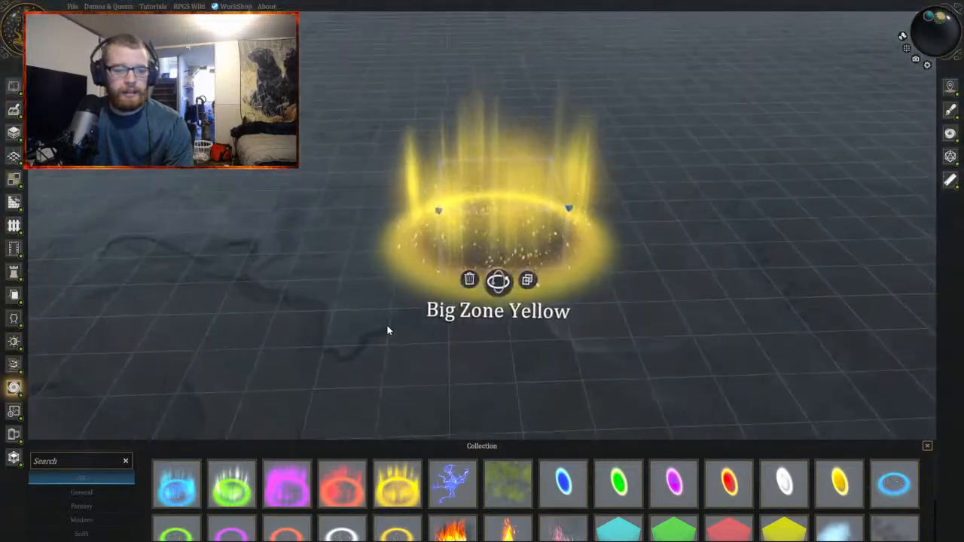
Step: Place the Big Zone Red effect beside the yellow zone, and delete both zone effects
left_click_drag(361, 487, 345, 188)
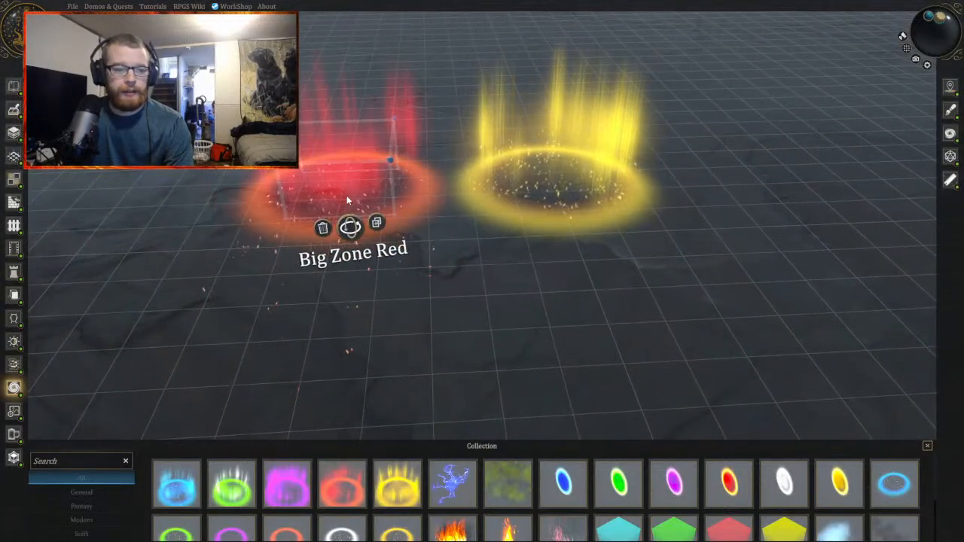
left_click(323, 229)
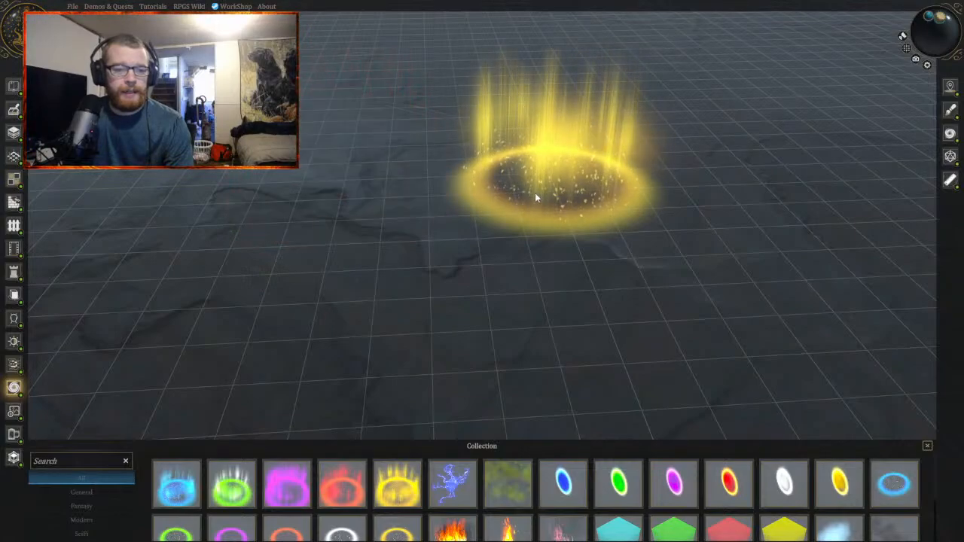
left_click(535, 193)
left_click(524, 219)
Step: Place the Portal Blue visual effect on the grid, view it from the front and select it
key("d")
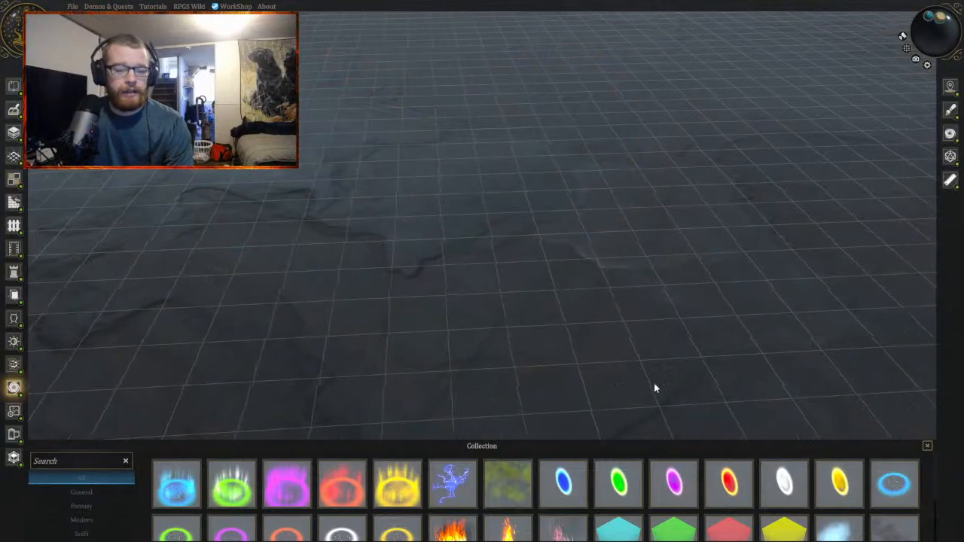
key("w")
left_click_drag(573, 486, 458, 240)
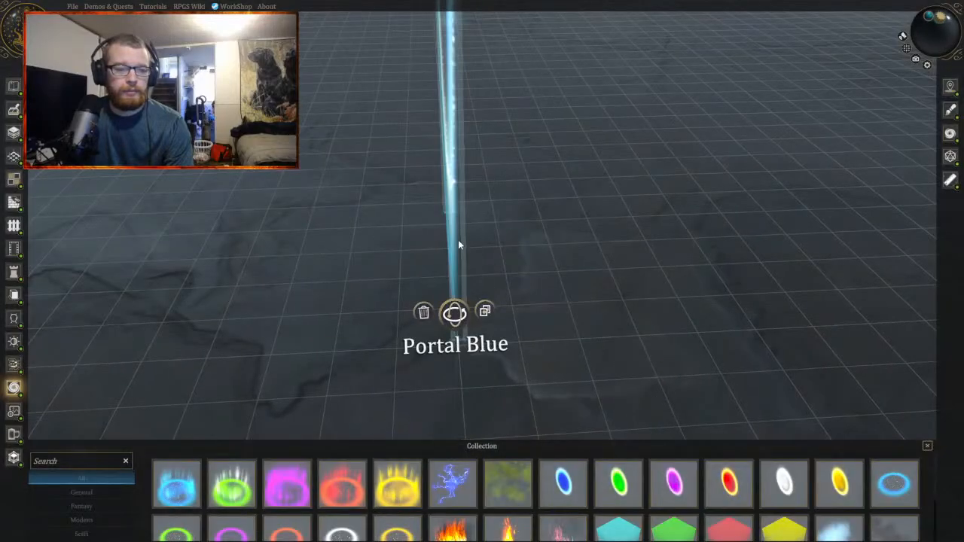
scroll(483, 241, "up", 2)
scroll(510, 245, "down", 3)
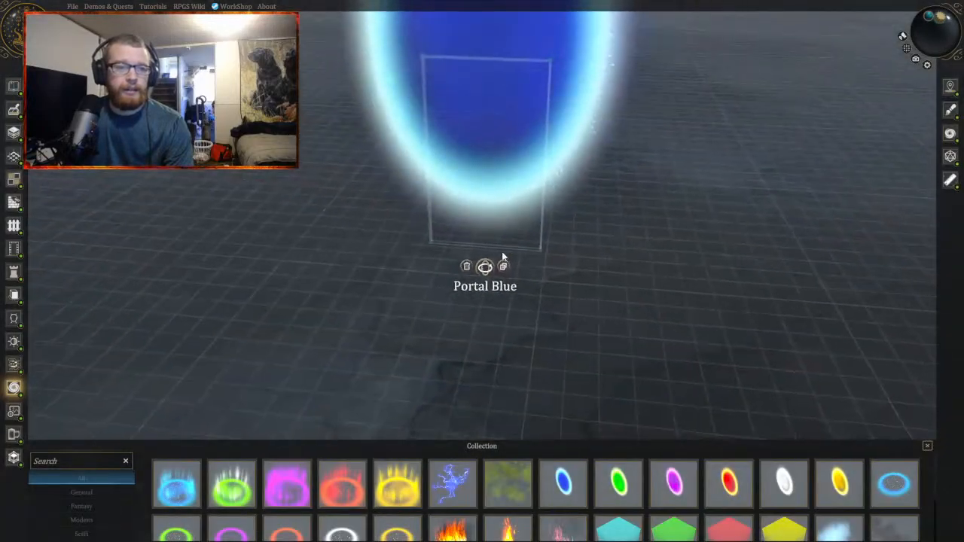
right_click_drag(488, 260, 525, 264)
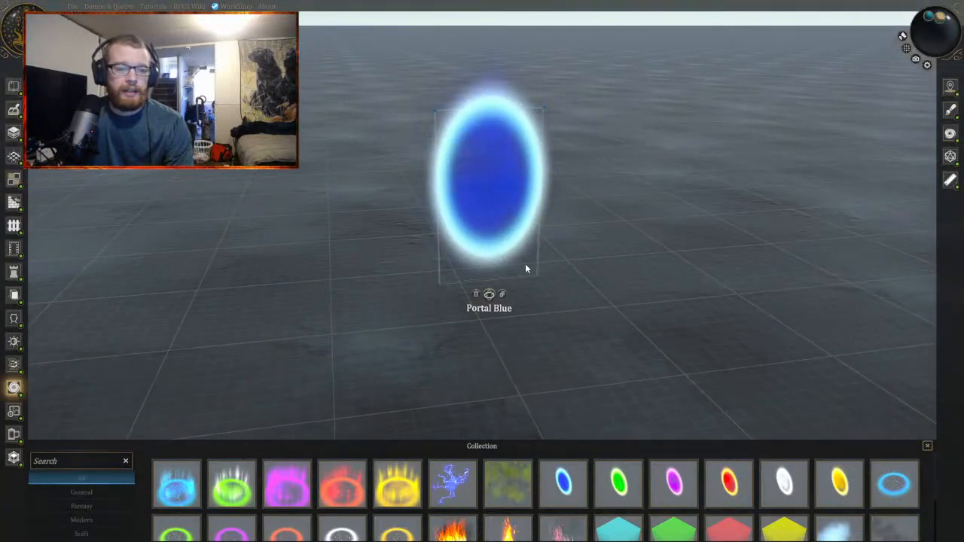
left_click(483, 258)
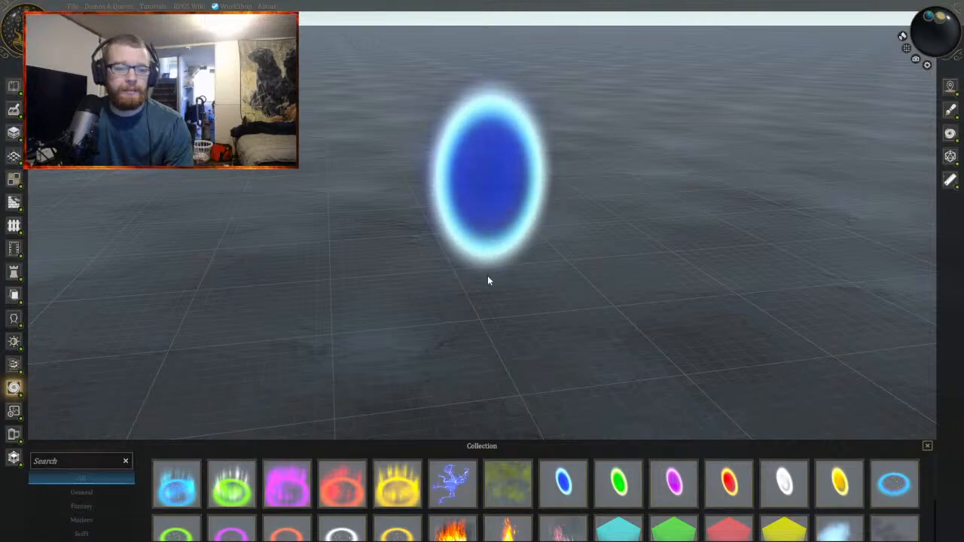
left_click(491, 177)
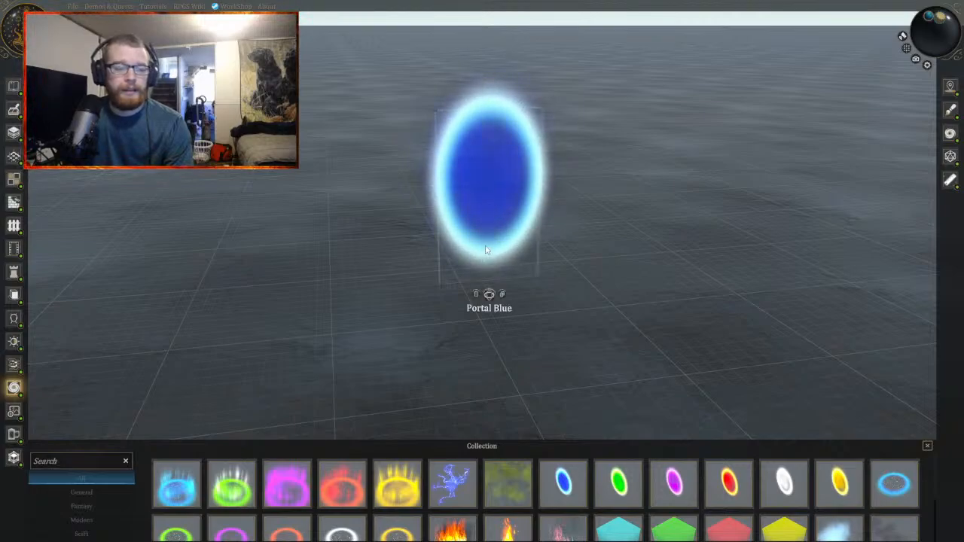
Step: Shift the Portal Blue effect to a different spot on the grid, then delete it
left_click(486, 278)
left_click(489, 204)
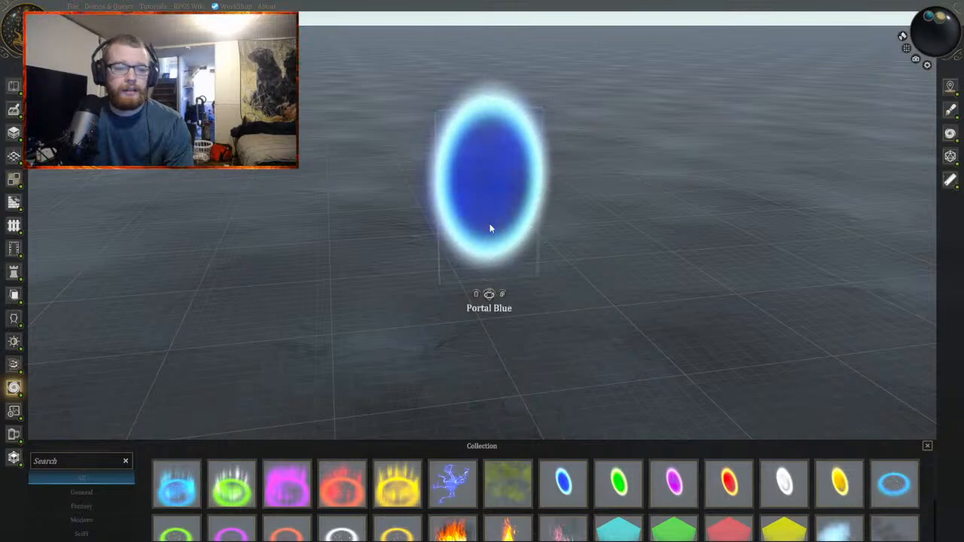
mouse_move(490, 224)
left_mouse_down()
mouse_move(517, 226)
mouse_move(508, 222)
left_mouse_up()
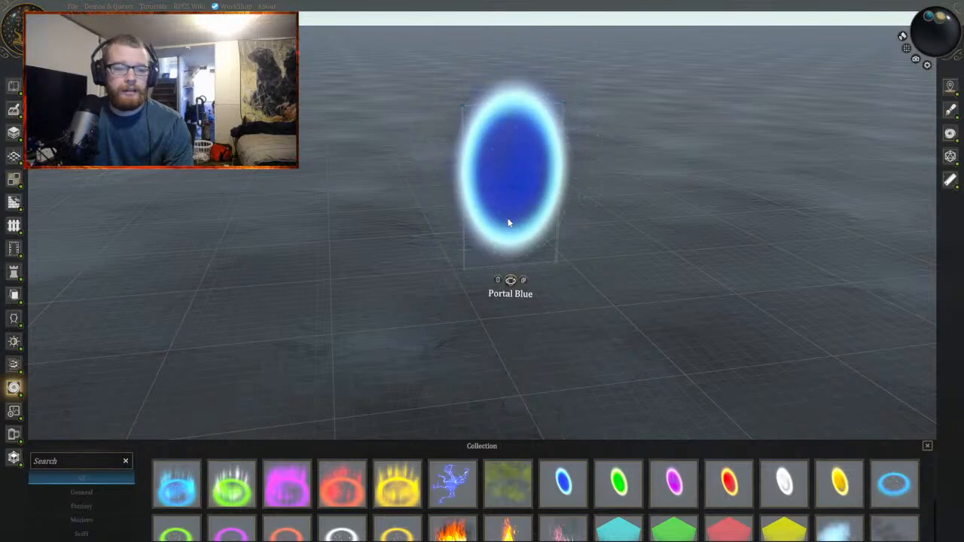
middle_click_drag(559, 268, 590, 306)
left_click(498, 283)
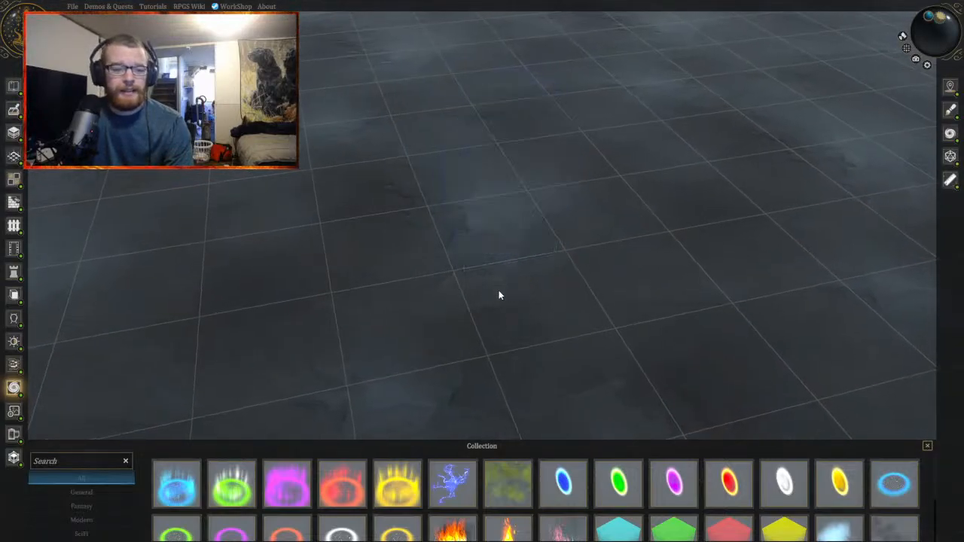
Step: Place the Ring Hole Blue, Fire and Fog Cube visual effects on the grid and view them from above
left_click_drag(887, 488, 528, 229)
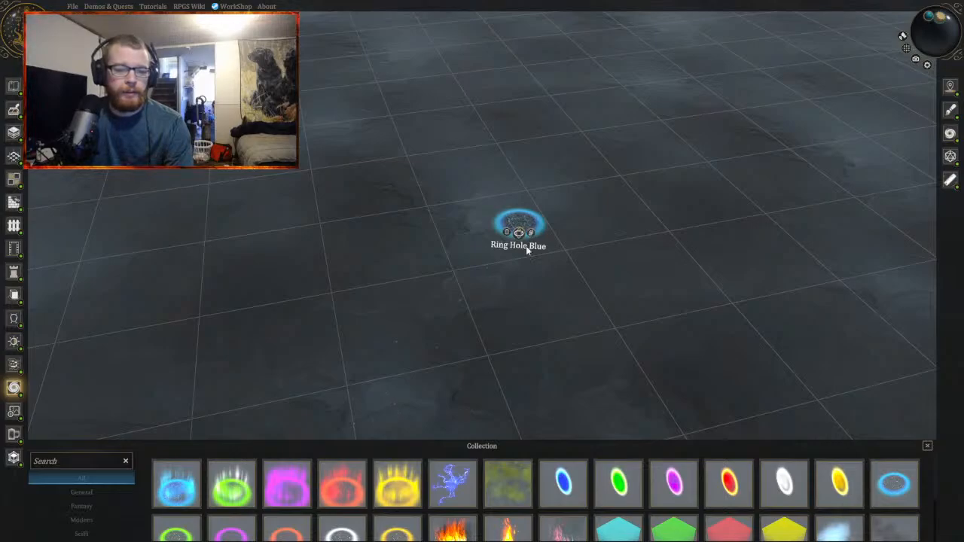
left_click_drag(526, 246, 389, 491)
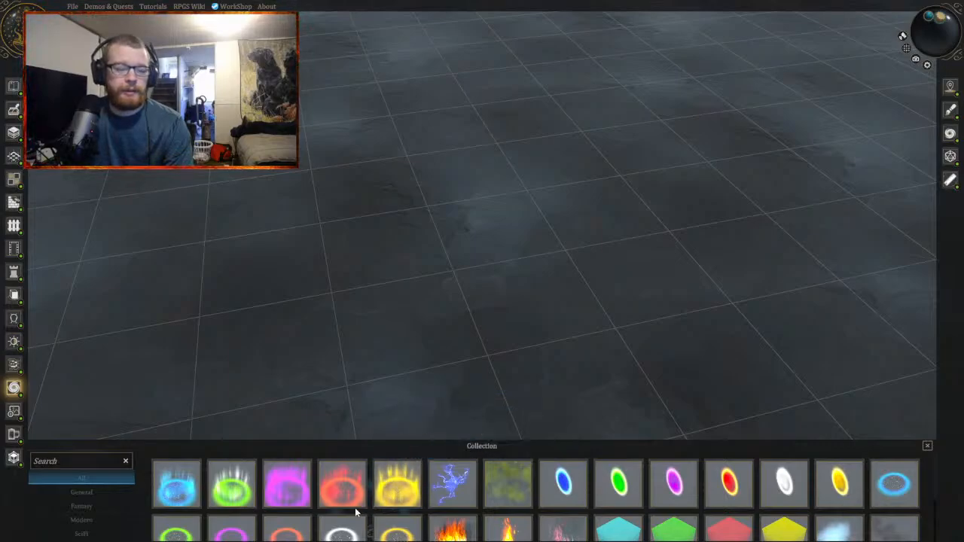
scroll(422, 488, "down", 1)
left_click_drag(450, 518, 504, 253)
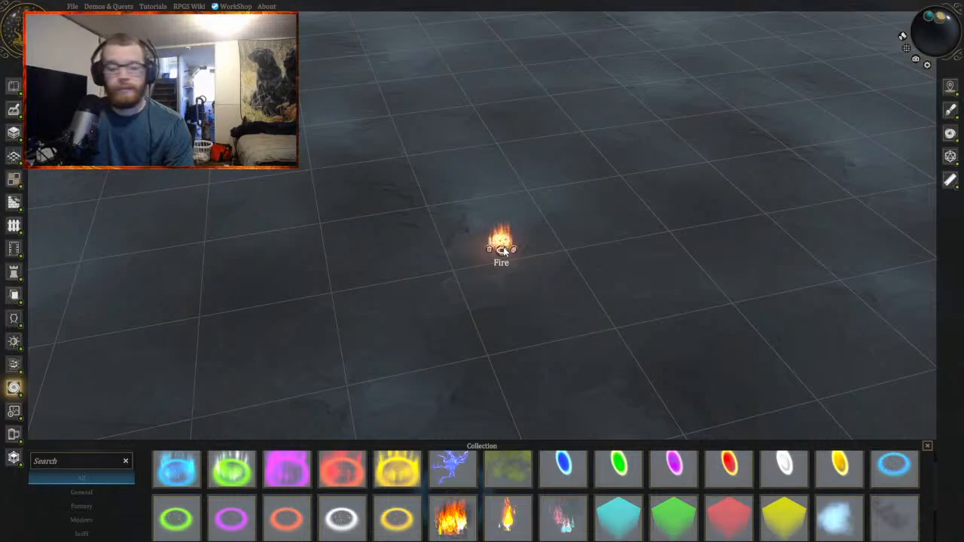
left_click_drag(503, 251, 495, 226)
middle_click_drag(322, 272, 447, 312)
key("d")
Step: Delete the Ring Hole Blue, Fire and Fog Cube effects from the grid
left_click(635, 300)
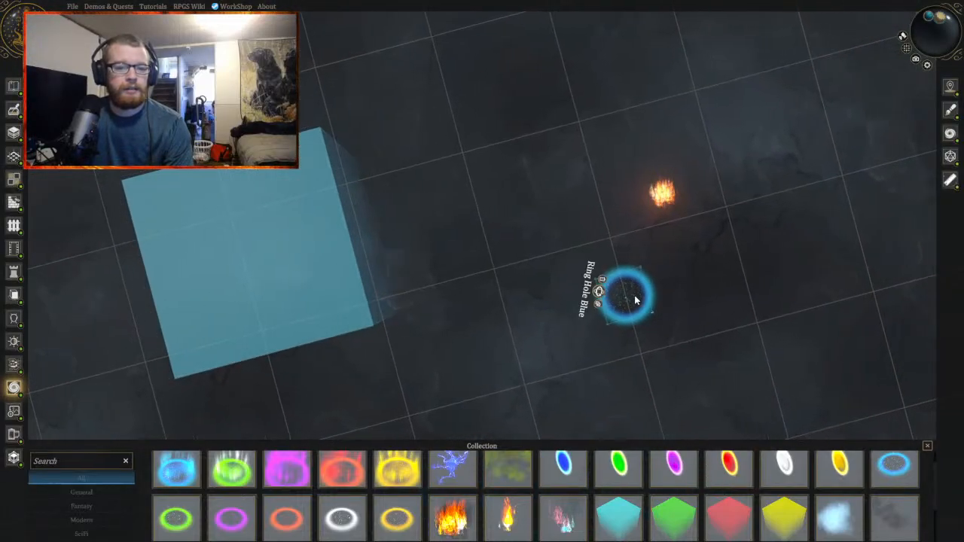
key("Delete")
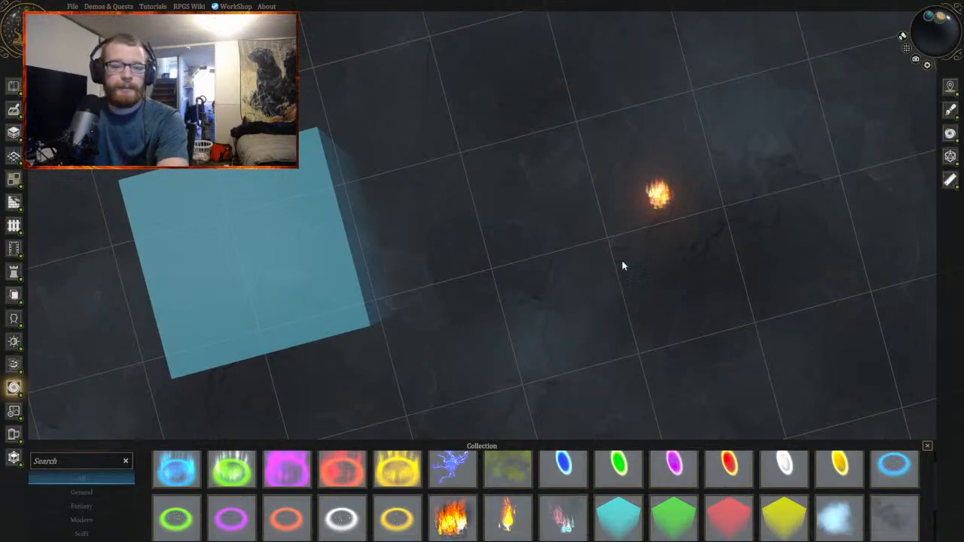
left_click(656, 196)
key("Delete")
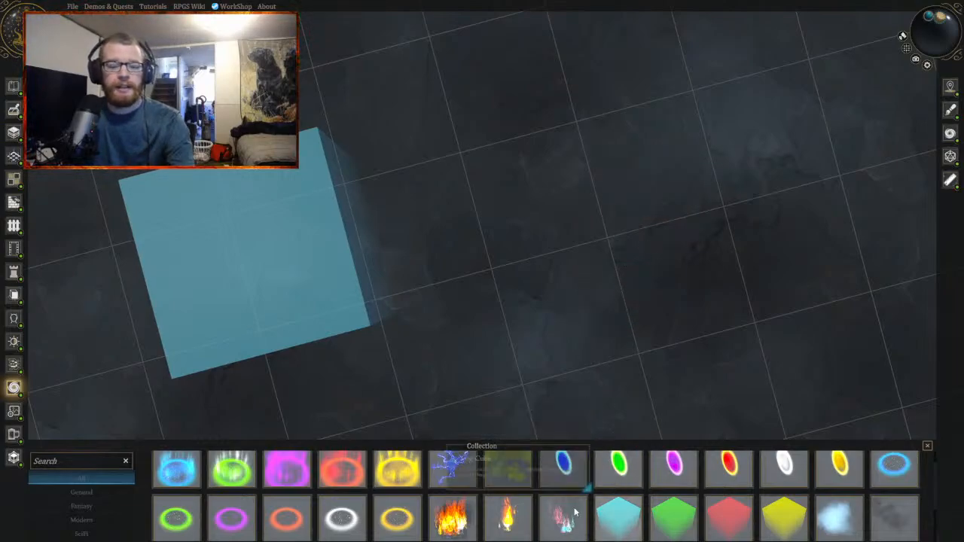
left_click(355, 299)
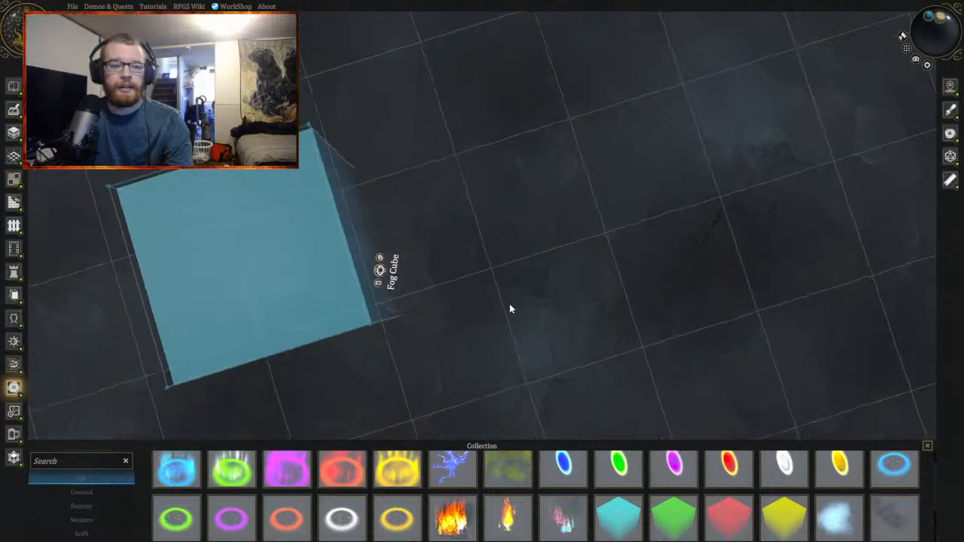
middle_click_drag(510, 304, 498, 290)
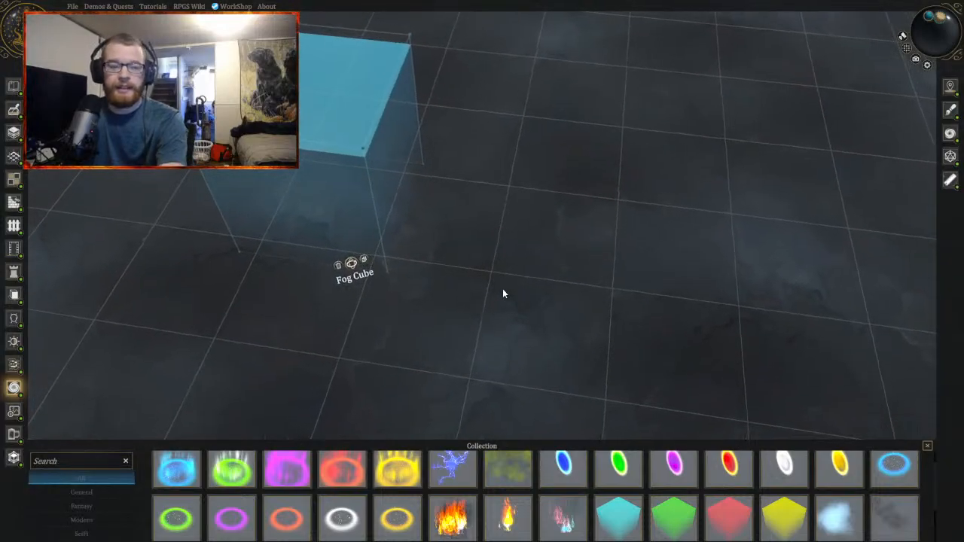
key("Delete")
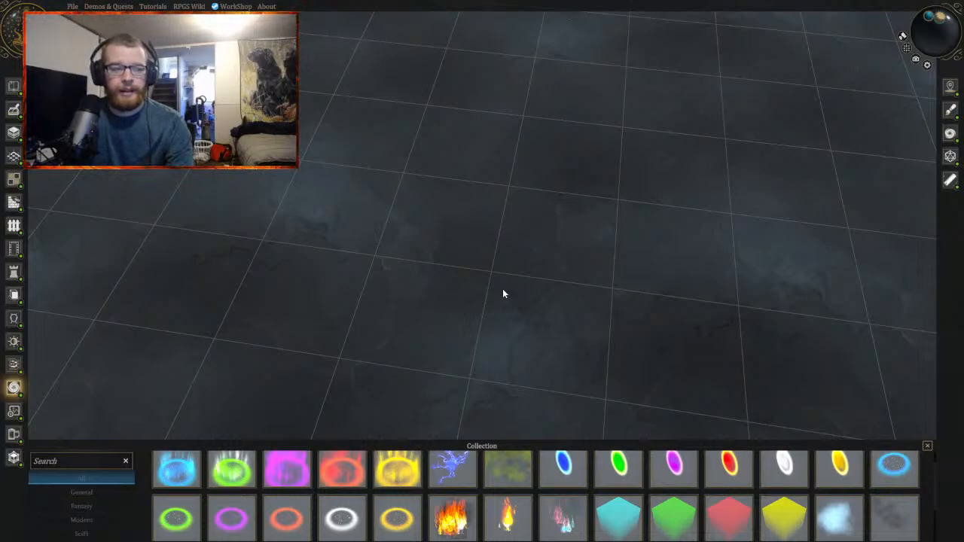
Step: Cover a rectangular area of the grid with a black hiding volume and view it from several angles
left_click(12, 366)
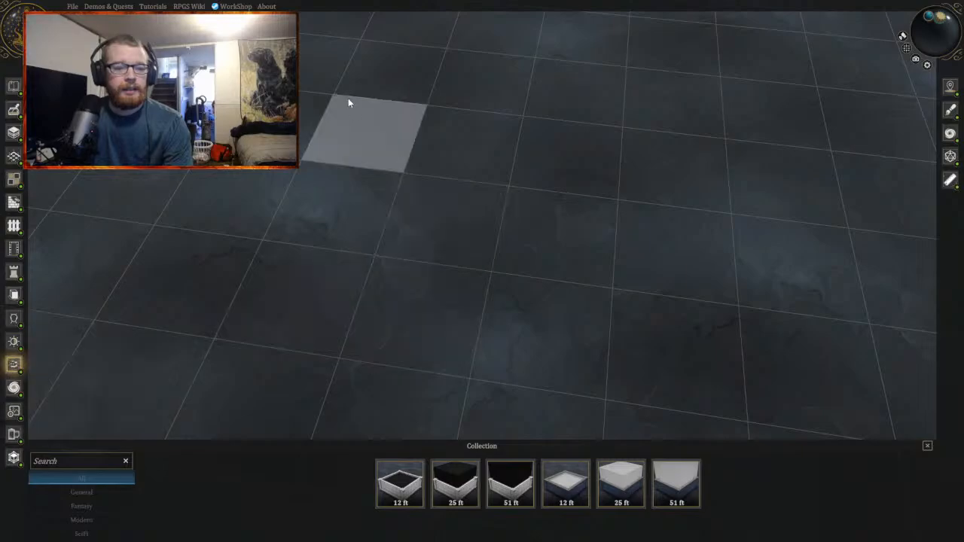
mouse_move(319, 76)
left_mouse_down()
mouse_move(616, 362)
mouse_move(353, 118)
mouse_move(668, 156)
mouse_move(444, 92)
mouse_move(659, 97)
mouse_move(372, 138)
mouse_move(213, 176)
mouse_move(378, 206)
left_mouse_up()
scroll(424, 207, "down", 3)
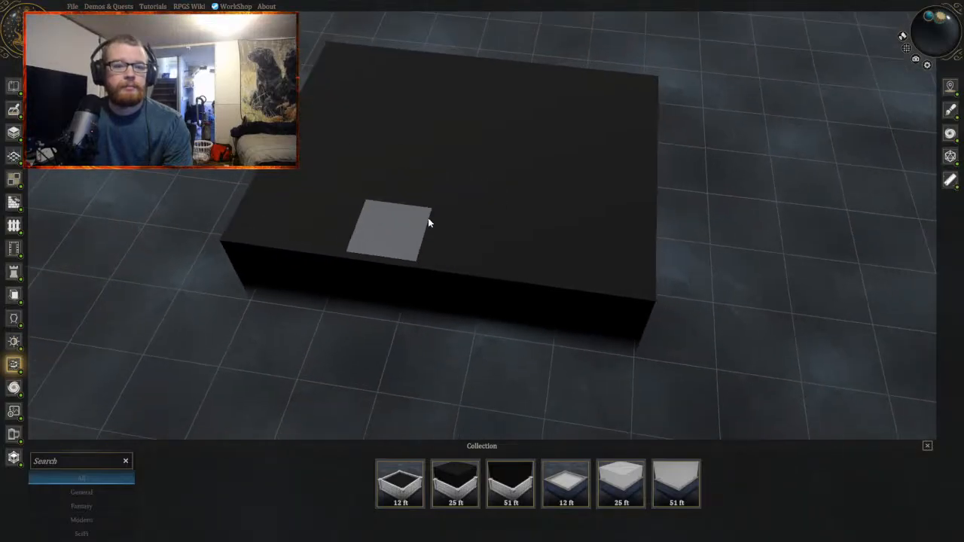
mouse_move(428, 217)
middle_mouse_down()
mouse_move(331, 187)
mouse_move(321, 231)
middle_mouse_up()
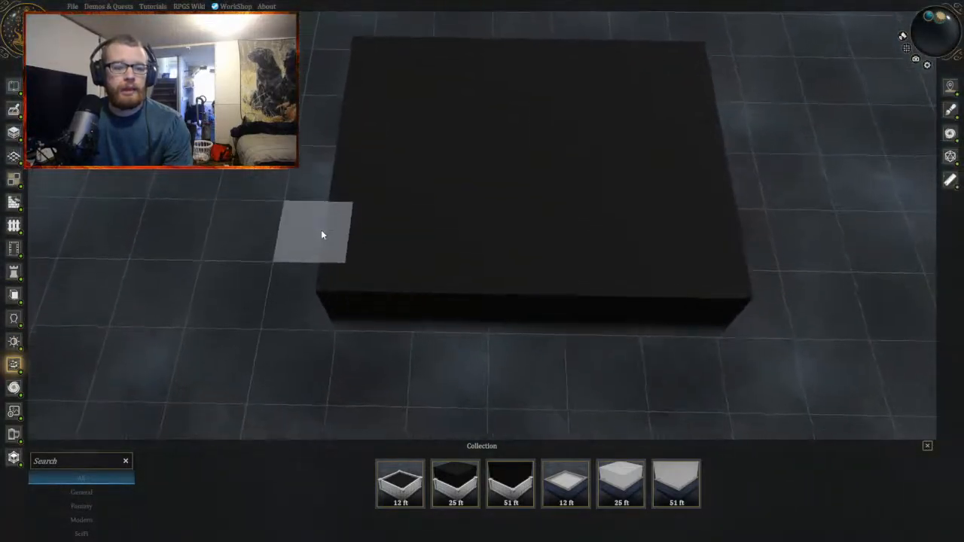
mouse_move(364, 272)
middle_mouse_down()
mouse_move(384, 294)
mouse_move(358, 333)
middle_mouse_up()
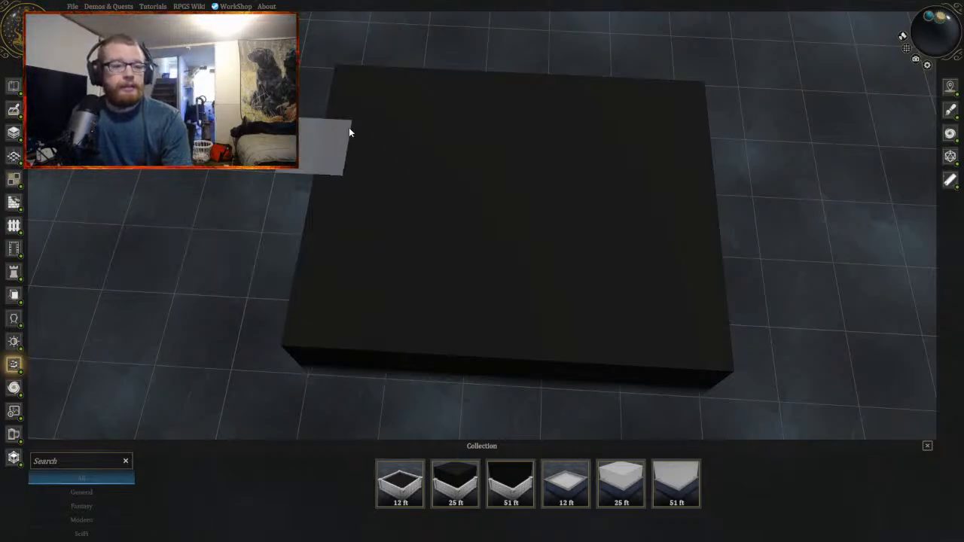
Step: Clear the whole black hiding volume from the grid and choose the black 12 ft volume
left_click(395, 148)
mouse_move(395, 148)
left_mouse_down()
mouse_move(670, 183)
mouse_move(508, 228)
mouse_move(365, 252)
mouse_move(611, 328)
mouse_move(603, 357)
left_mouse_up()
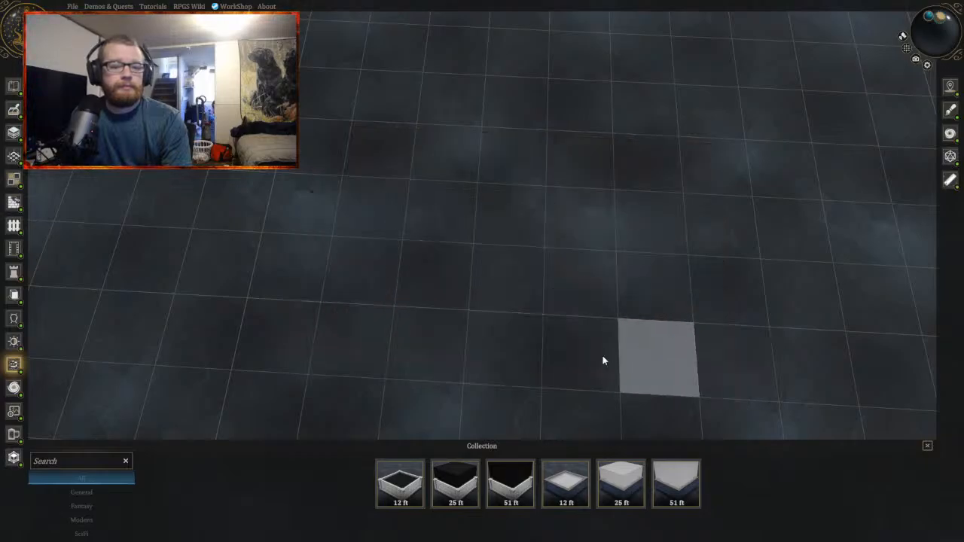
left_click(399, 482)
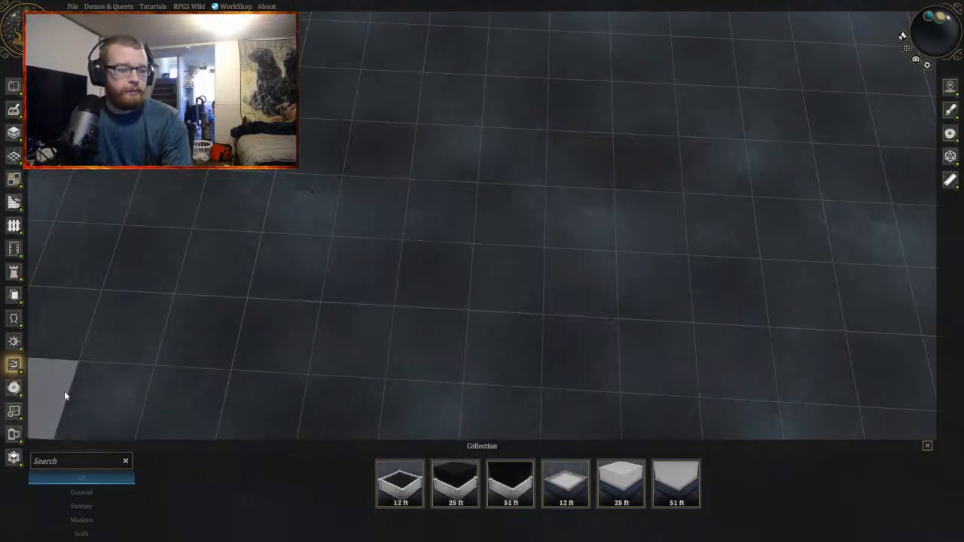
Step: Show the weather preset collection and change the direction of the scene's yellow light
left_click(14, 342)
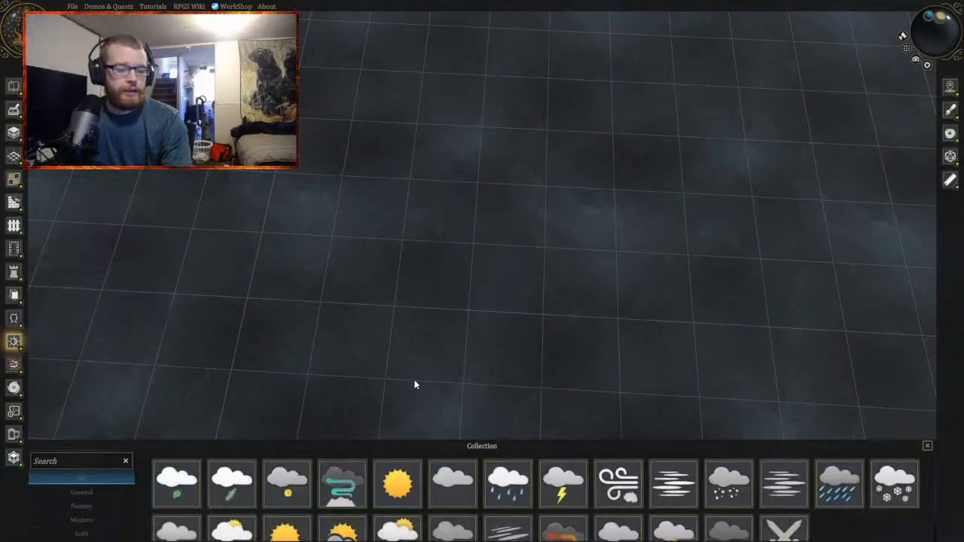
right_click_drag(414, 385, 458, 357)
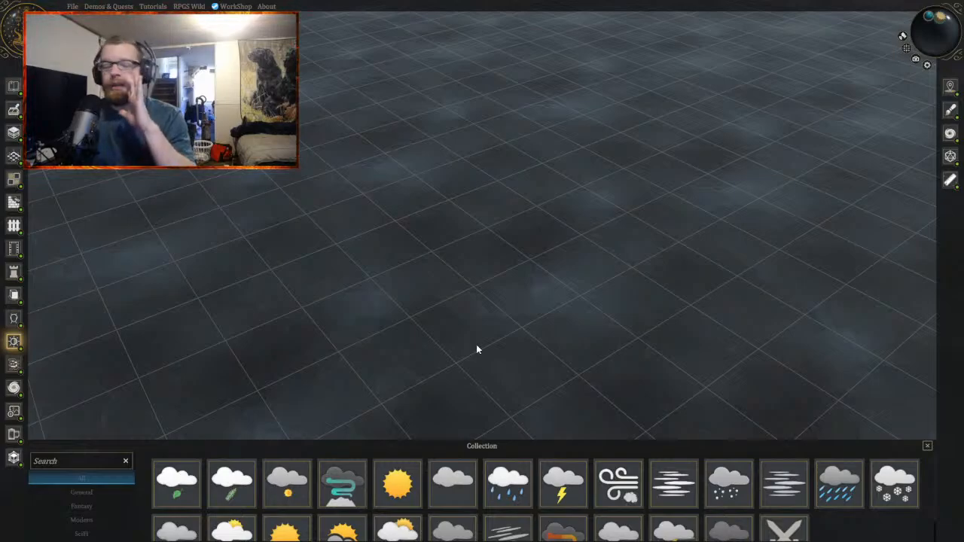
middle_click_drag(869, 134, 816, 117)
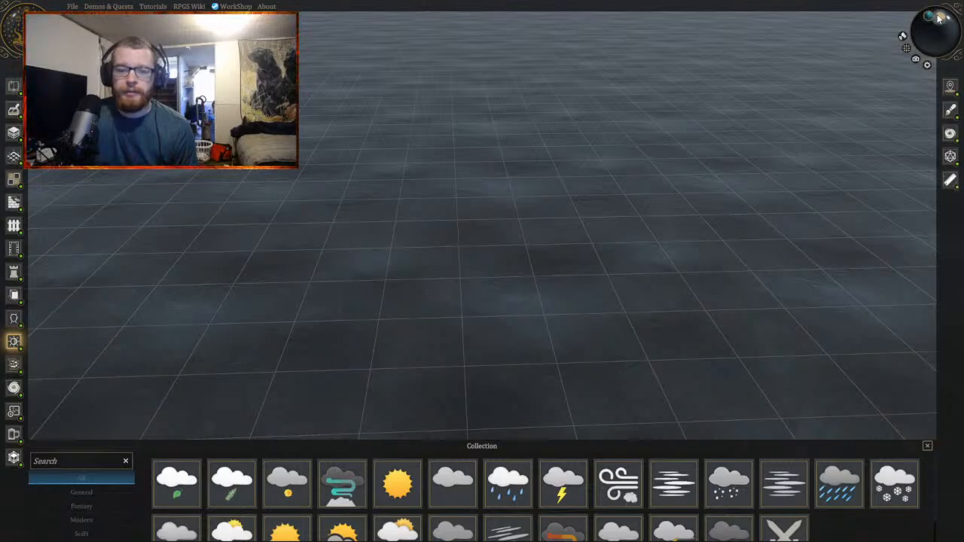
left_click_drag(942, 18, 955, 30)
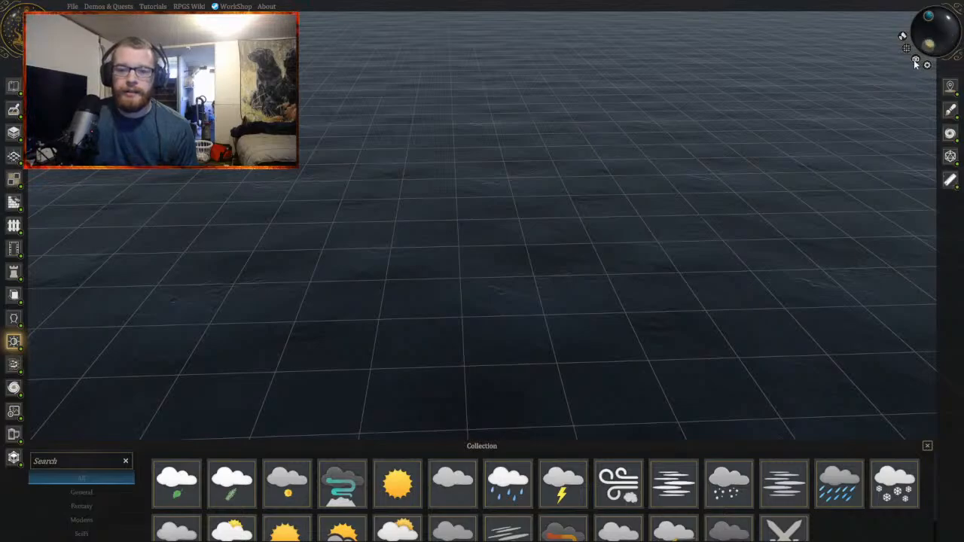
left_click(932, 45)
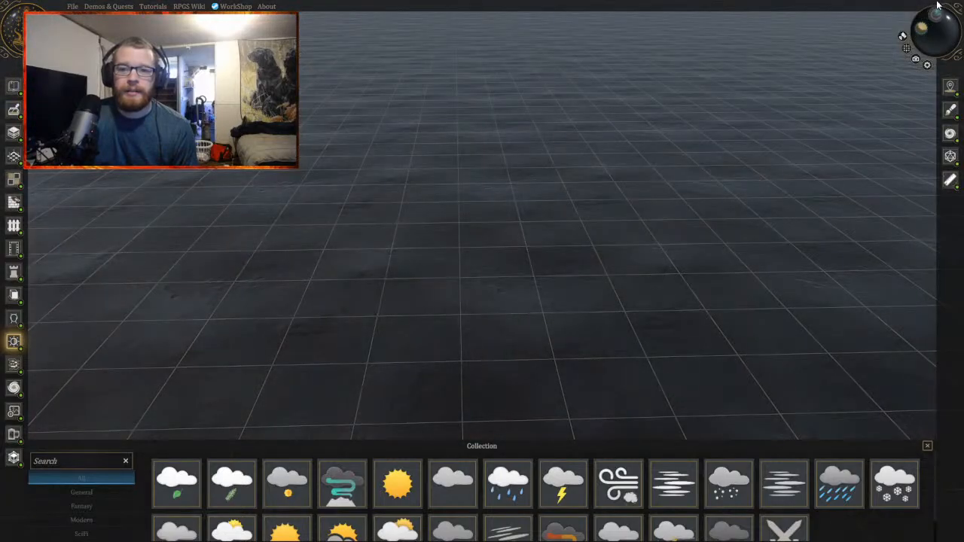
Step: Change the direction of the scene's blue light and view the grid's lighting from several angles
right_click_drag(866, 68, 812, 108)
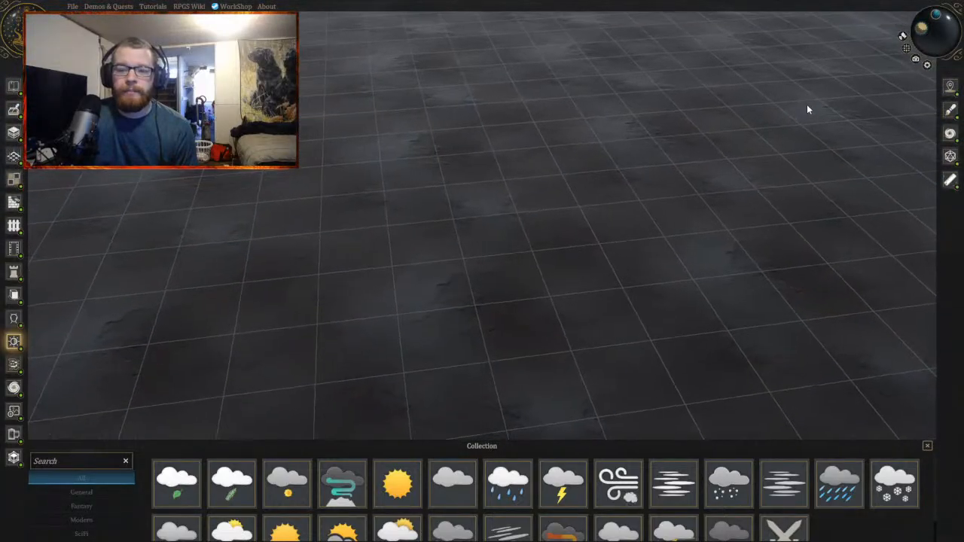
left_click(936, 15)
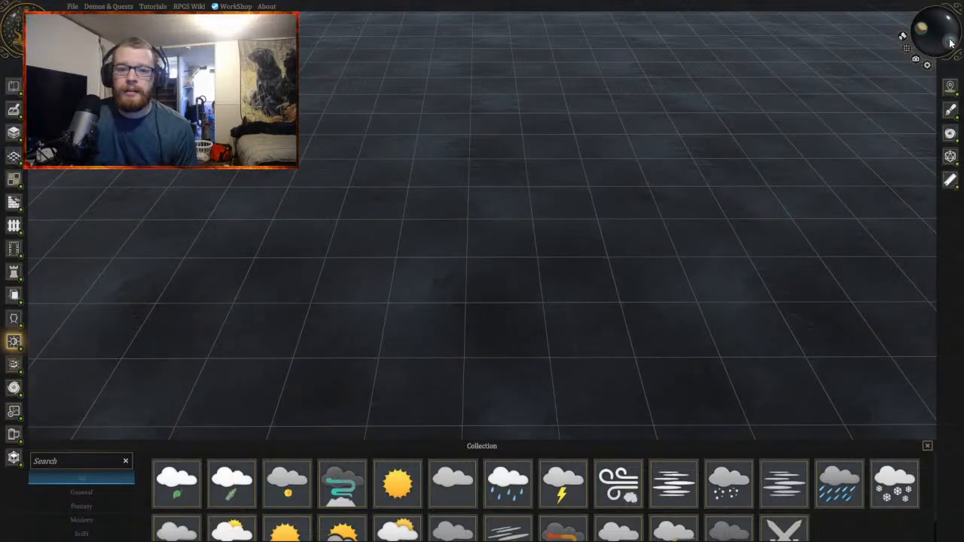
right_click_drag(822, 113, 779, 106)
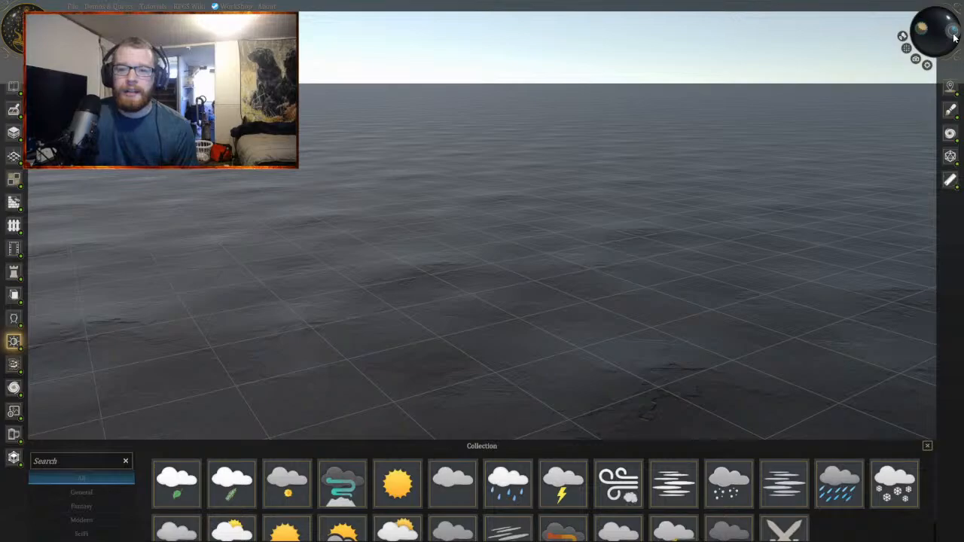
right_click_drag(800, 107, 874, 134)
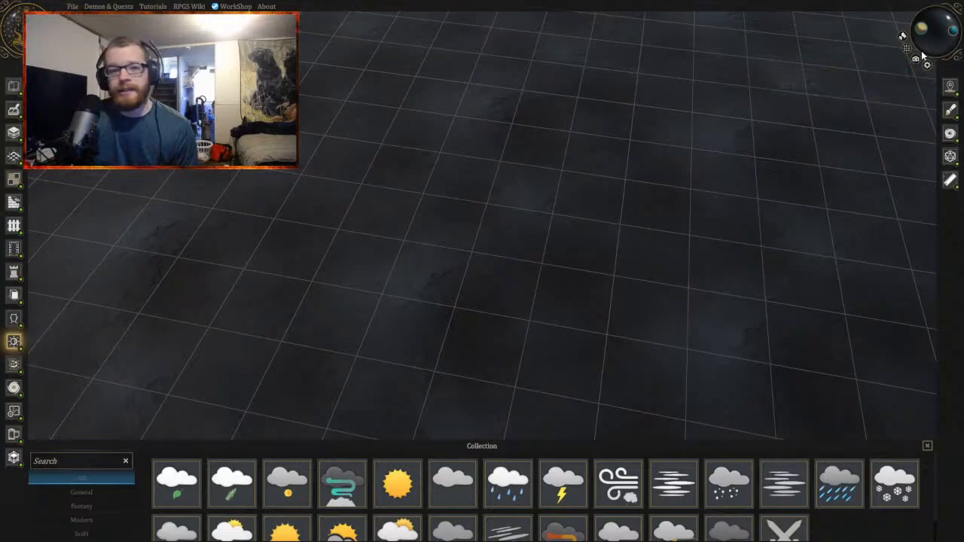
Step: Show the creature collection, enlarge its display to two full rows and filter it to Fantasy
left_click(15, 319)
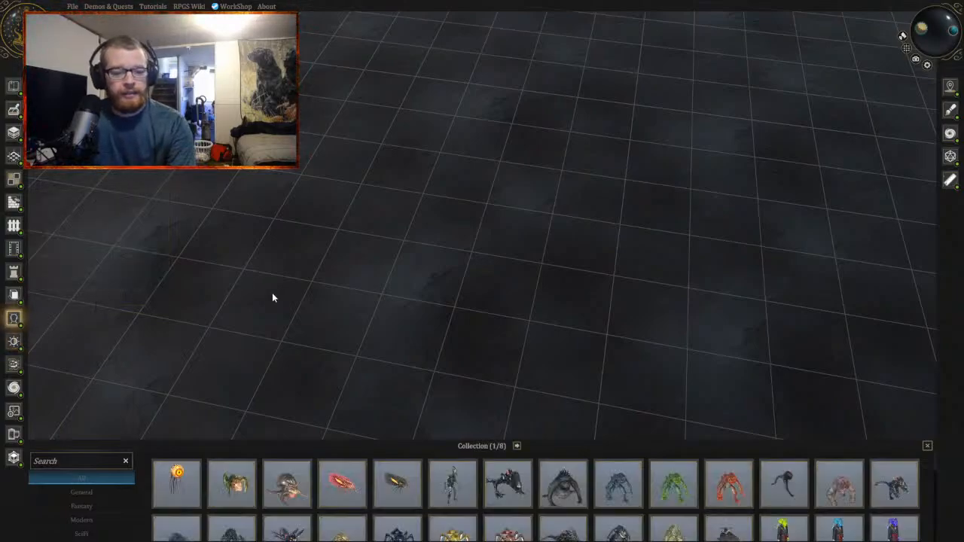
mouse_move(330, 283)
middle_mouse_down()
mouse_move(378, 286)
mouse_move(321, 269)
mouse_move(337, 280)
middle_mouse_up()
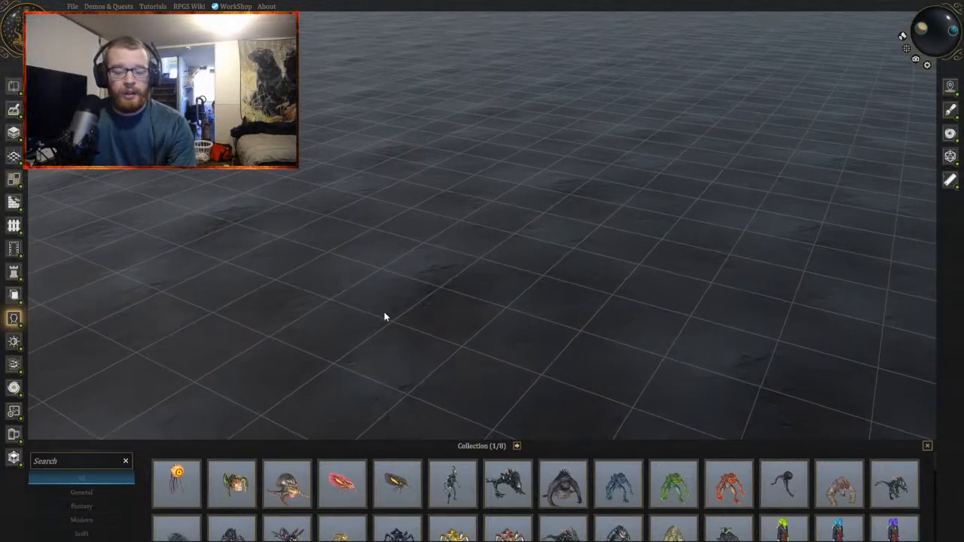
left_click_drag(360, 448, 373, 417)
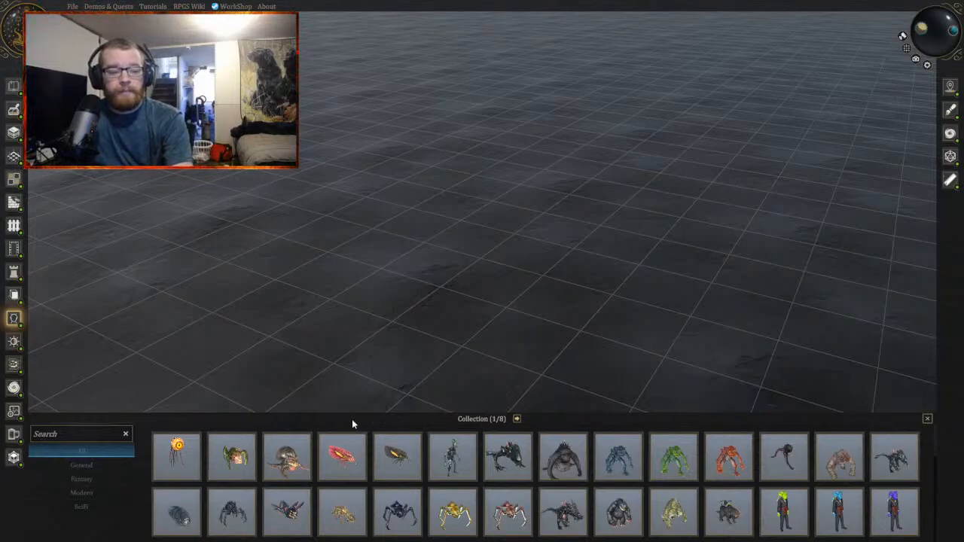
left_click(67, 480)
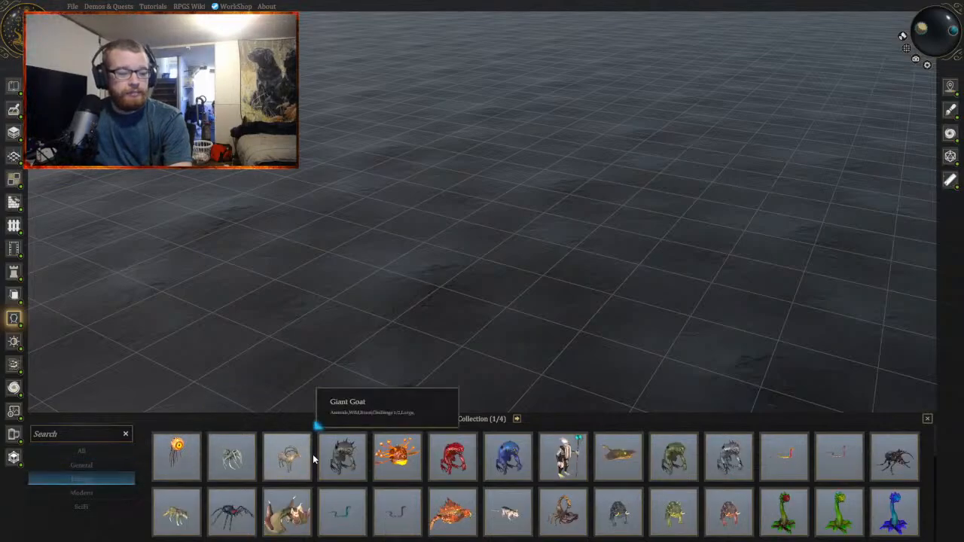
Step: Place the Giant Goat creature on the grid and inspect it up close
scroll(286, 452, "down", 1)
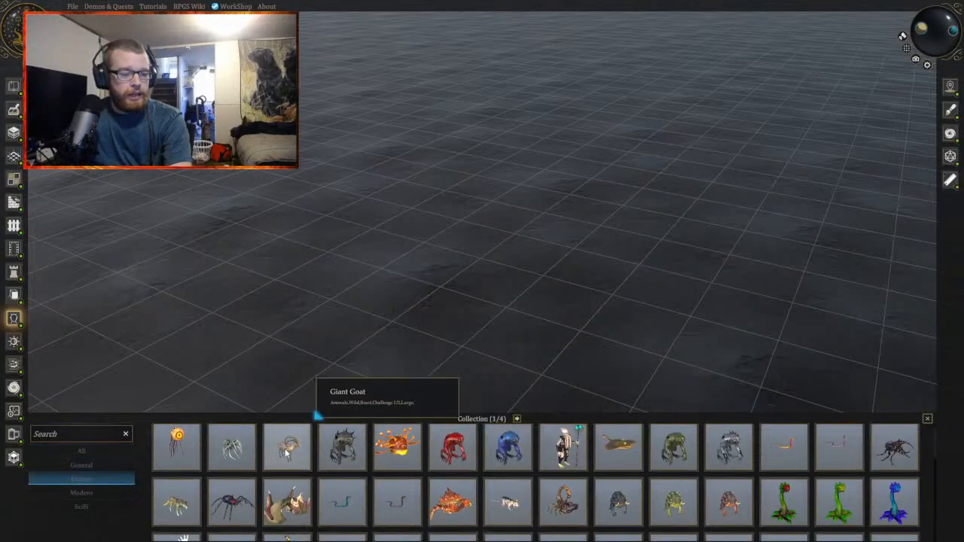
left_click(286, 452)
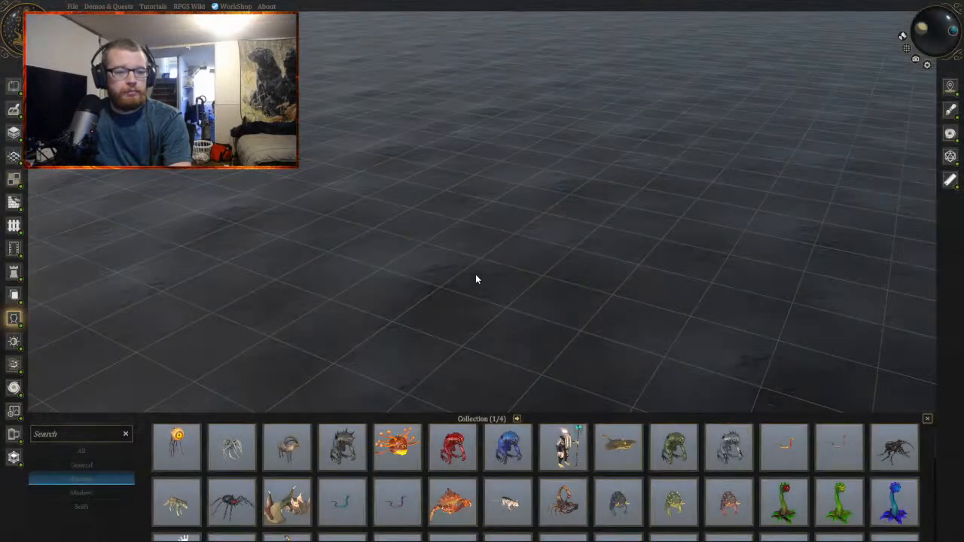
left_click(497, 277)
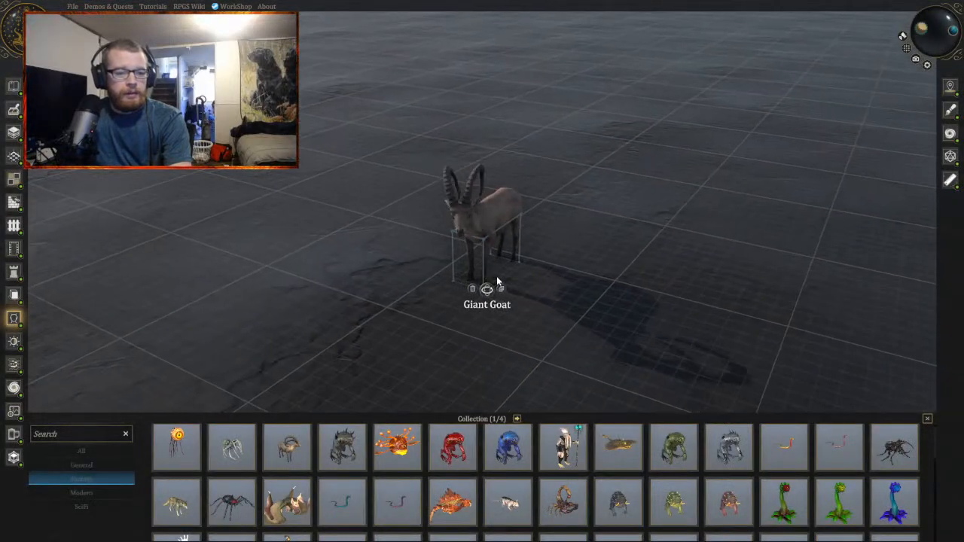
scroll(496, 281, "up", 3)
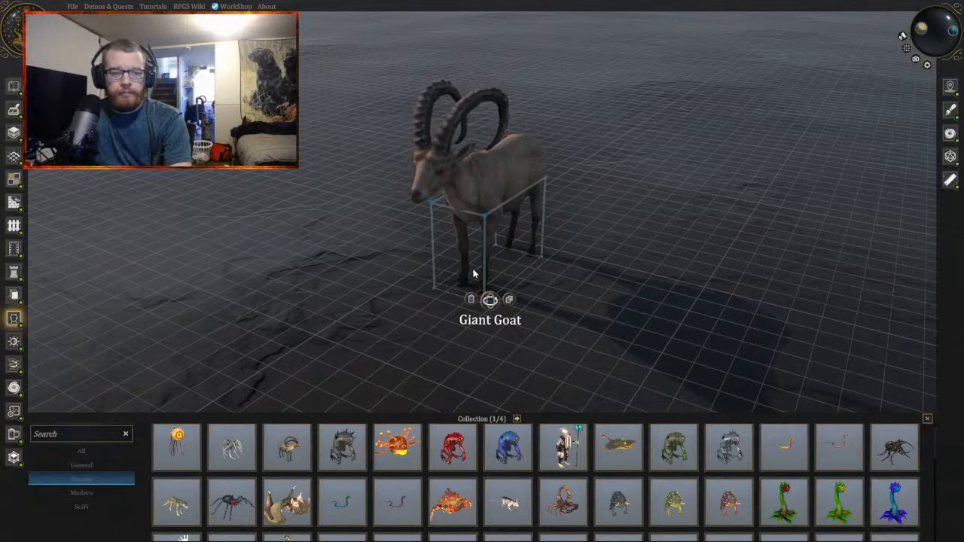
Step: Delete the Giant Goat from the grid
key("Escape")
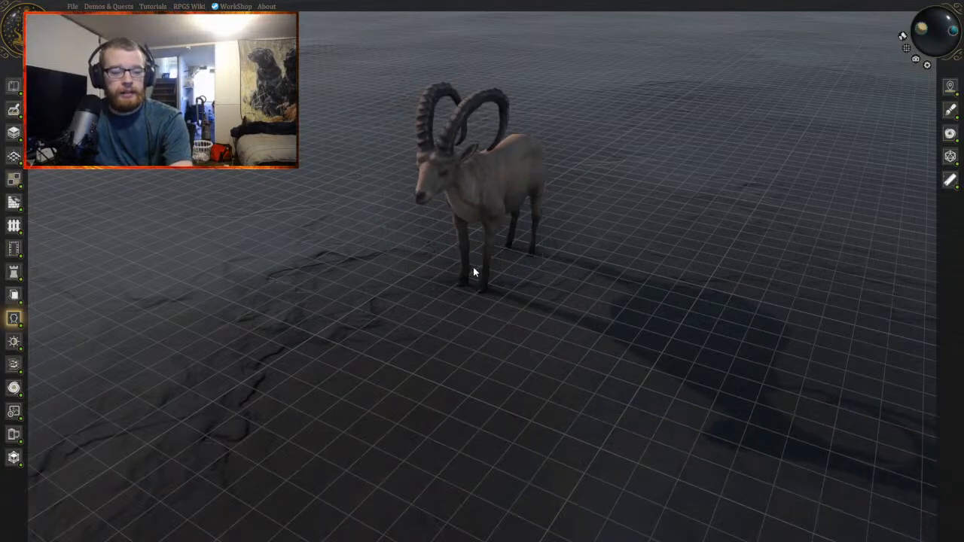
left_click(483, 243)
key("Delete")
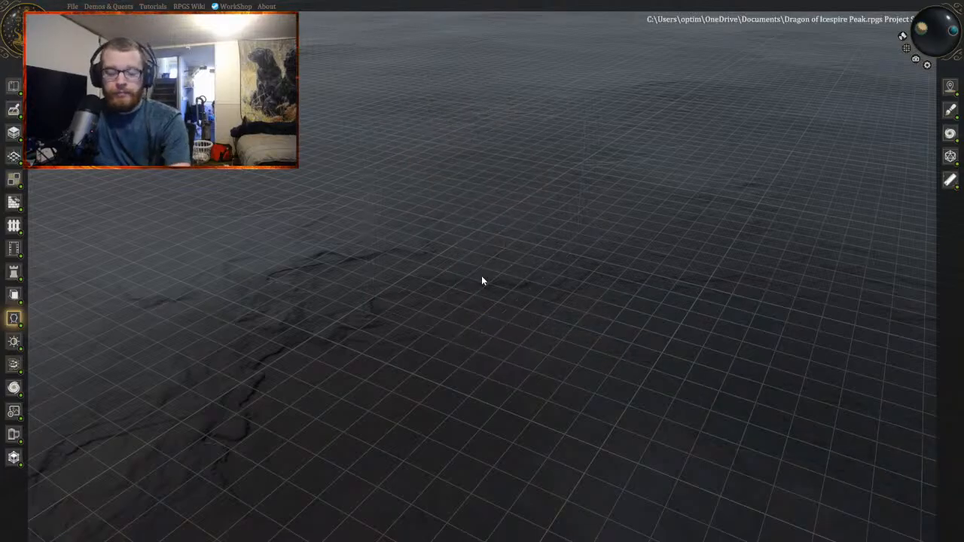
Step: Place the Death Slaad creature on the empty grid and remove it again
left_click(13, 318)
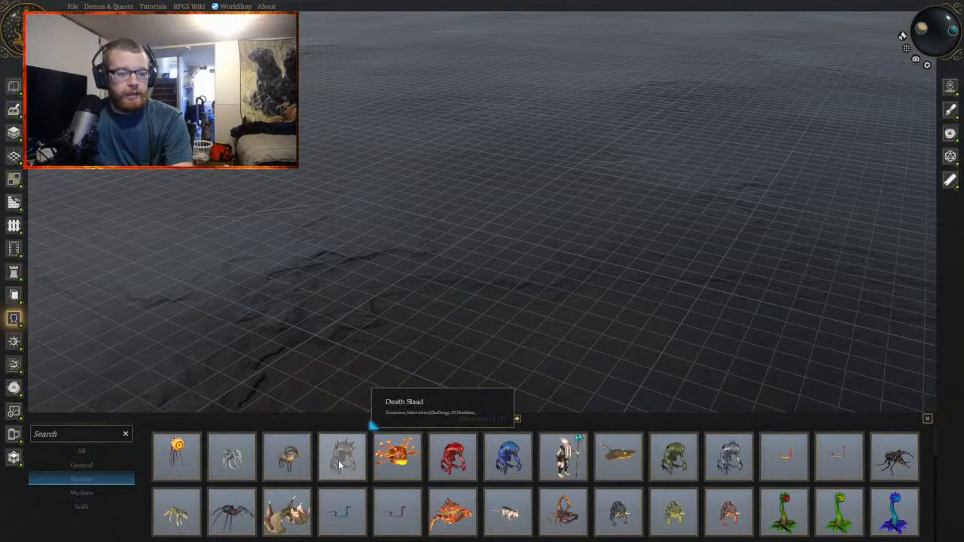
left_click_drag(338, 460, 459, 259)
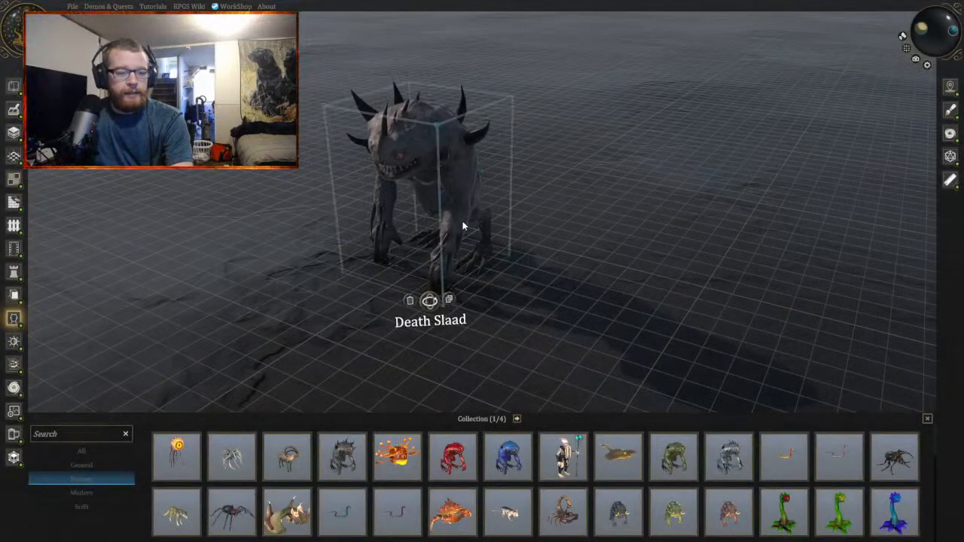
left_click(409, 300)
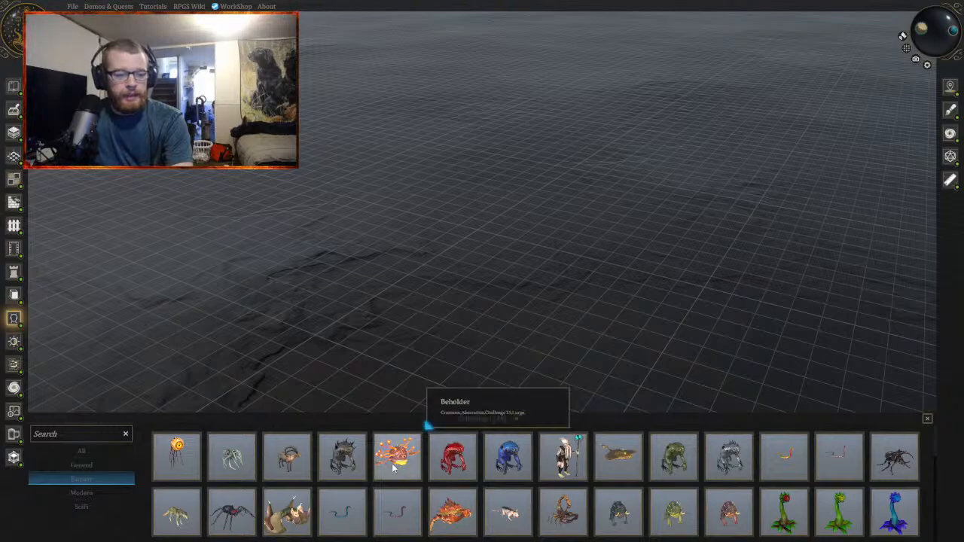
Step: Place the Beholder creature on the grid, inspect it from the front and remove it
left_click_drag(393, 468, 483, 260)
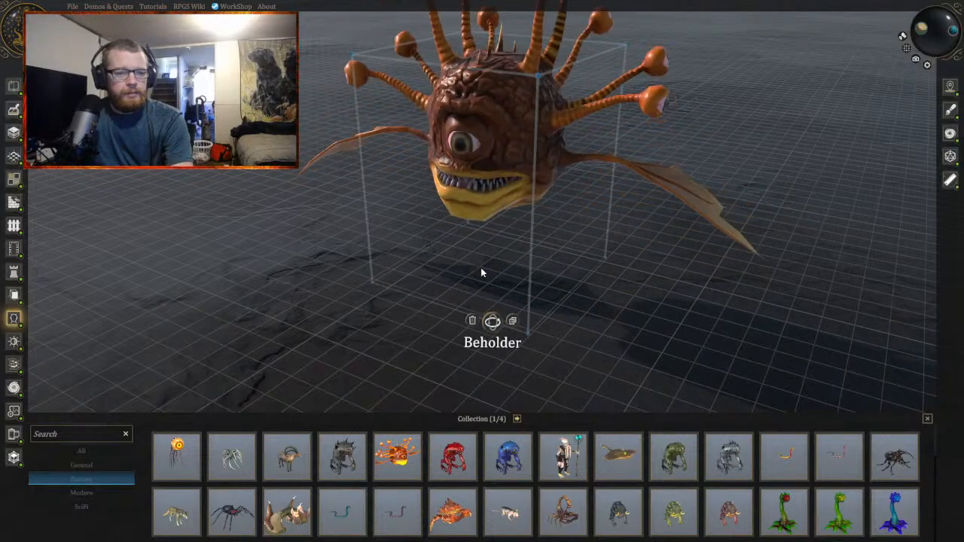
right_click_drag(481, 268, 442, 355)
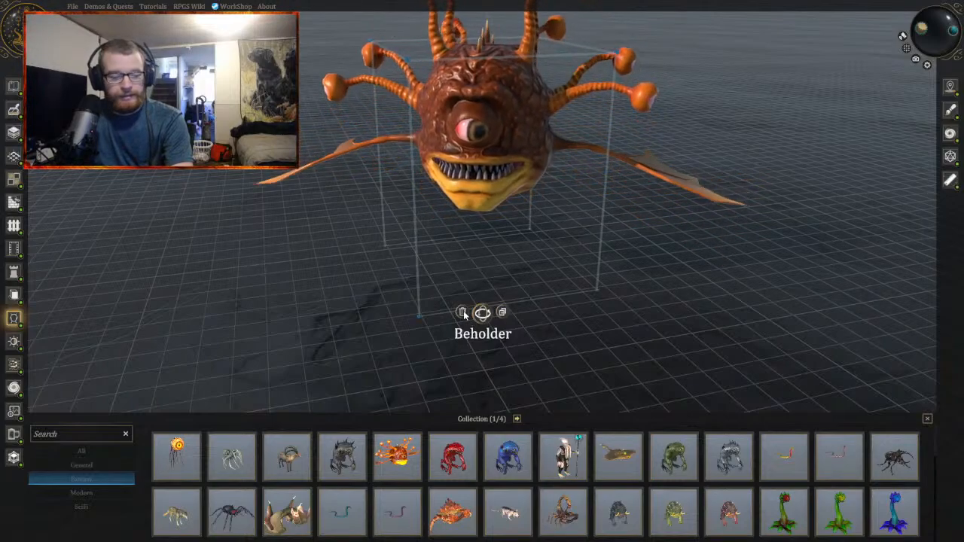
left_click(463, 313)
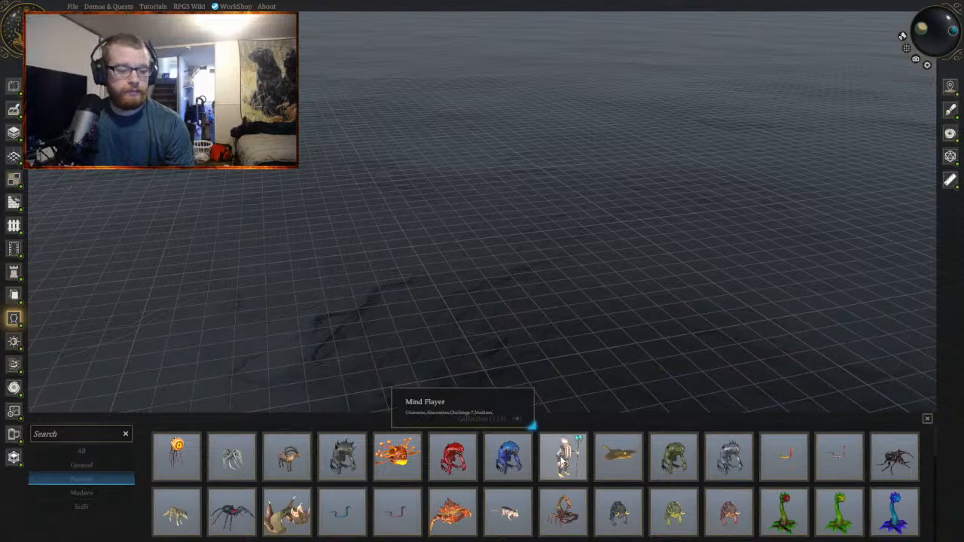
Step: Place the Mind Flayer creature on the grid, inspect it up close and select it
left_click(569, 463)
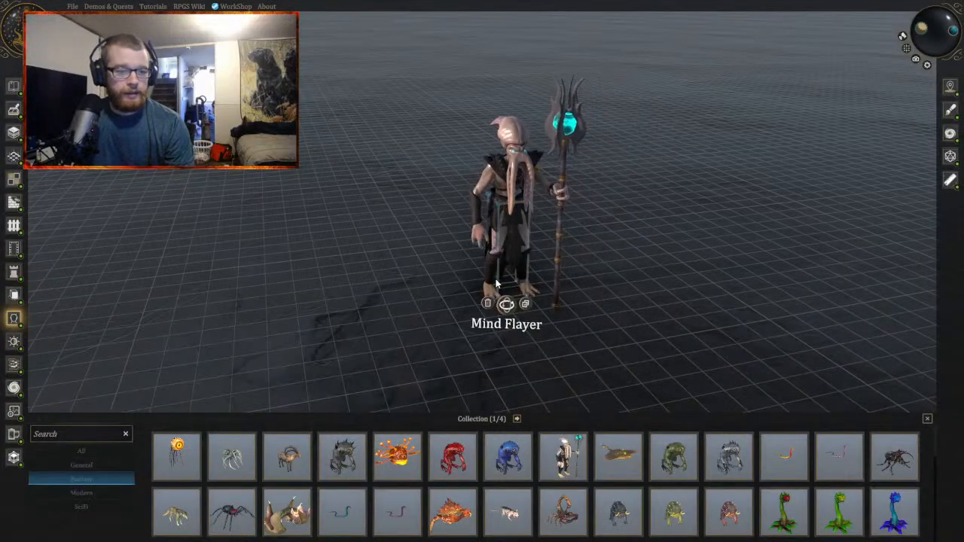
scroll(497, 282, "up", 5)
scroll(496, 282, "down", 3)
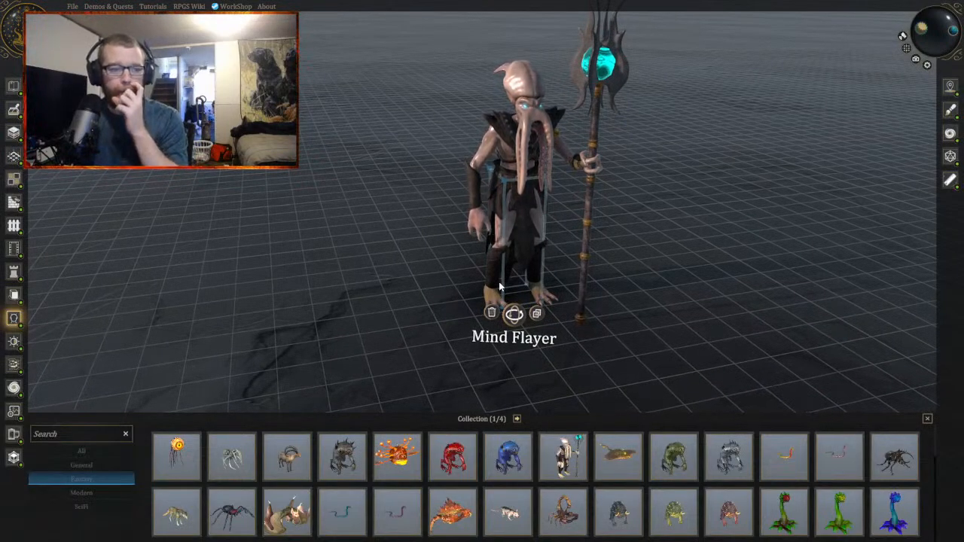
left_click(499, 281)
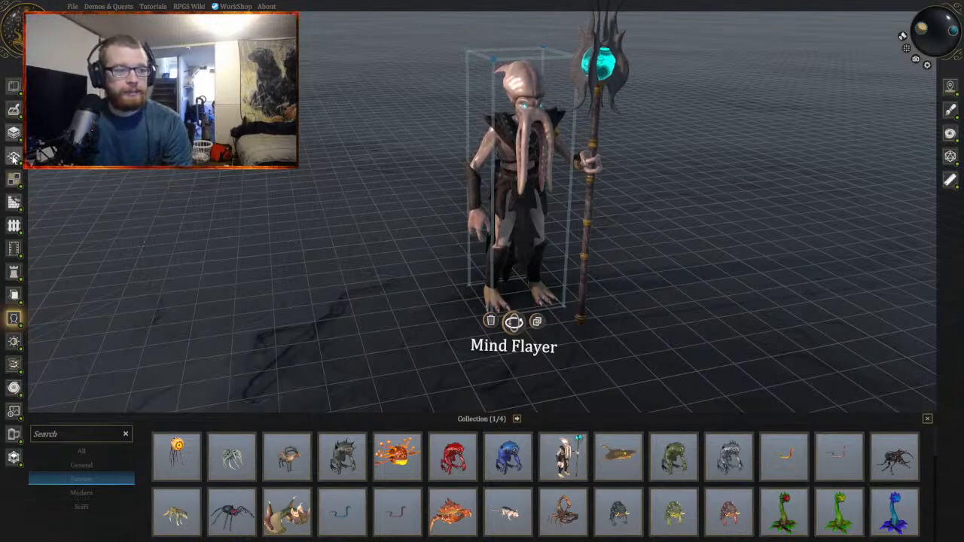
key("s")
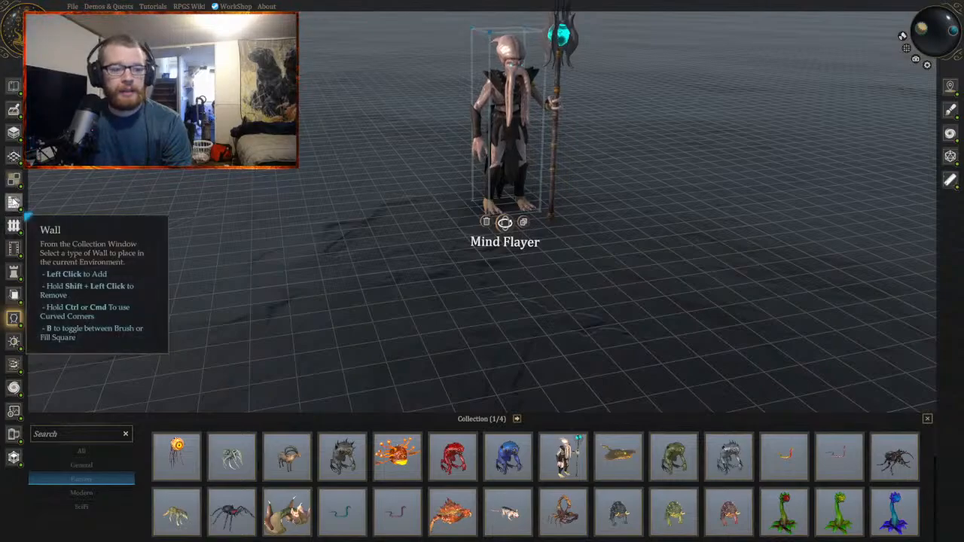
Step: Use the Room Builder to create a Medieval Room 01 around the Mind Flayer
left_click(14, 249)
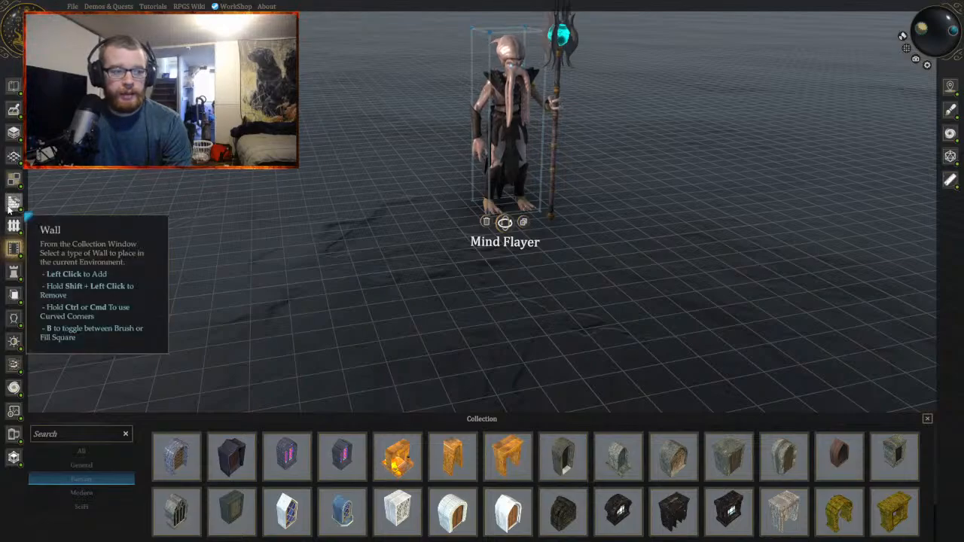
left_click(12, 135)
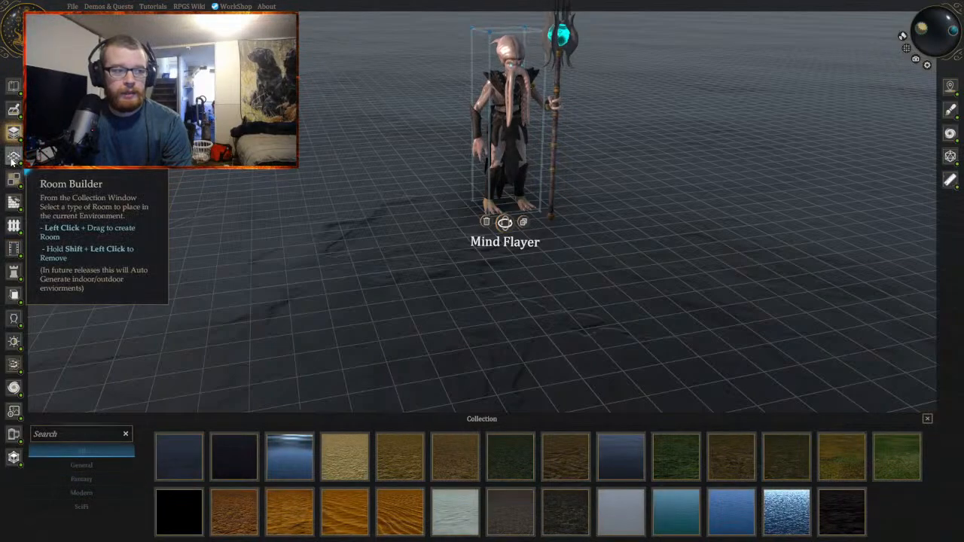
left_click(13, 156)
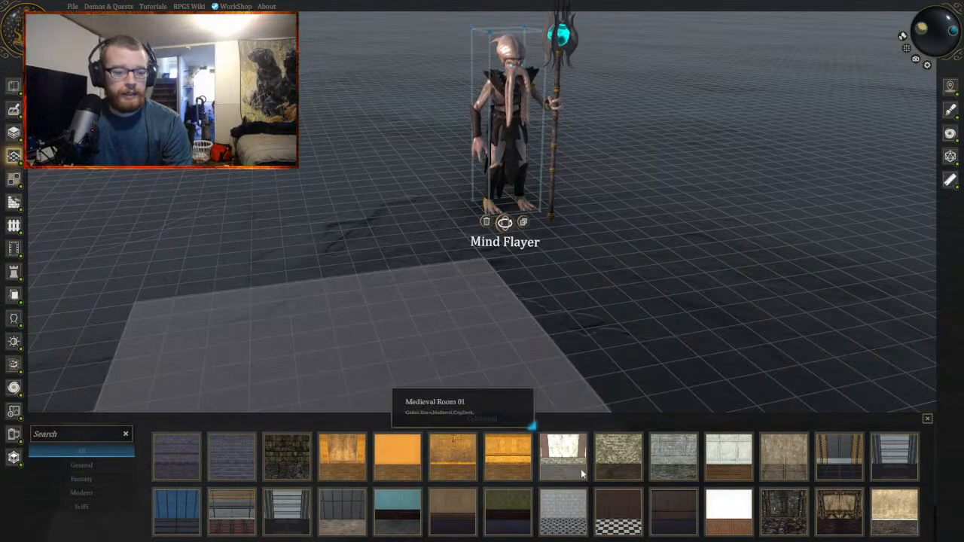
left_click_drag(373, 222, 798, 279)
Step: Examine the medieval room and the Mind Flayer inside it from above and from outside the walls
right_click_drag(734, 266, 592, 277)
scroll(723, 329, "down", 4)
key("d")
scroll(592, 277, "up", 4)
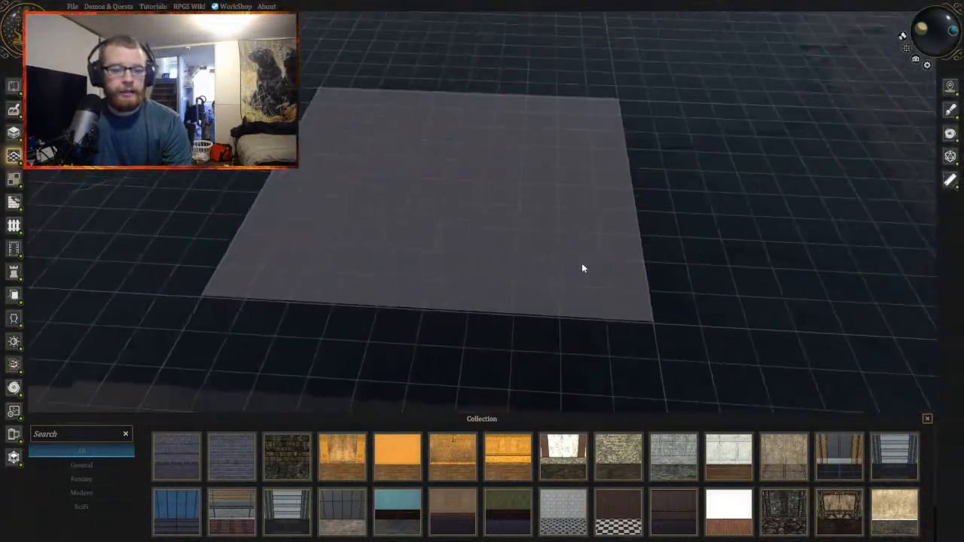
key("w")
scroll(437, 190, "down", 5)
key("s")
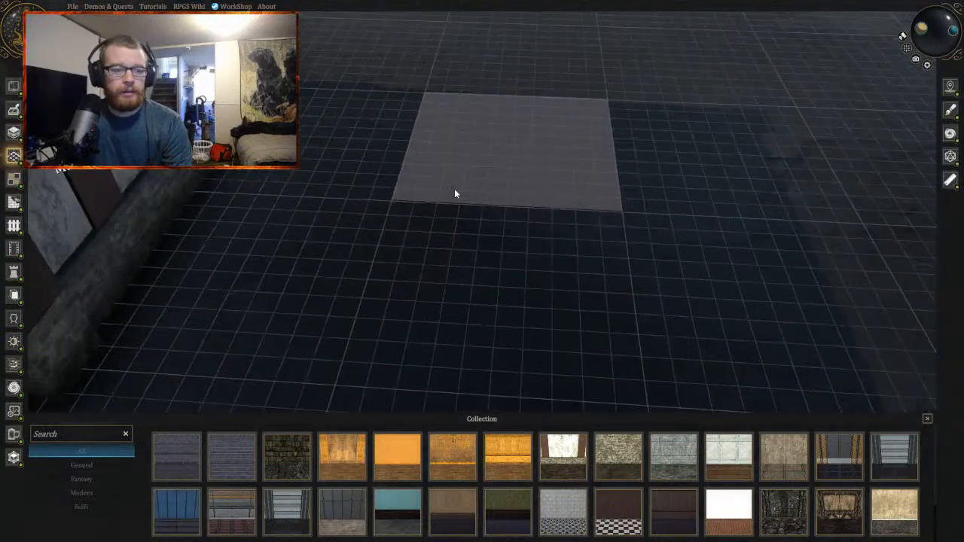
right_click_drag(464, 187, 447, 229)
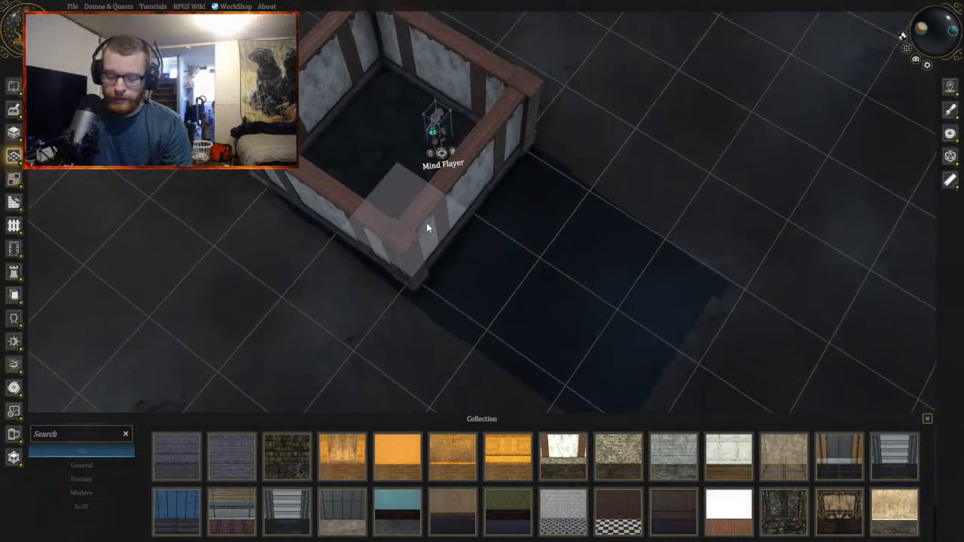
right_click_drag(426, 225, 165, 367)
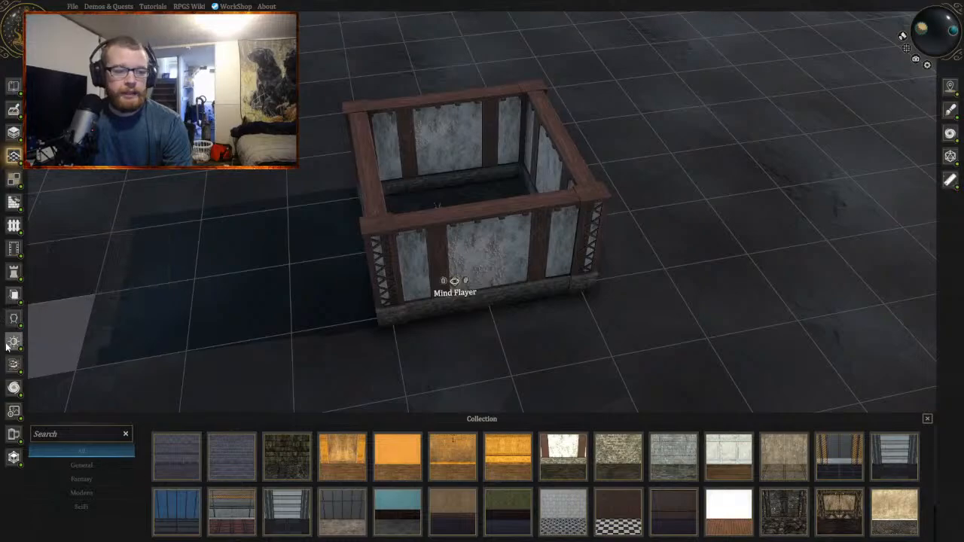
Step: Place the Giant Goat creature outside the medieval room beside its wall and inspect it up close
left_click(13, 318)
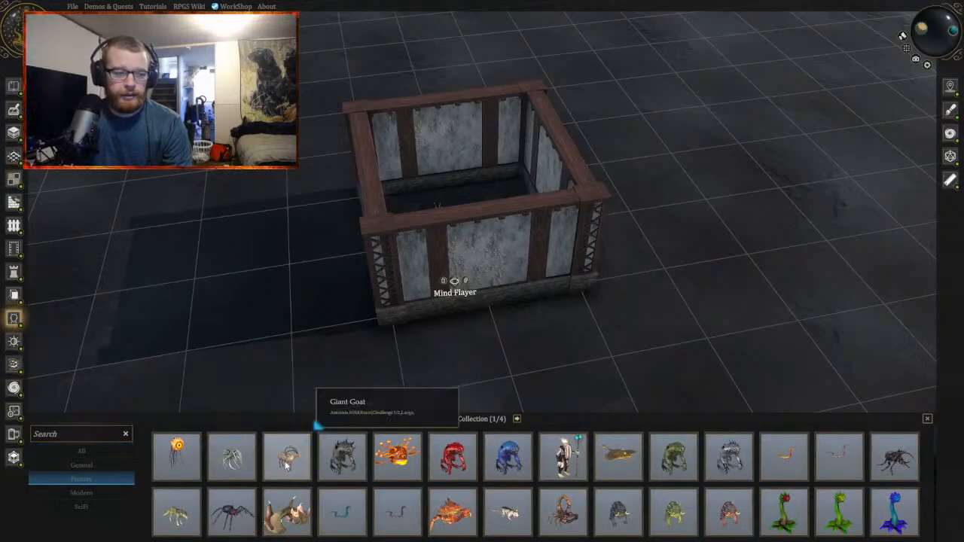
left_click_drag(286, 466, 615, 257)
scroll(536, 250, "up", 5)
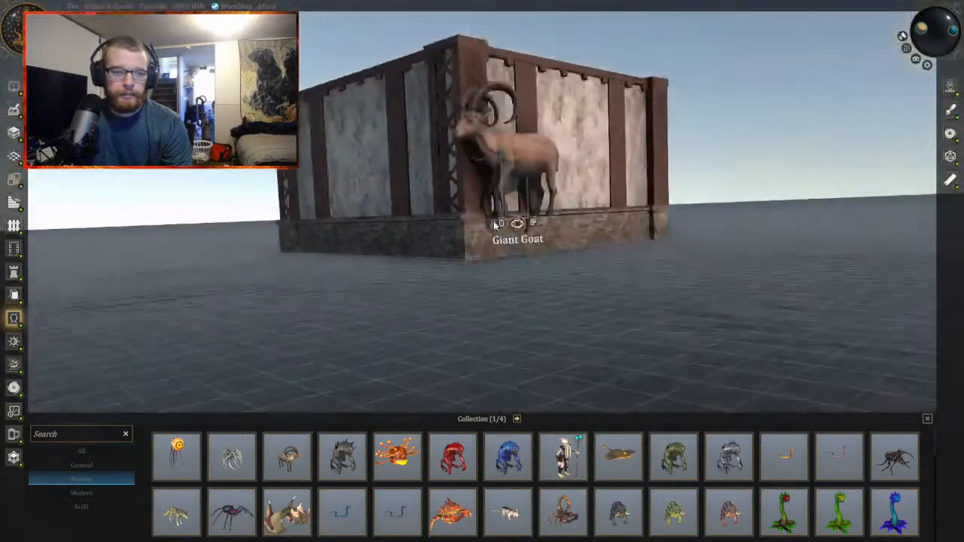
right_click_drag(494, 223, 520, 224)
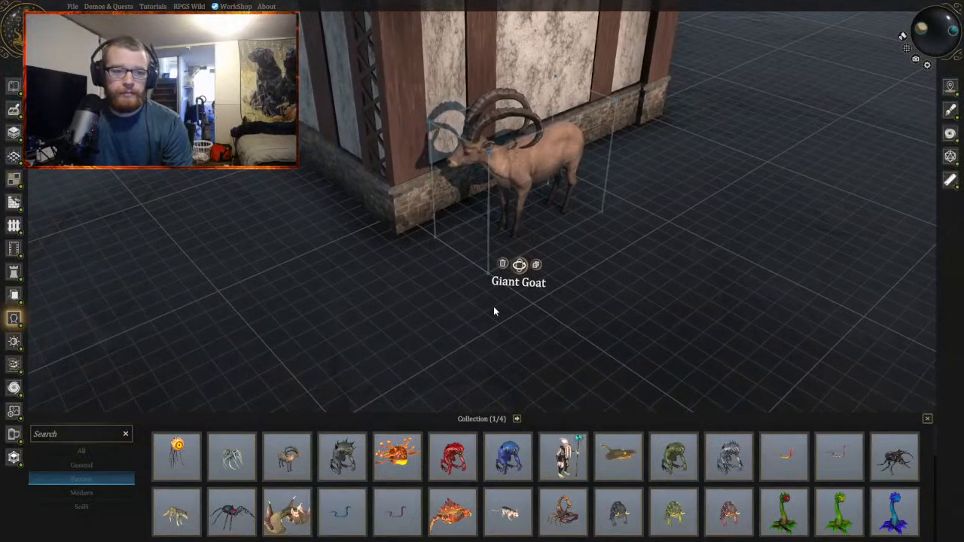
mouse_move(494, 307)
right_mouse_down()
mouse_move(502, 286)
mouse_move(517, 295)
mouse_move(488, 300)
right_mouse_up()
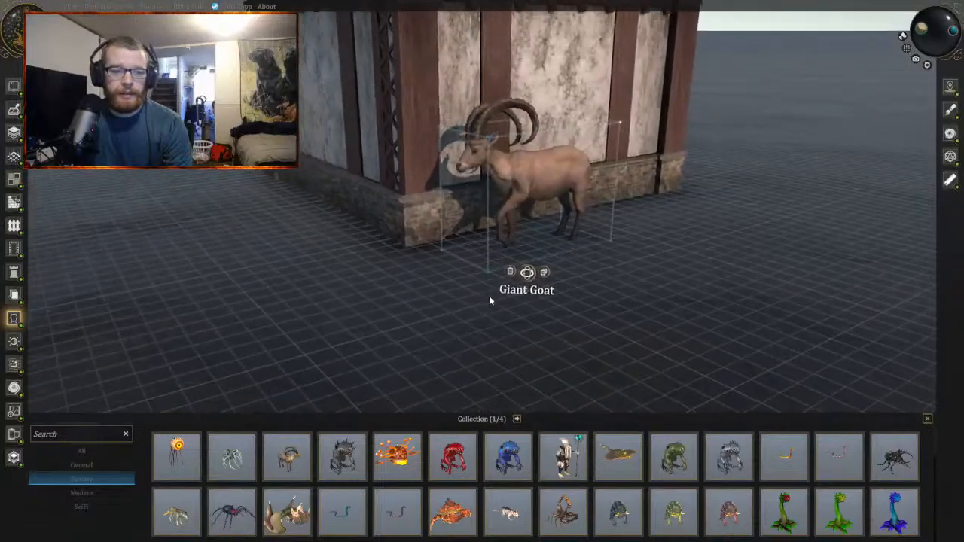
Step: Search the Fantasy creature collection for "goat" and clear the search
left_click(80, 435)
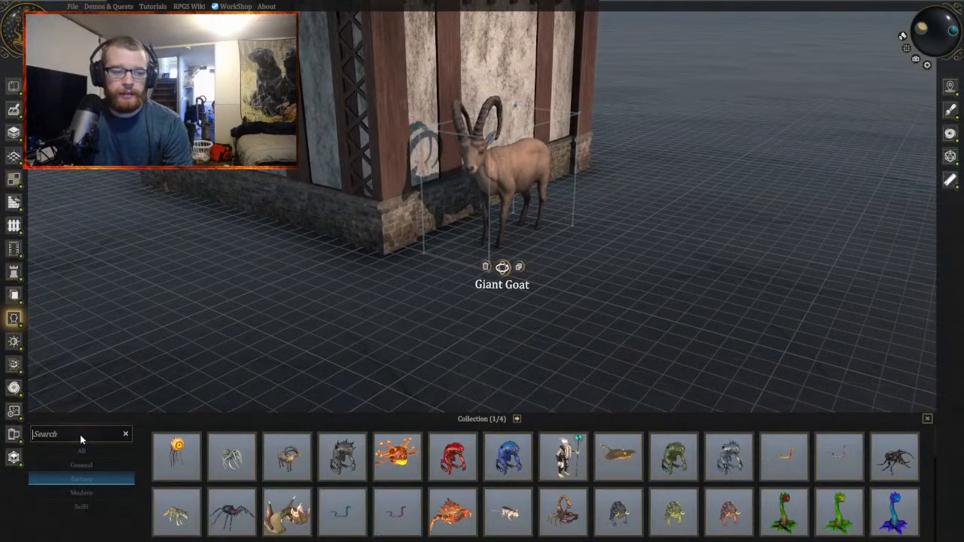
type("goat")
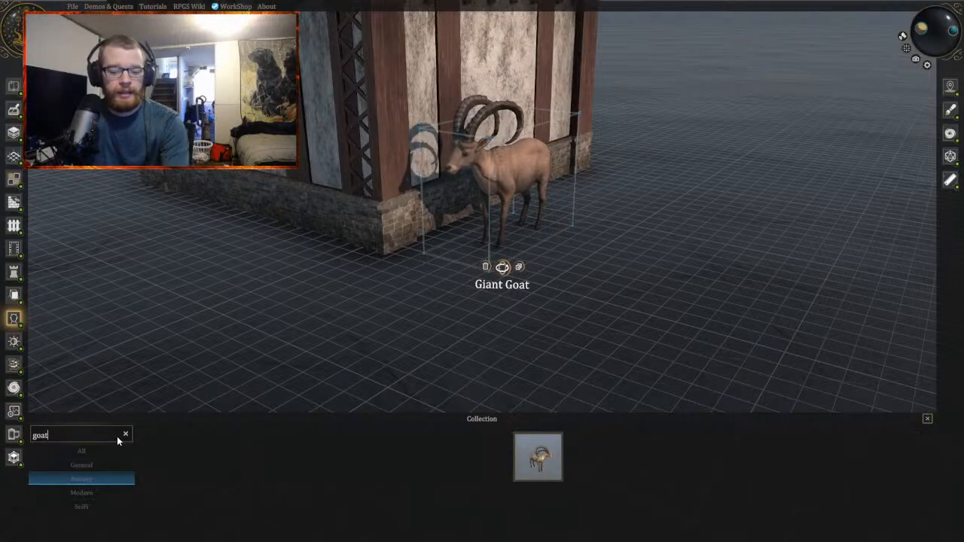
key("BackSpace")
key("BackSpace")
key("BackSpace")
key("BackSpace")
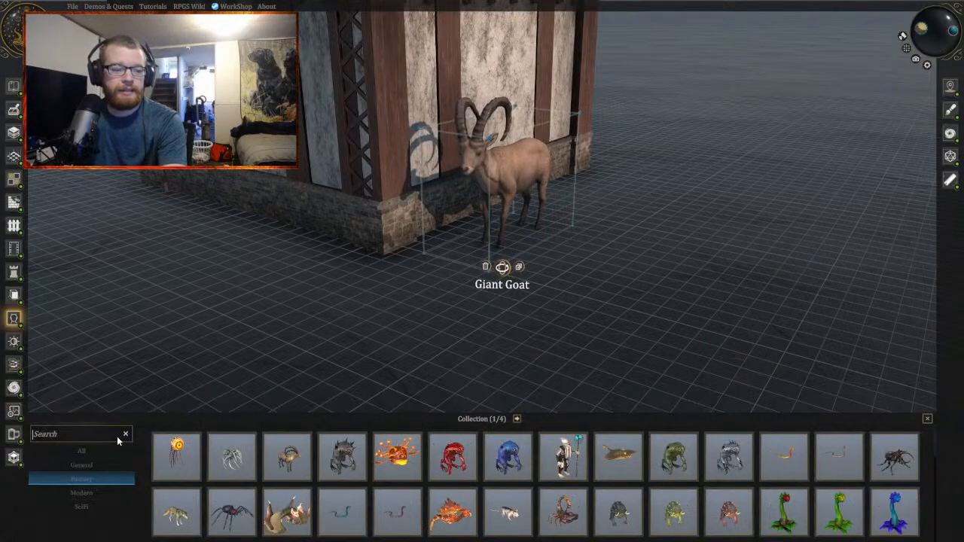
Step: Browse the creature collection under All, General and Fantasy, down to the Fantasy dragons
left_click(98, 452)
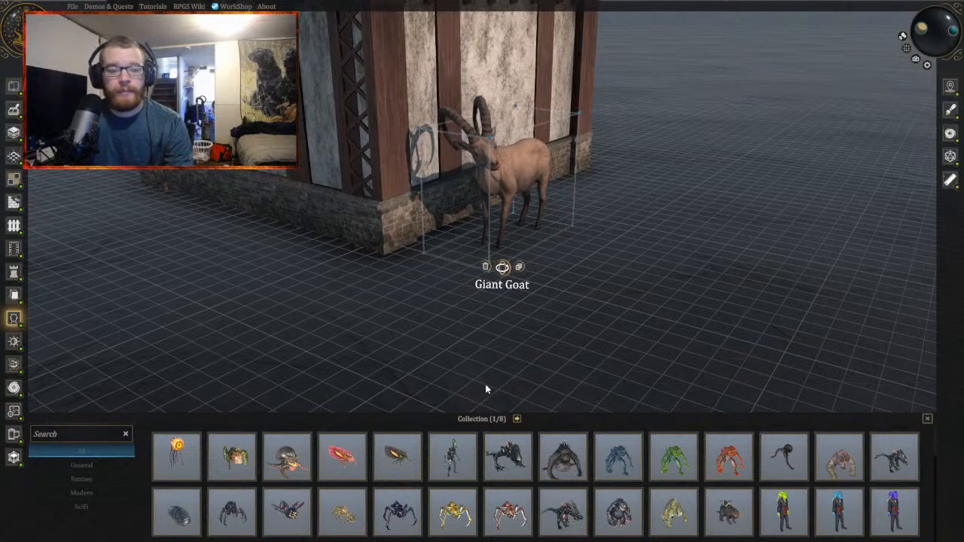
key("d")
key("w")
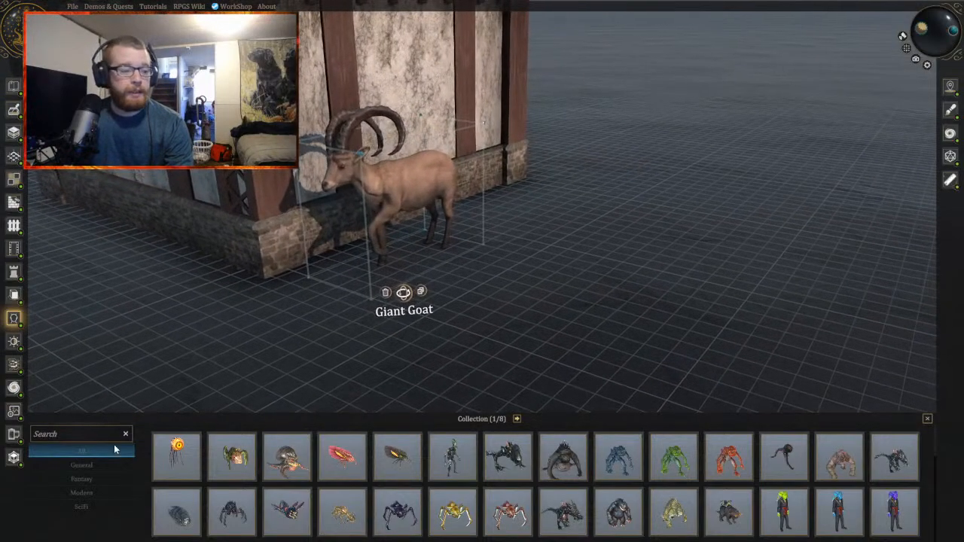
left_click(73, 466)
left_click(70, 451)
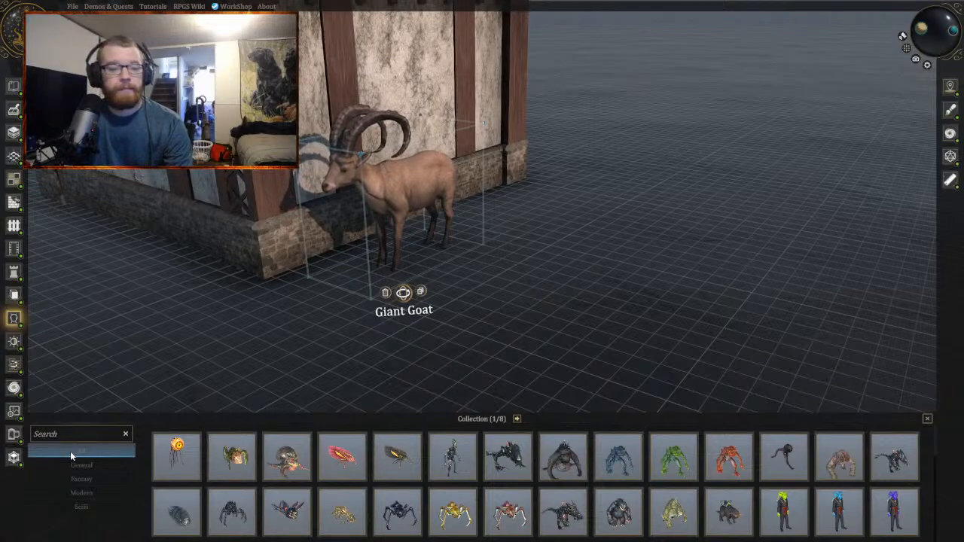
scroll(535, 478, "down", 1)
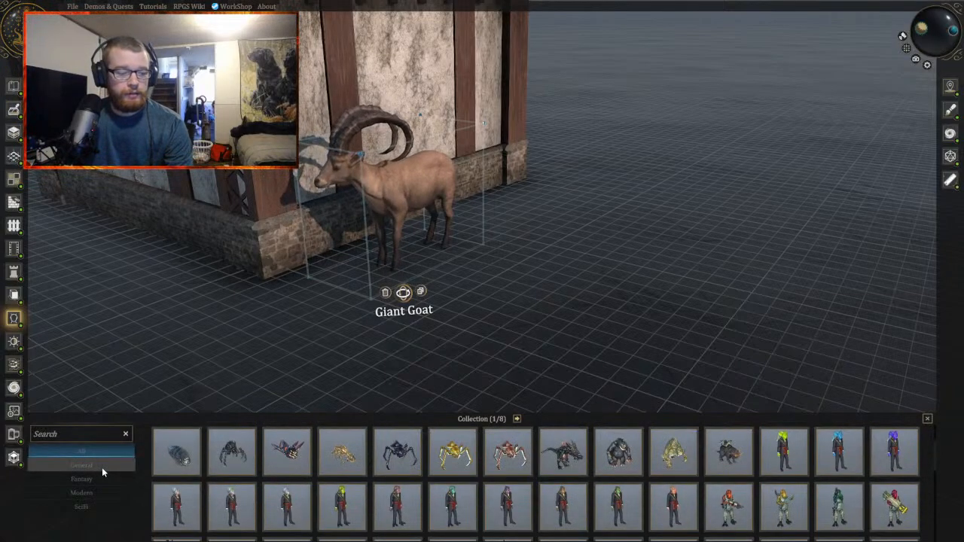
left_click(83, 480)
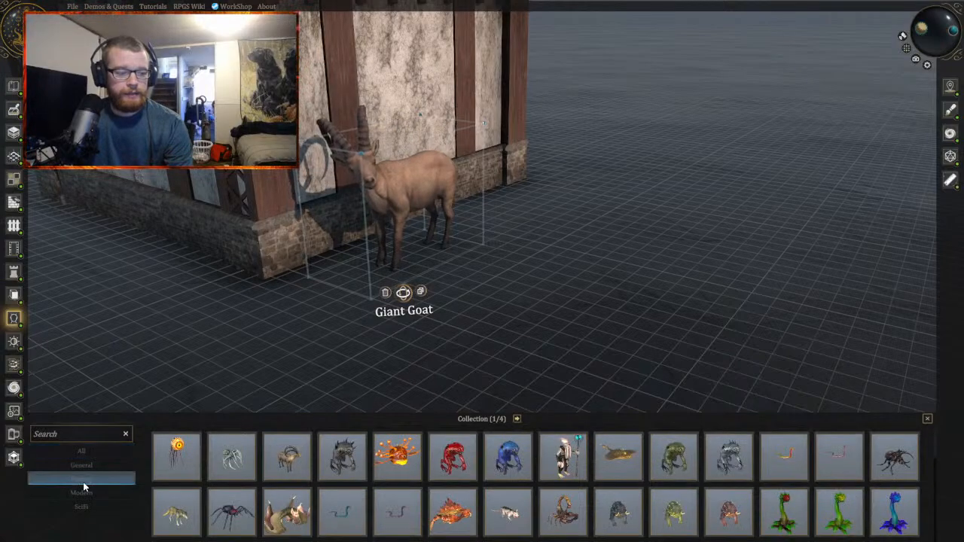
scroll(528, 482, "down", 3)
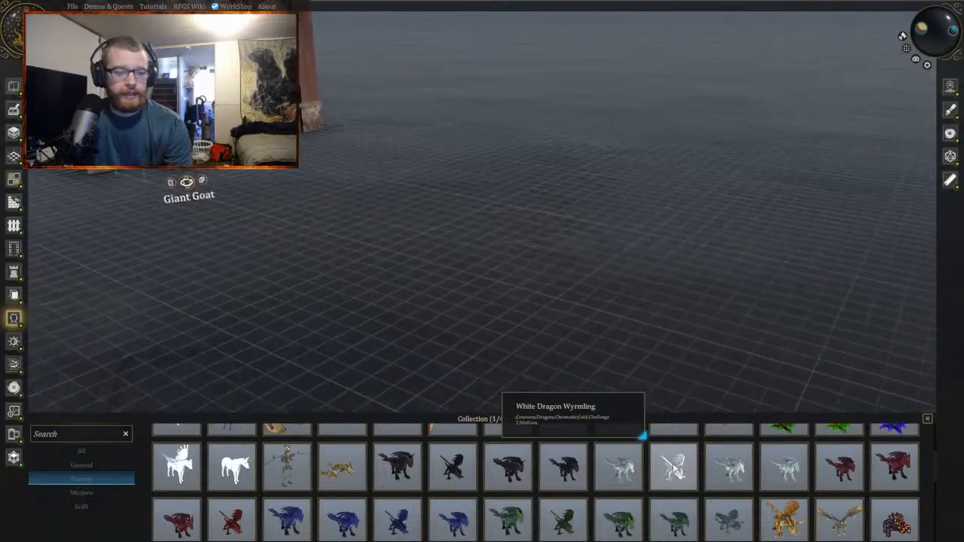
Step: Remove the Giant Goat beside the medieval room and bring an open area of the grid into view
left_click(270, 235)
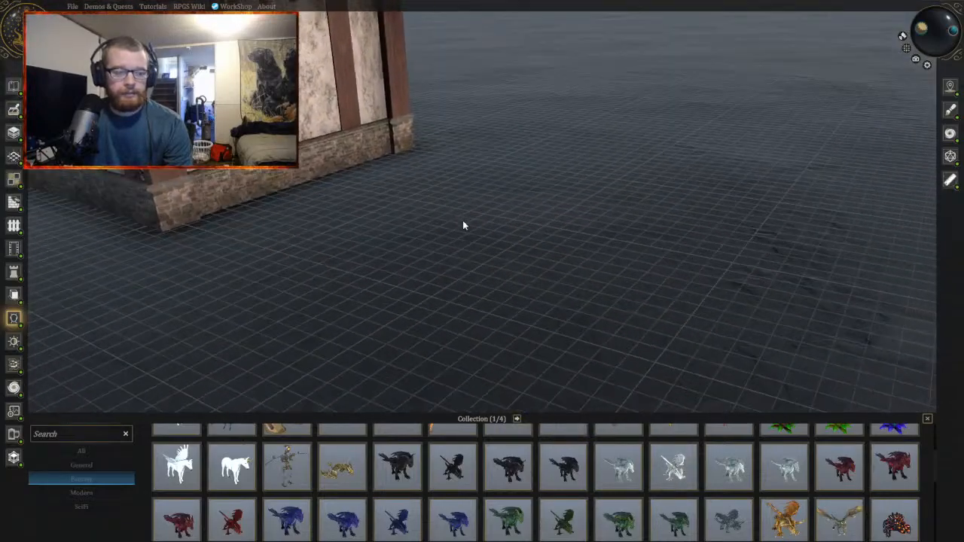
right_click_drag(463, 225, 470, 230)
key("a")
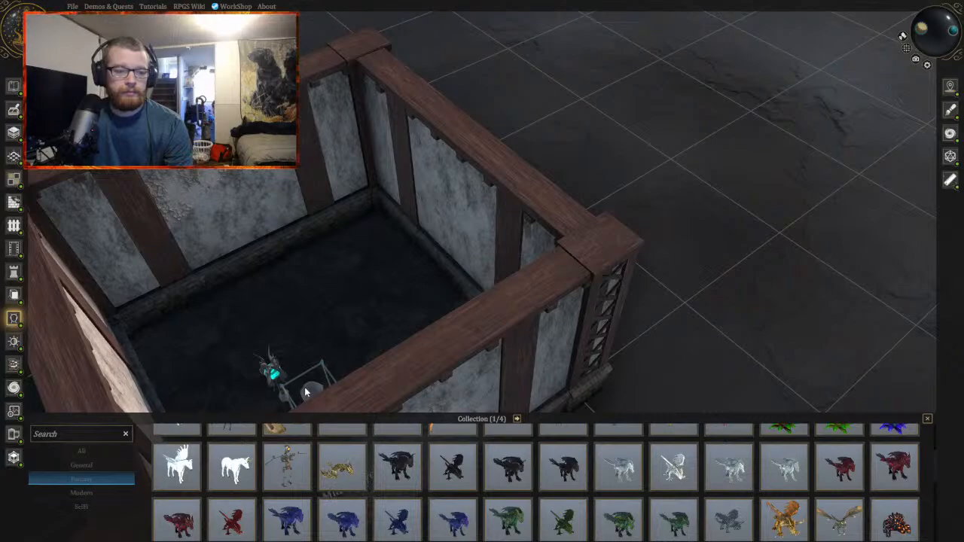
key("d")
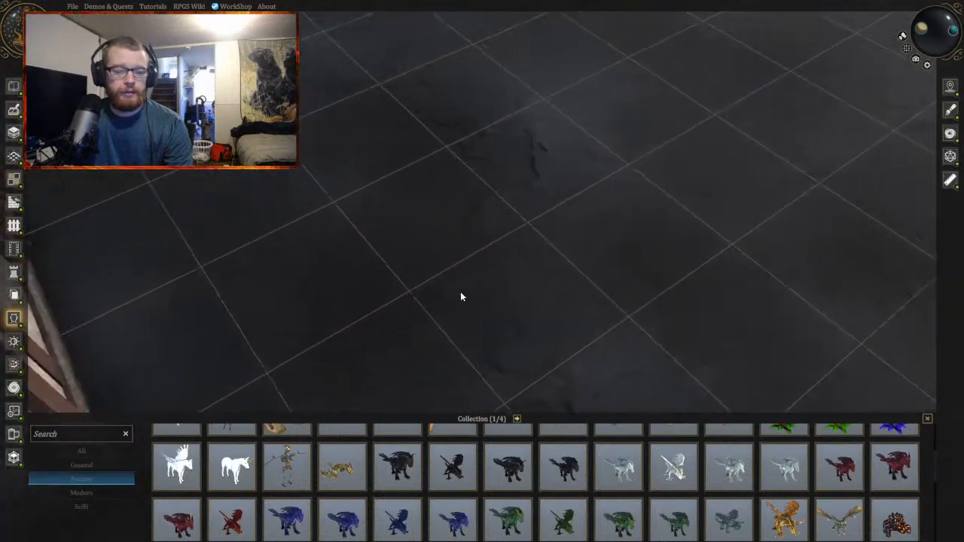
Step: Place the Duodrone creature on the open grid beside the medieval room, inspect it up close and remove it
scroll(436, 286, "down", 5)
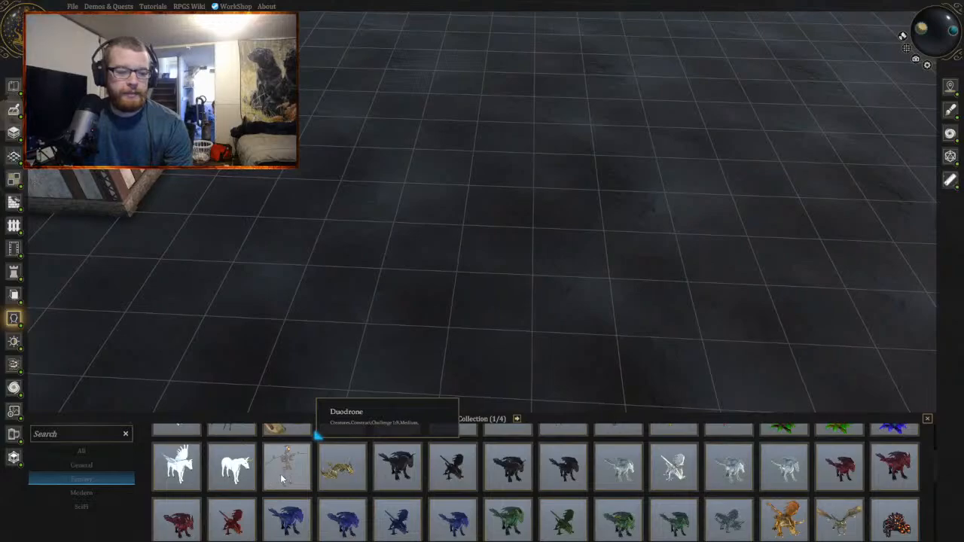
key("a")
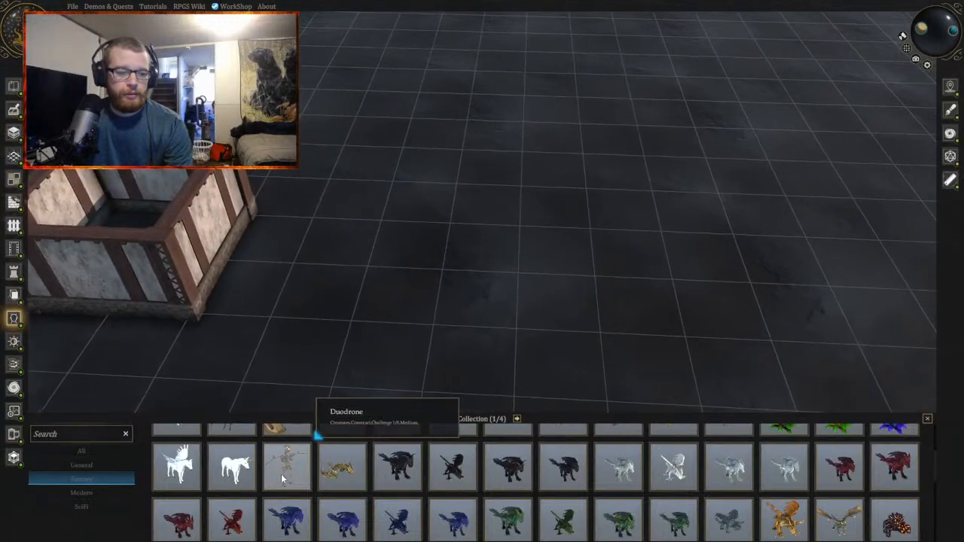
left_click_drag(281, 474, 442, 249)
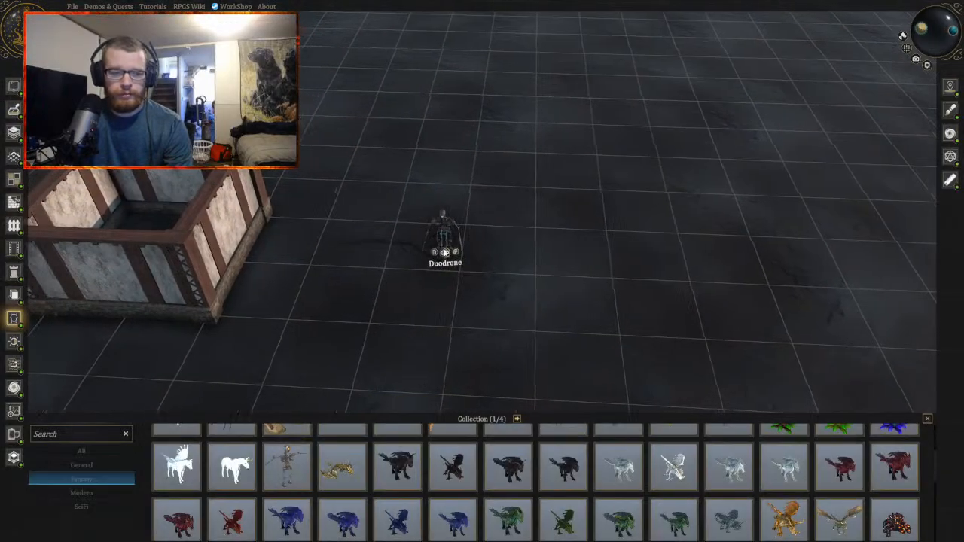
scroll(444, 244, "up", 3)
left_click(446, 248)
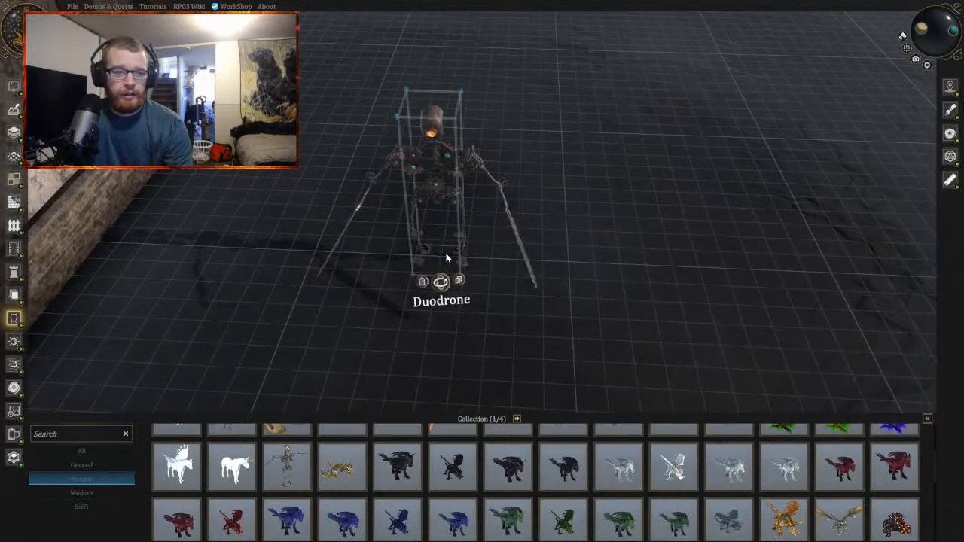
middle_click_drag(457, 301, 425, 292)
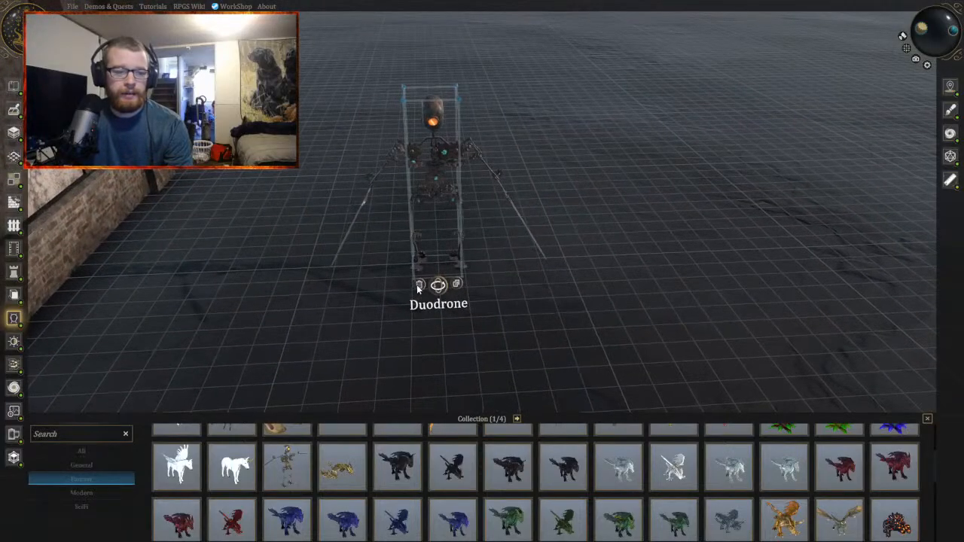
middle_click_drag(495, 331, 471, 328)
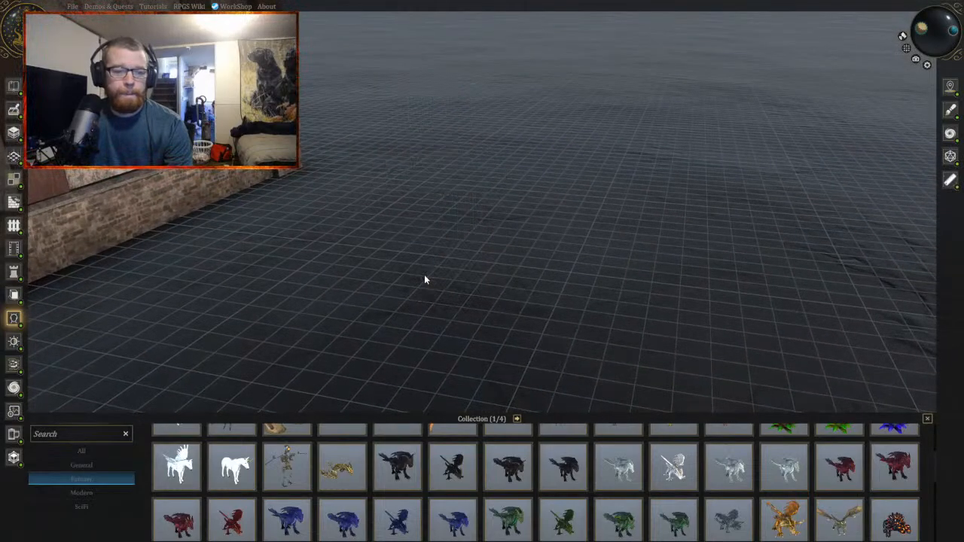
Step: Place the Black Dragon Wyrmling on the open grid a few tiles from the medieval room
scroll(541, 265, "up", 5)
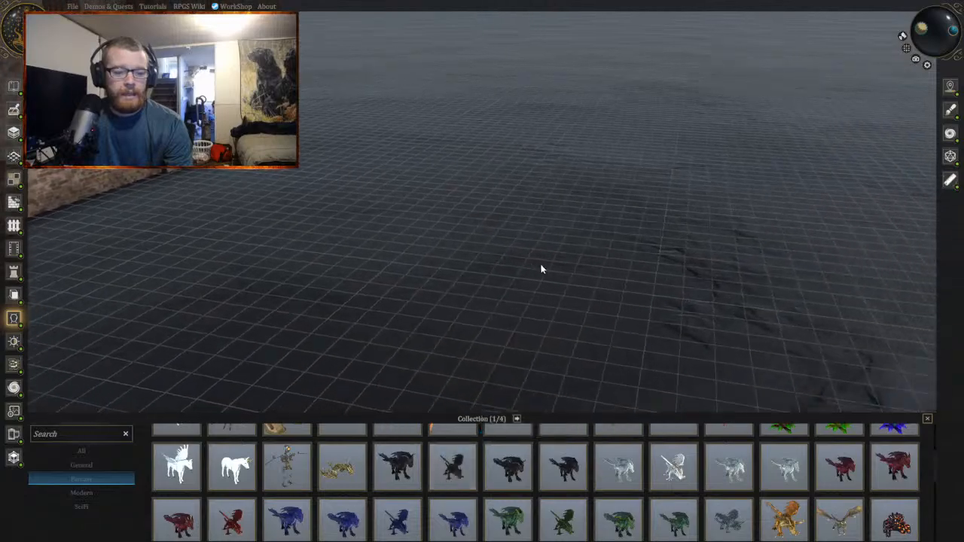
key("a")
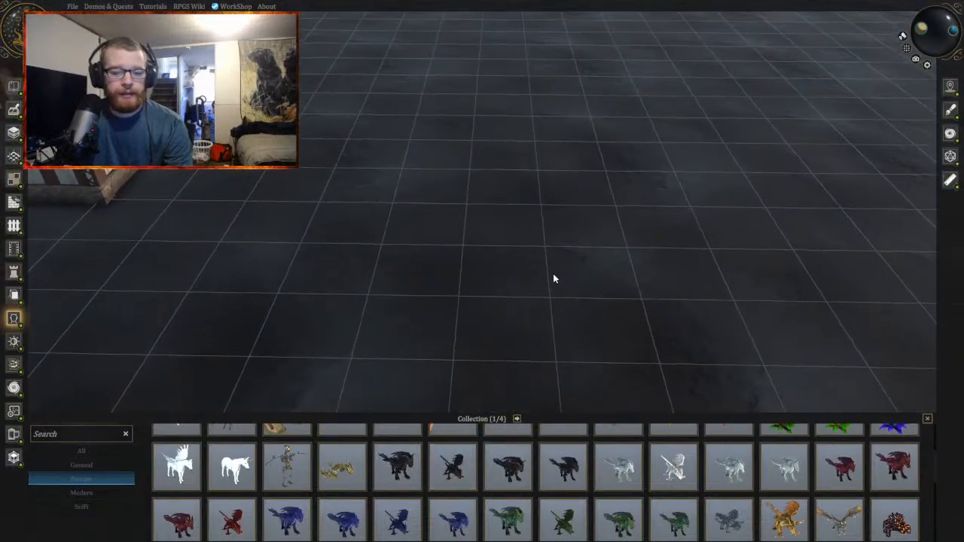
scroll(533, 286, "down", 3)
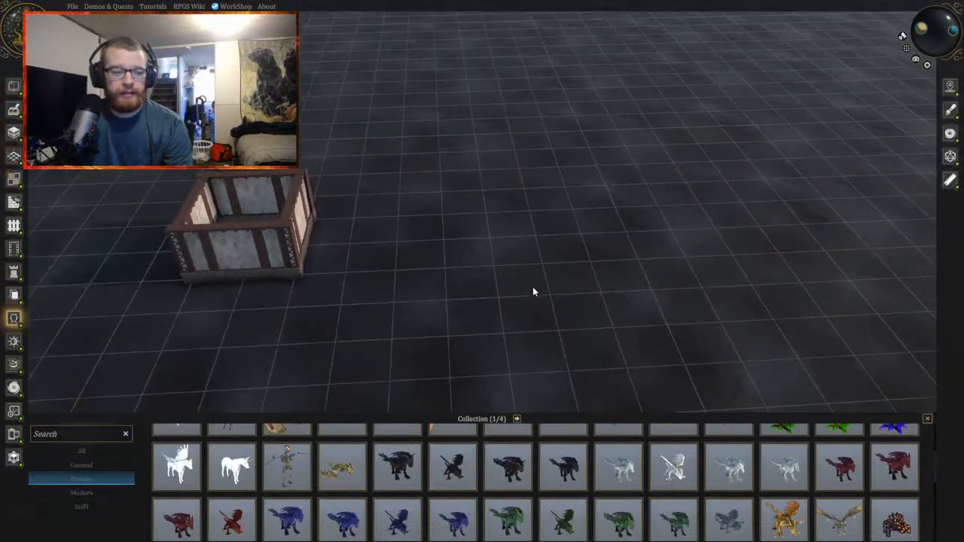
key("d")
key("w")
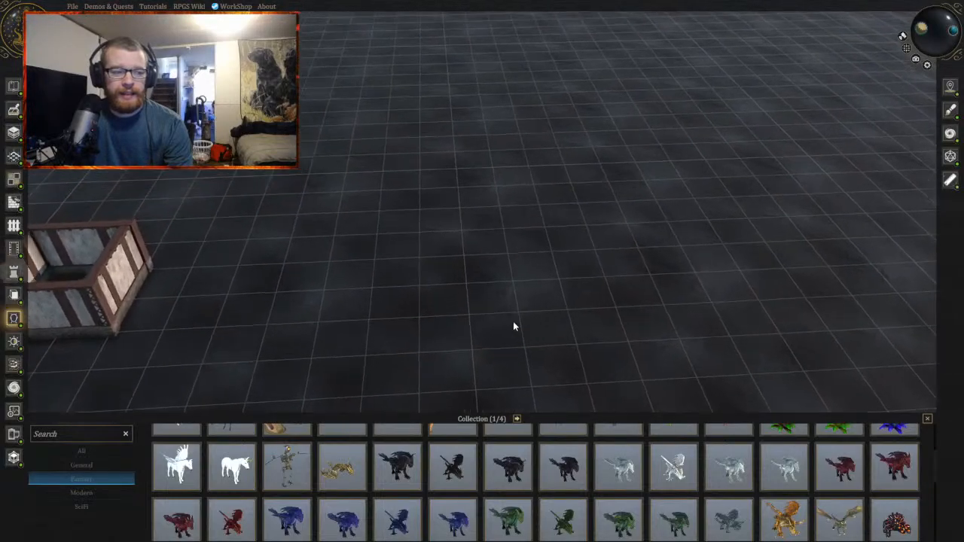
key("a")
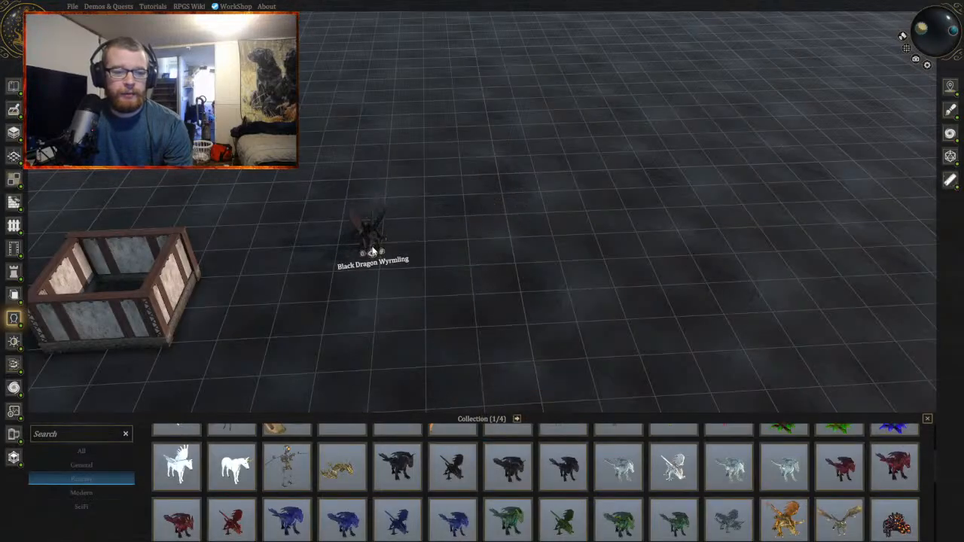
left_click(361, 256)
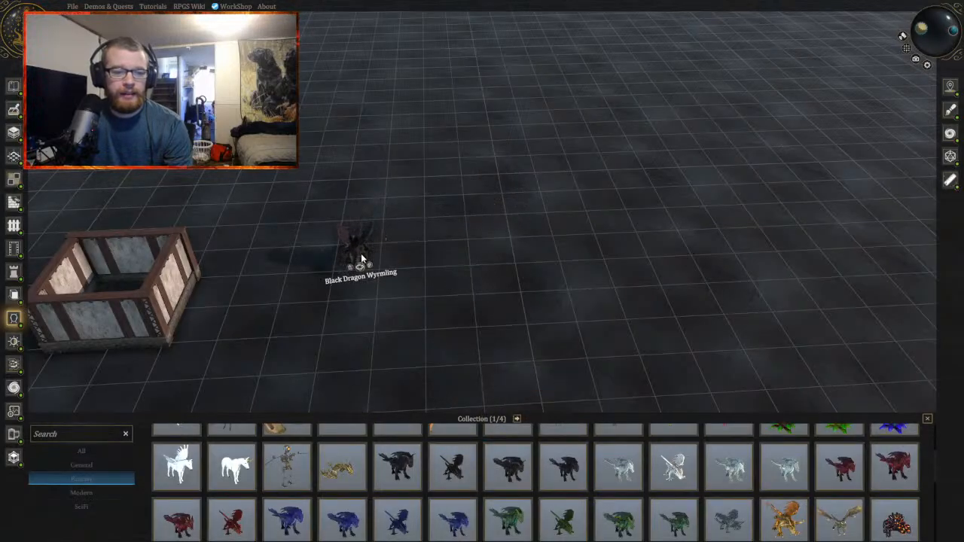
Step: Line up the Young, Adult and Ancient Black Dragons beside the wyrmling and compare their sizes up close
left_click(559, 467)
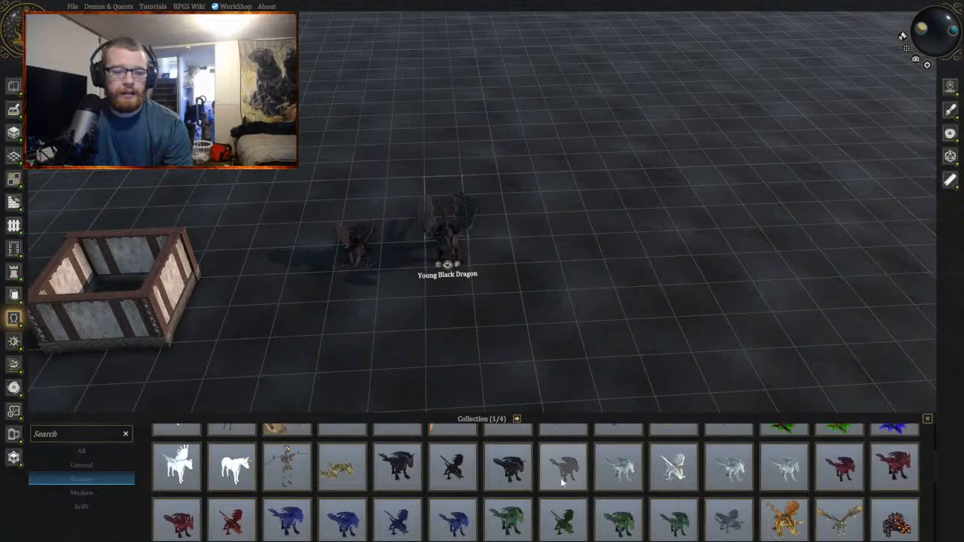
left_click(410, 476)
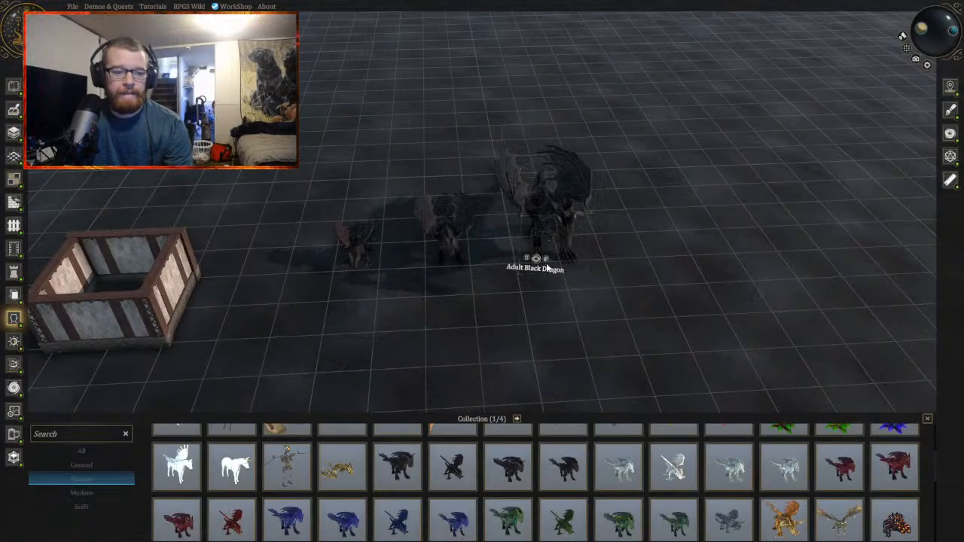
left_click(518, 455)
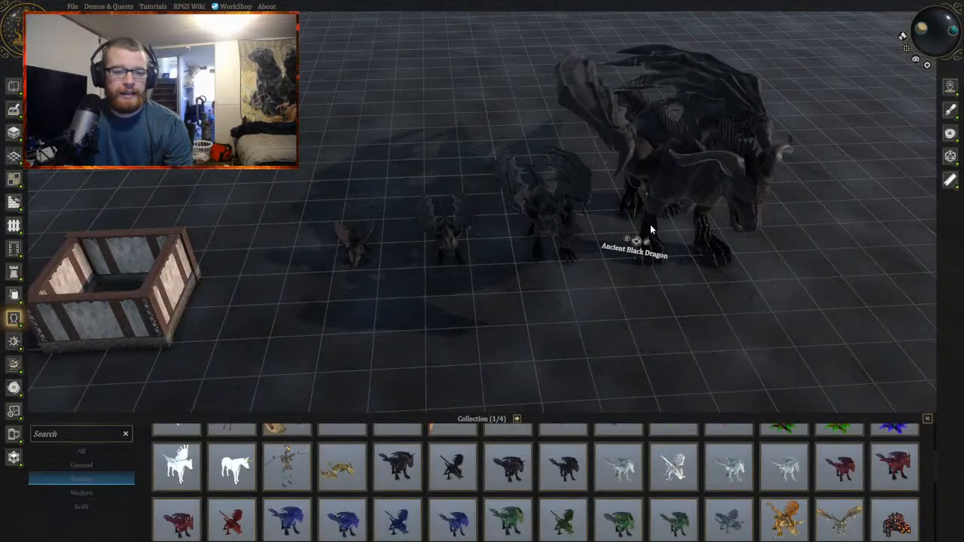
left_click(650, 219)
right_click_drag(552, 302, 425, 315)
scroll(474, 293, "up", 2)
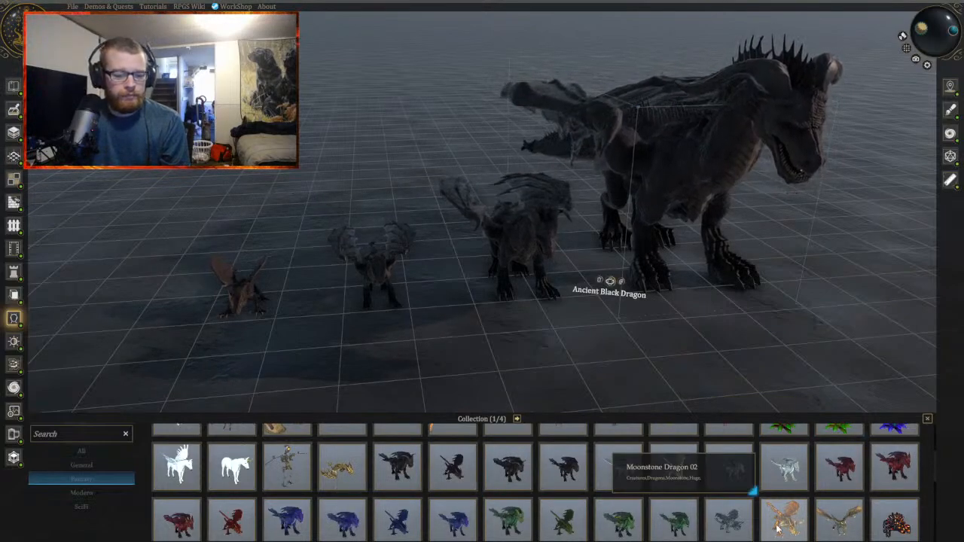
Step: Extend the row beyond the Ancient Black Dragon with Moonstone Dragon 01, 02 and 03 and the Fire Salamander
left_click(735, 530)
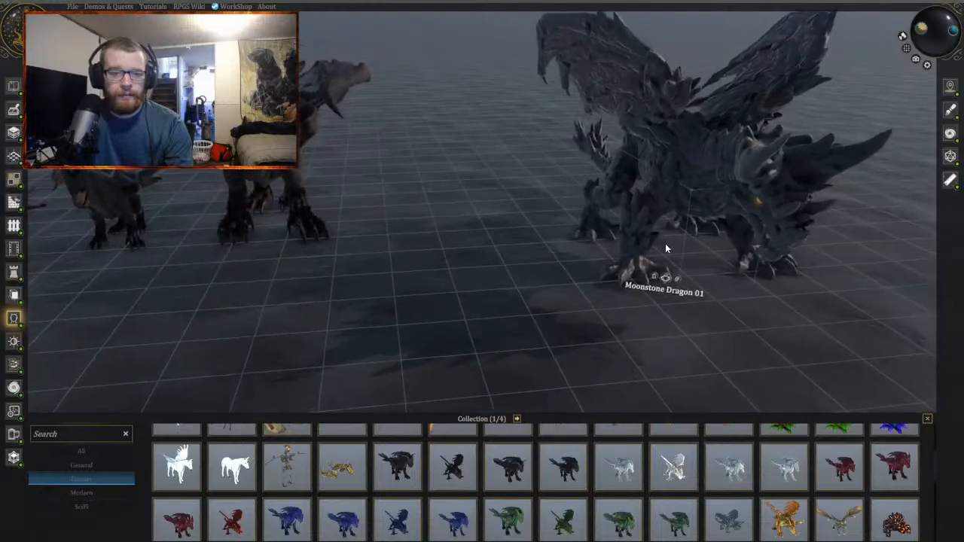
middle_click_drag(739, 336, 680, 351)
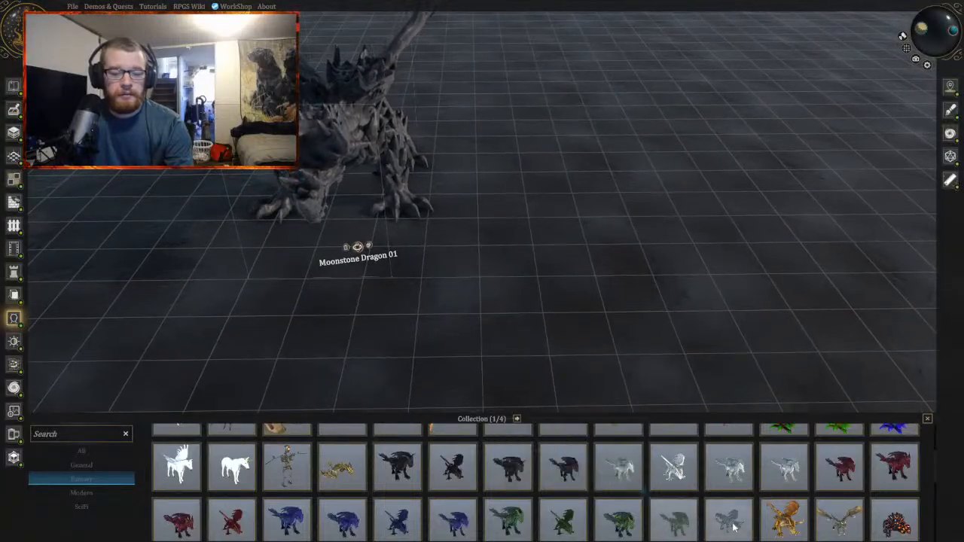
left_click_drag(775, 529, 551, 190)
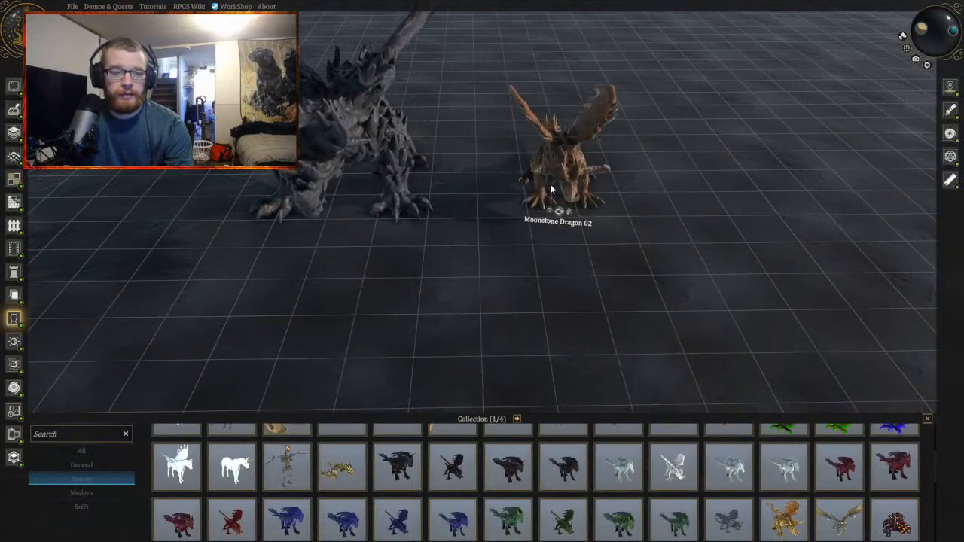
left_click_drag(838, 519, 684, 211)
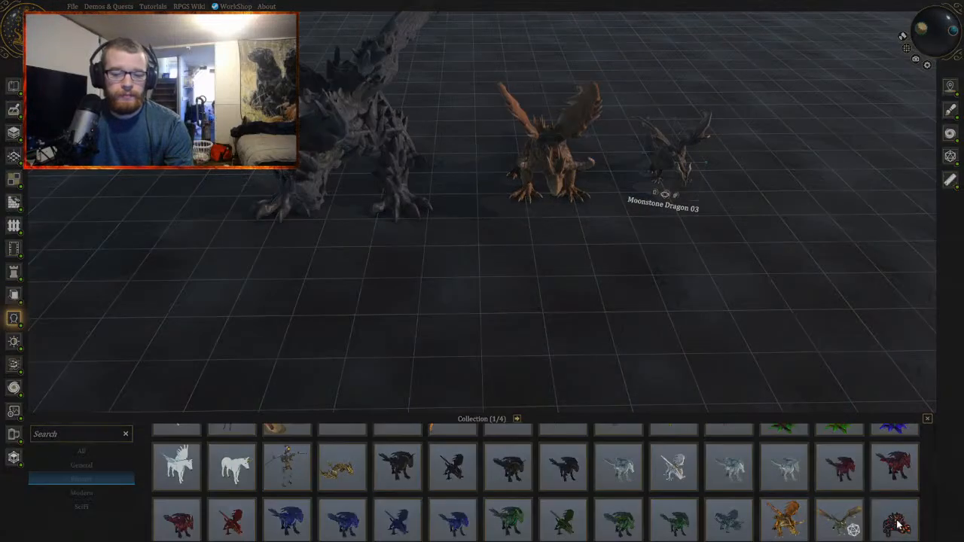
left_click_drag(895, 522, 761, 161)
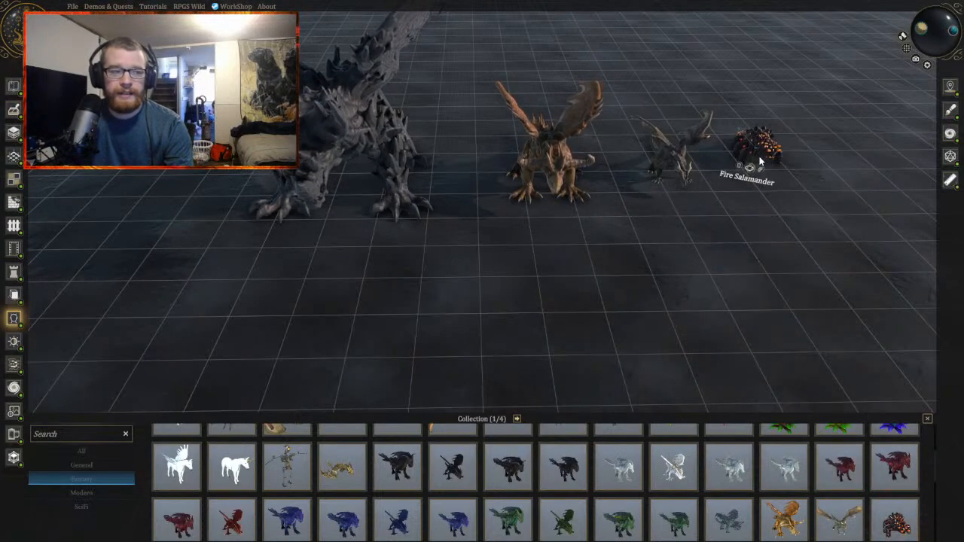
middle_click_drag(760, 217, 746, 234)
scroll(696, 488, "down", 1)
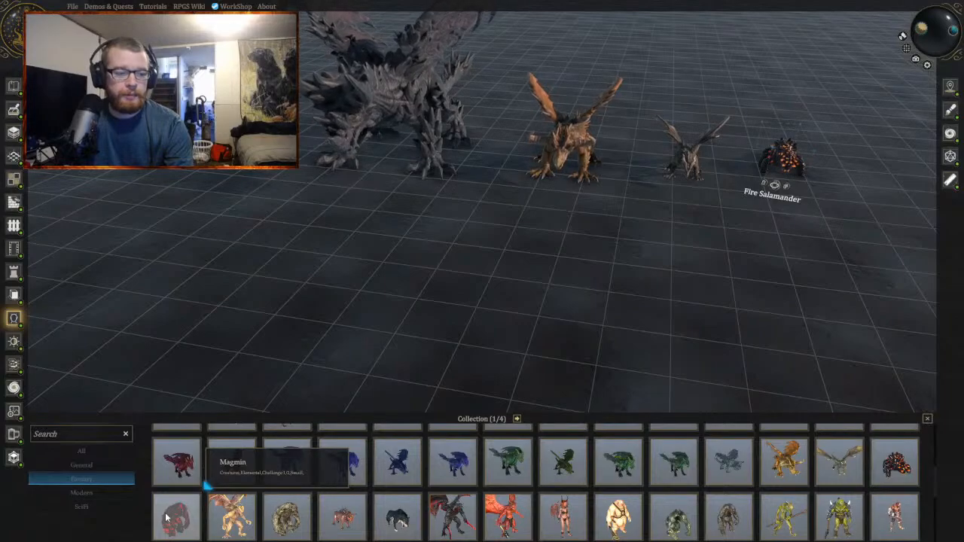
Step: Place the Magmin creature beside the Fire Salamander and view it from several angles
key("d")
key("w")
left_click_drag(166, 518, 193, 517)
scroll(480, 219, "up", 5)
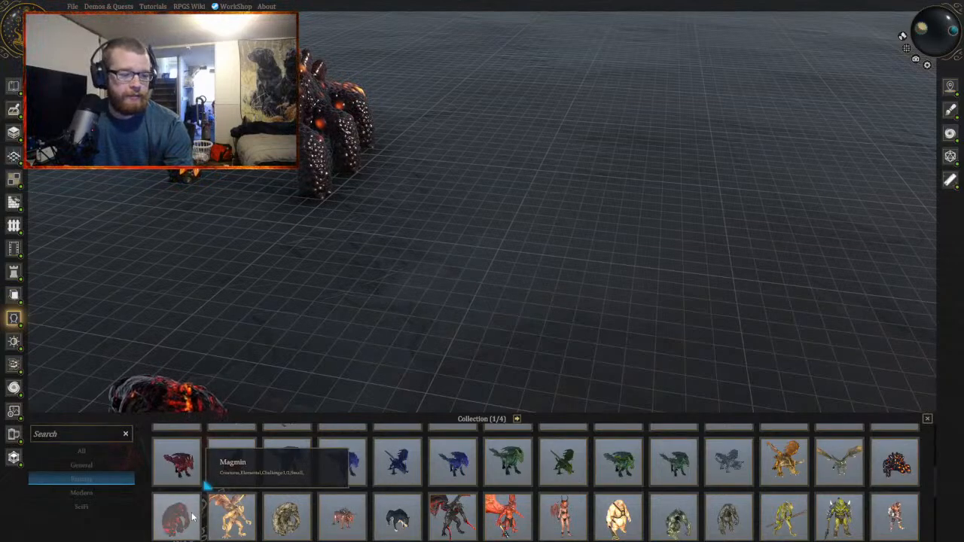
left_click_drag(193, 517, 479, 233)
scroll(480, 233, "down", 5)
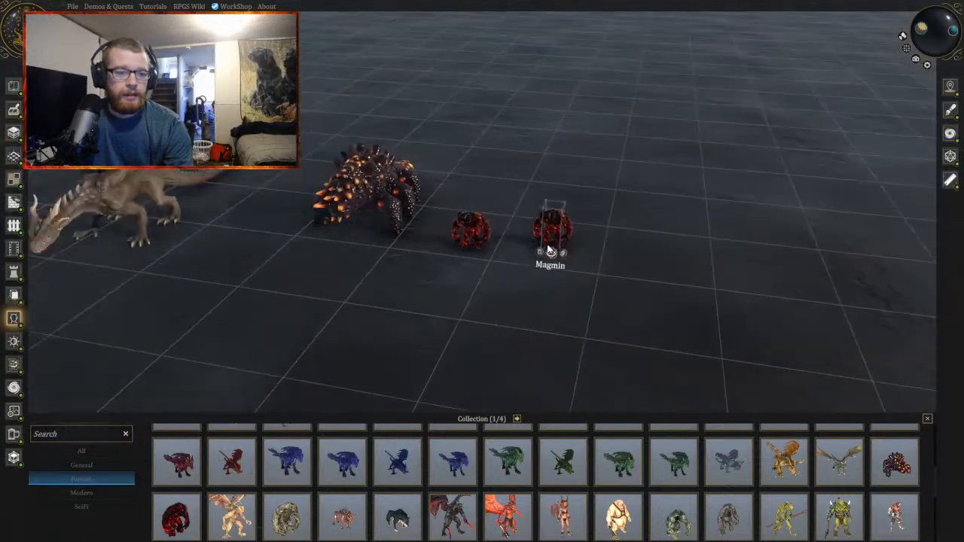
middle_click_drag(544, 249, 519, 246)
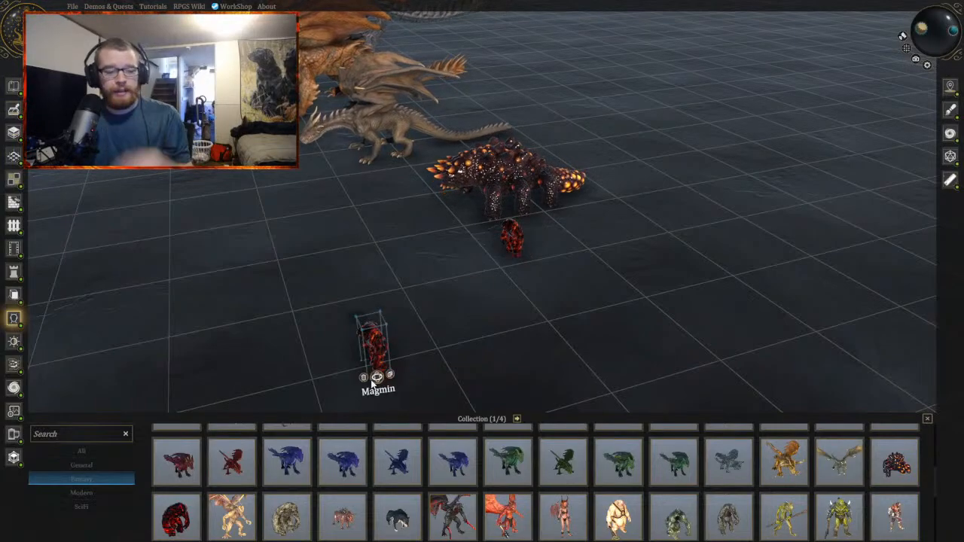
Step: Place the Gargoyle creature beside the Magmin
left_click(234, 515)
left_click(555, 275)
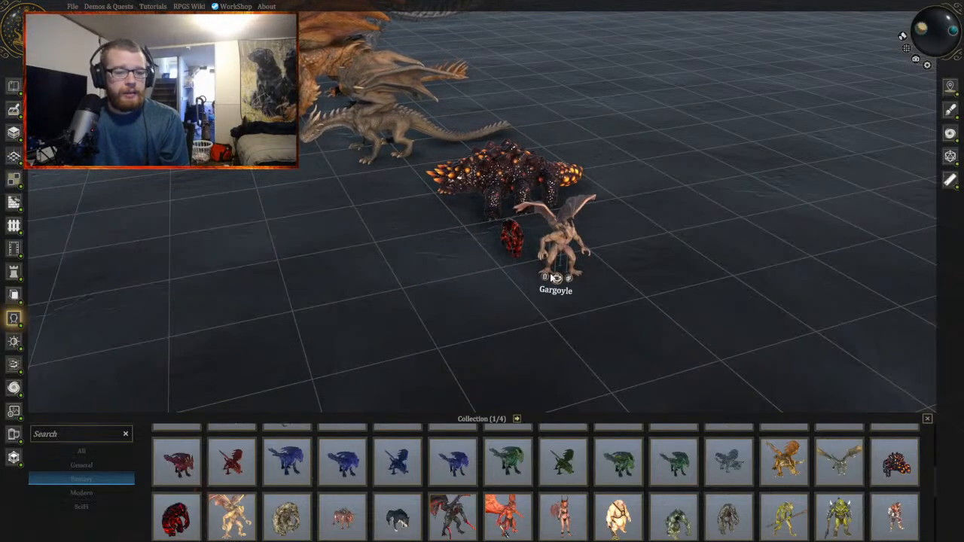
left_click(288, 532)
middle_click_drag(432, 339, 490, 343)
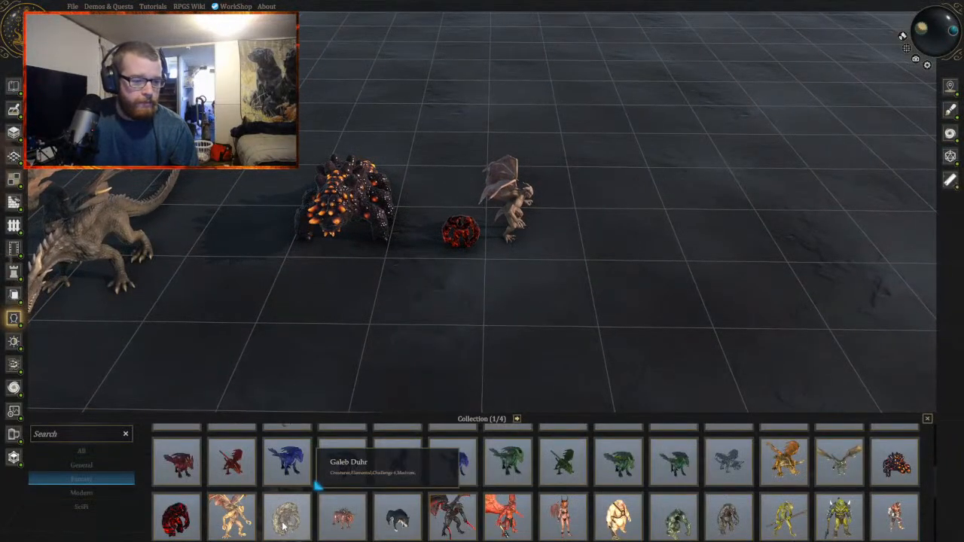
Step: Place the Blink Dog near the Gargoyle, inspect it up close and remove it
left_click(344, 517)
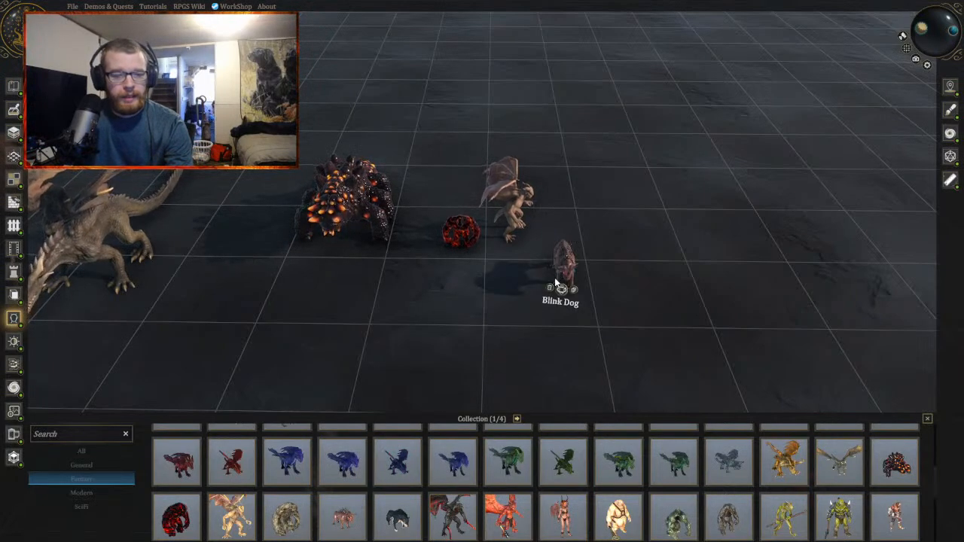
scroll(554, 277, "up", 6)
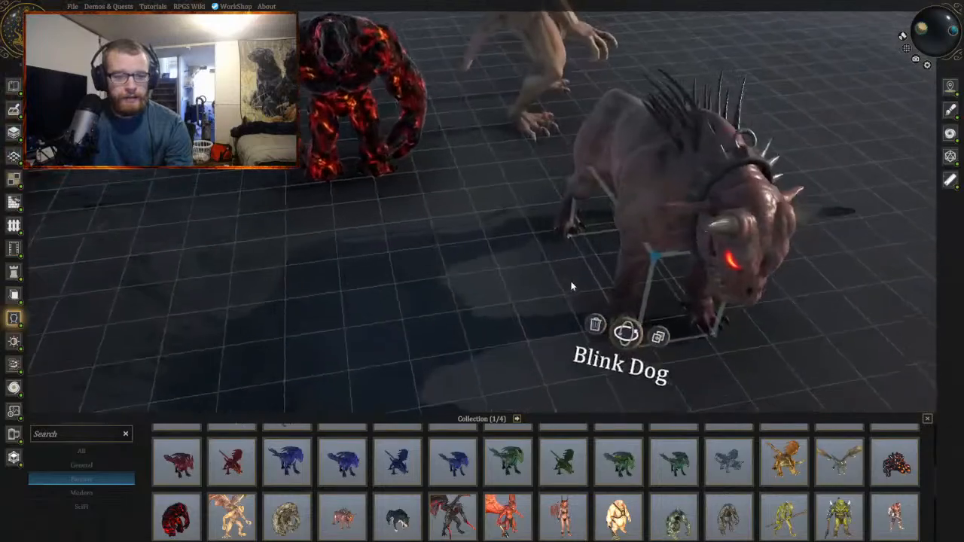
scroll(571, 286, "down", 5)
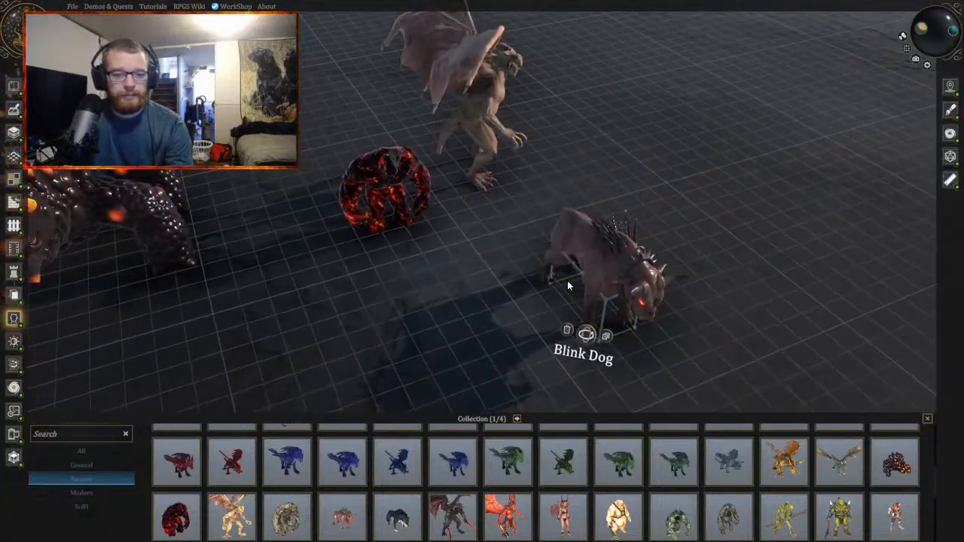
scroll(568, 282, "down", 3)
left_click(522, 280)
Step: Place the Hell Hound beside the Gargoyle and inspect it up close
left_click(395, 521)
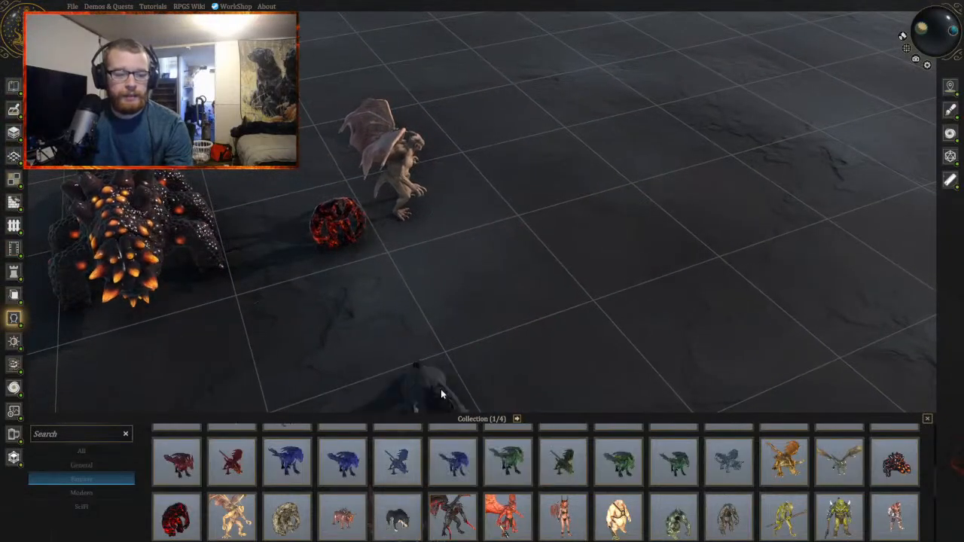
left_click(496, 228)
scroll(487, 277, "up", 5)
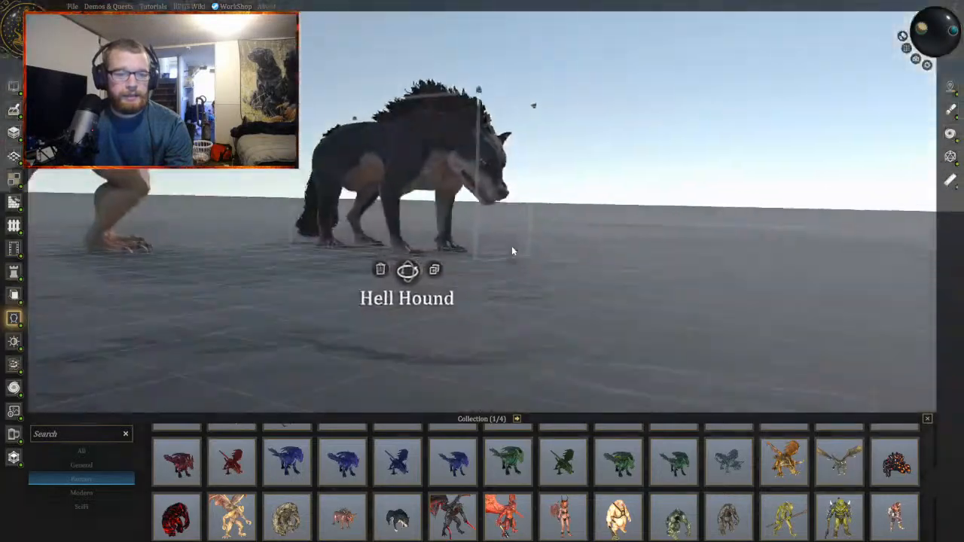
scroll(498, 259, "up", 3)
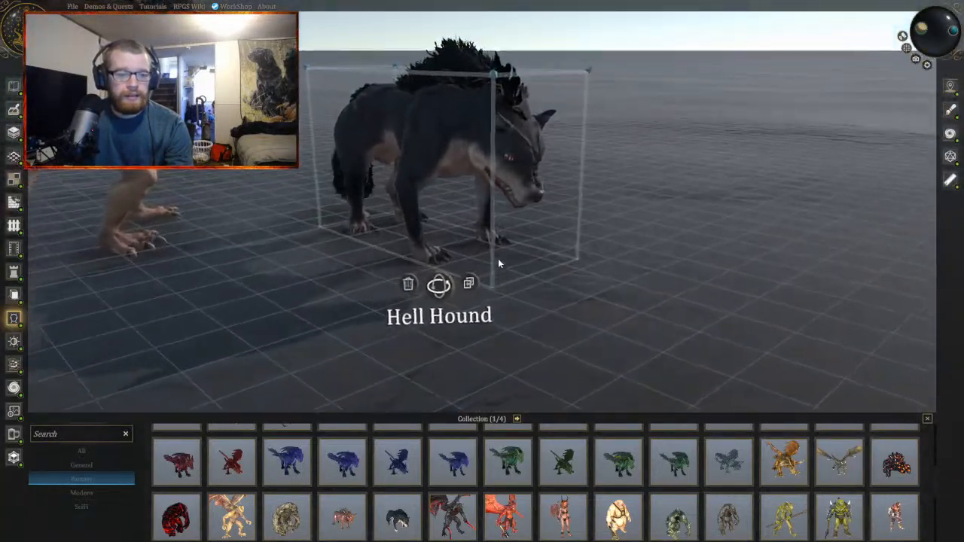
middle_click_drag(493, 260, 478, 302)
scroll(479, 317, "down", 3)
Step: Place the winged fire demon with the whip beyond the Hell Hound and the Pit Fiend beside it
left_click_drag(437, 536, 541, 224)
key("w")
middle_click_drag(570, 286, 550, 241)
scroll(550, 240, "up", 2)
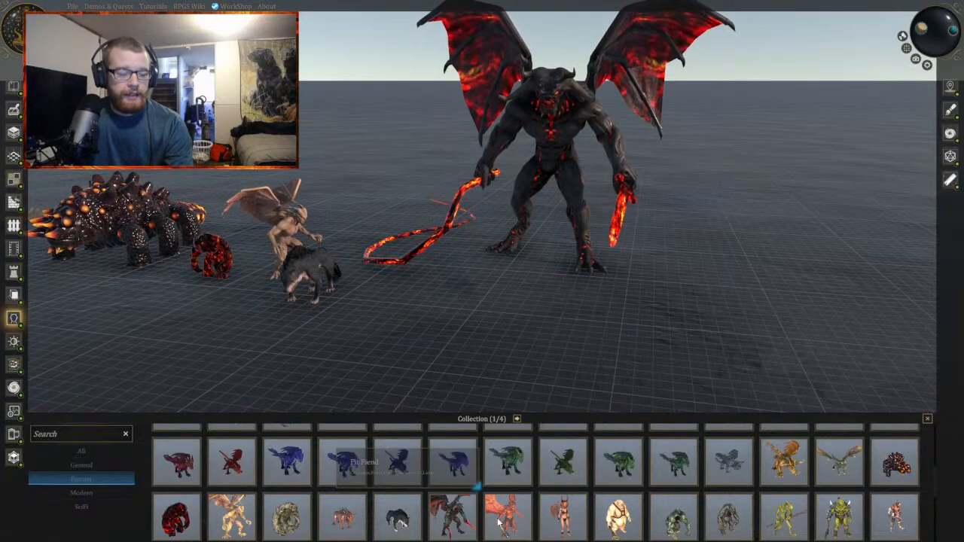
left_click_drag(506, 516, 575, 295)
scroll(400, 338, "up", 3)
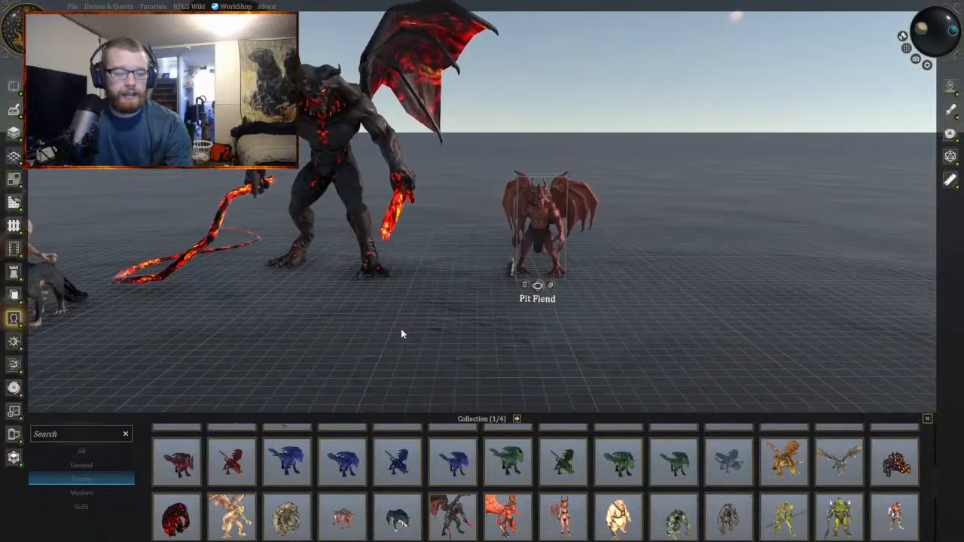
Step: Place the Succubus creature beside the Pit Fiend and inspect it up close
scroll(400, 337, "up", 2)
key("s")
key("a")
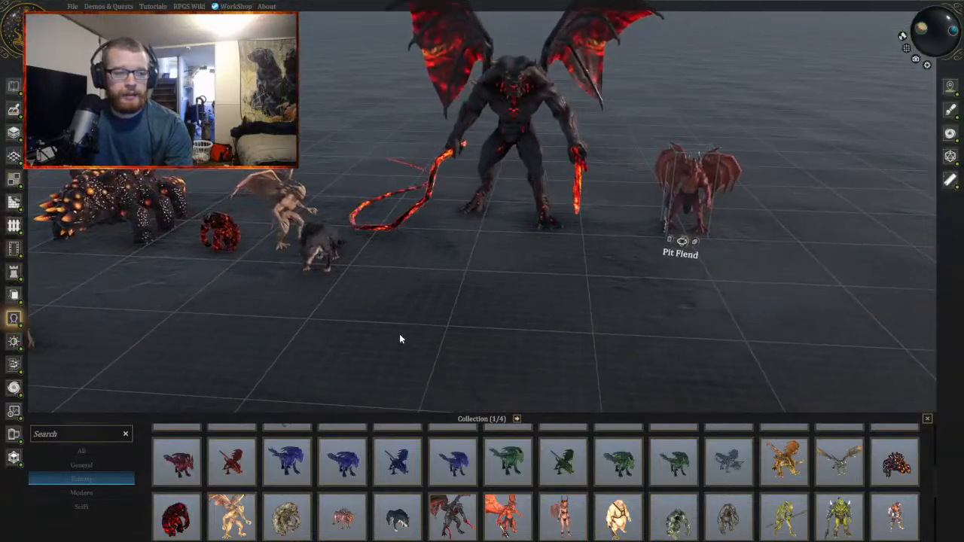
middle_click_drag(401, 335, 408, 338)
scroll(562, 476, "down", 1)
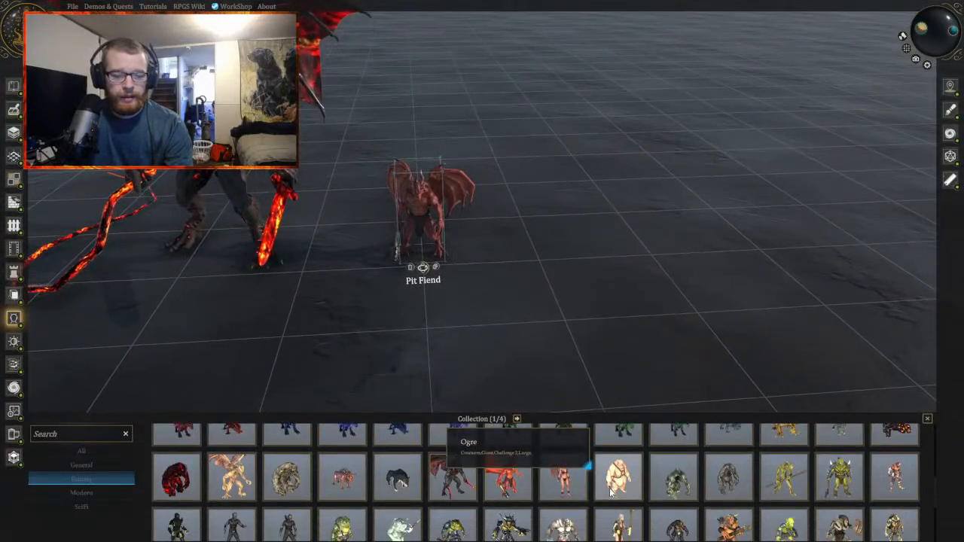
left_click_drag(558, 479, 510, 275)
mouse_move(494, 327)
middle_mouse_down()
mouse_move(483, 307)
mouse_move(492, 312)
mouse_move(486, 323)
middle_mouse_up()
scroll(486, 325, "up", 4)
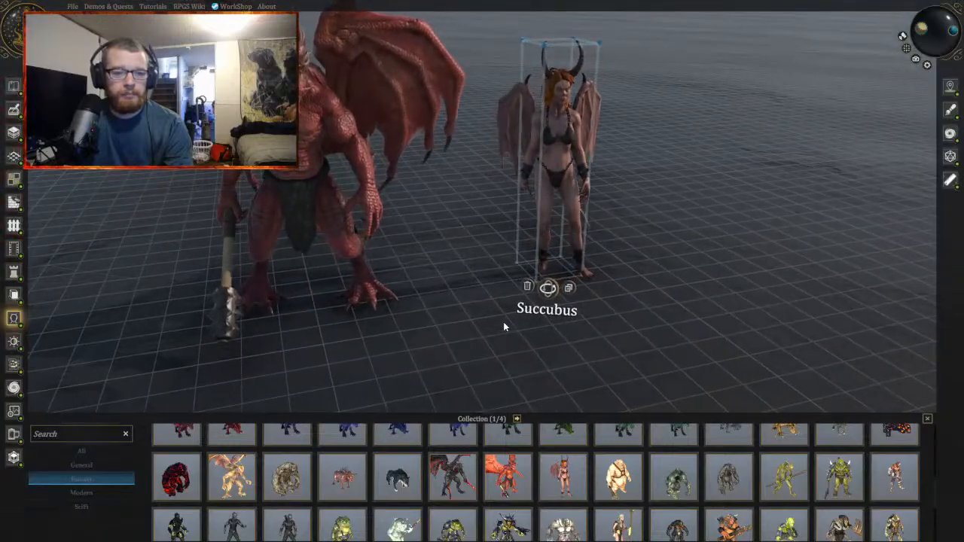
Step: Remove the Succubus, the Pit Fiend and the Balor from the grid
scroll(504, 325, "down", 4)
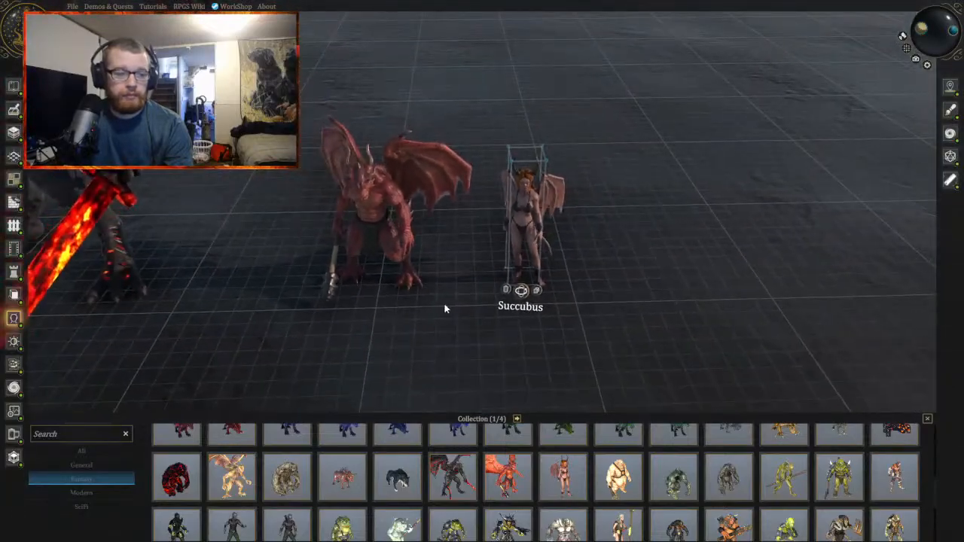
middle_click_drag(445, 305, 605, 263)
left_click(605, 264)
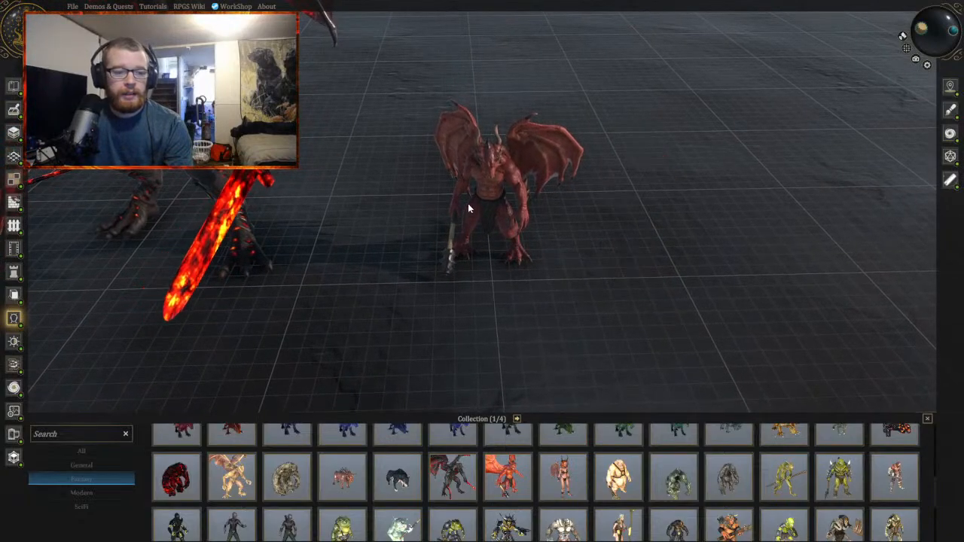
left_click(475, 256)
left_click(477, 278)
middle_click_drag(359, 229, 437, 214)
left_click(304, 146)
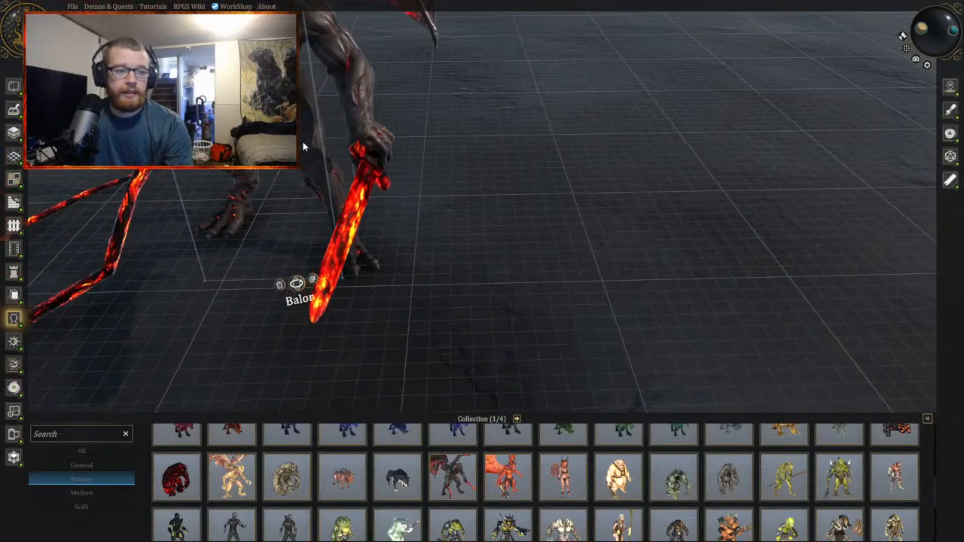
left_click(286, 285)
Step: Remove the stray Magmin, the Galeb Duhr, the Blink Dog and the large lava-spiked beast from the grid
middle_click_drag(288, 283, 743, 284)
left_click(775, 257)
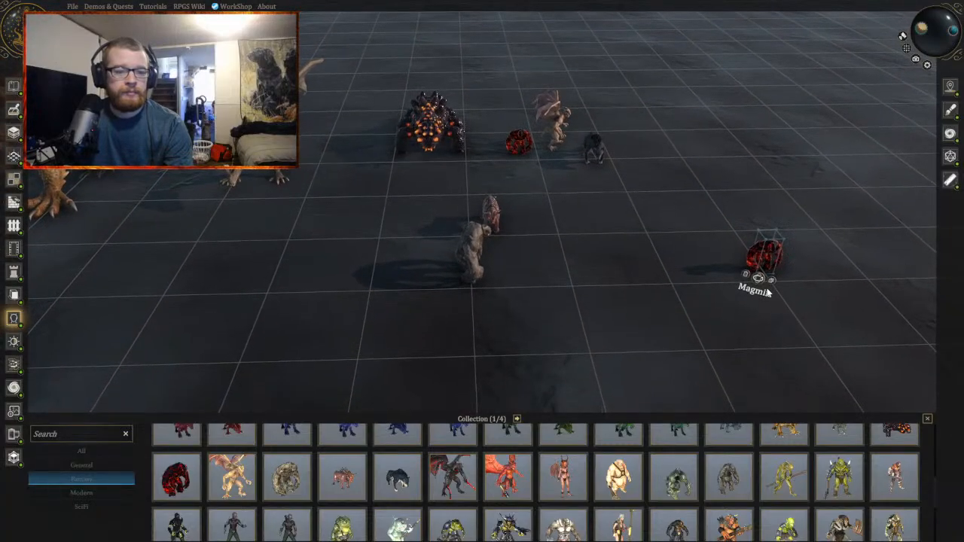
left_click(759, 281)
left_click(464, 253)
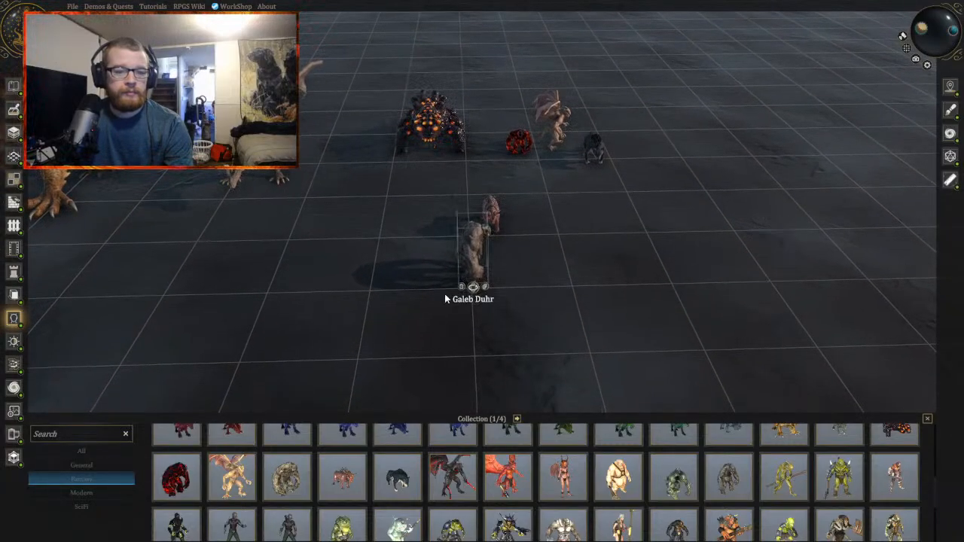
left_click(460, 281)
left_click(494, 207)
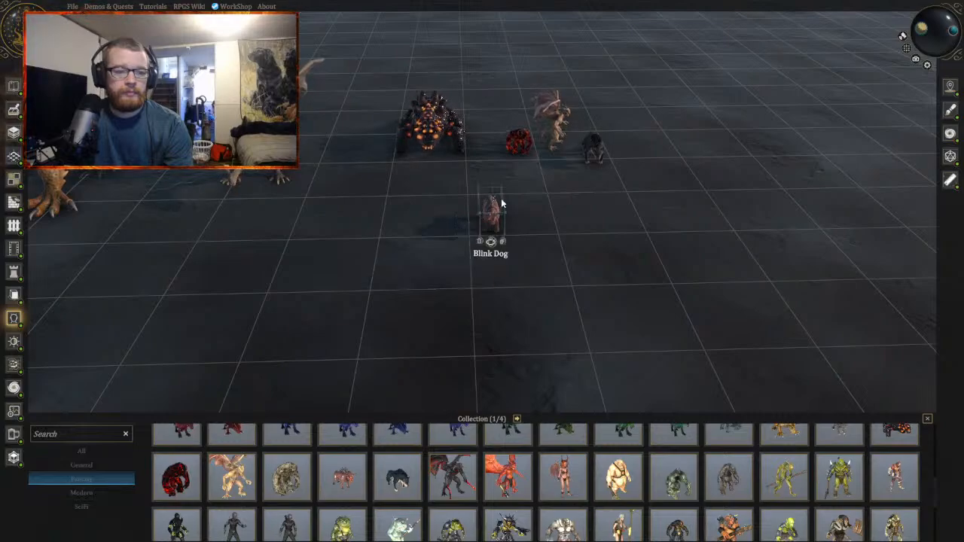
left_click(479, 241)
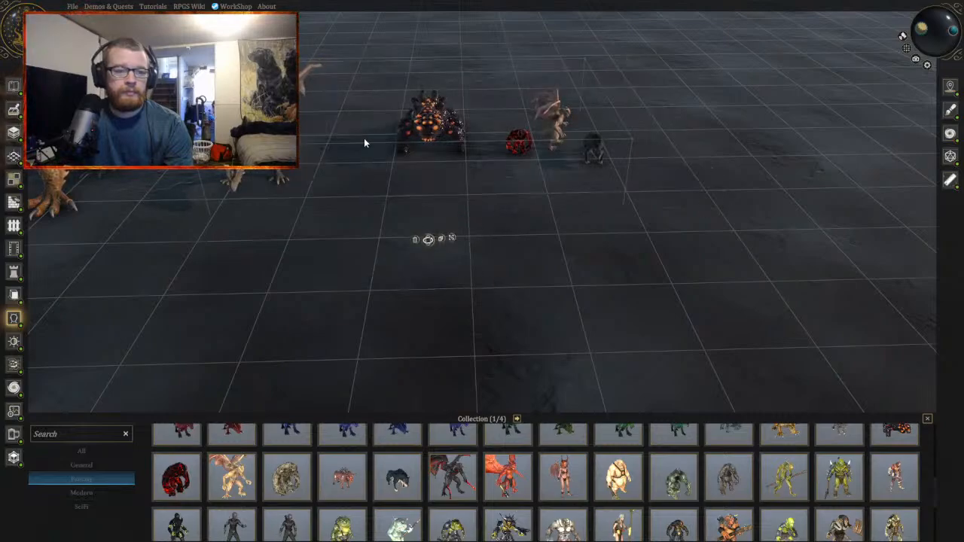
left_click(415, 241)
Step: Place the Cerberus creature on the empty grid beside the small timber-framed room
scroll(422, 242, "down", 3)
key("a")
key("a")
left_click_drag(429, 238, 43, 101)
left_click(435, 212)
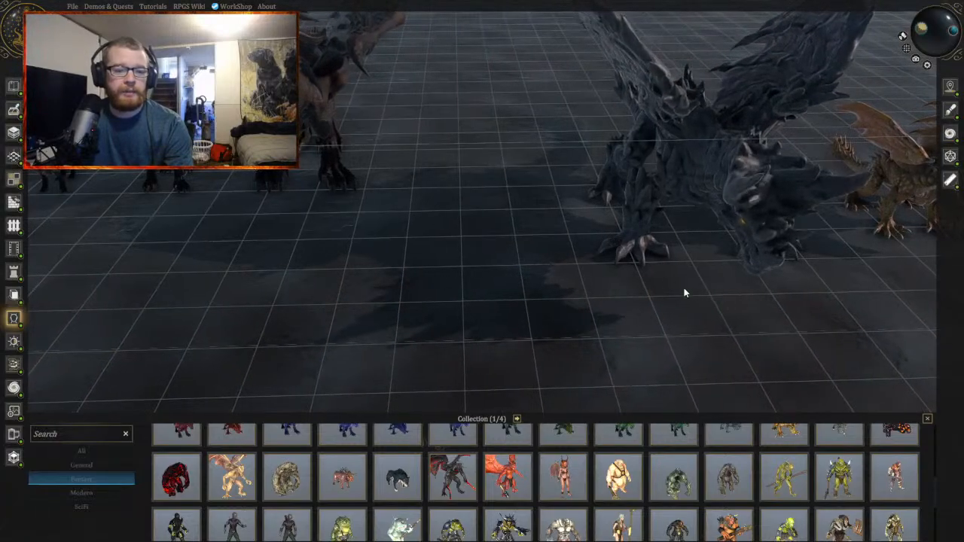
scroll(596, 287, "down", 5)
left_click(515, 349)
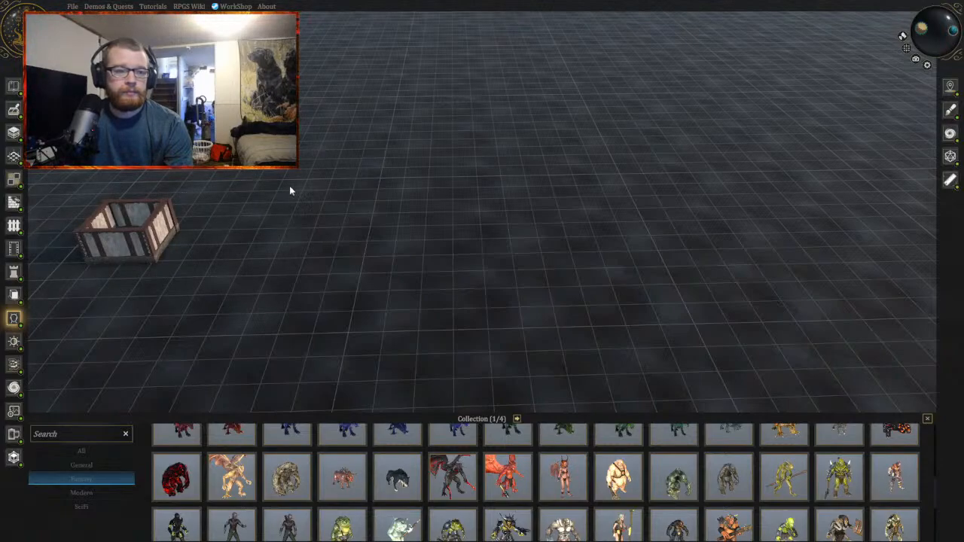
key("d")
scroll(588, 443, "down", 2)
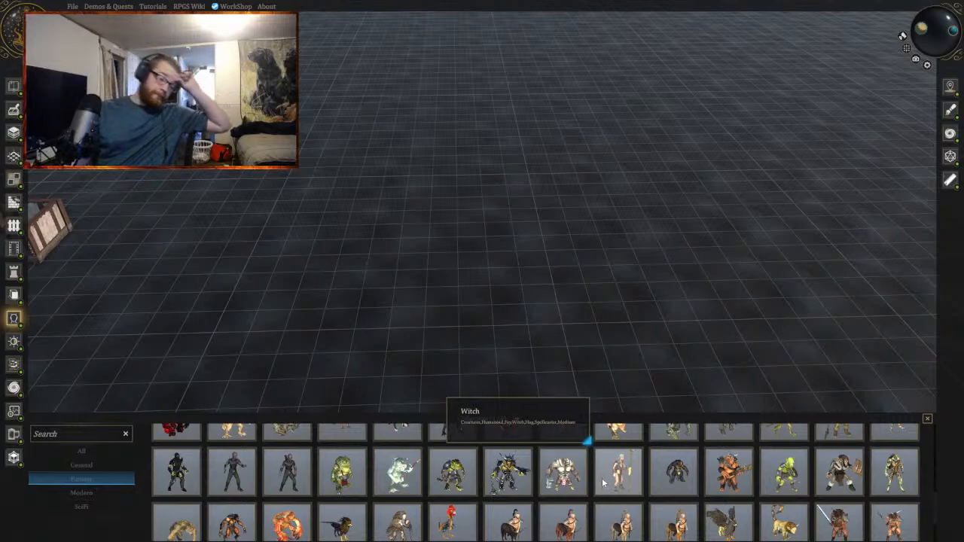
scroll(602, 480, "down", 1)
scroll(603, 482, "down", 1)
scroll(641, 477, "down", 1)
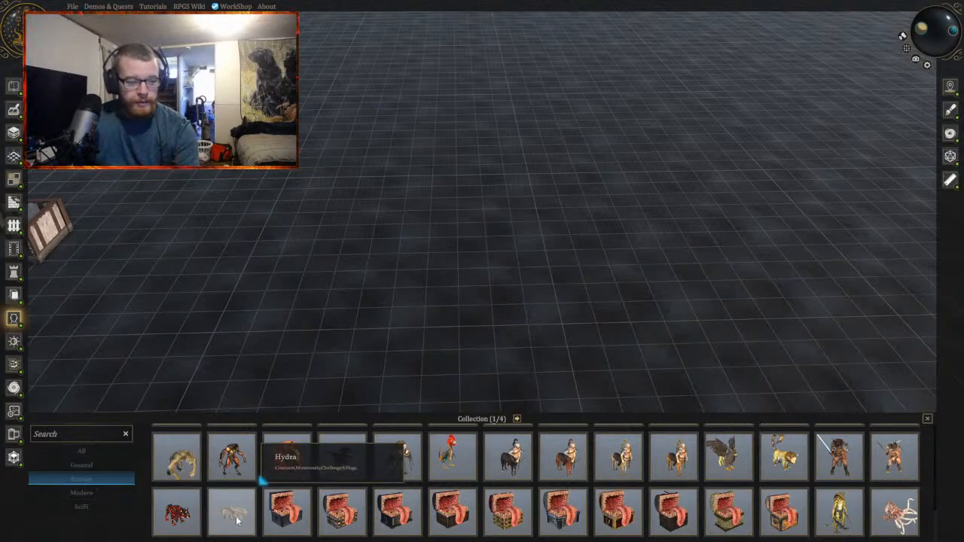
left_click(170, 517)
left_click(520, 202)
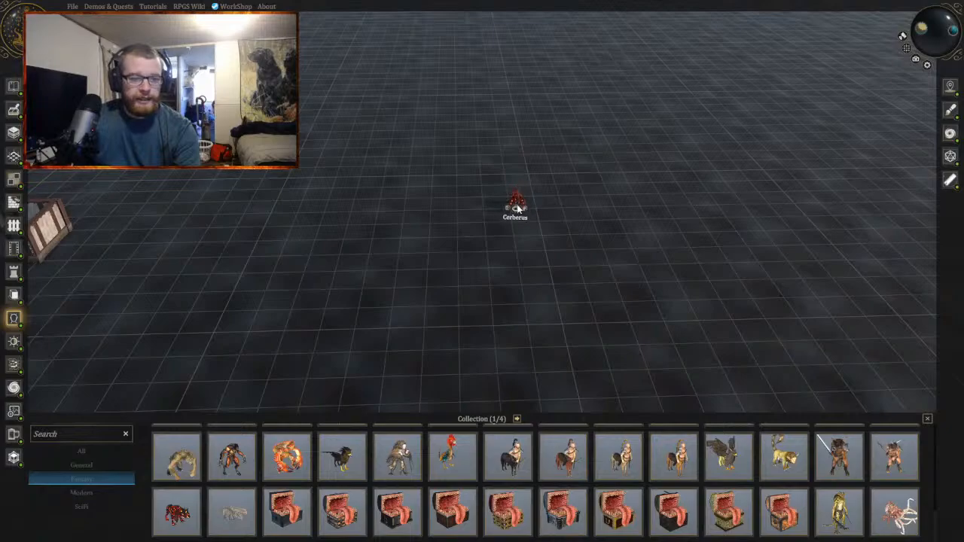
scroll(520, 209, "up", 3)
left_click_drag(520, 210, 172, 514)
left_click(171, 514)
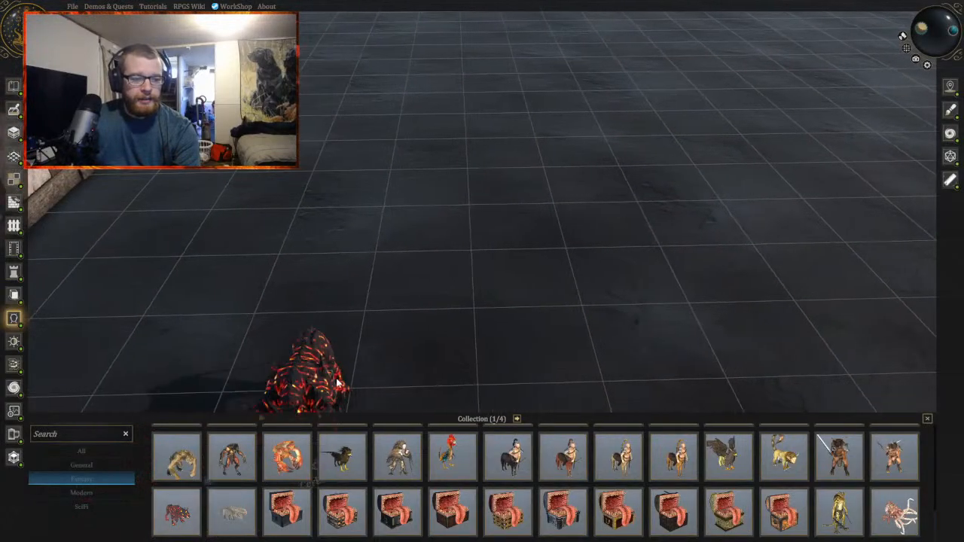
Step: Inspect the Cerberus up close from the front and the side and remove it
scroll(437, 277, "up", 3)
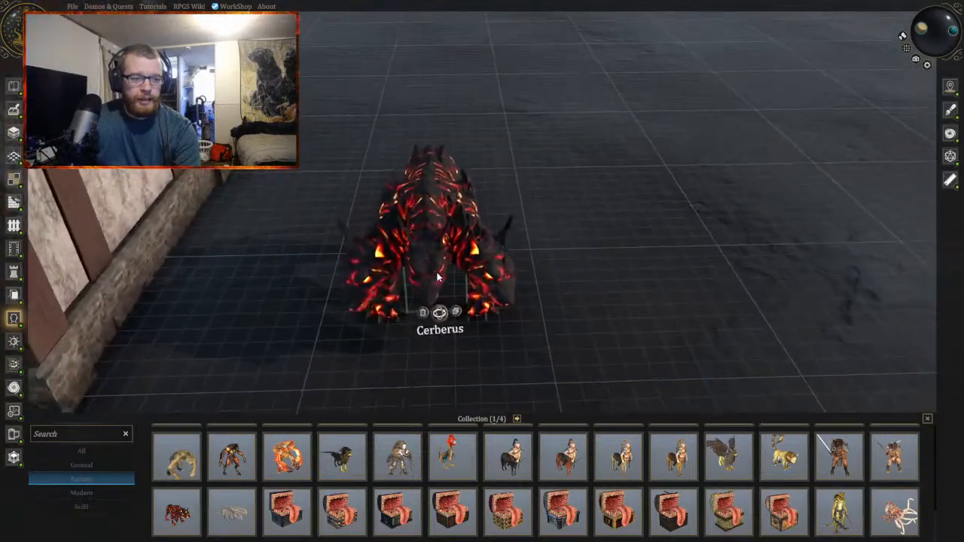
left_click(445, 302)
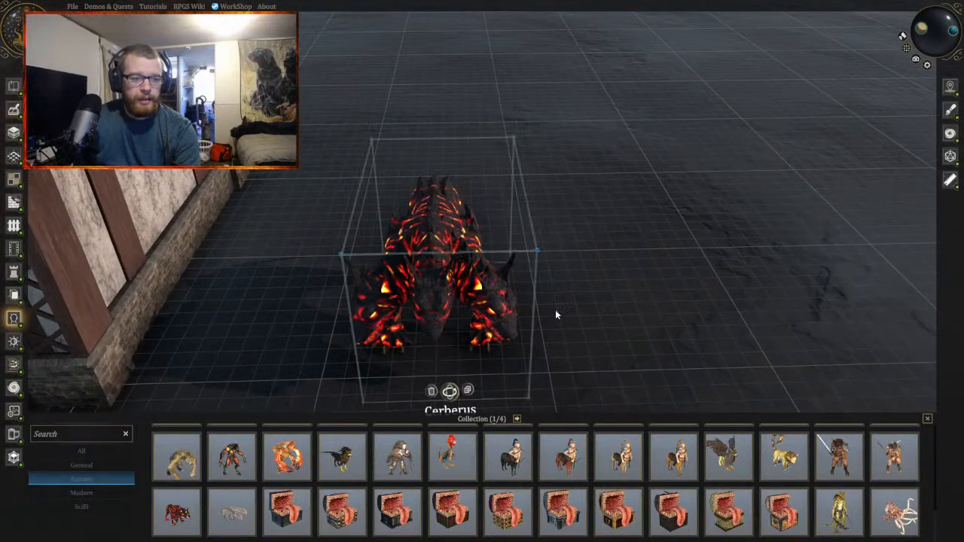
right_click_drag(556, 310, 482, 271)
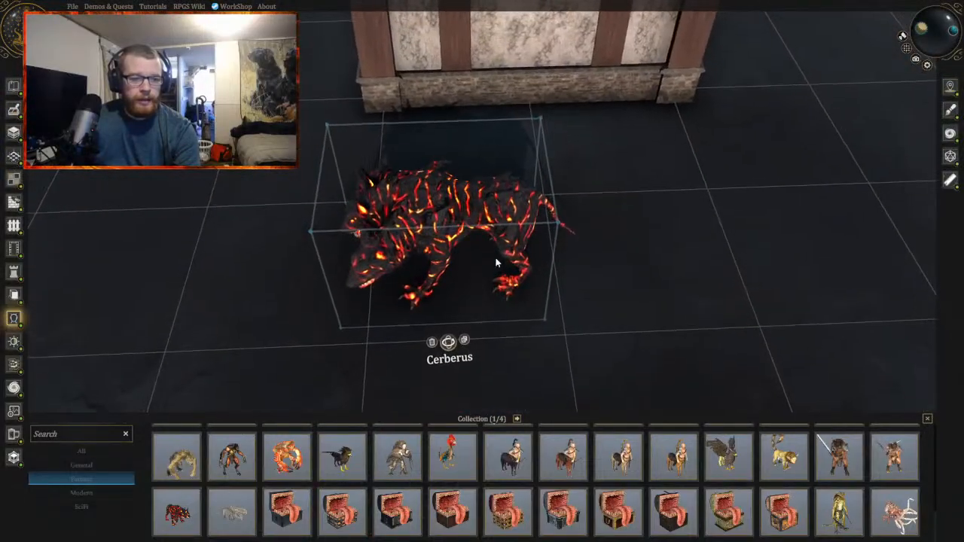
left_click_drag(440, 248, 506, 268)
right_click_drag(505, 268, 494, 298)
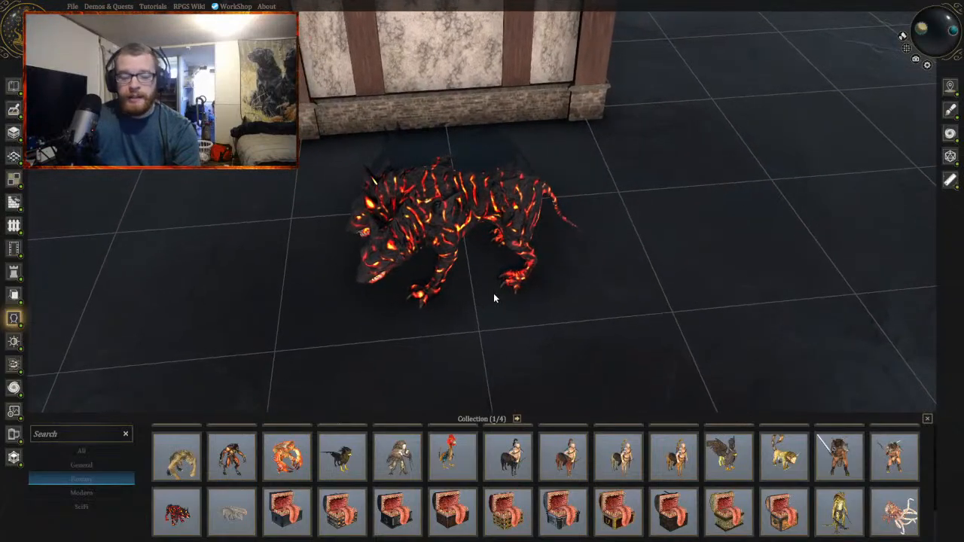
left_click(414, 308)
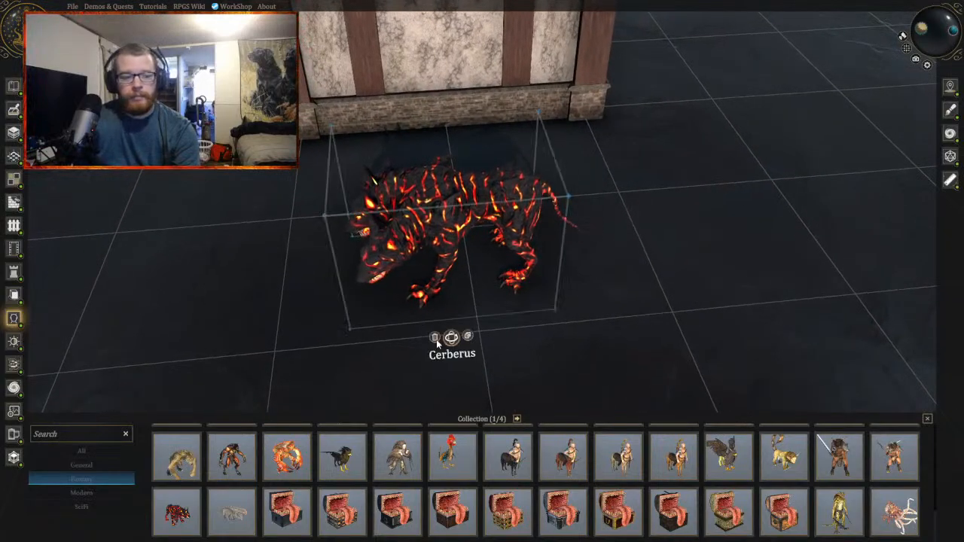
left_click(435, 336)
Step: Place the Yuan-ti Malison on the open grid, inspect it up close and remove it
right_click_drag(439, 265, 609, 512)
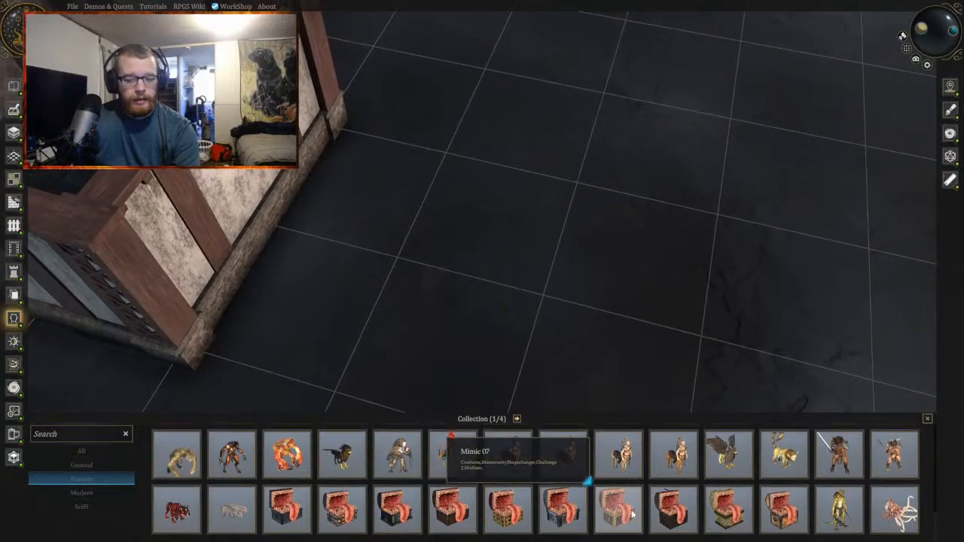
key("d")
left_click(844, 517)
left_click(499, 245)
scroll(513, 250, "up", 1)
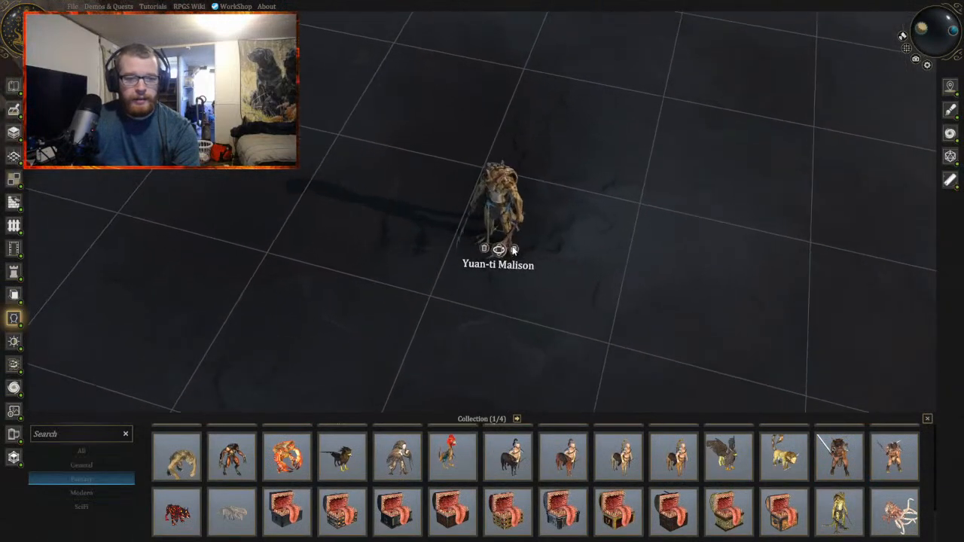
scroll(514, 250, "up", 2)
mouse_move(458, 258)
right_mouse_down()
mouse_move(385, 251)
mouse_move(455, 256)
right_mouse_up()
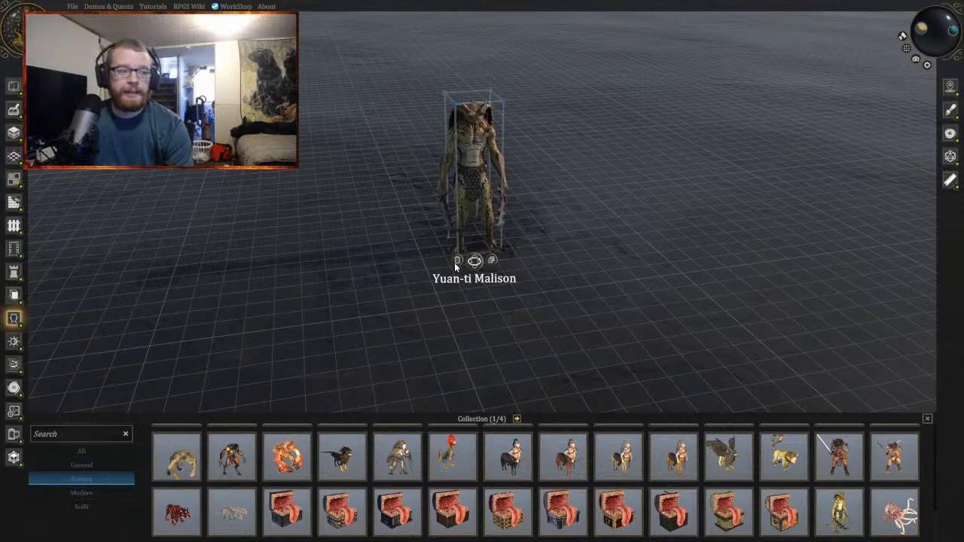
left_click(457, 262)
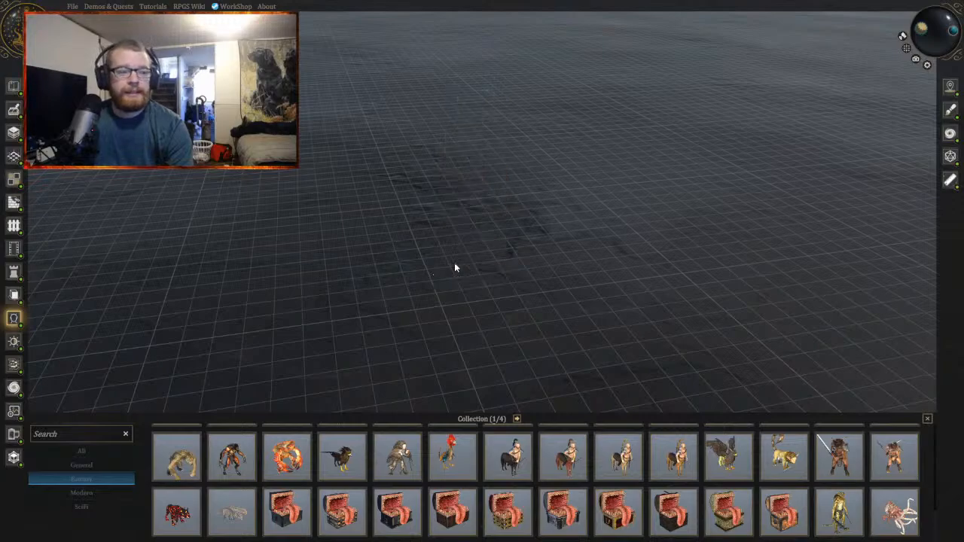
Step: Browse the second page of the Fantasy creature collection
left_click(517, 418)
scroll(506, 497, "down", 1)
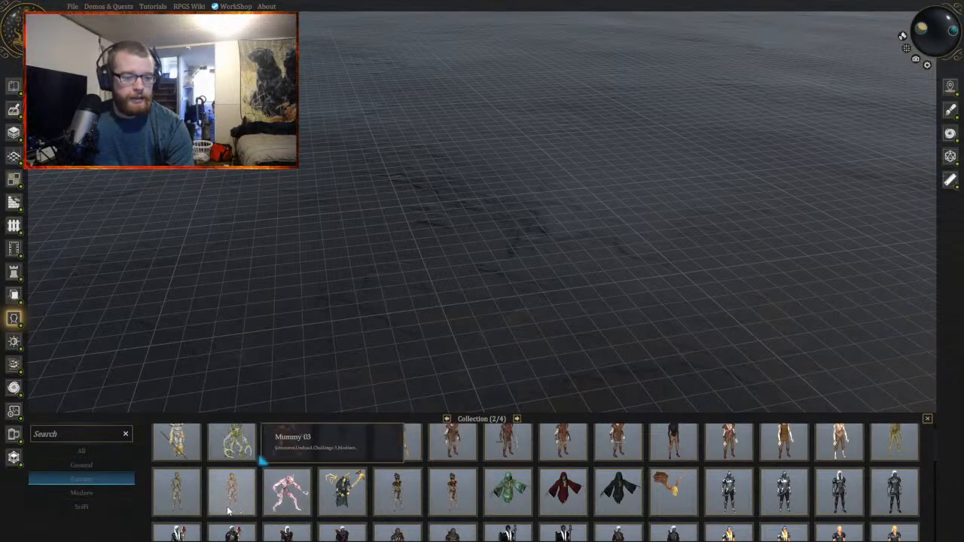
scroll(334, 493, "down", 6)
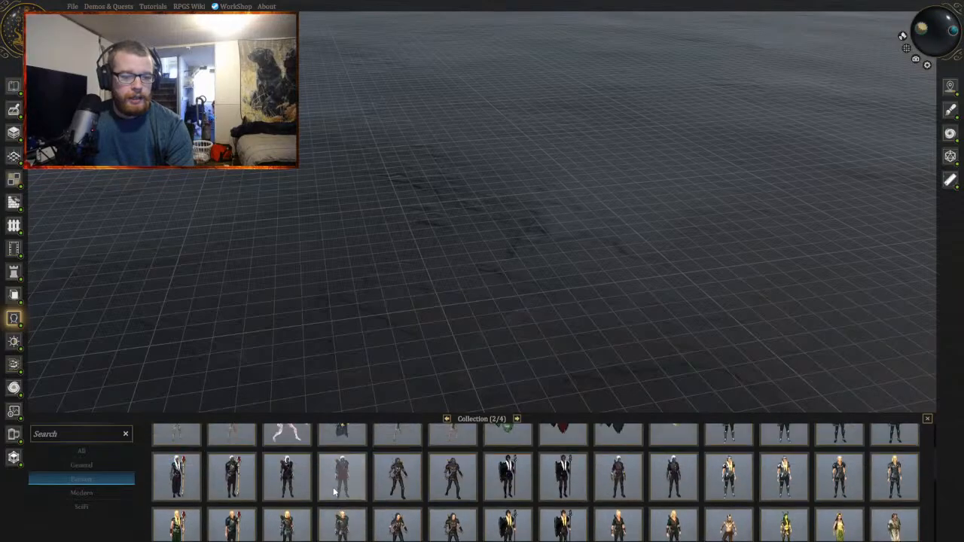
scroll(484, 351, "up", 10)
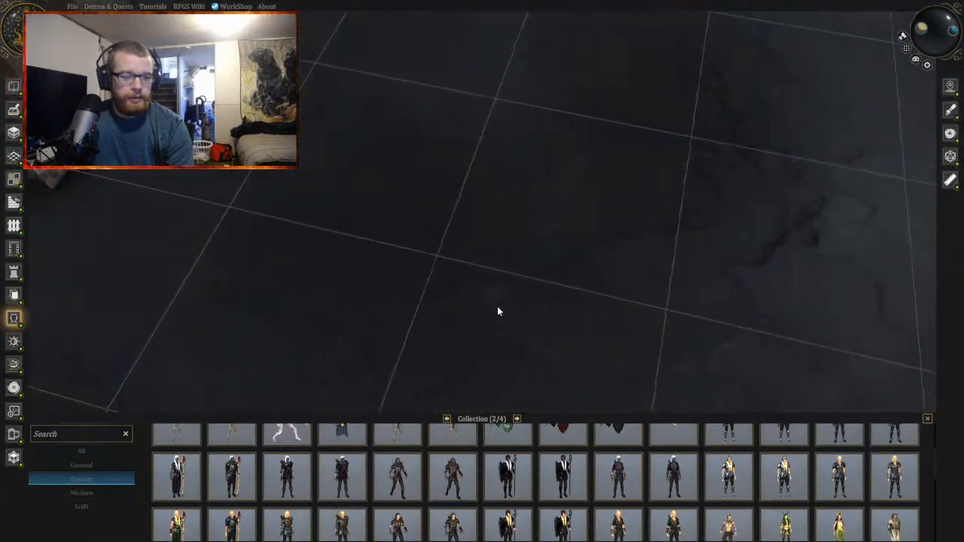
scroll(497, 311, "down", 10)
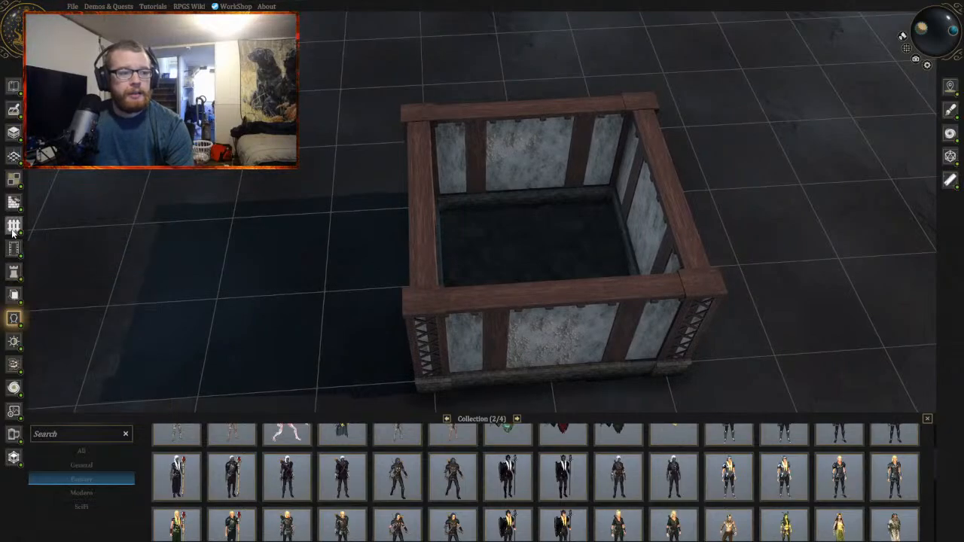
Step: Draw a rectangular room on an empty part of the grid with a purple-grey Fantasy room style
left_click(14, 156)
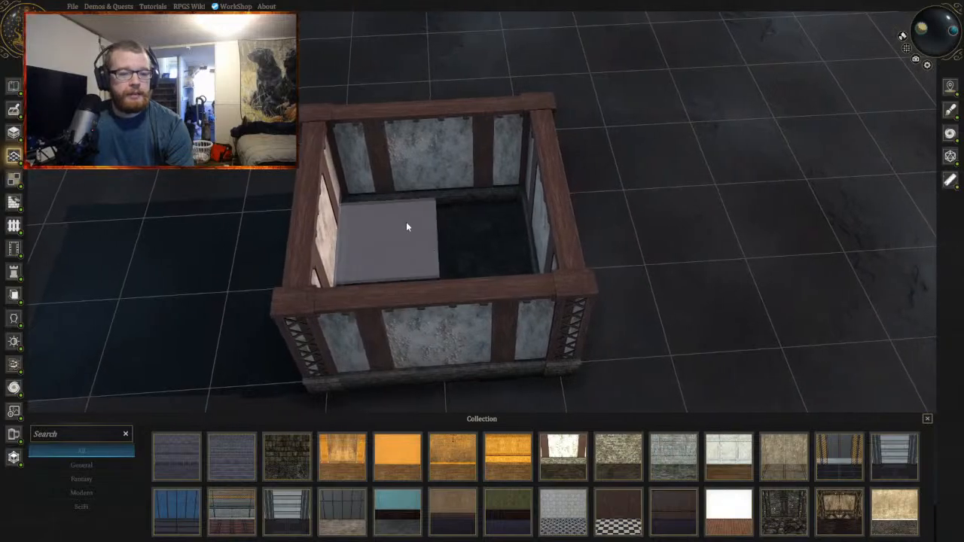
right_click_drag(406, 221, 500, 311)
scroll(387, 380, "down", 3)
scroll(420, 318, "down", 5)
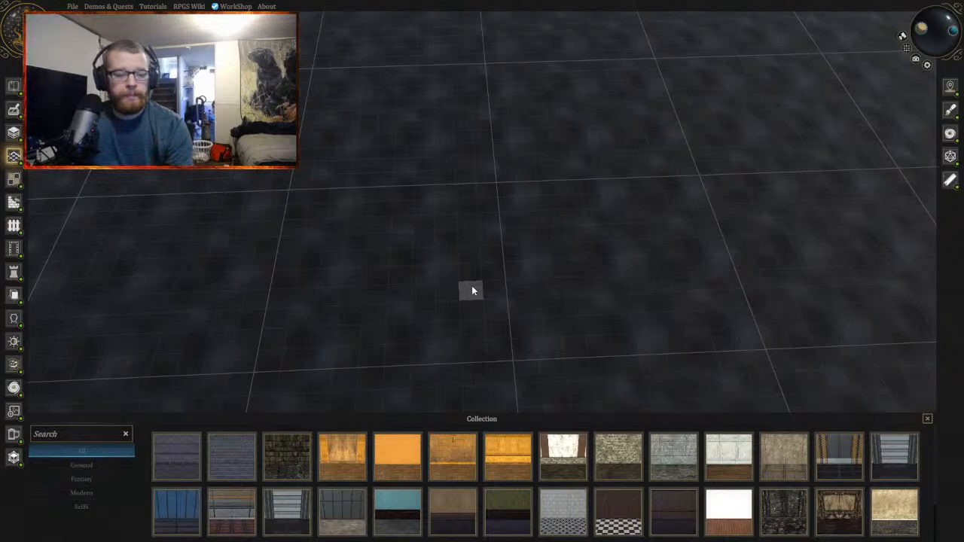
left_click(61, 479)
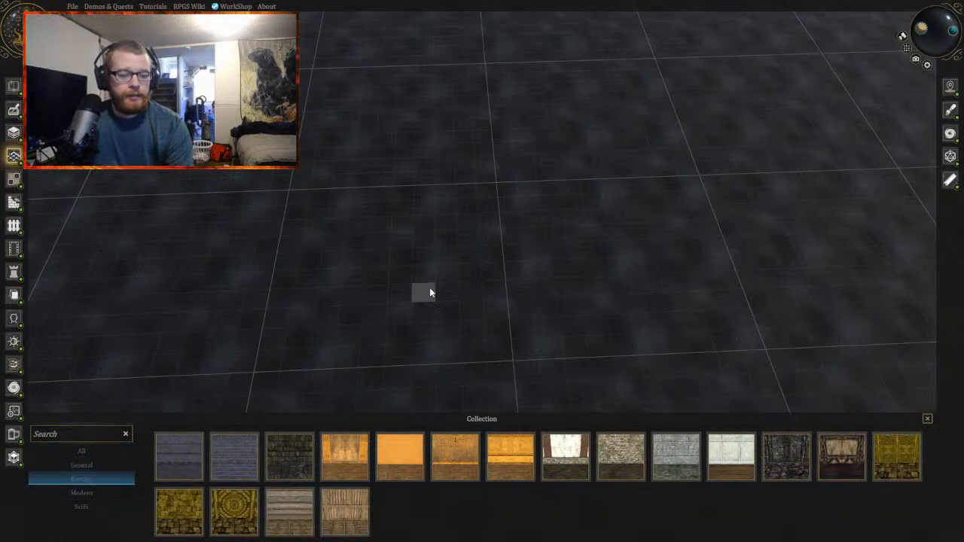
middle_click_drag(472, 294, 465, 293)
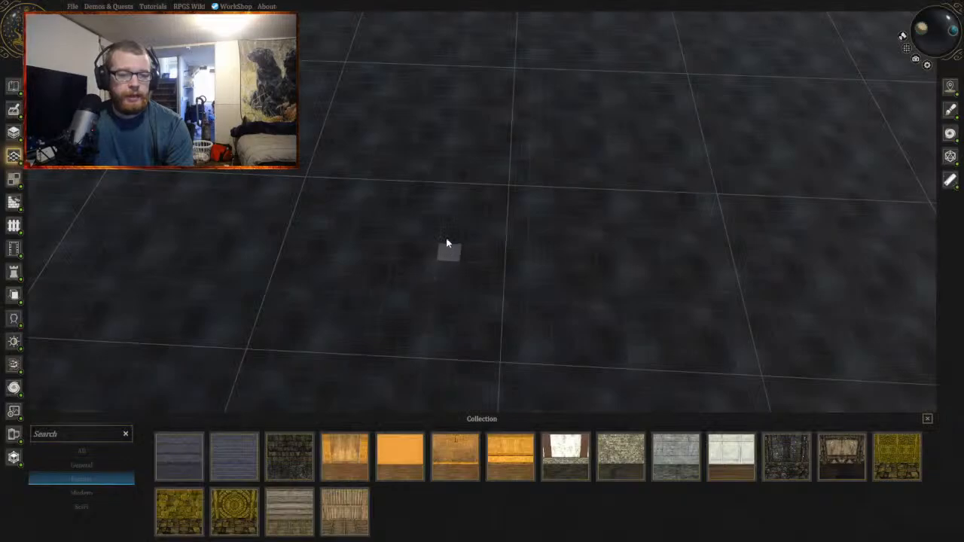
left_click_drag(314, 190, 399, 253)
Step: Erase the purple-grey room across its whole footprint
scroll(340, 270, "up", 5)
mouse_move(340, 269)
middle_mouse_down()
mouse_move(363, 254)
mouse_move(332, 269)
mouse_move(345, 270)
middle_mouse_up()
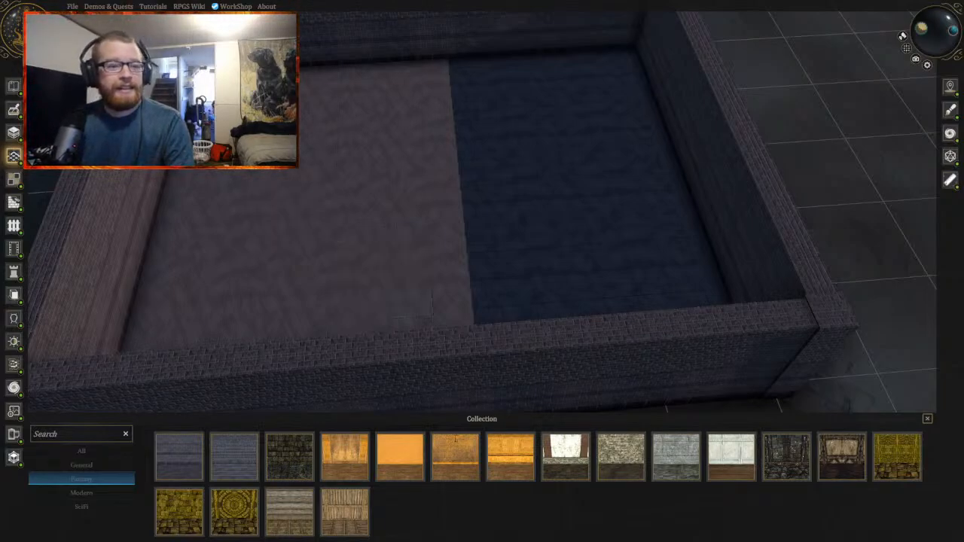
left_click_drag(226, 98, 691, 361)
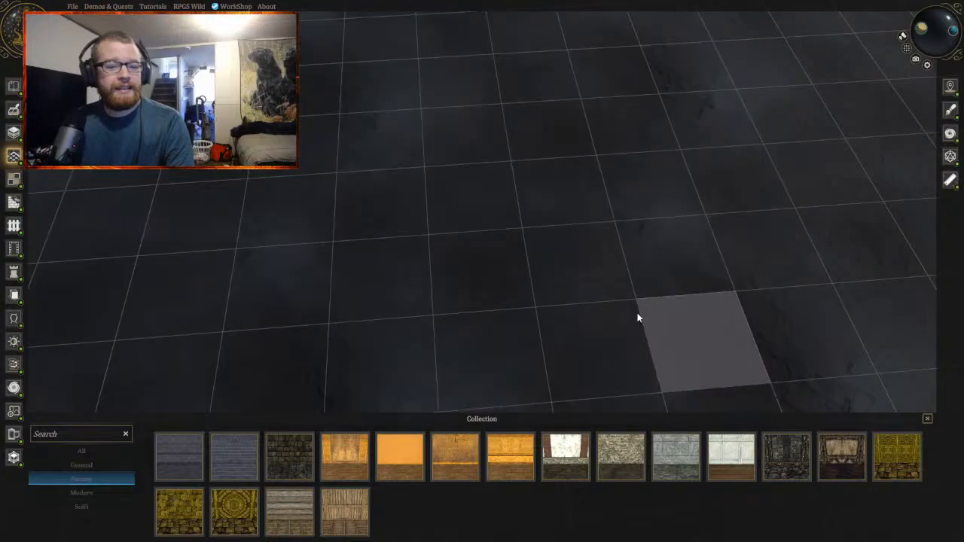
Step: Draw a rectangular room on the empty grid with the dark carved stone Fantasy room style and inspect its interior up close
scroll(573, 312, "down", 5)
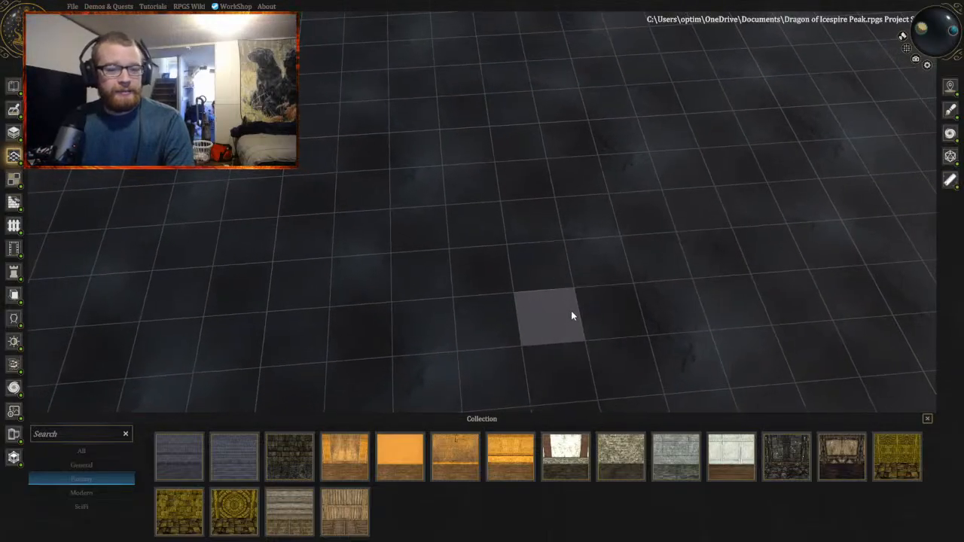
scroll(561, 300, "down", 5)
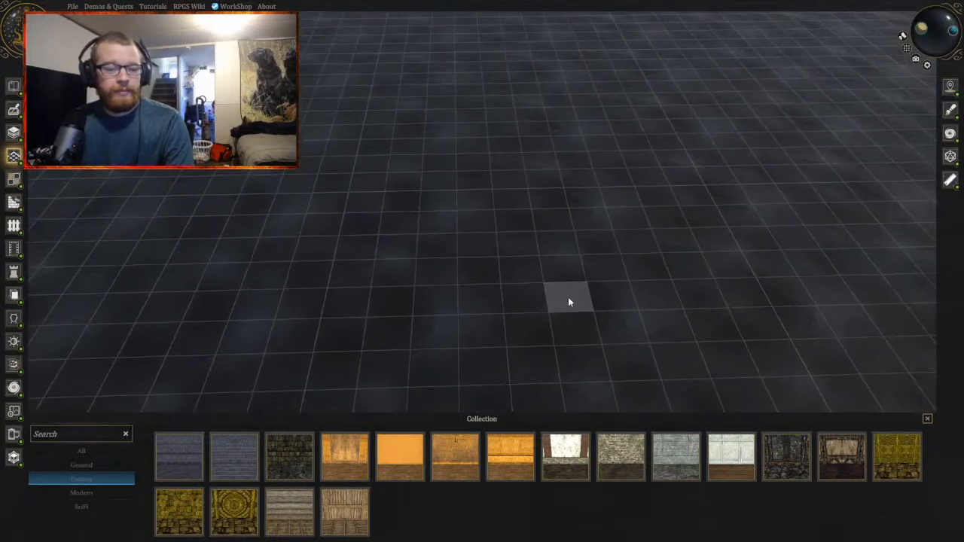
scroll(568, 303, "down", 1)
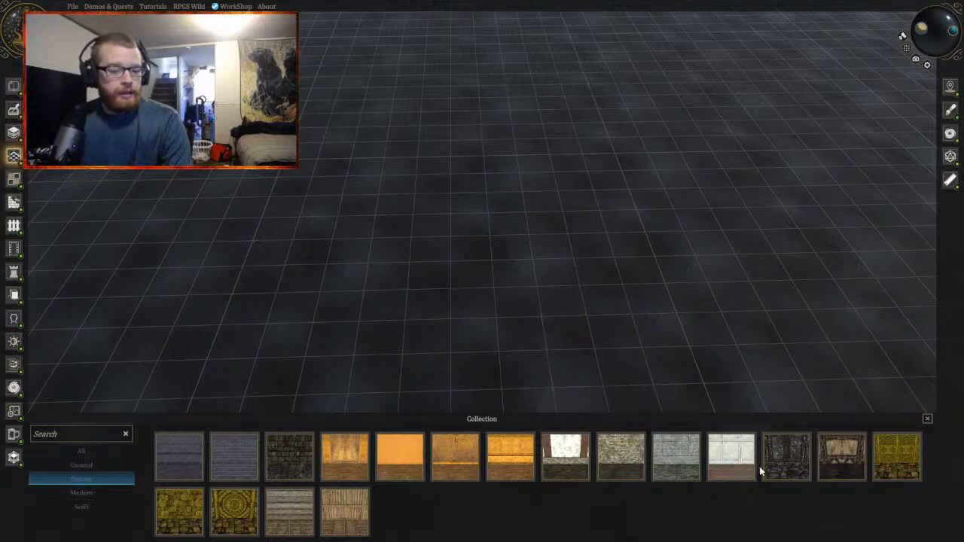
left_click(782, 464)
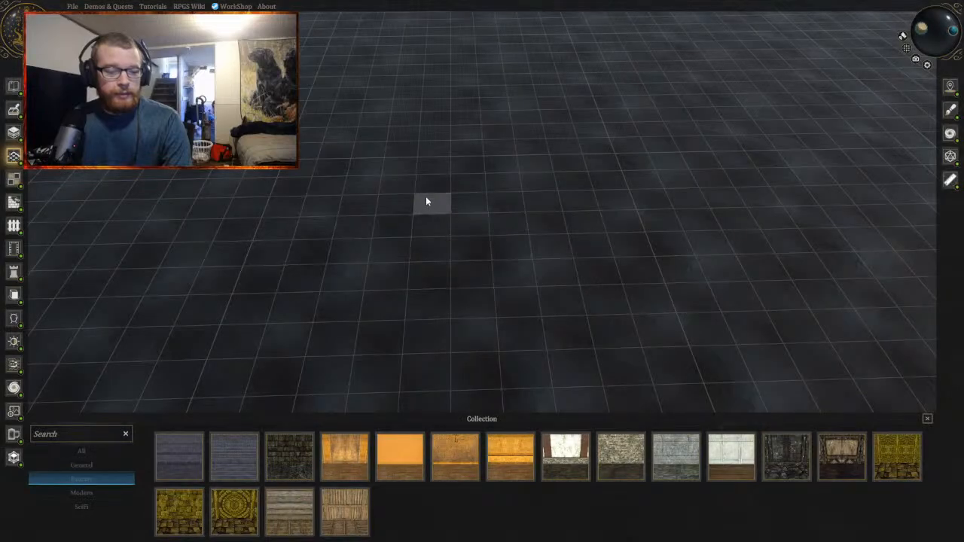
scroll(413, 190, "up", 5)
left_click_drag(389, 181, 521, 300)
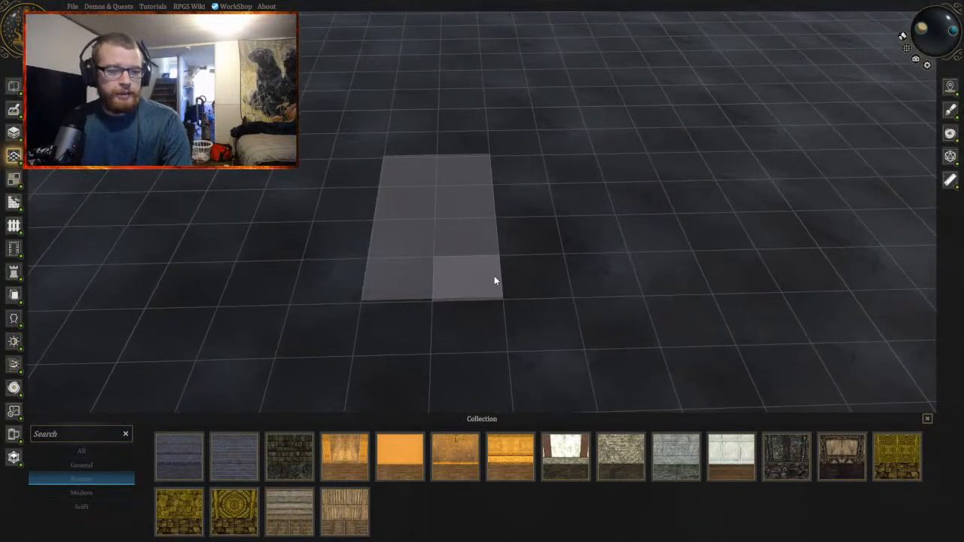
scroll(451, 238, "up", 5)
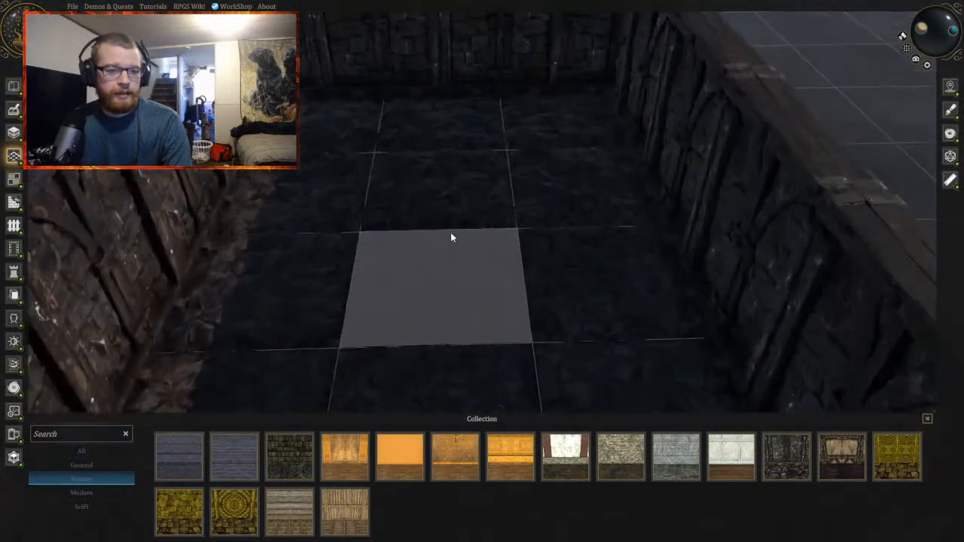
scroll(451, 233, "up", 3)
mouse_move(452, 234)
middle_mouse_down()
mouse_move(445, 217)
mouse_move(459, 214)
mouse_move(450, 251)
middle_mouse_up()
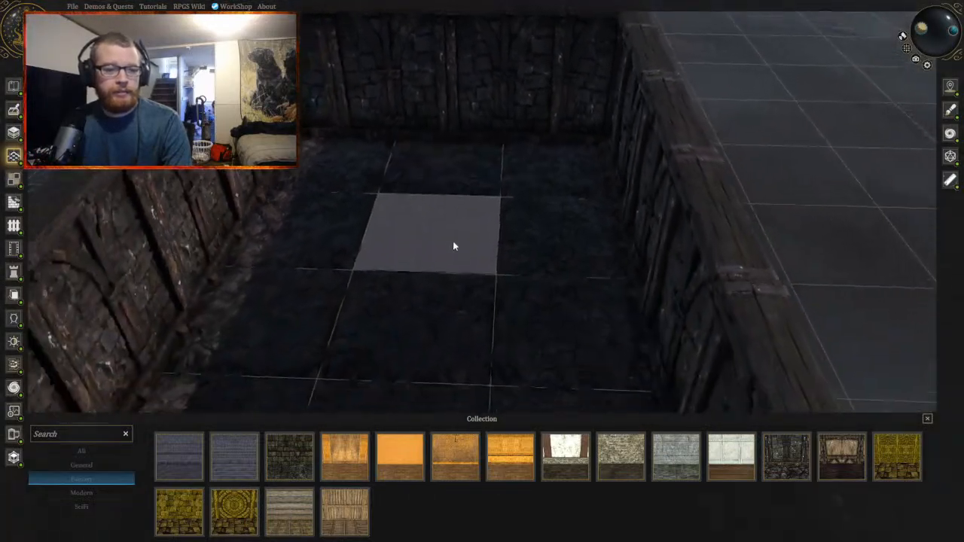
Step: Erase the dark stone room across its whole footprint
scroll(444, 239, "down", 3)
left_click_drag(377, 151, 521, 346)
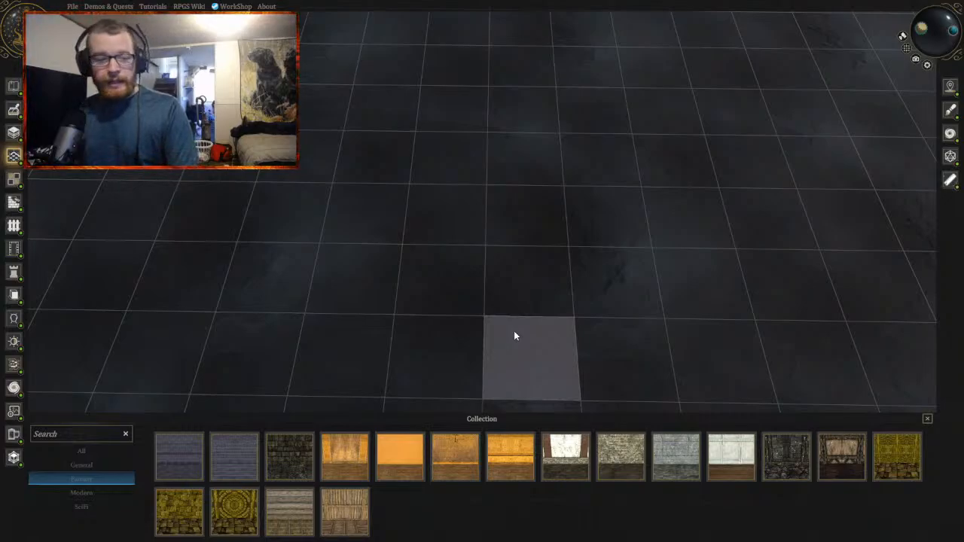
mouse_move(518, 221)
middle_mouse_down()
mouse_move(525, 209)
mouse_move(512, 241)
mouse_move(525, 238)
middle_mouse_up()
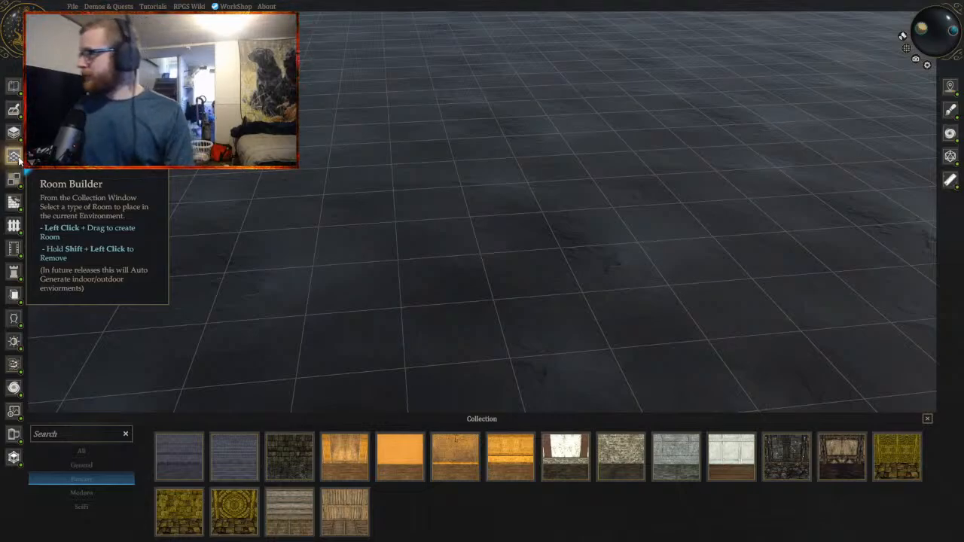
Step: Draw a small log-walled Fantasy room on the grid with the Room Builder, inspect it from above and erase it
left_click(19, 161)
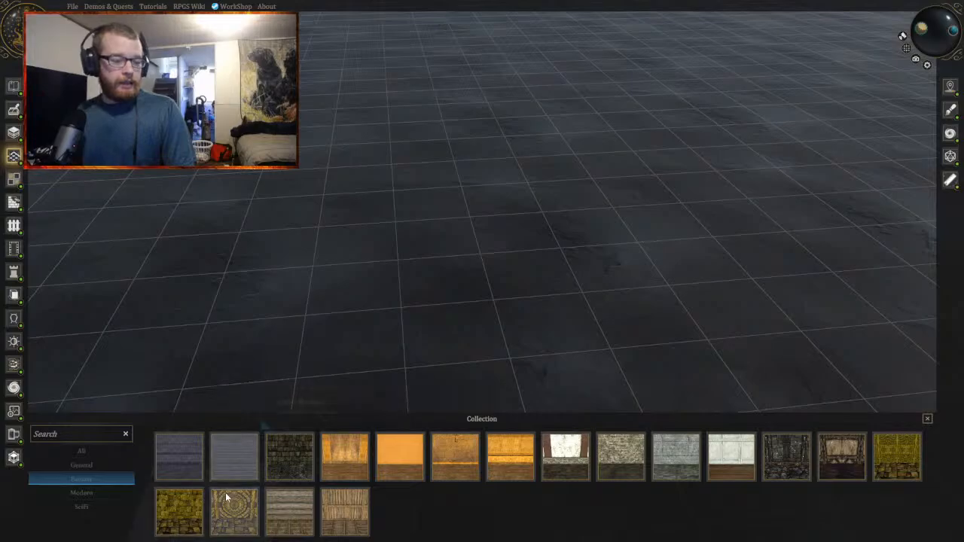
left_click(294, 506)
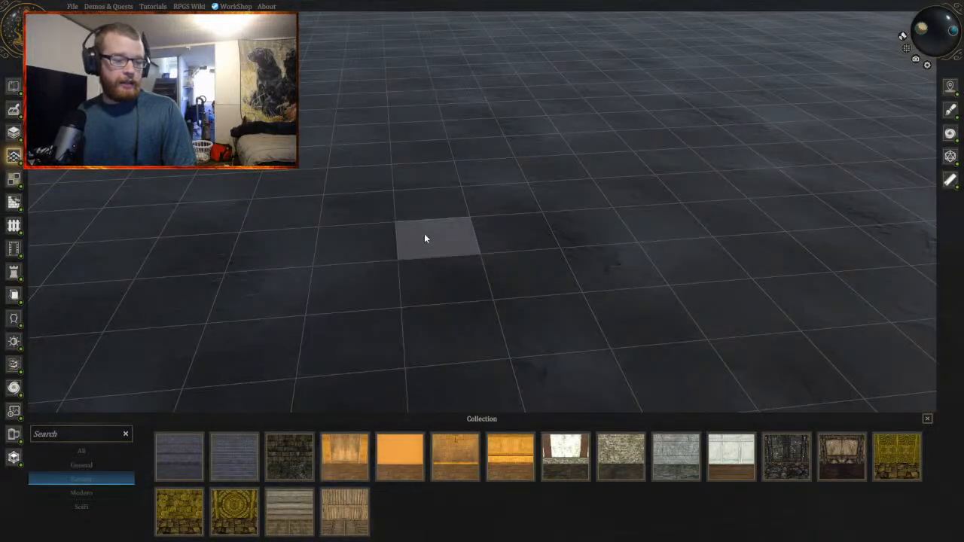
left_click_drag(432, 175, 571, 239)
key("d")
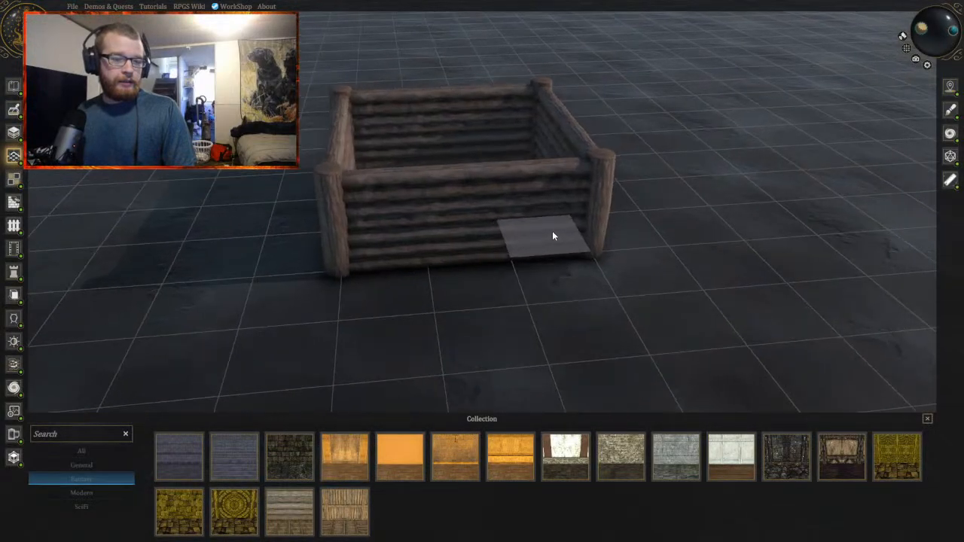
key("q")
mouse_move(529, 249)
middle_mouse_down()
mouse_move(537, 252)
mouse_move(492, 228)
mouse_move(500, 269)
mouse_move(565, 255)
mouse_move(538, 252)
middle_mouse_up()
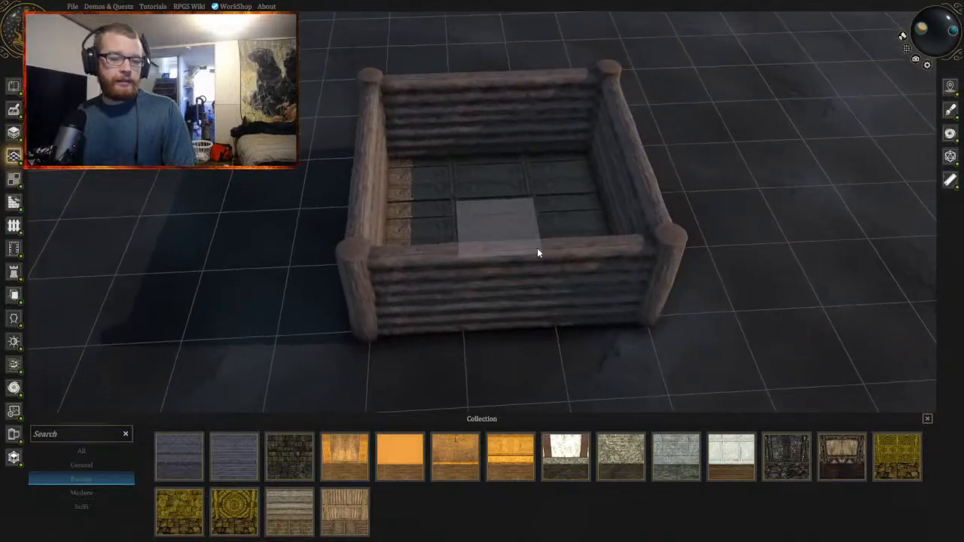
left_click_drag(452, 183, 608, 279)
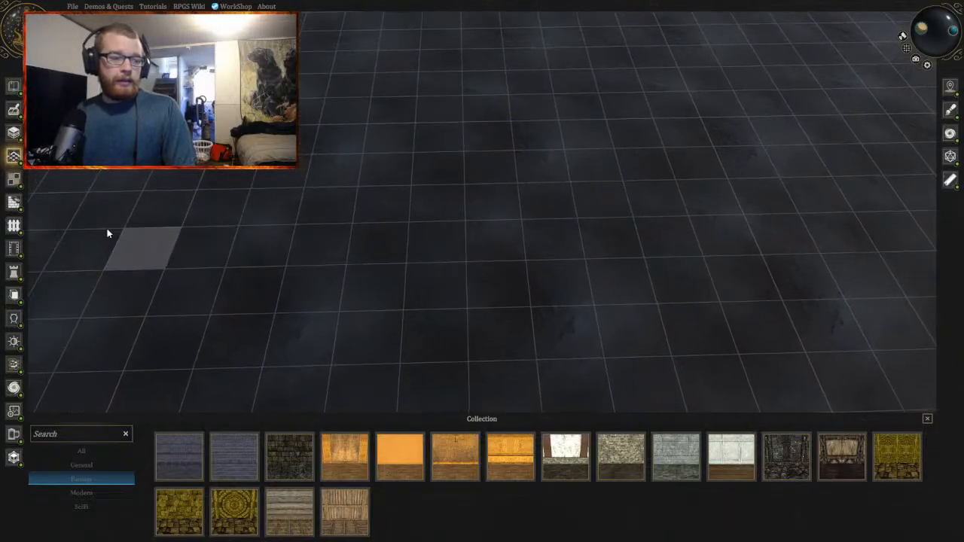
Step: Paint a 3 by 3 patch of the General dark blue water floor, inspect its surface up close and erase it
left_click(15, 182)
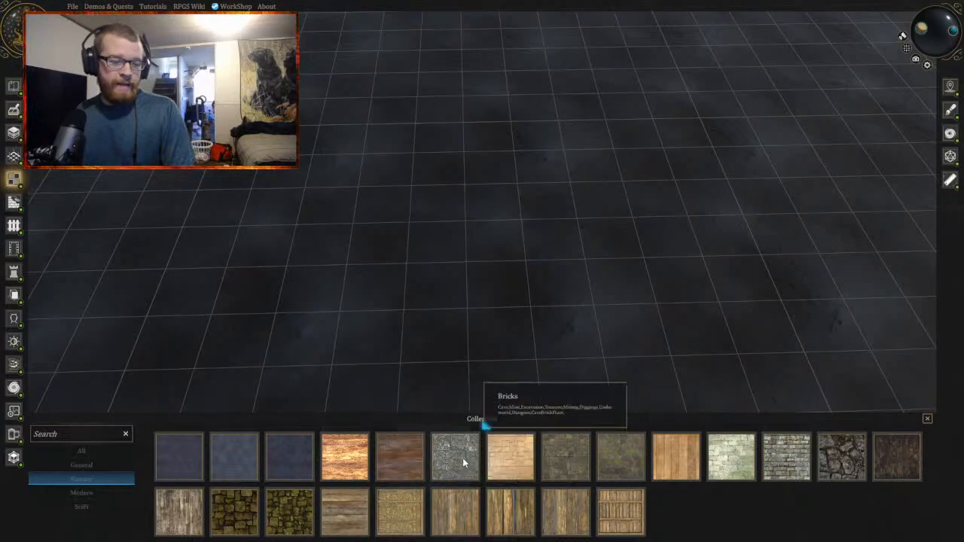
left_click(79, 465)
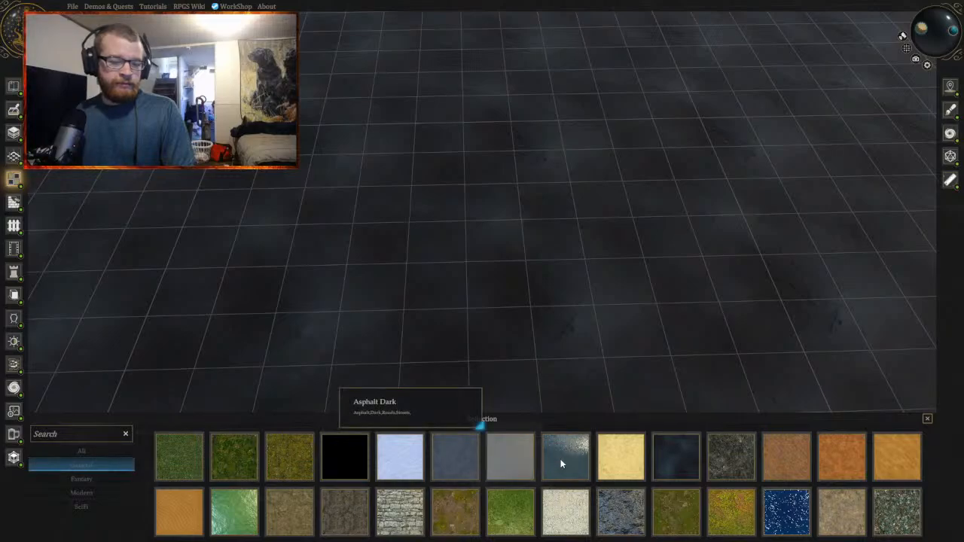
left_click(790, 522)
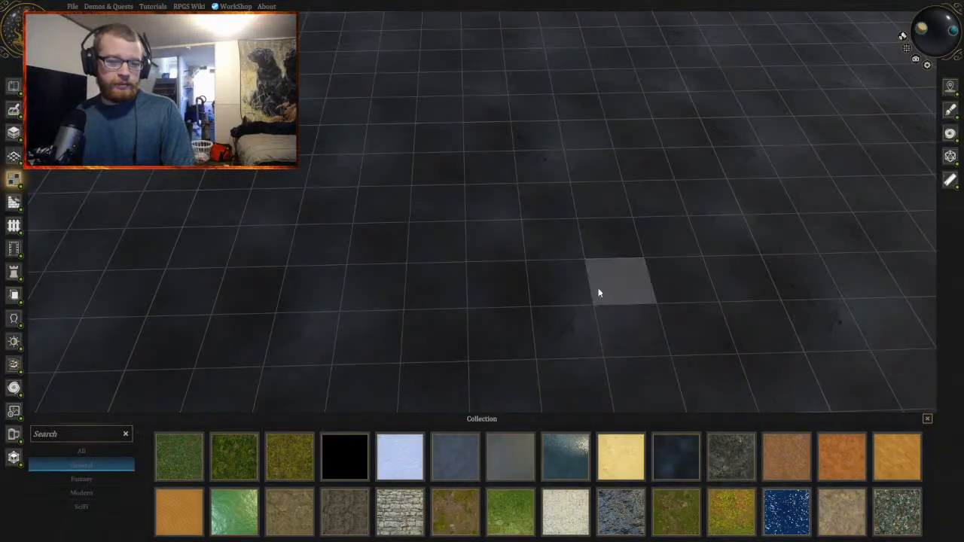
mouse_move(596, 290)
left_mouse_down()
mouse_move(559, 246)
mouse_move(517, 261)
mouse_move(529, 211)
mouse_move(560, 274)
left_mouse_up()
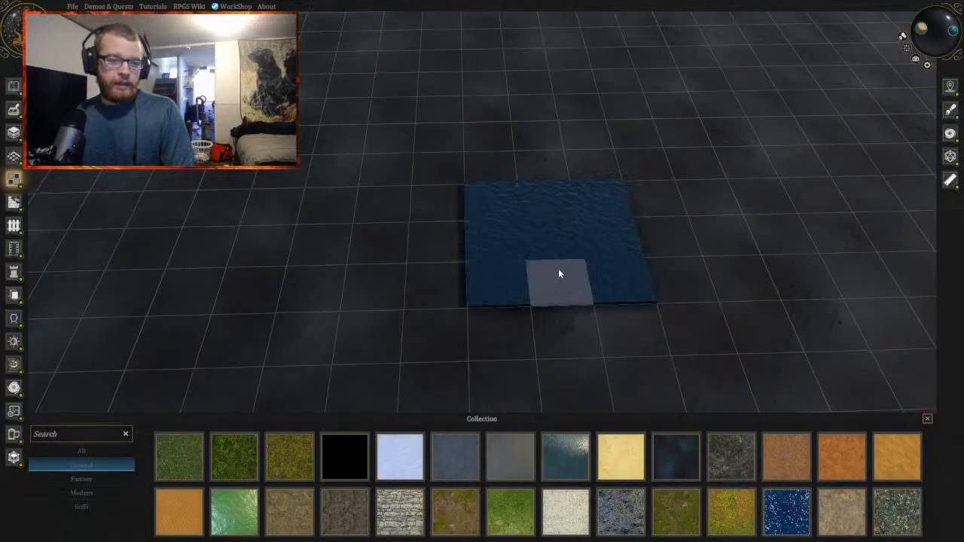
scroll(458, 280, "up", 5)
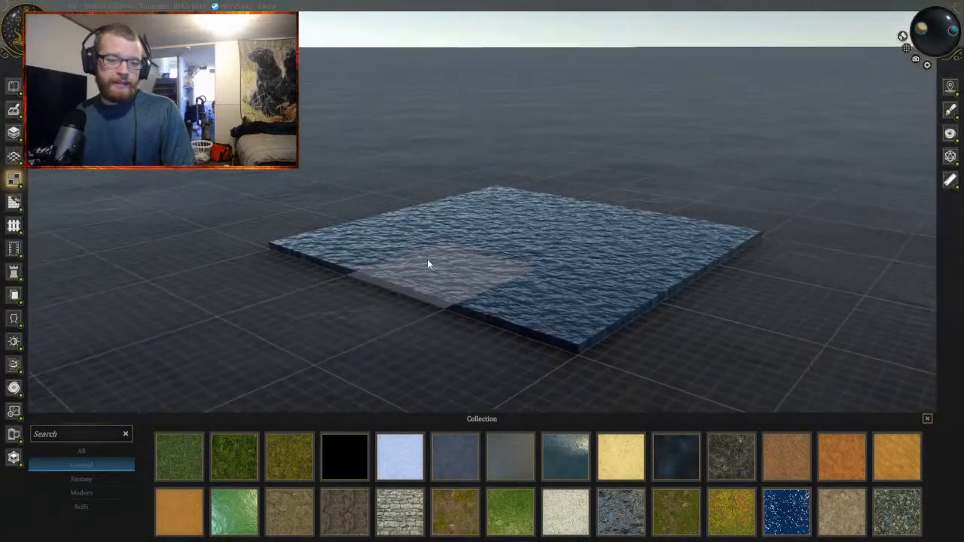
scroll(444, 272, "up", 5)
mouse_move(581, 279)
right_mouse_down()
mouse_move(358, 157)
mouse_move(443, 217)
mouse_move(341, 356)
right_mouse_up()
scroll(591, 290, "down", 6)
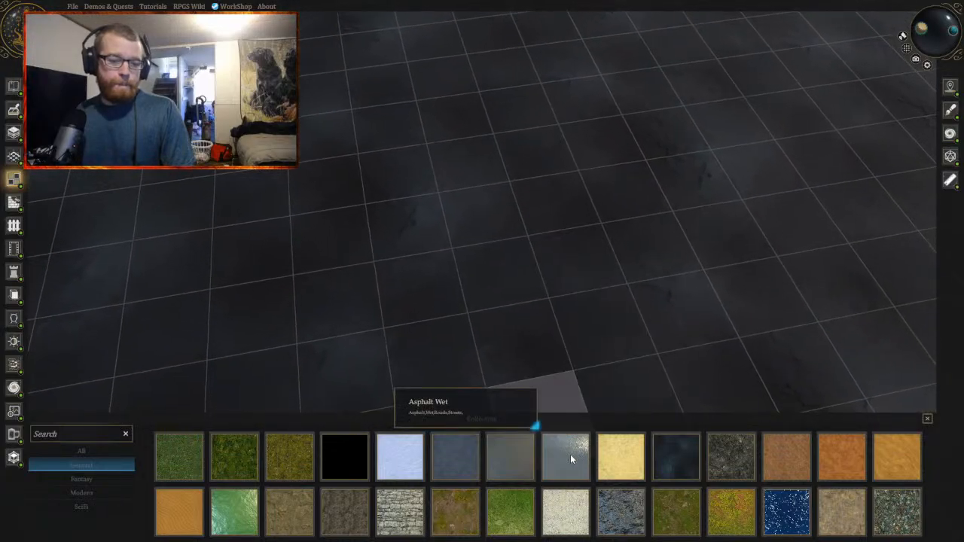
Step: Paint a 3 by 2 patch of the Asphalt Wet floor on the grid and erase it
left_click(571, 455)
mouse_move(454, 203)
left_mouse_down()
mouse_move(376, 223)
mouse_move(398, 238)
left_mouse_up()
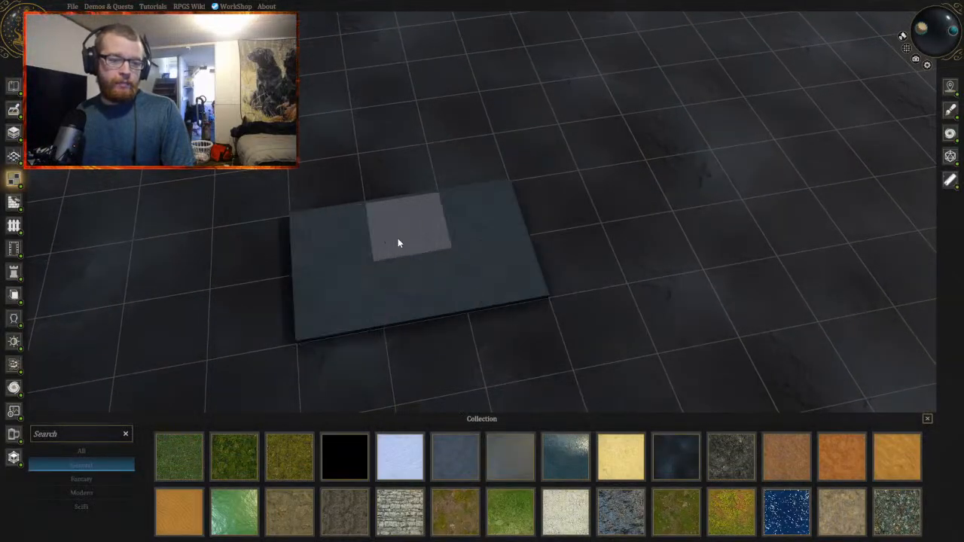
mouse_move(472, 223)
right_mouse_down()
mouse_move(337, 314)
mouse_move(431, 261)
mouse_move(256, 255)
right_mouse_up()
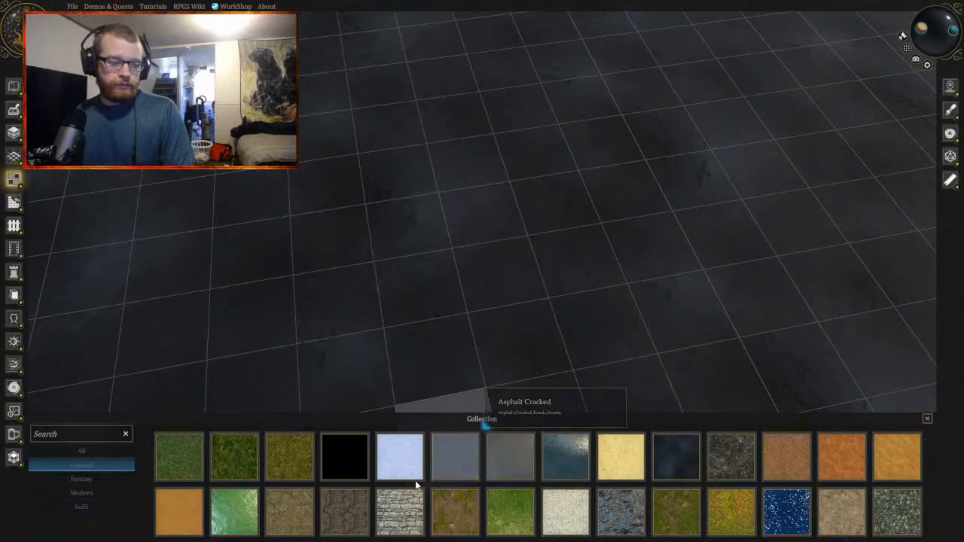
scroll(418, 482, "down", 1)
scroll(750, 499, "up", 1)
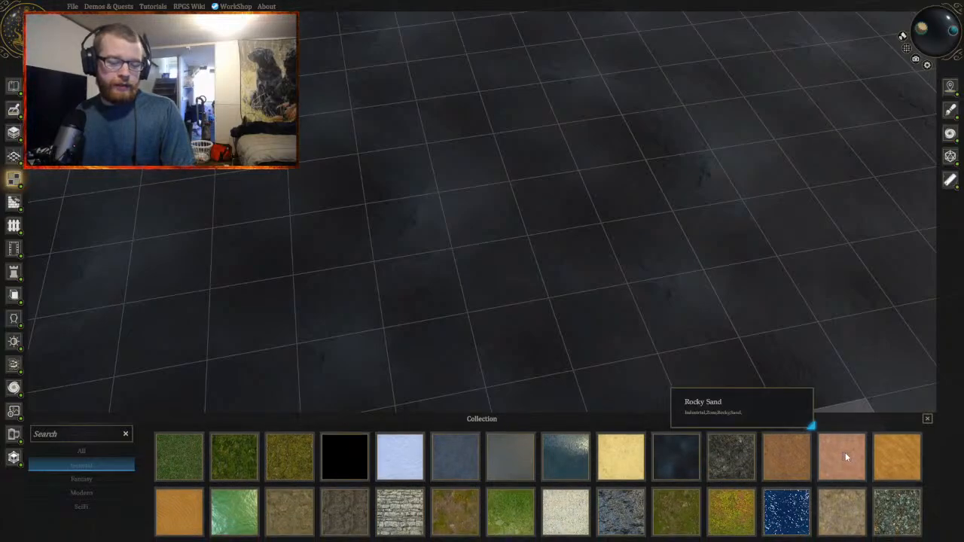
Step: Paint a 2 by 3 patch of the rippled orange sand floor on the grid and erase it
left_click(184, 513)
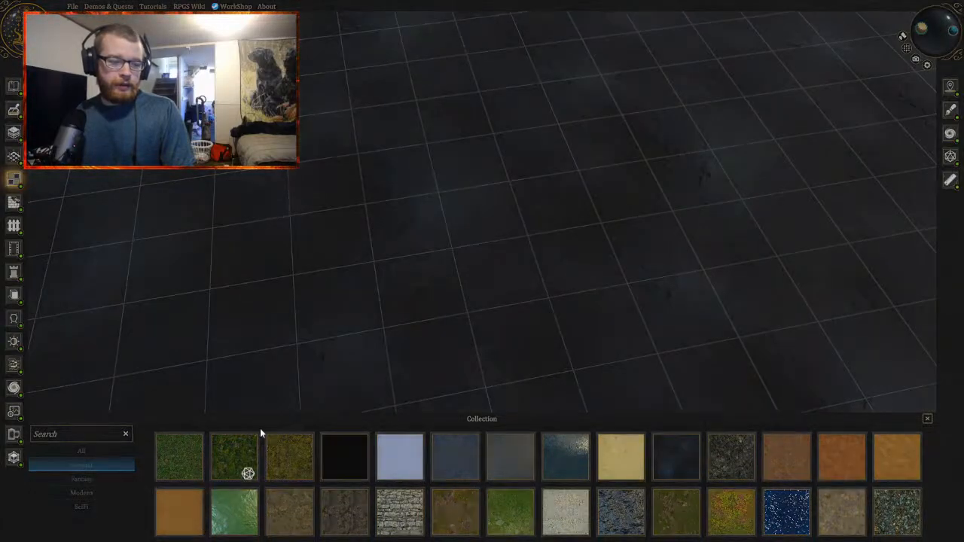
mouse_move(375, 170)
left_mouse_down()
mouse_move(463, 181)
mouse_move(454, 166)
left_mouse_up()
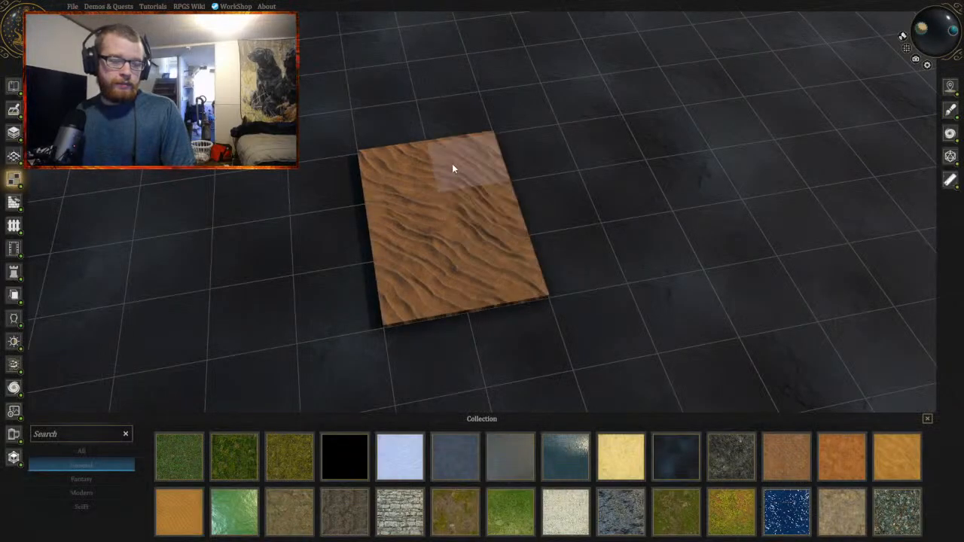
mouse_move(454, 166)
right_mouse_down()
mouse_move(407, 303)
mouse_move(547, 290)
right_mouse_up()
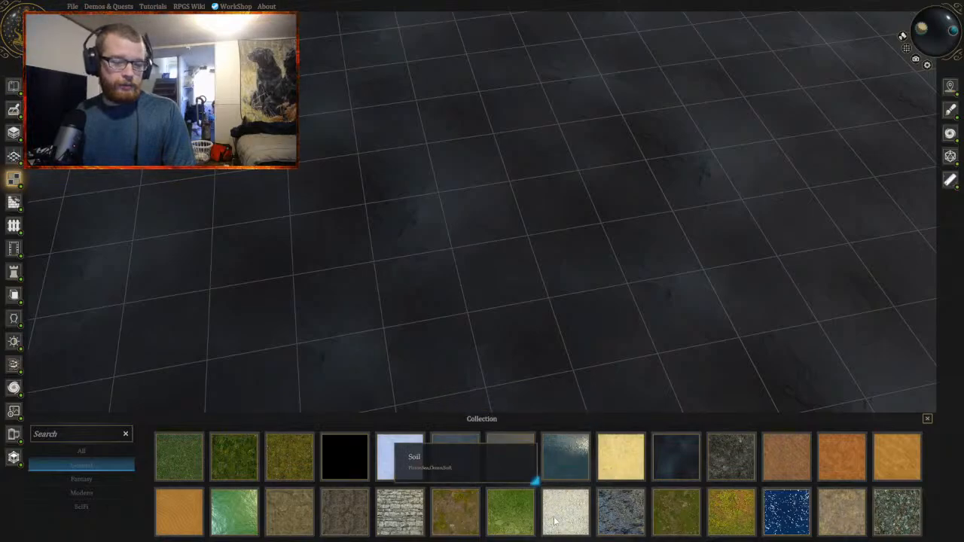
Step: Paint a large area of the grid with the brown mossy dirt floor from the General collection
mouse_move(534, 328)
middle_mouse_down()
mouse_move(519, 325)
mouse_move(535, 326)
middle_mouse_up()
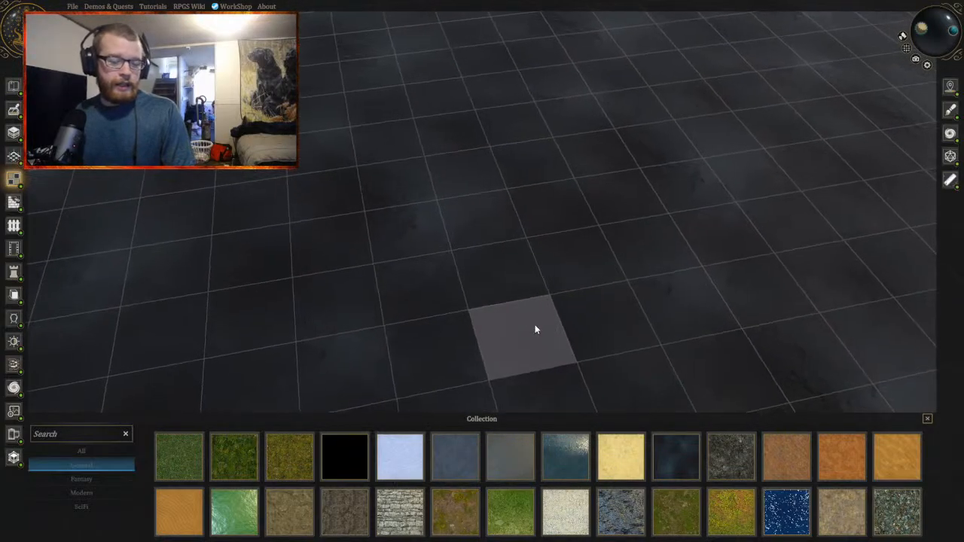
key("a")
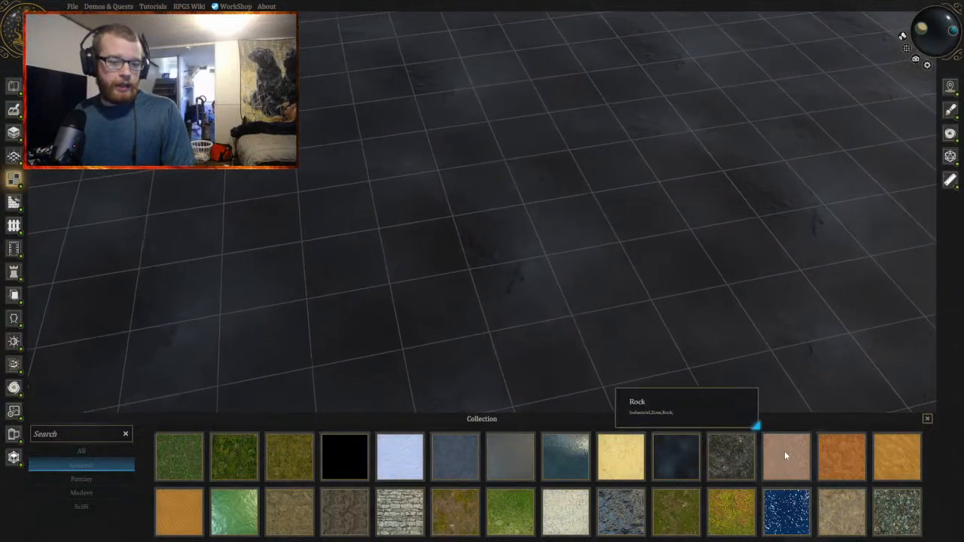
middle_click_drag(647, 302, 627, 300)
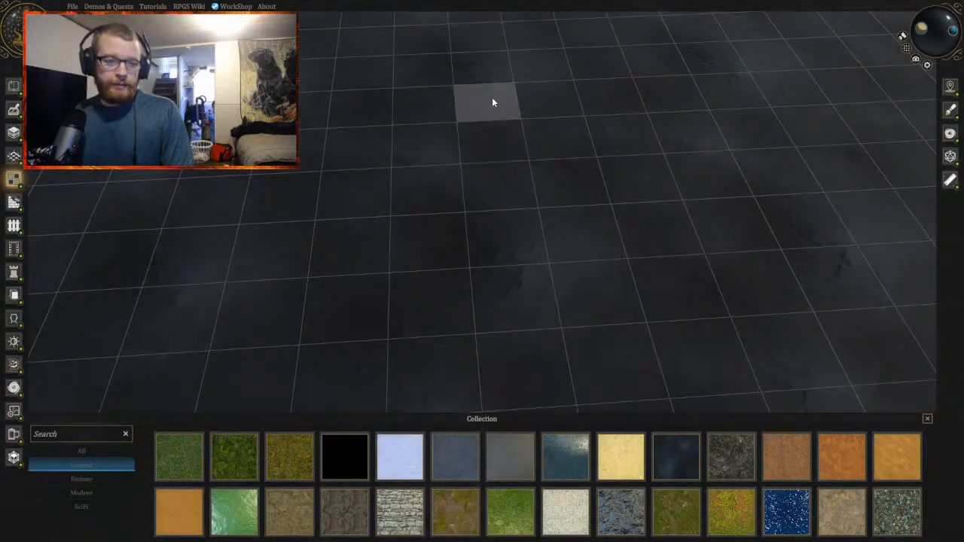
mouse_move(493, 102)
left_mouse_down()
mouse_move(540, 123)
mouse_move(489, 202)
mouse_move(553, 324)
mouse_move(557, 196)
mouse_move(589, 363)
mouse_move(563, 335)
mouse_move(530, 235)
mouse_move(489, 4)
mouse_move(419, 241)
mouse_move(501, 287)
mouse_move(375, 214)
mouse_move(683, 65)
mouse_move(321, 213)
mouse_move(439, 172)
mouse_move(304, 155)
mouse_move(324, 347)
mouse_move(639, 213)
mouse_move(687, 144)
mouse_move(758, 261)
mouse_move(764, 308)
left_mouse_up()
key("a")
key("s")
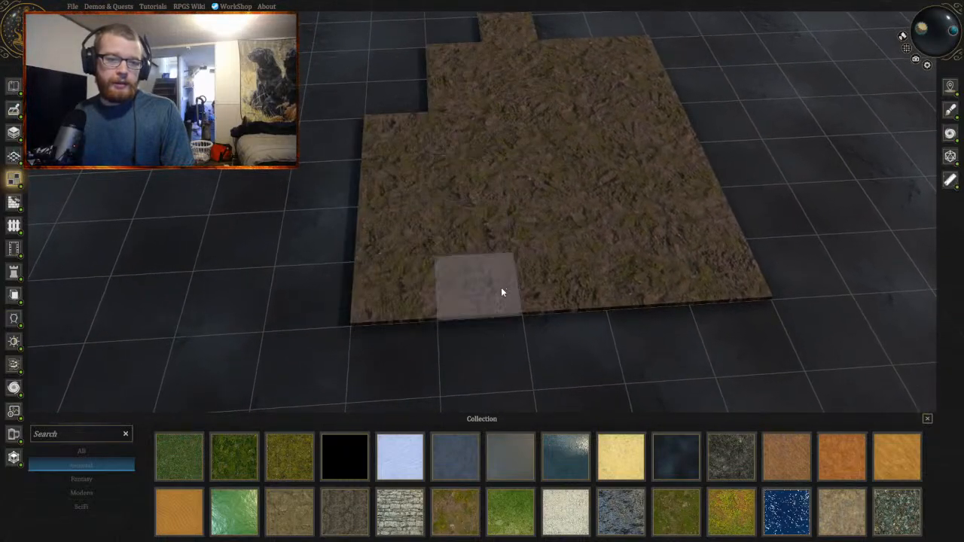
key("w")
key("w")
Step: Paint a grass floor strip three squares wide along the dirt area's edge, extending it beyond the dirt's near end
key("d")
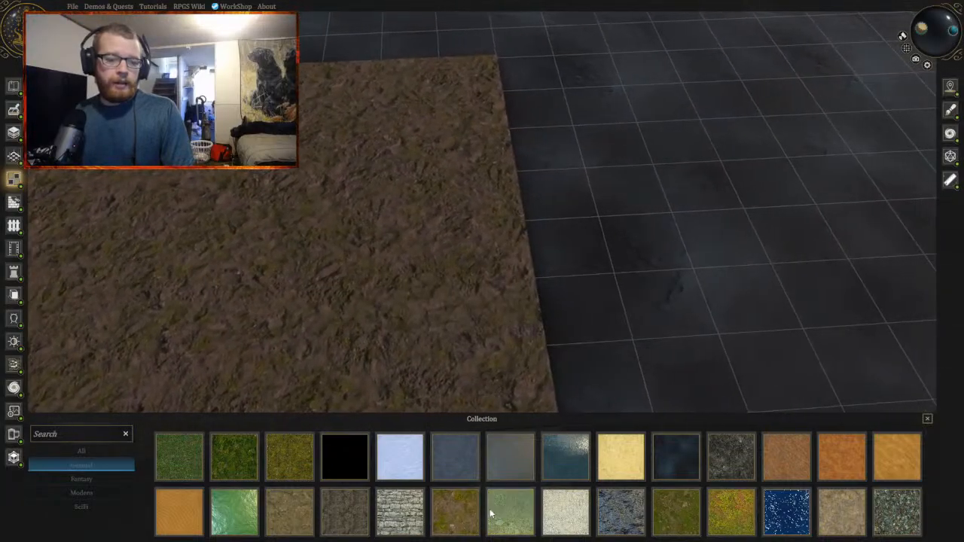
left_click(490, 514)
mouse_move(504, 78)
left_mouse_down()
mouse_move(679, 367)
mouse_move(574, 191)
mouse_move(594, 377)
mouse_move(619, 71)
mouse_move(611, 128)
mouse_move(751, 366)
mouse_move(673, 143)
left_mouse_up()
key("s")
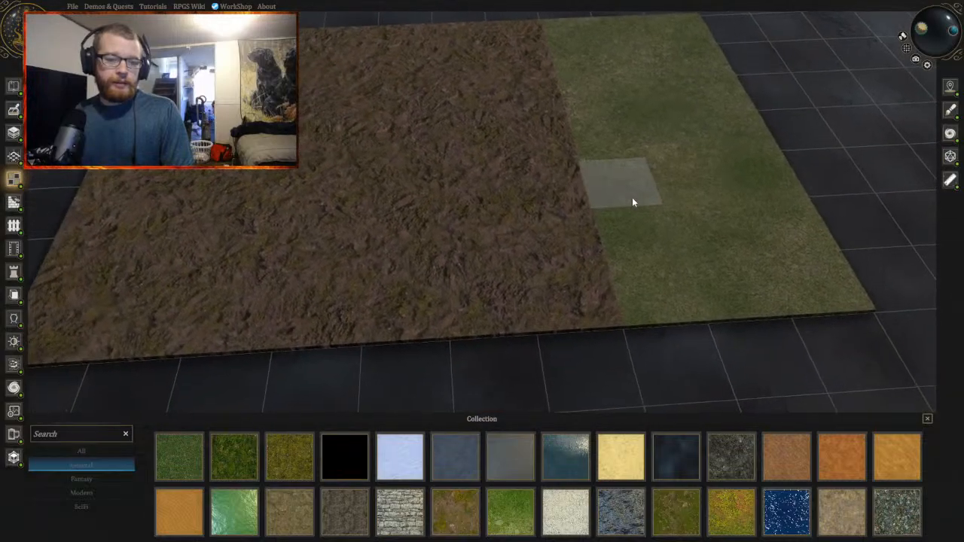
key("s")
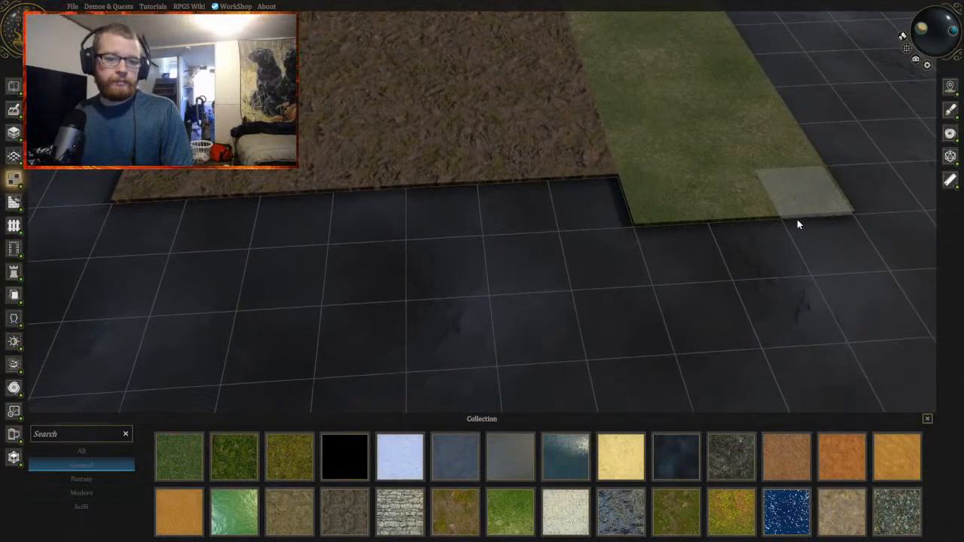
mouse_move(797, 224)
left_mouse_down()
mouse_move(678, 263)
mouse_move(846, 289)
mouse_move(701, 323)
left_mouse_up()
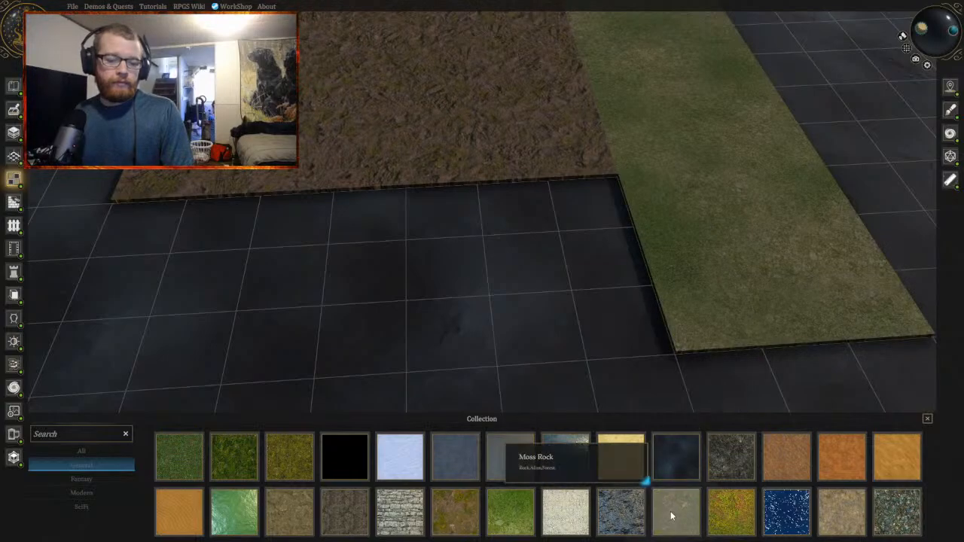
Step: Paint a 2 by 2 patch of the Moss Rock floor in the corner between the dirt and the grass and erase it
left_click(672, 513)
key("w")
mouse_move(607, 279)
left_mouse_down()
mouse_move(598, 317)
mouse_move(531, 319)
mouse_move(626, 336)
left_mouse_up()
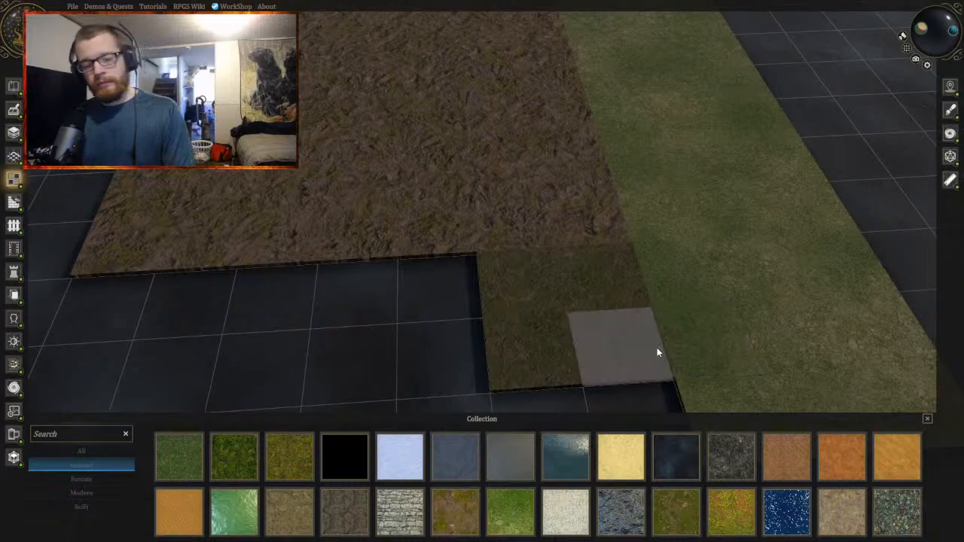
mouse_move(635, 345)
left_mouse_down()
mouse_move(519, 287)
mouse_move(572, 362)
left_mouse_up()
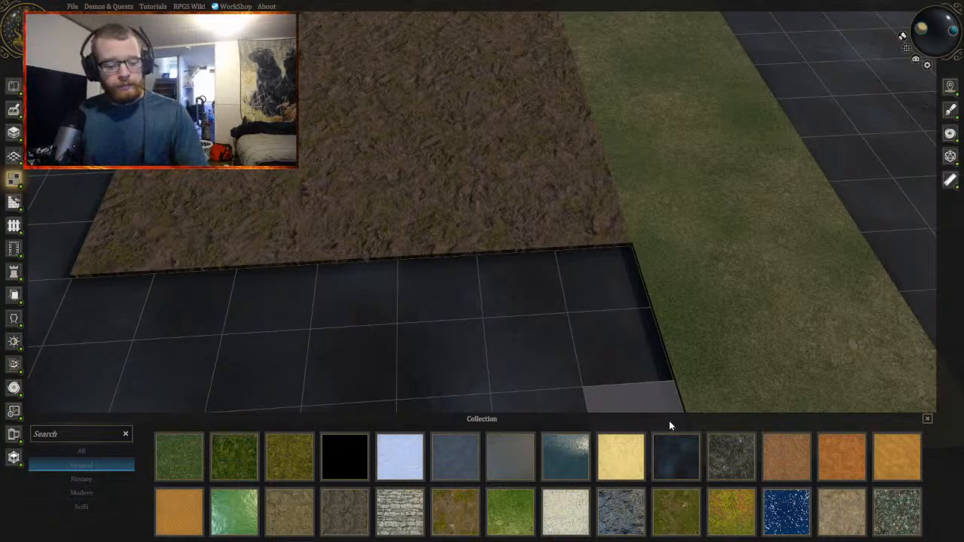
Step: Paint black floor over the 3 by 3 grass end that extends past the dirt, and erase that block
scroll(550, 240, "down", 2)
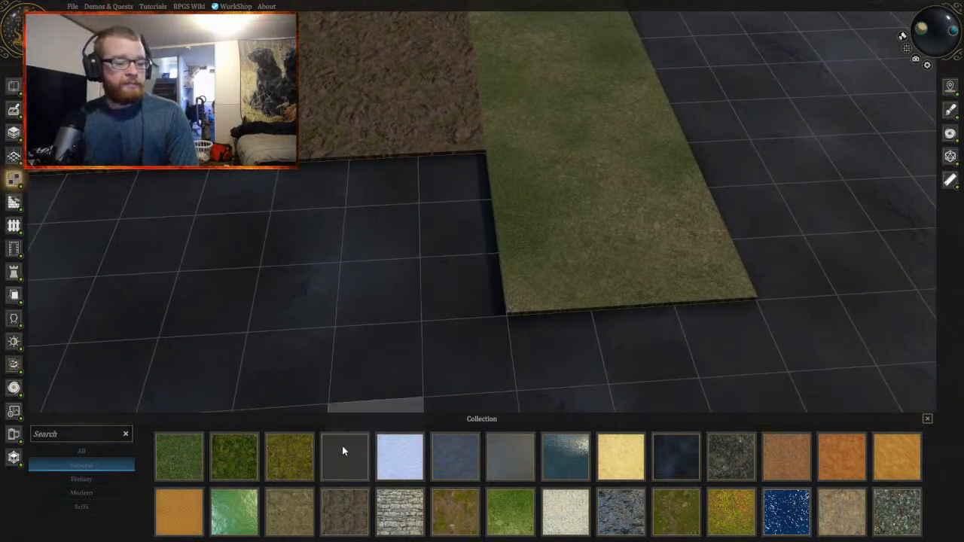
left_click(341, 465)
mouse_move(622, 290)
left_mouse_down()
mouse_move(549, 198)
mouse_move(668, 200)
mouse_move(549, 293)
mouse_move(662, 175)
mouse_move(675, 187)
left_mouse_up()
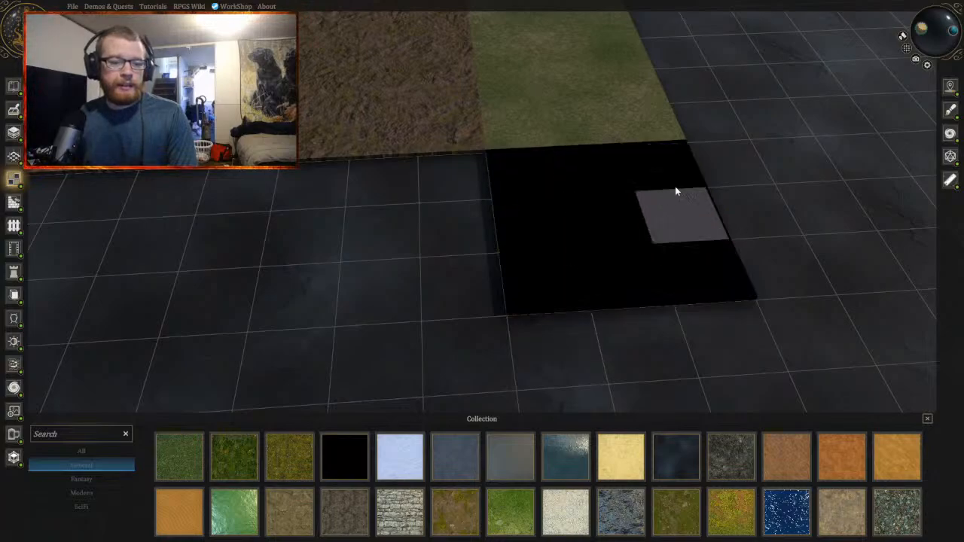
mouse_move(666, 178)
right_mouse_down()
mouse_move(560, 296)
mouse_move(587, 201)
mouse_move(716, 269)
right_mouse_up()
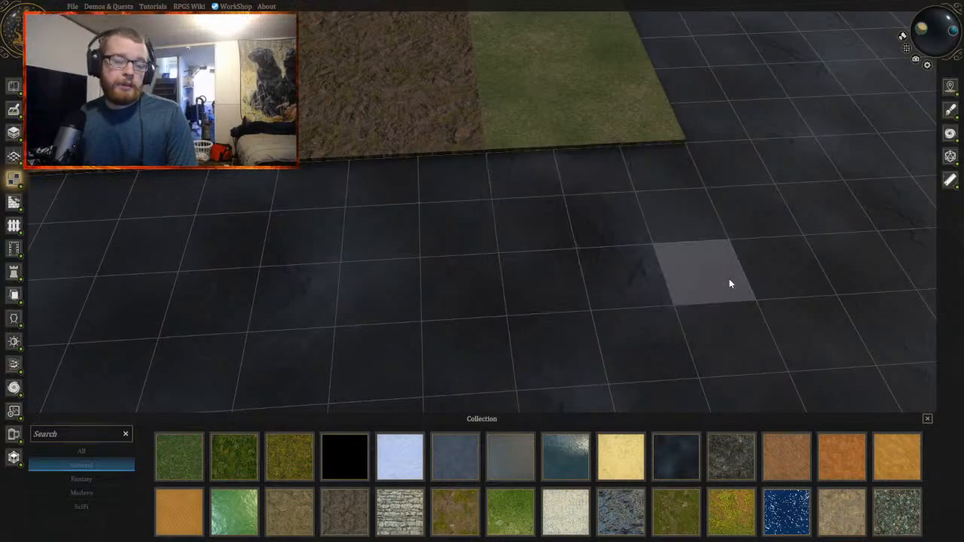
middle_click_drag(730, 280, 686, 276)
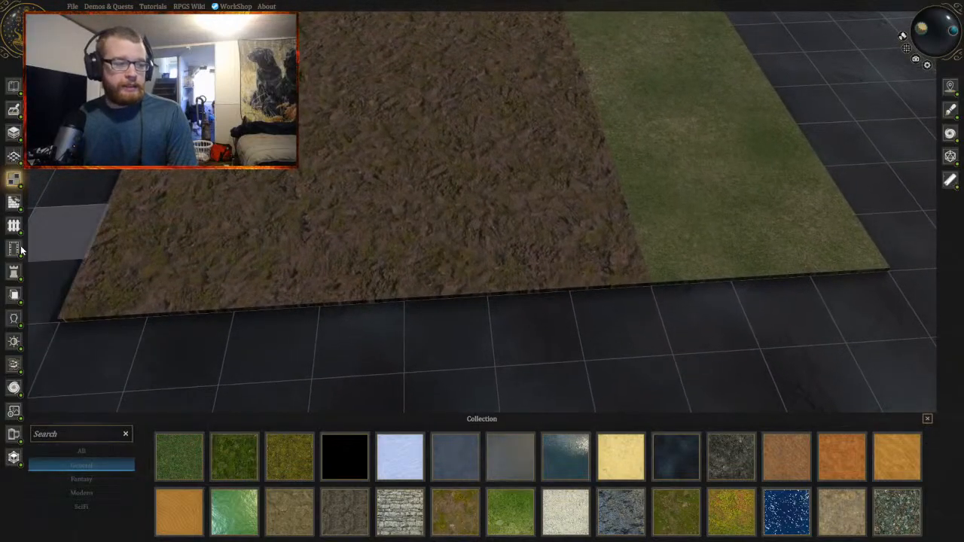
Step: Draw a rectangular Fantasy room with stone brick walls on the dirt beside the grass and undo it
left_click(14, 156)
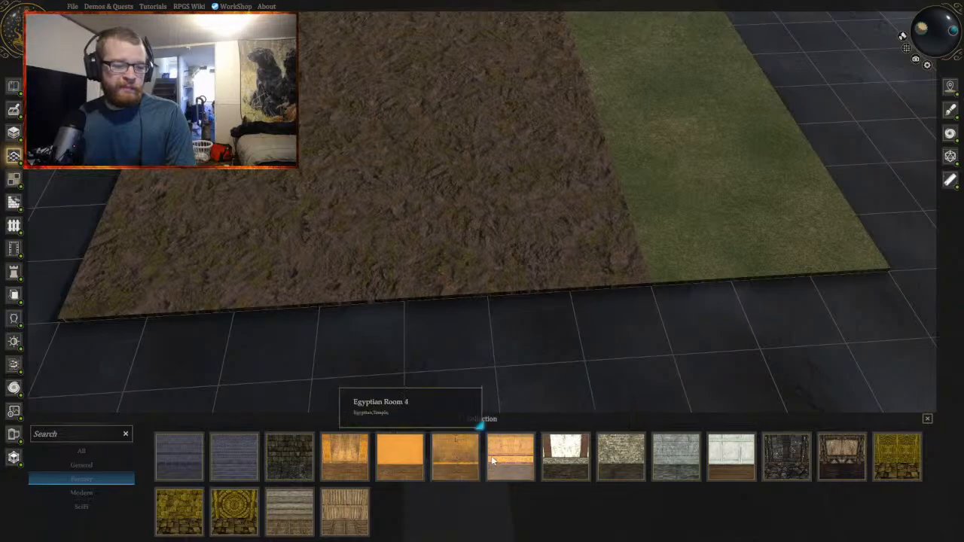
left_click(635, 456)
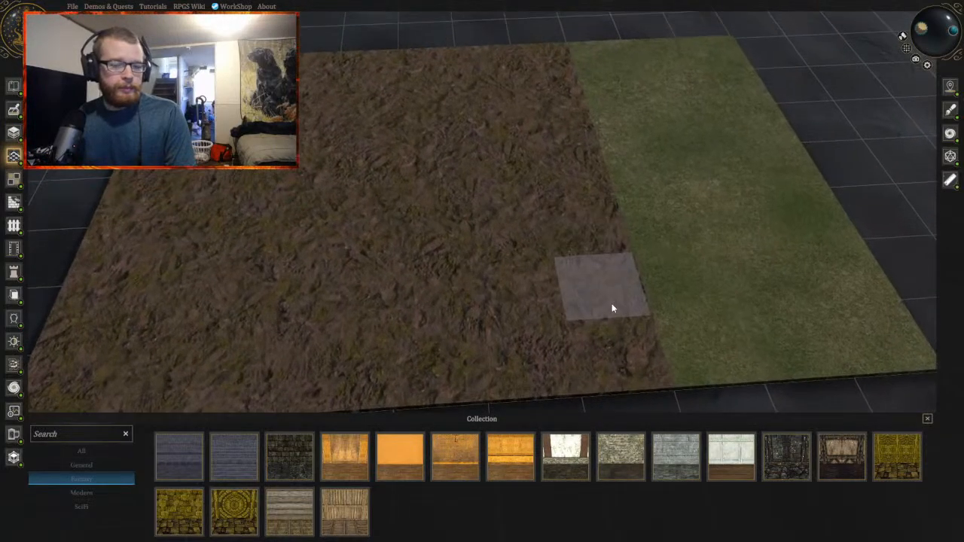
left_click_drag(612, 304, 413, 121)
middle_click_drag(413, 121, 484, 192)
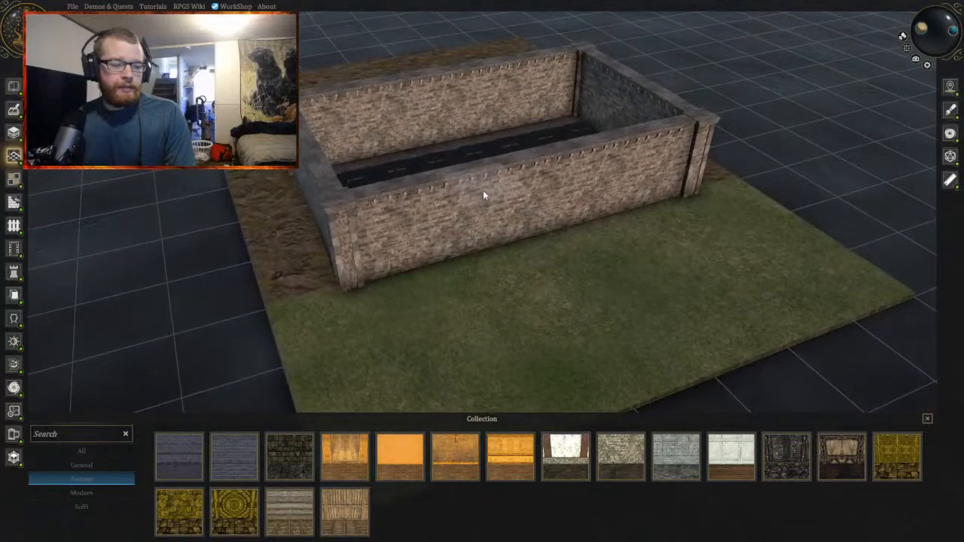
key("ctrl+z")
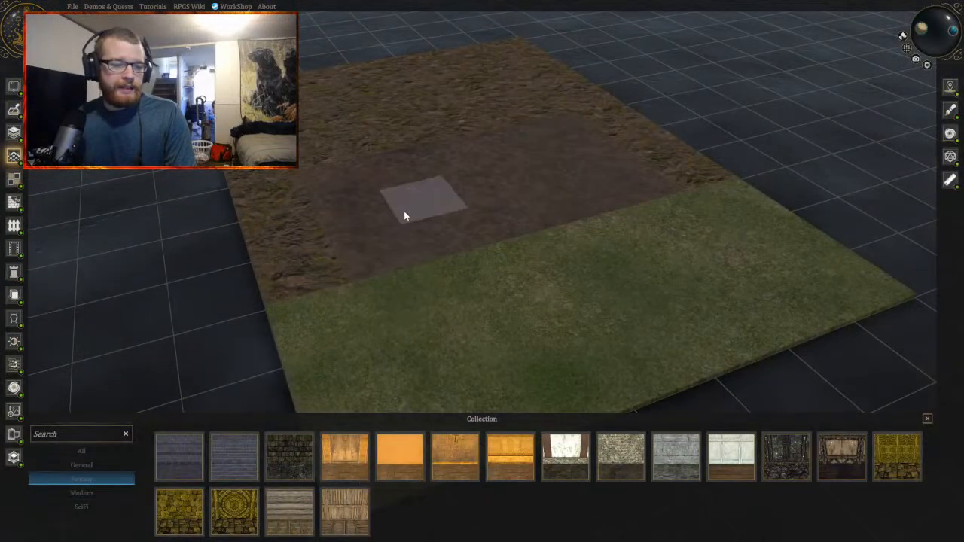
Step: Draw a rectangular Fantasy room with wooden plank walls on the dirt along the grass edge
left_click_drag(359, 252, 554, 133)
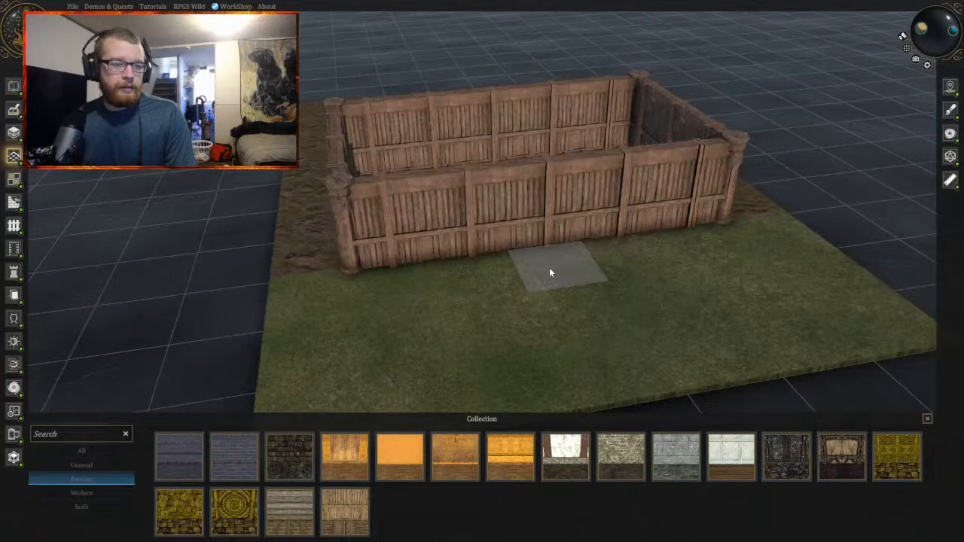
middle_click_drag(549, 273, 543, 269)
key("d")
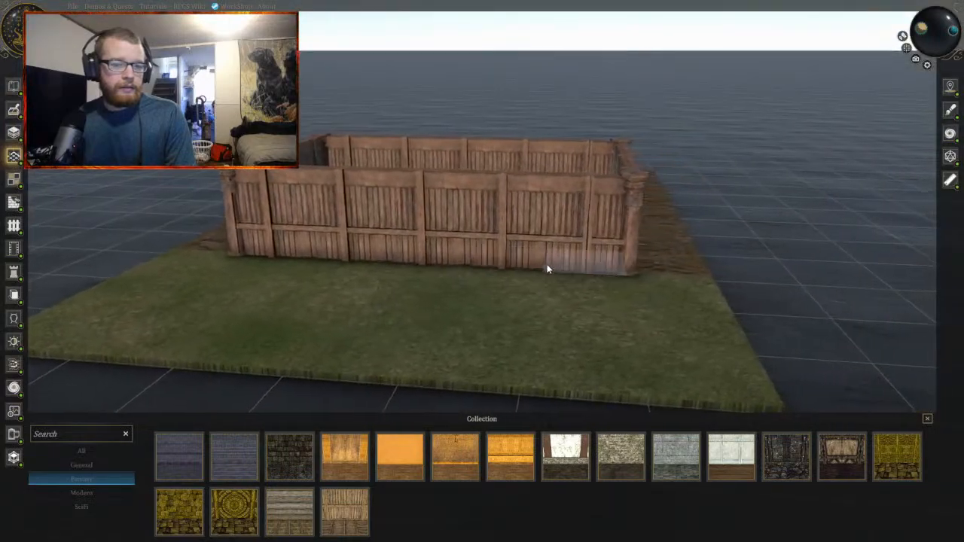
scroll(529, 267, "down", 5)
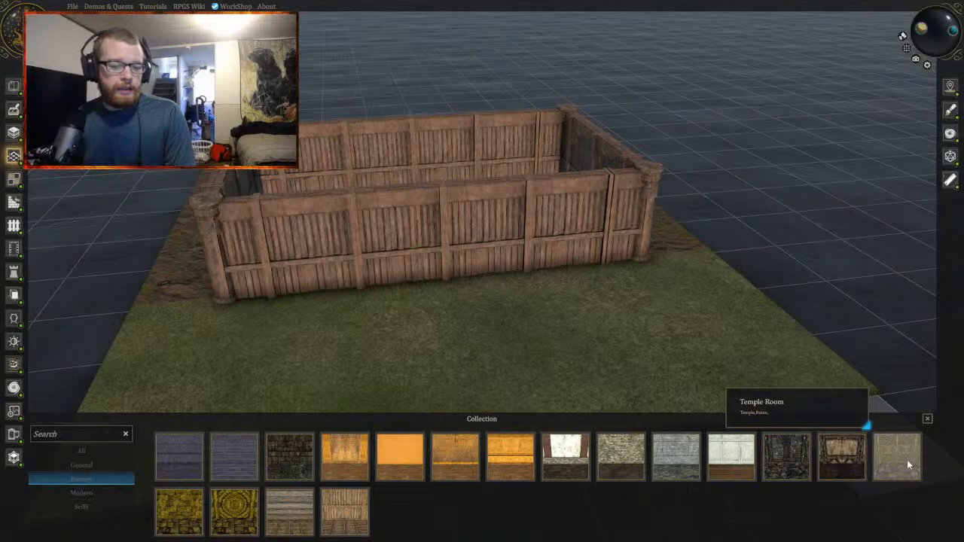
Step: Build the rectangular room on the dirt along the grass edge in the timber-framed plaster style instead of wooden planks
left_click_drag(911, 458, 544, 200)
middle_click_drag(541, 286, 515, 282)
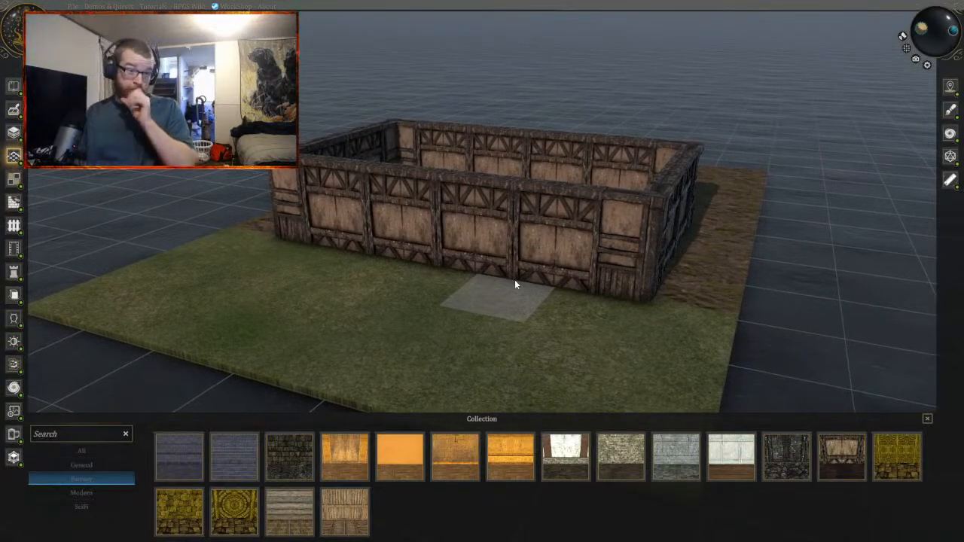
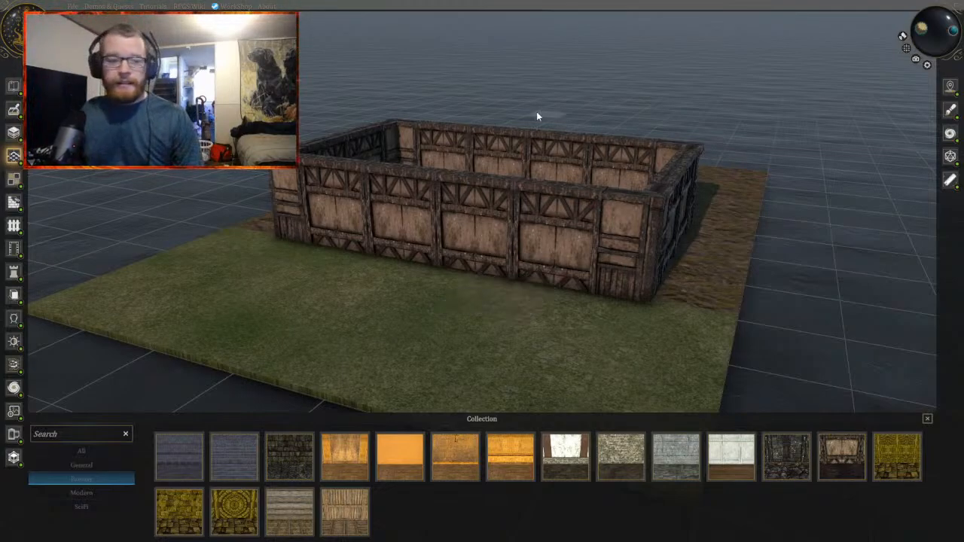
right_click_drag(531, 116, 534, 202)
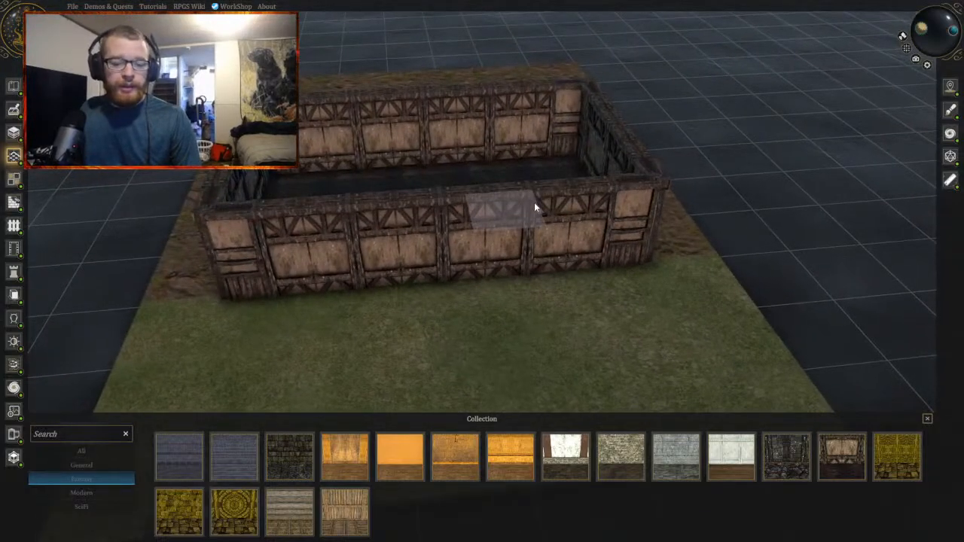
key("a")
key("w")
key("s")
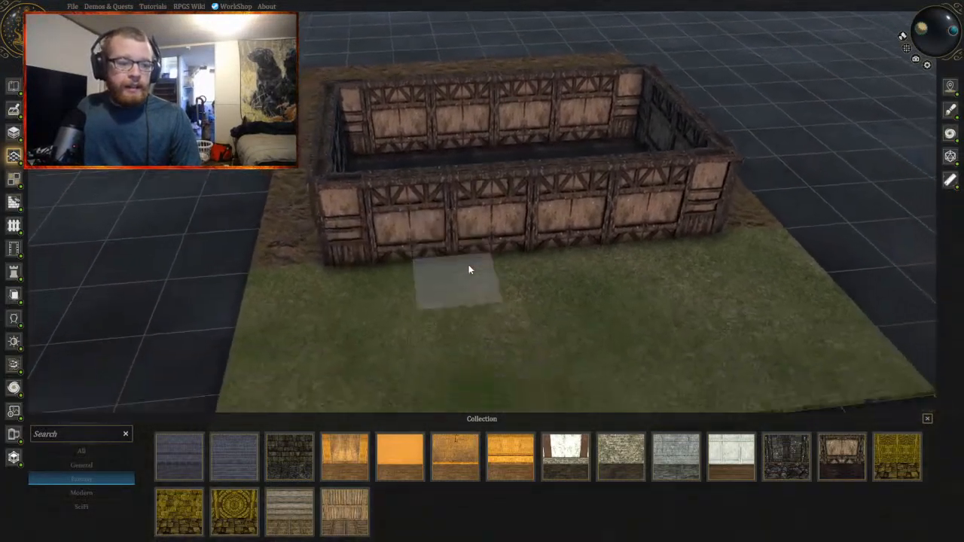
key("s")
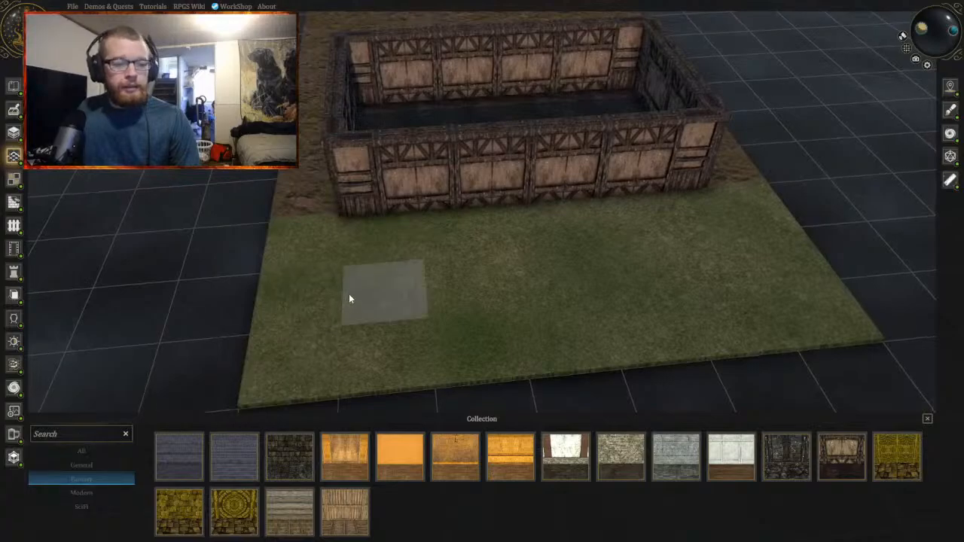
key("w")
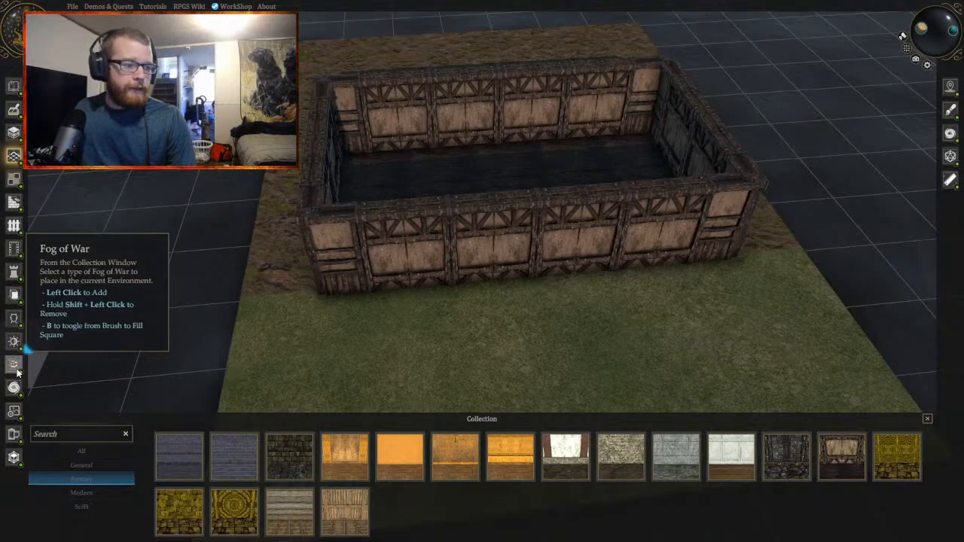
Step: Try out Fantasy doors by placing Castle Door 01 and other door pieces at the outer edge of the grass
left_click(13, 249)
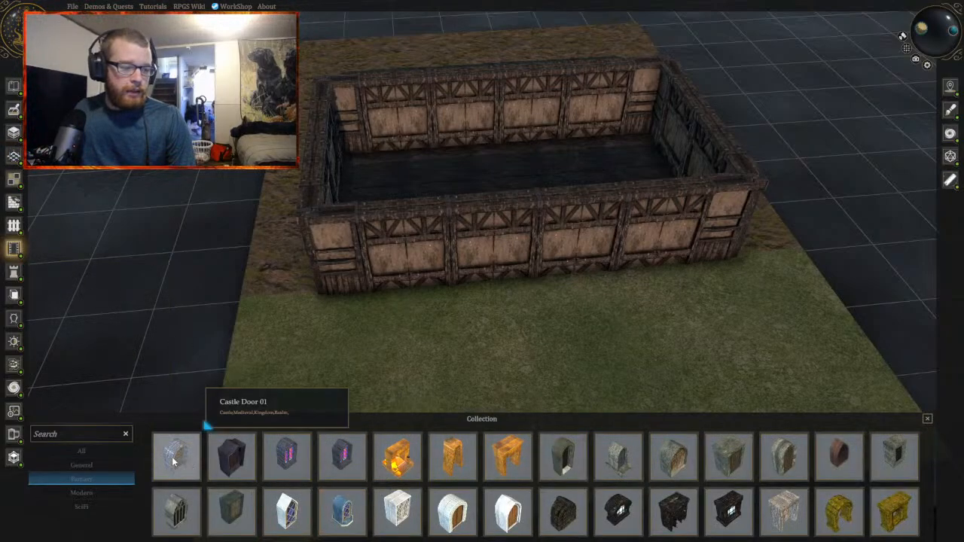
left_click_drag(173, 461, 411, 293)
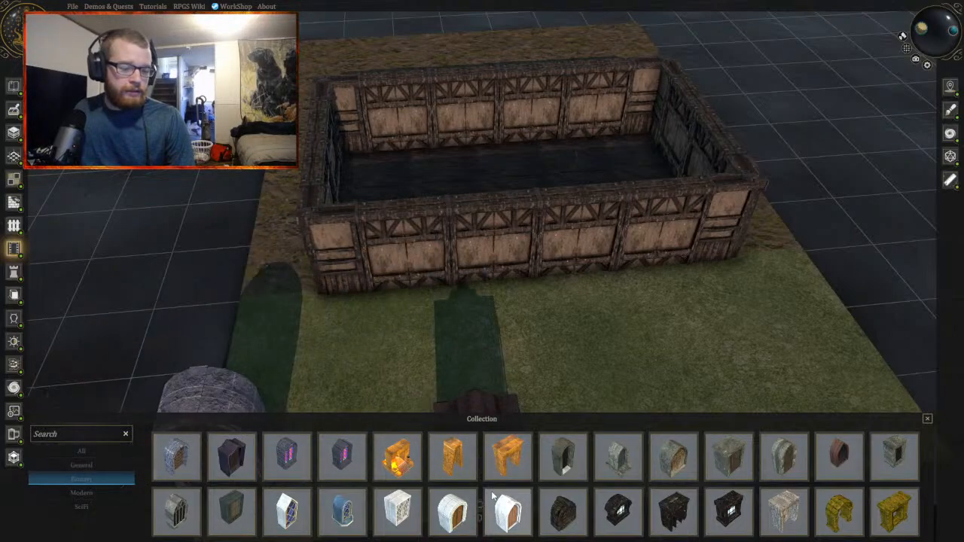
scroll(490, 487, "down", 1)
scroll(490, 485, "up", 1)
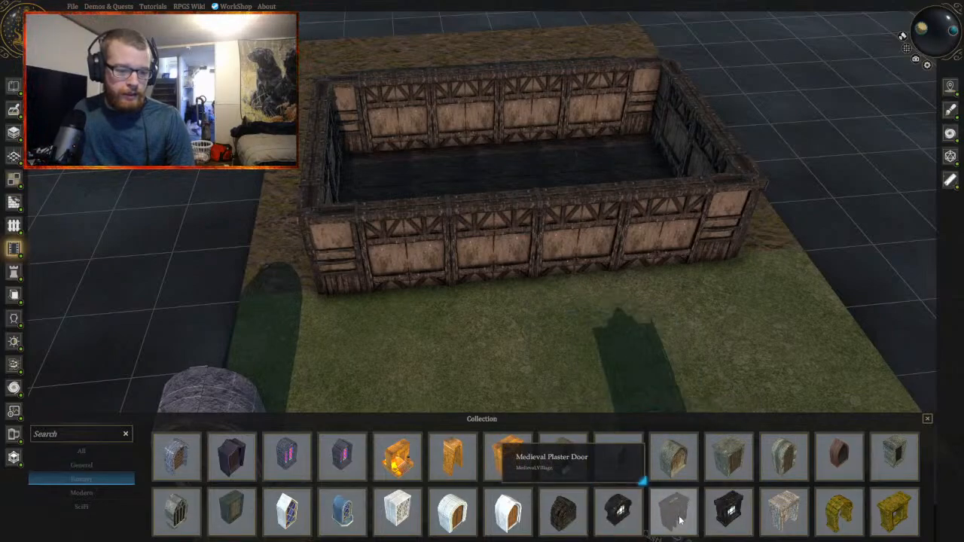
Step: Insert a Medieval Plaster Door into the room's wall facing the grass and delete the unused doors standing outside
left_click_drag(681, 519, 429, 292)
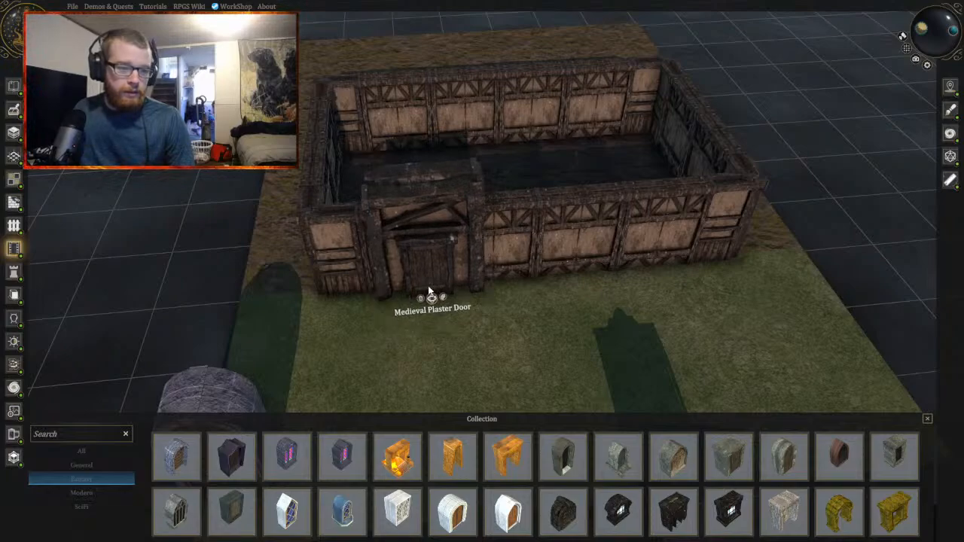
middle_click_drag(603, 329, 435, 330)
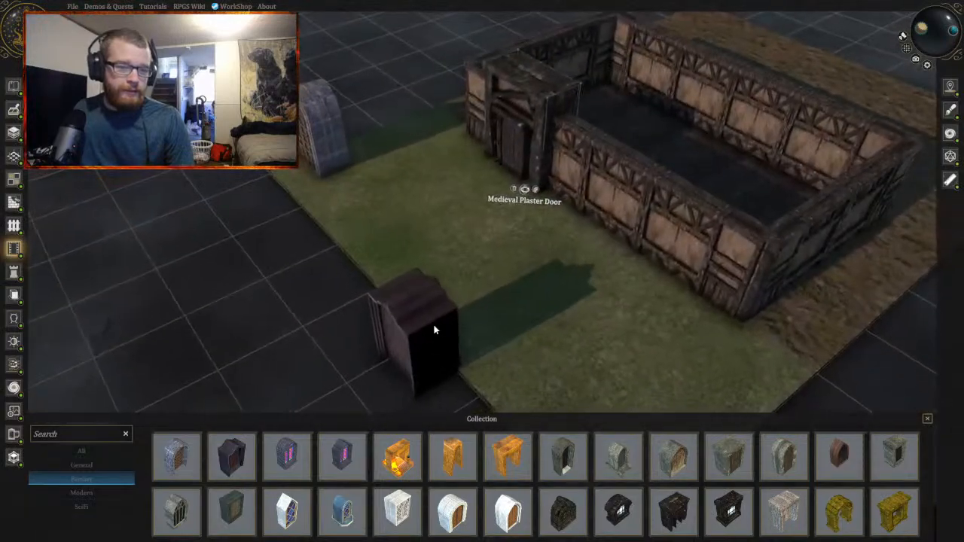
key("Delete")
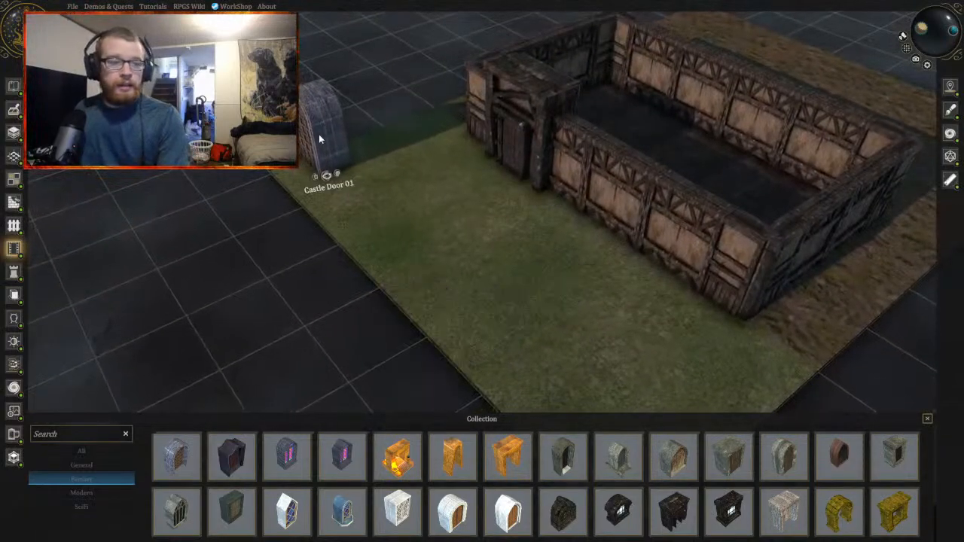
middle_click_drag(400, 279, 480, 289)
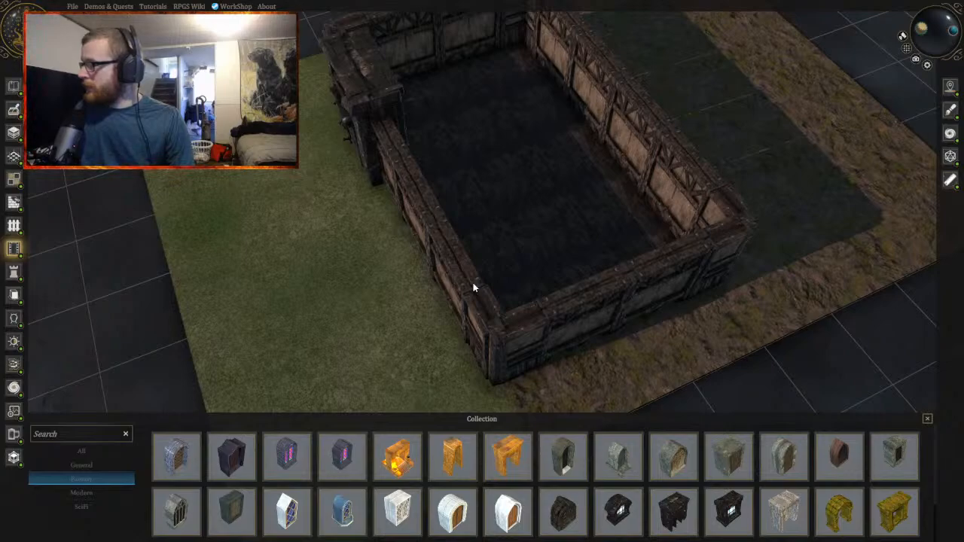
Step: Open the Fantasy props collection for furnishing the room's interior
key("d")
middle_click_drag(473, 288, 426, 364)
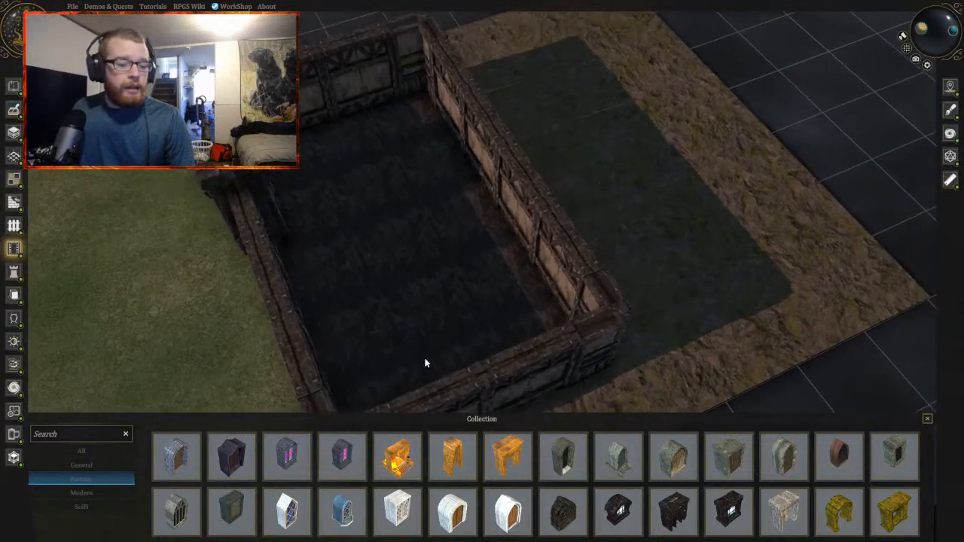
key("a")
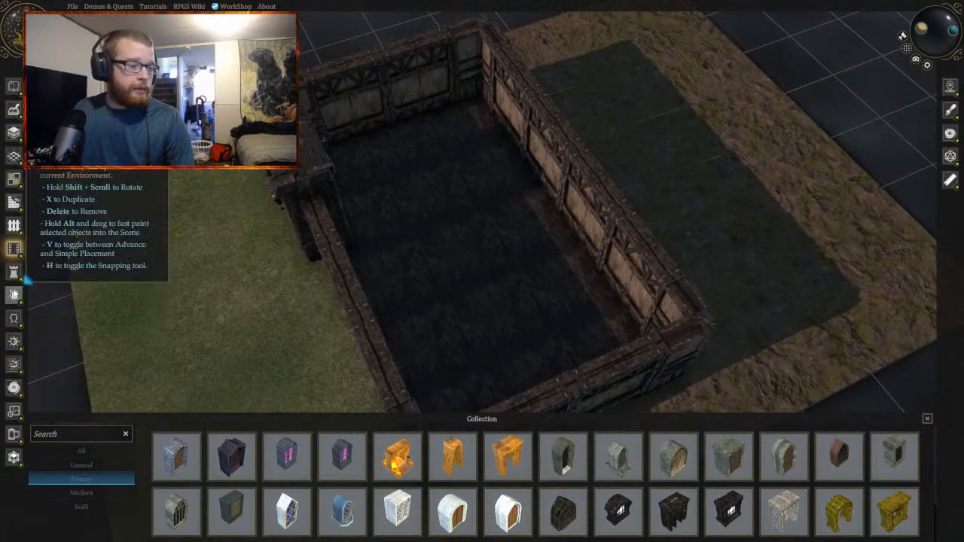
left_click(14, 294)
middle_click_drag(220, 300, 313, 354)
key("w")
middle_click_drag(314, 352, 456, 344)
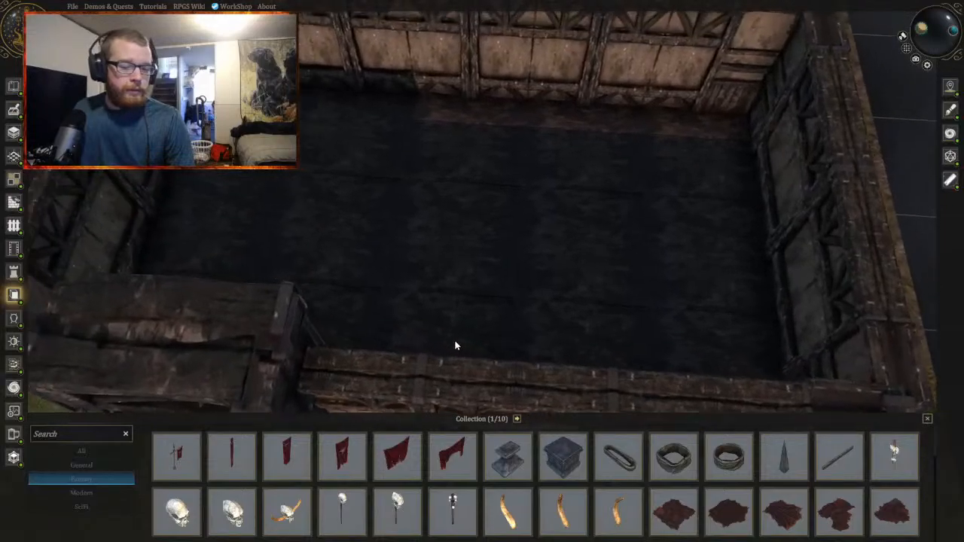
key("a")
key("w")
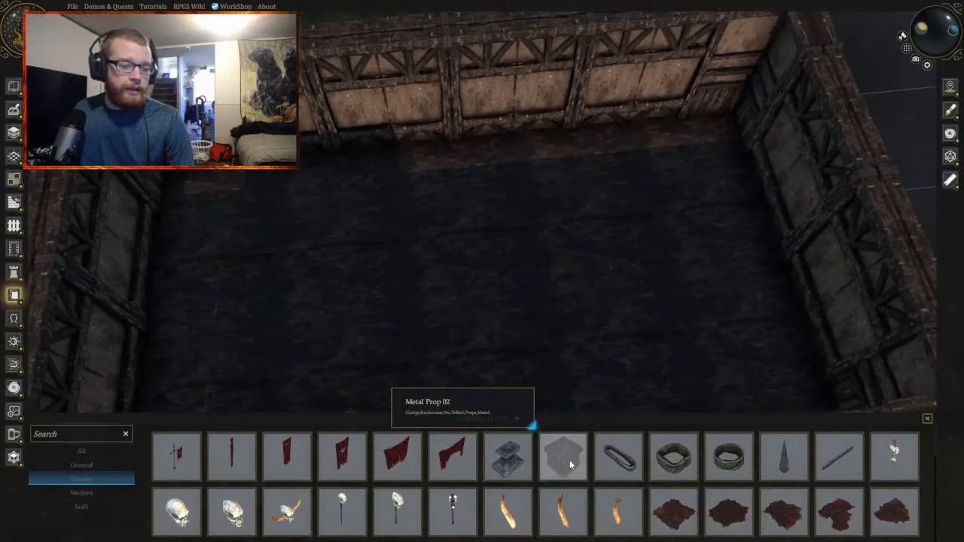
key("q")
key("s")
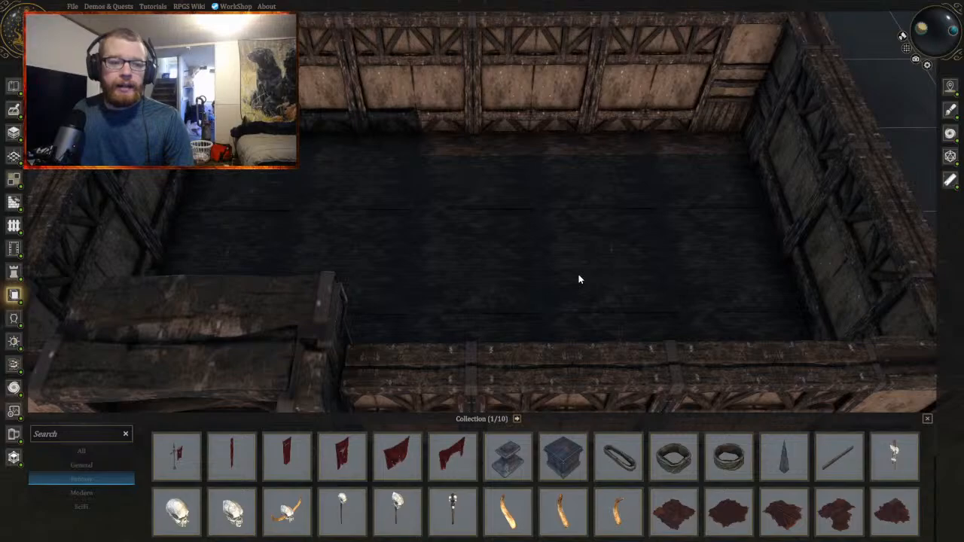
middle_click_drag(571, 282, 572, 292)
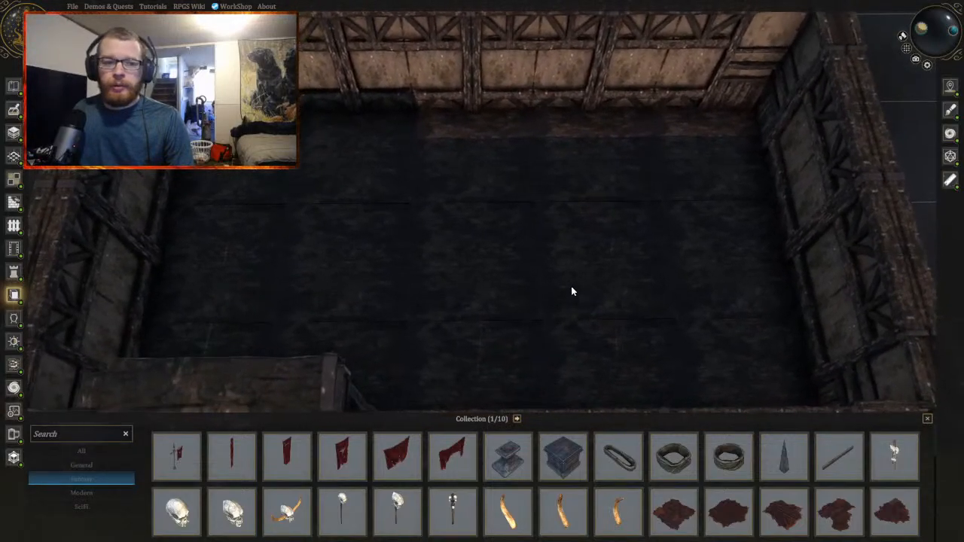
key("d")
key("w")
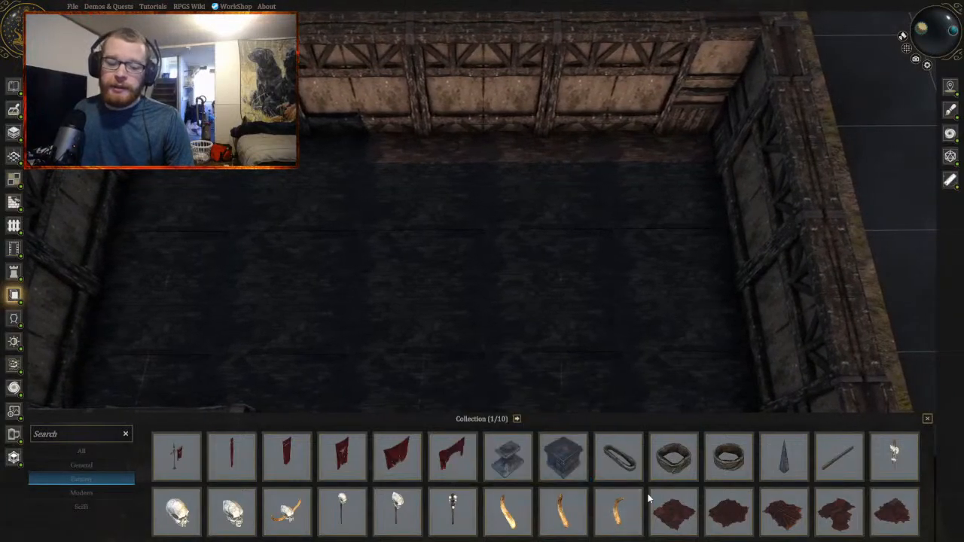
Step: Place three different dark red hide props from the Fantasy collection on the floor inside the room
scroll(654, 478, "down", 1)
left_click_drag(680, 448, 379, 349)
key("a")
scroll(406, 326, "up", 2)
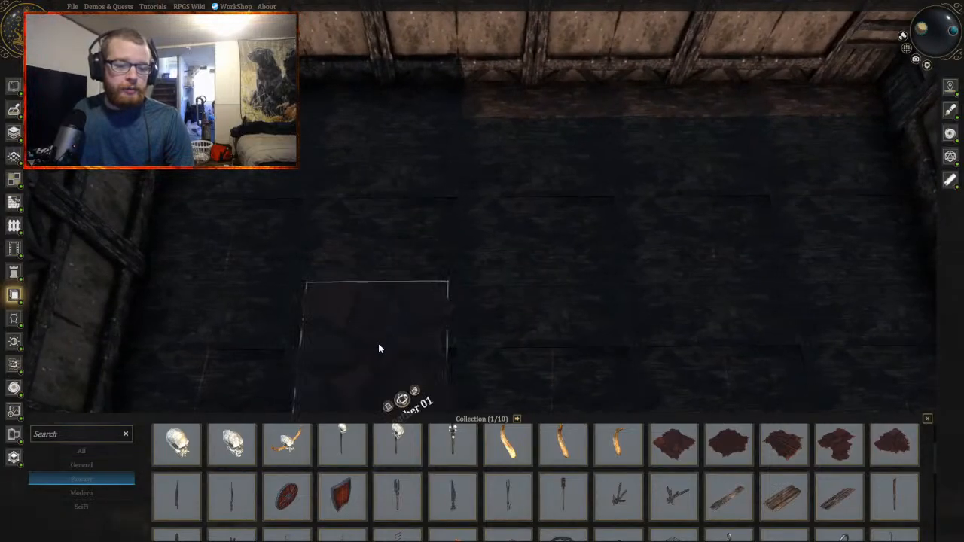
left_click_drag(721, 437, 482, 221)
left_click_drag(818, 450, 592, 362)
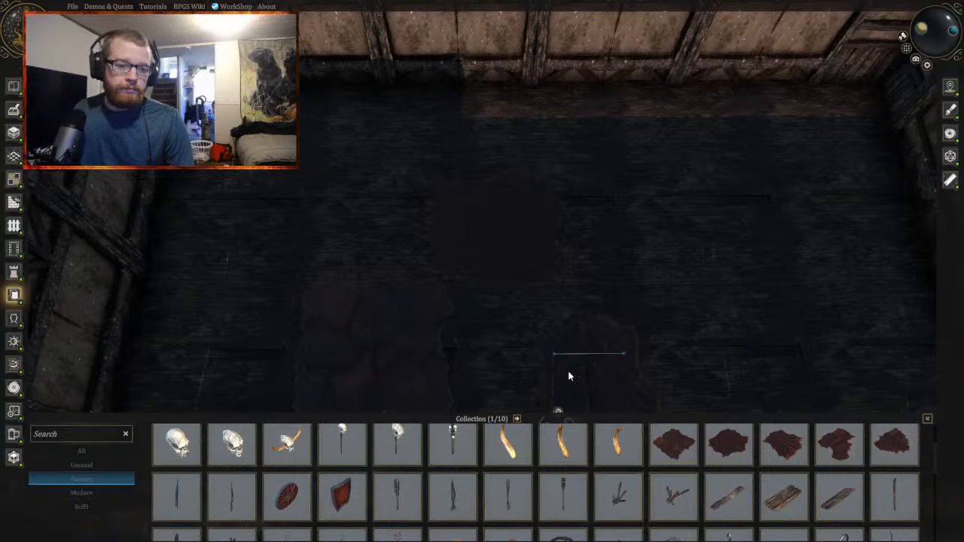
Step: Move the Leather 03 hide closer to the middle of the room's floor, beside the other hides
left_click_drag(534, 370, 630, 273)
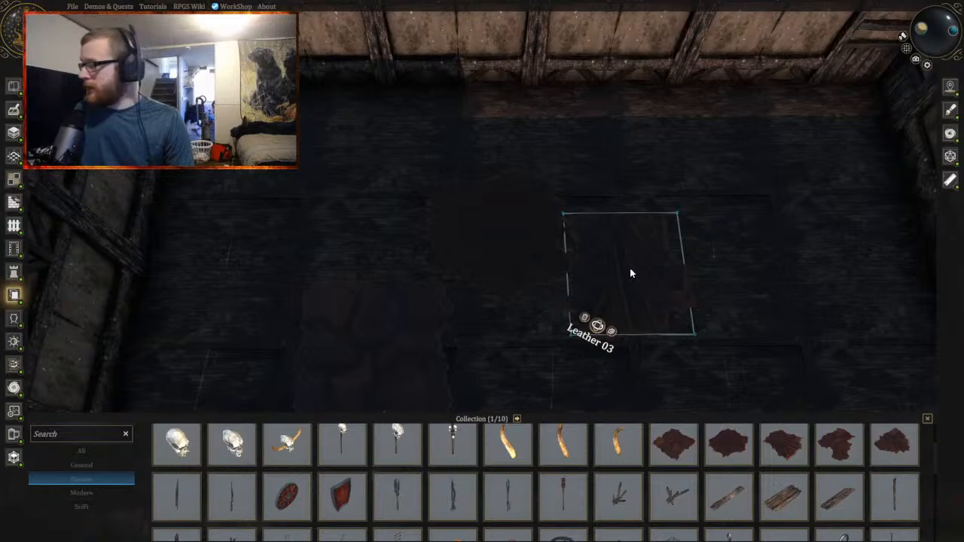
key("d")
key("s")
key("a")
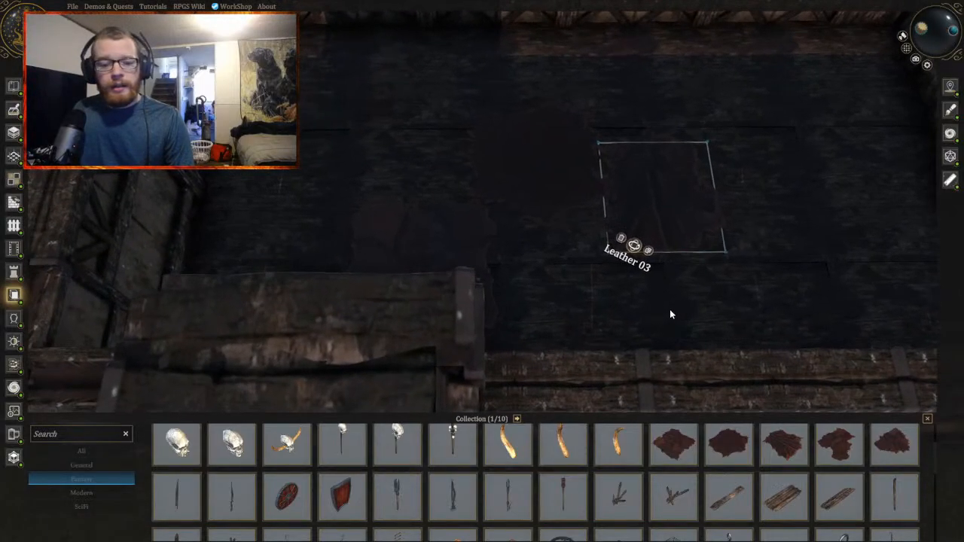
key("w")
middle_click_drag(671, 309, 711, 295)
key("w")
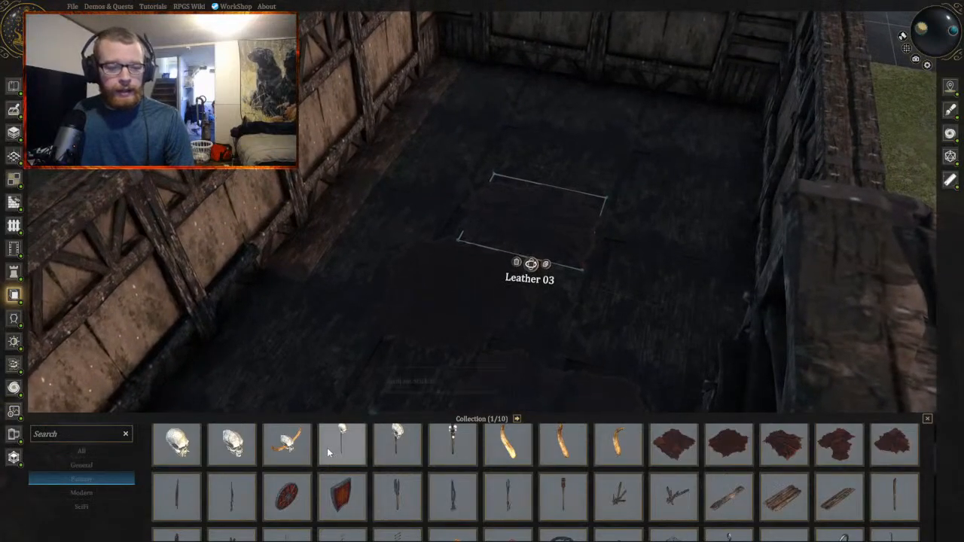
Step: Place a Console 07 in the room, rotate it parallel to the plaster wall and set its back against that wall
scroll(332, 452, "down", 5)
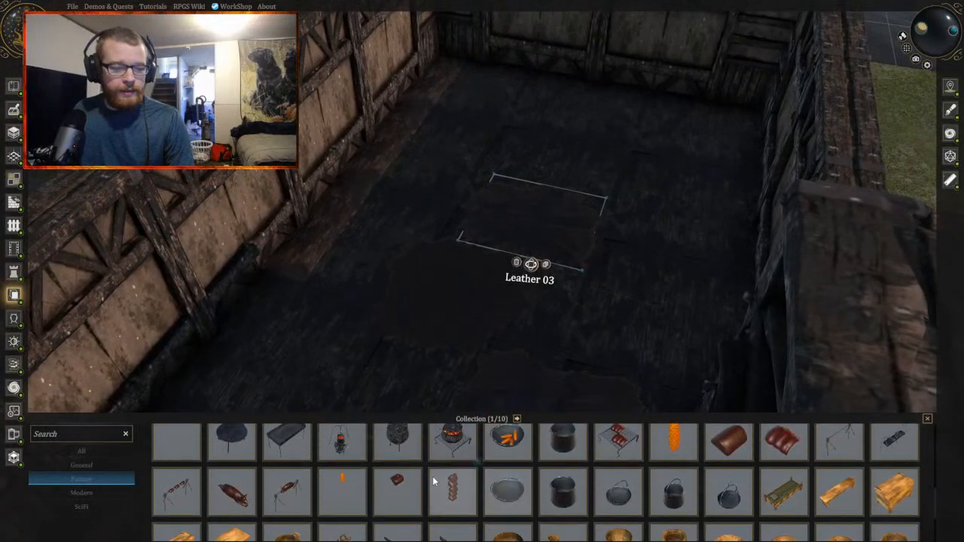
scroll(291, 470, "down", 8)
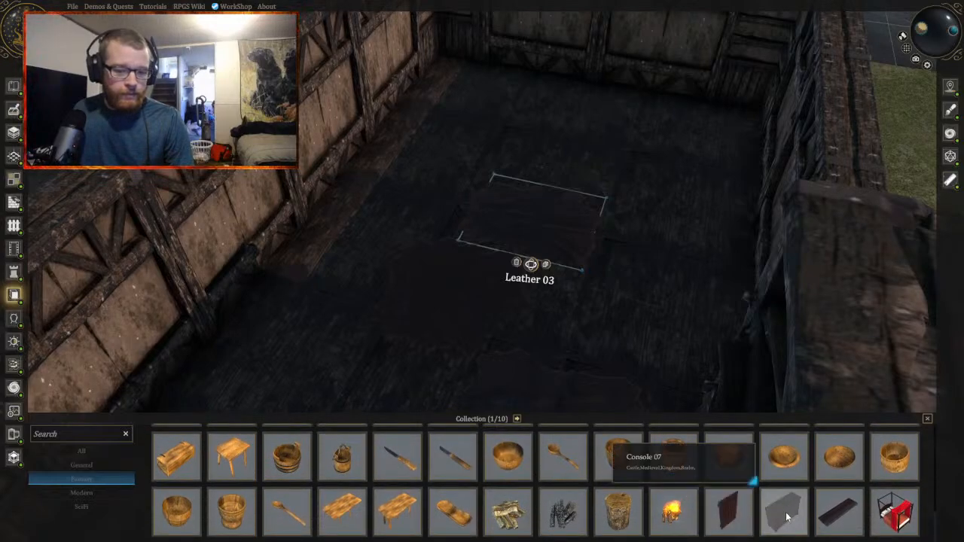
left_click_drag(787, 517, 510, 254)
scroll(457, 231, "up", 5)
scroll(456, 232, "down", 2)
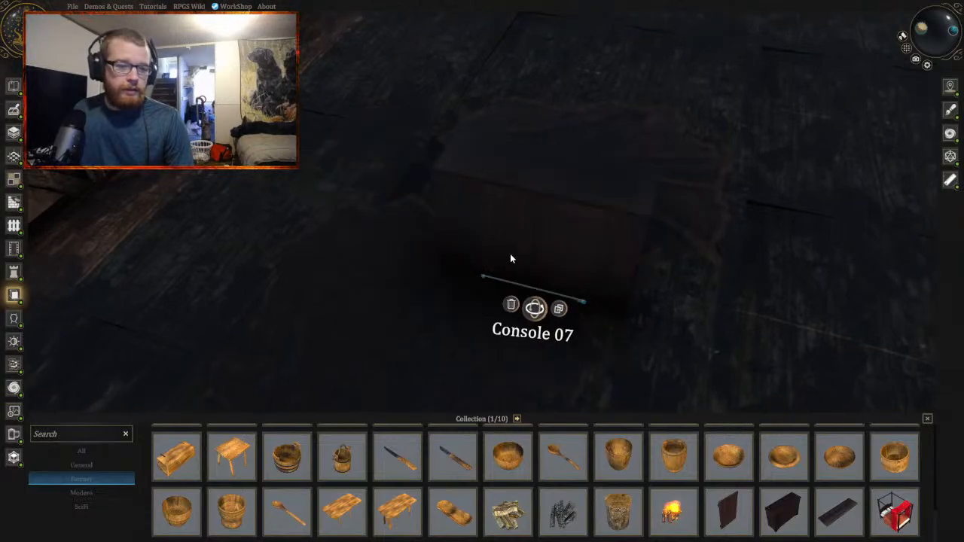
scroll(391, 159, "down", 5)
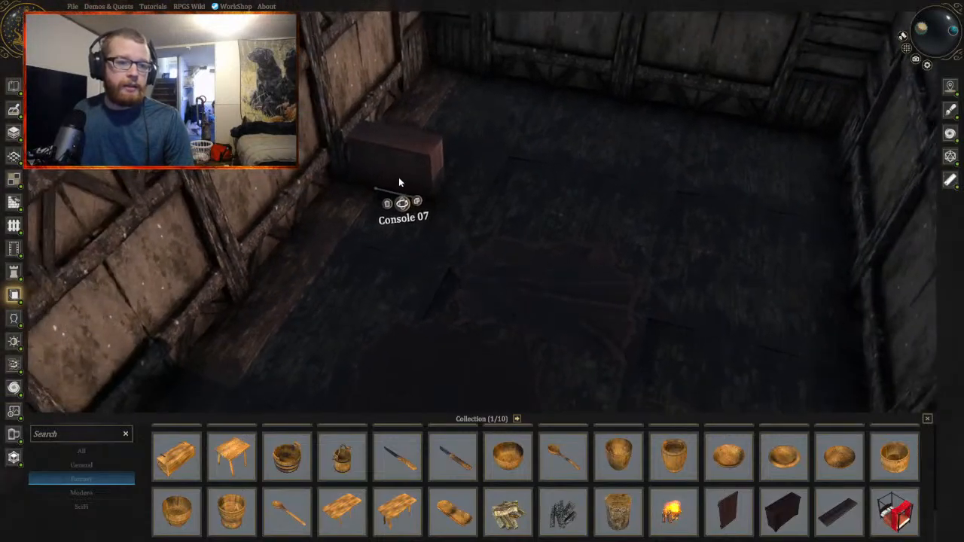
middle_click_drag(398, 177, 494, 203)
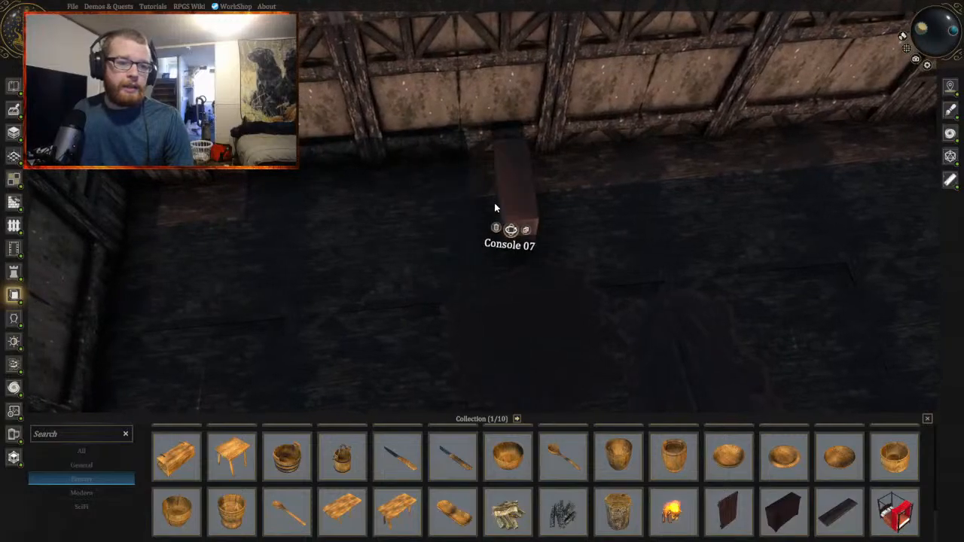
left_click_drag(495, 208, 594, 167)
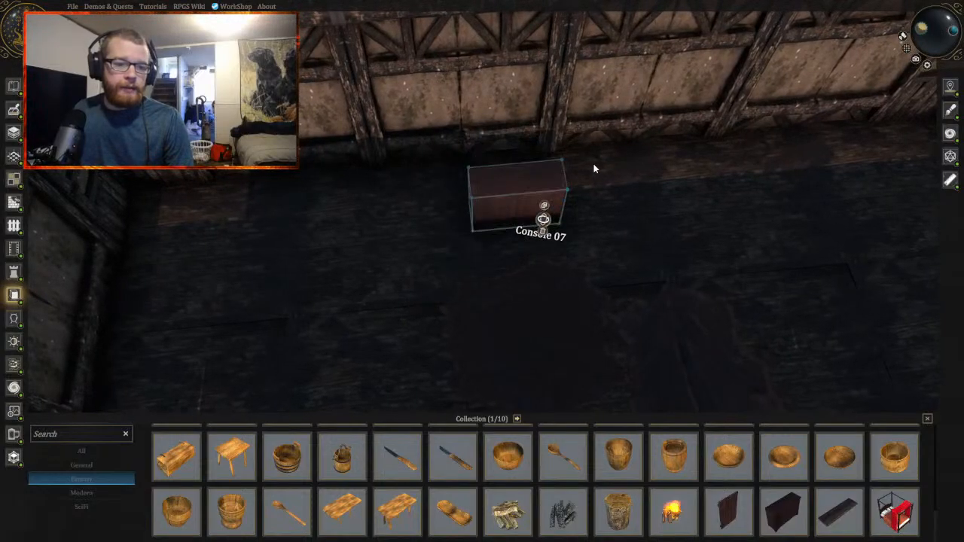
left_click(518, 210)
left_click_drag(504, 189, 494, 173)
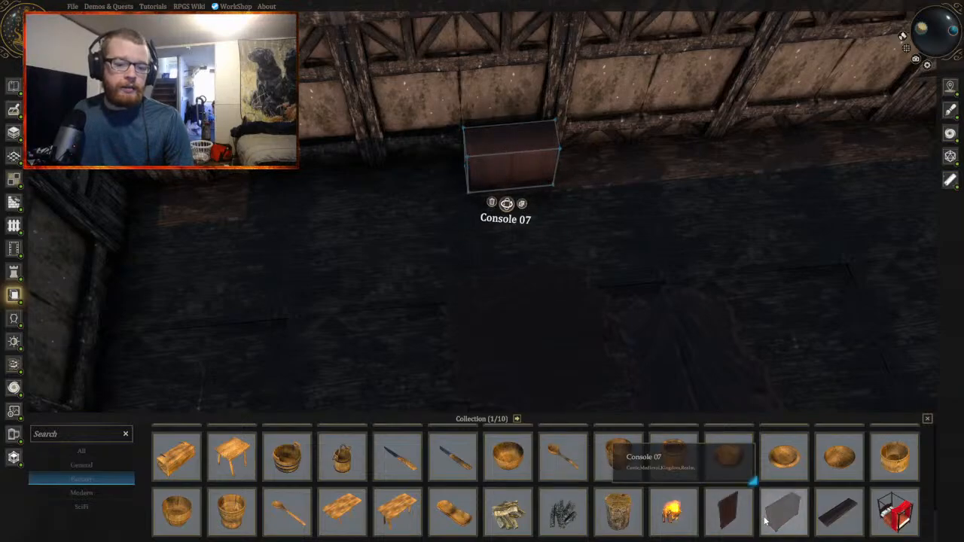
Step: Place a second Console 07 directly beside the first one against the same wall
left_click_drag(729, 512, 588, 159)
key("d")
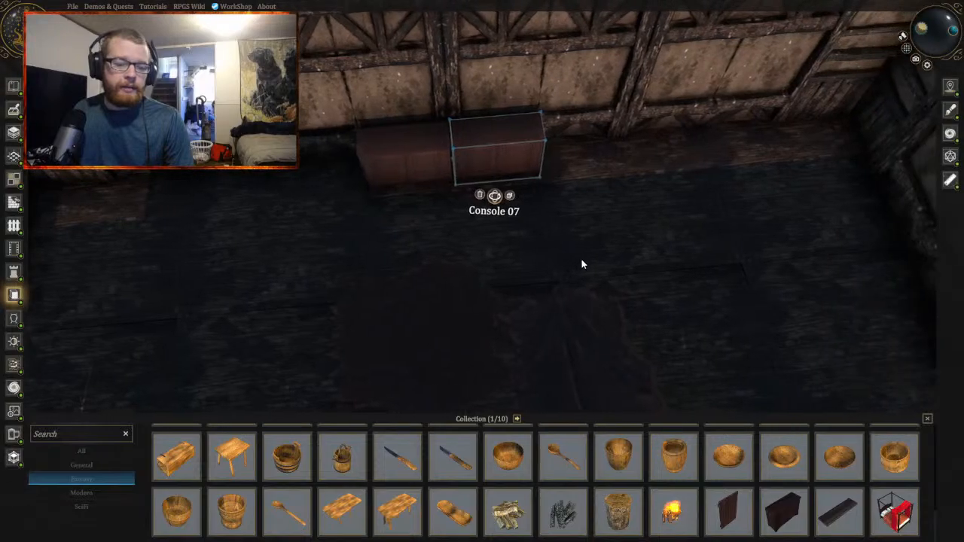
left_click(594, 261)
Step: Mount a Shelf 01 on the wall above the second console
left_click_drag(839, 512, 492, 149)
key("e")
scroll(497, 89, "up", 2)
middle_click_drag(603, 156, 578, 158)
key("w")
key("d")
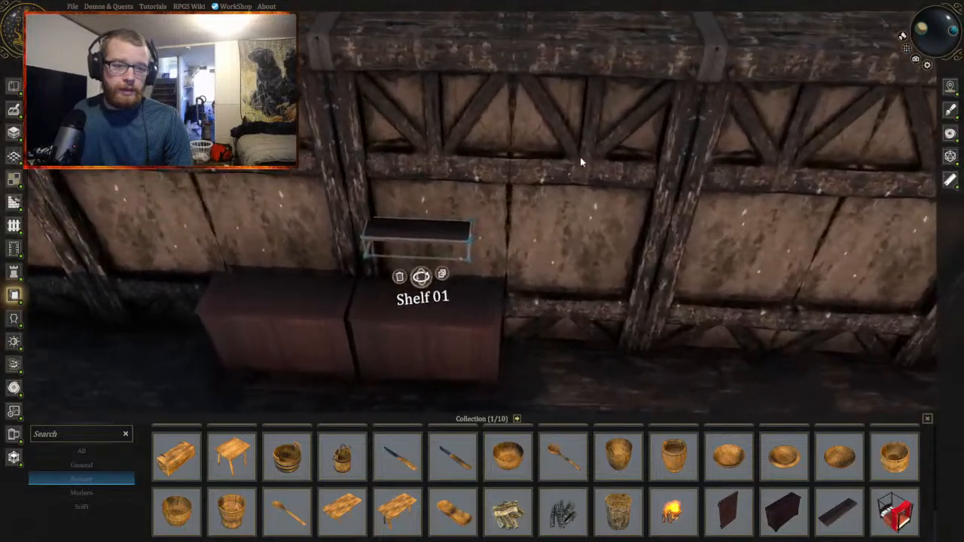
key("s")
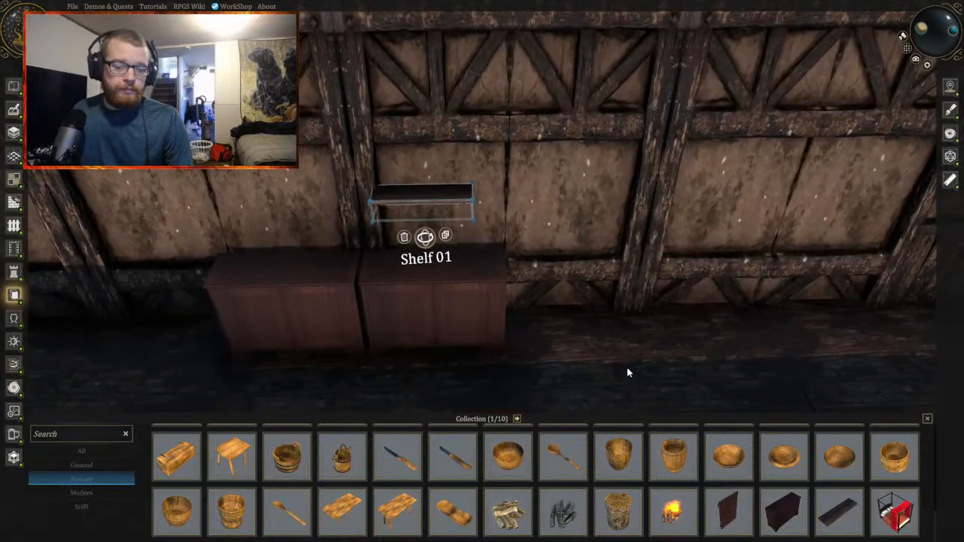
left_click(628, 372)
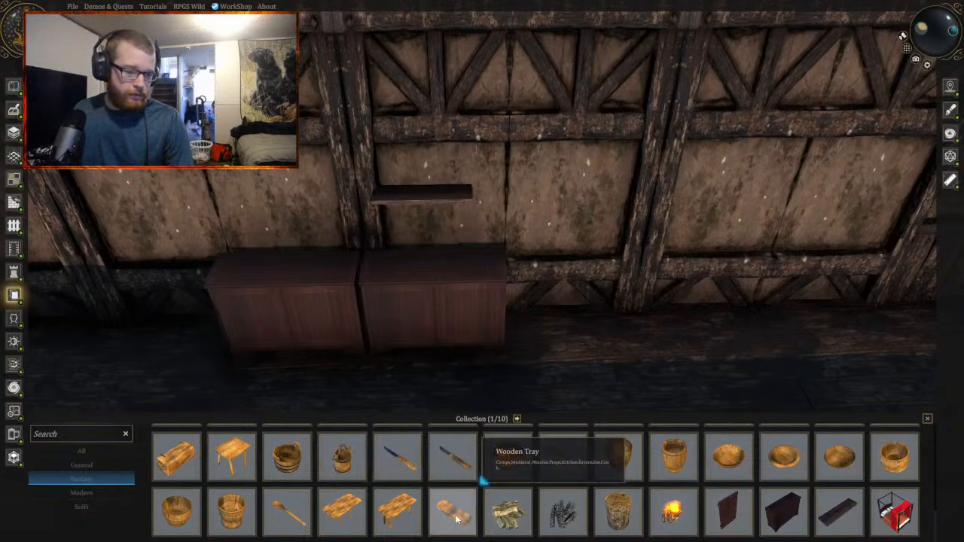
Step: Place a Candle 08 from page 2 of the Fantasy props collection at one end of the wall shelf
scroll(453, 517, "down", 5)
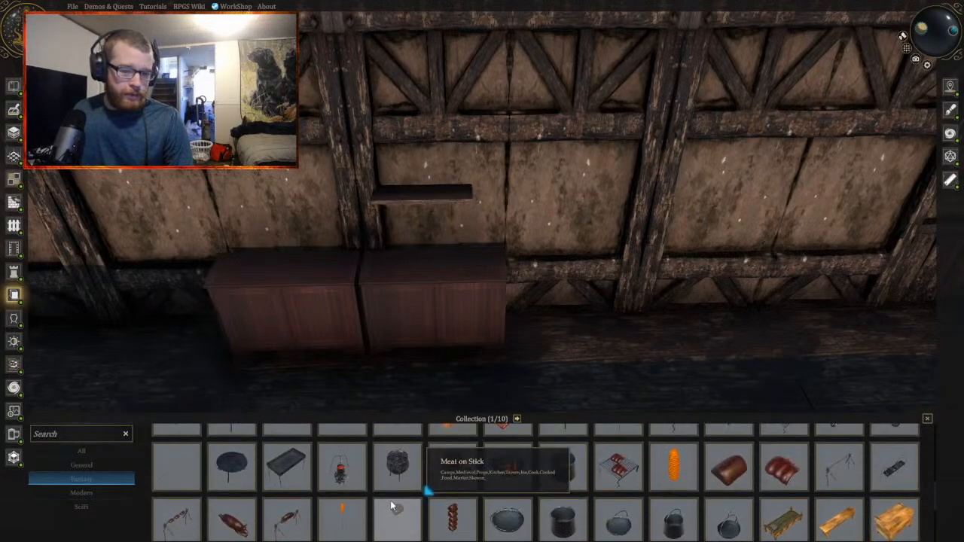
scroll(390, 500, "down", 1)
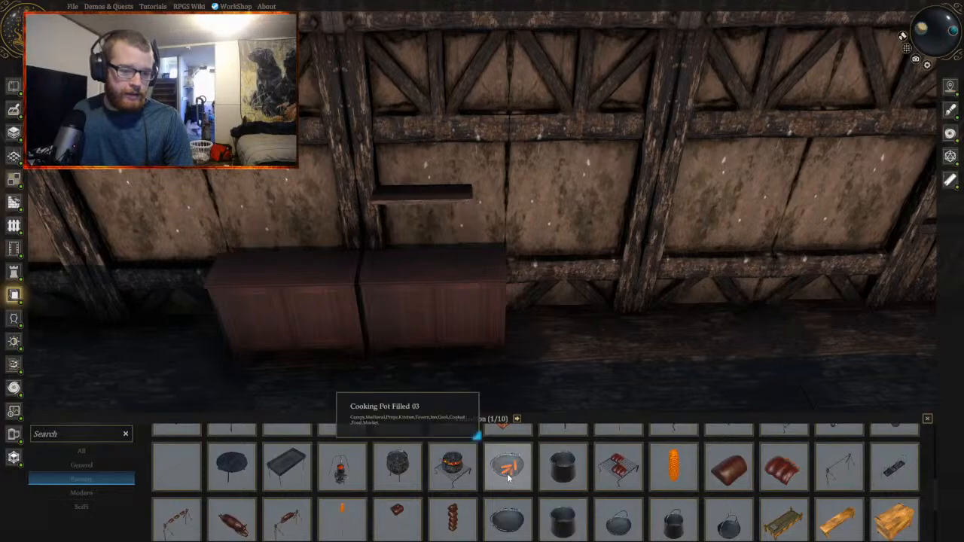
scroll(509, 476, "down", 1)
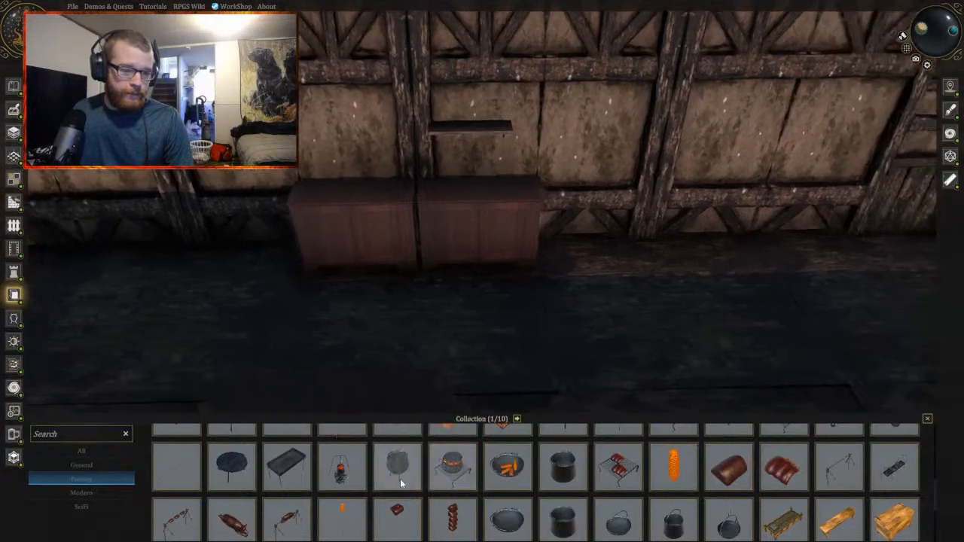
scroll(463, 491, "down", 1)
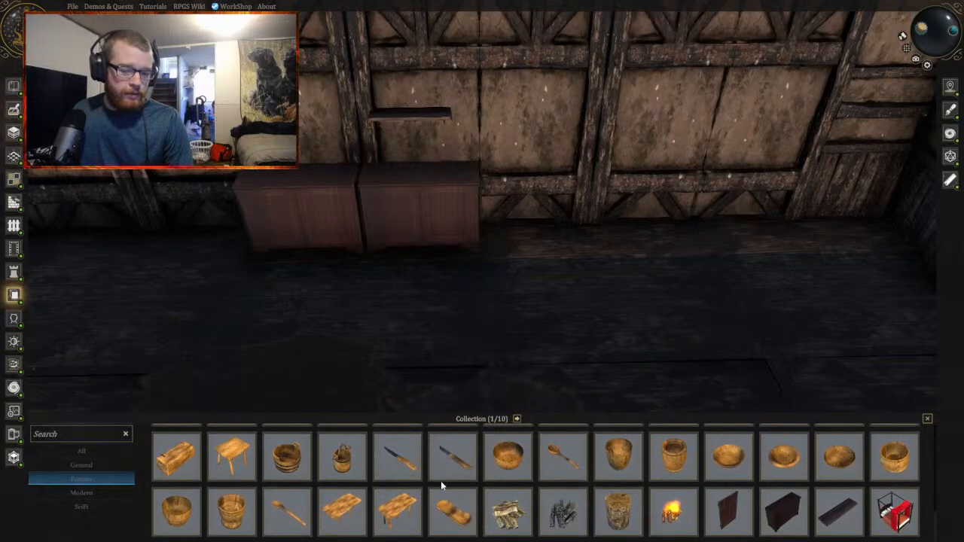
left_click(517, 419)
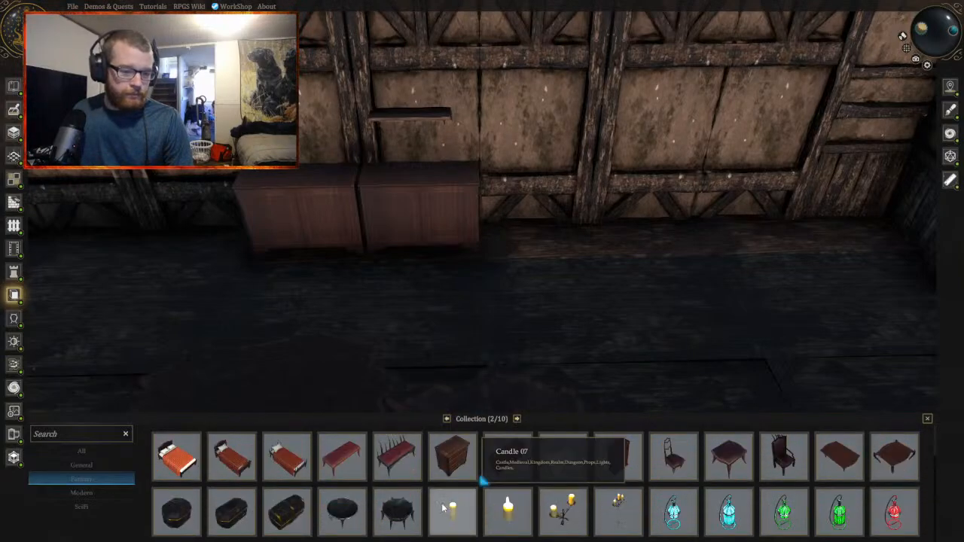
key("a")
key("w")
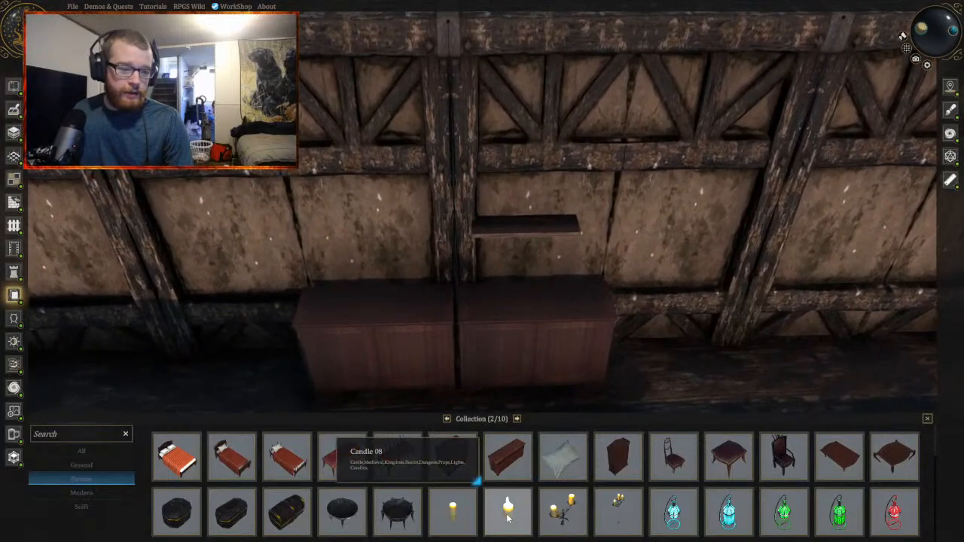
left_click_drag(508, 517, 554, 226)
right_click_drag(554, 226, 586, 286)
scroll(577, 267, "up", 3)
scroll(586, 287, "down", 3)
scroll(582, 284, "up", 3)
left_click_drag(608, 228, 575, 183)
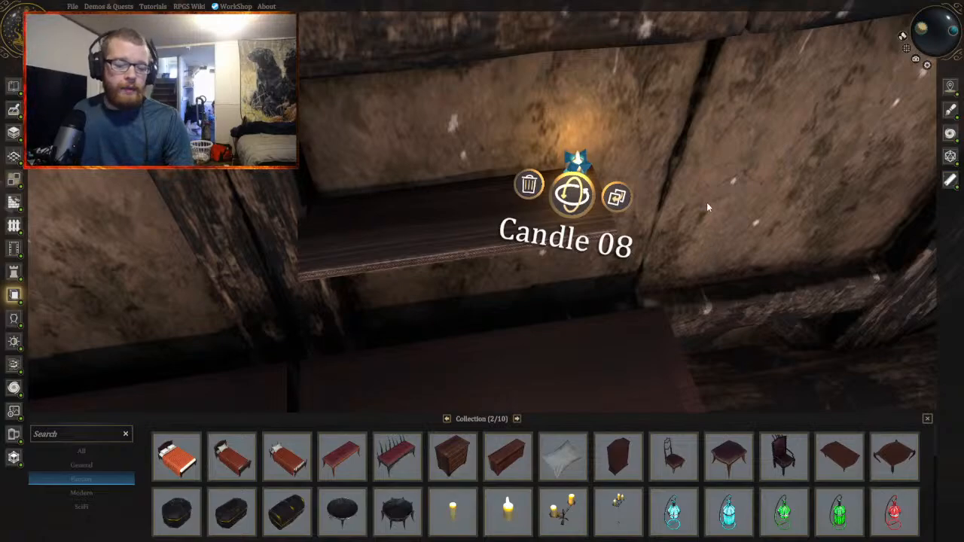
key("Escape")
Step: Delete the Shelf 01 beneath the candle
right_click_drag(707, 206, 718, 260)
mouse_move(469, 288)
right_mouse_down()
mouse_move(515, 282)
mouse_move(480, 287)
right_mouse_up()
left_click(480, 287)
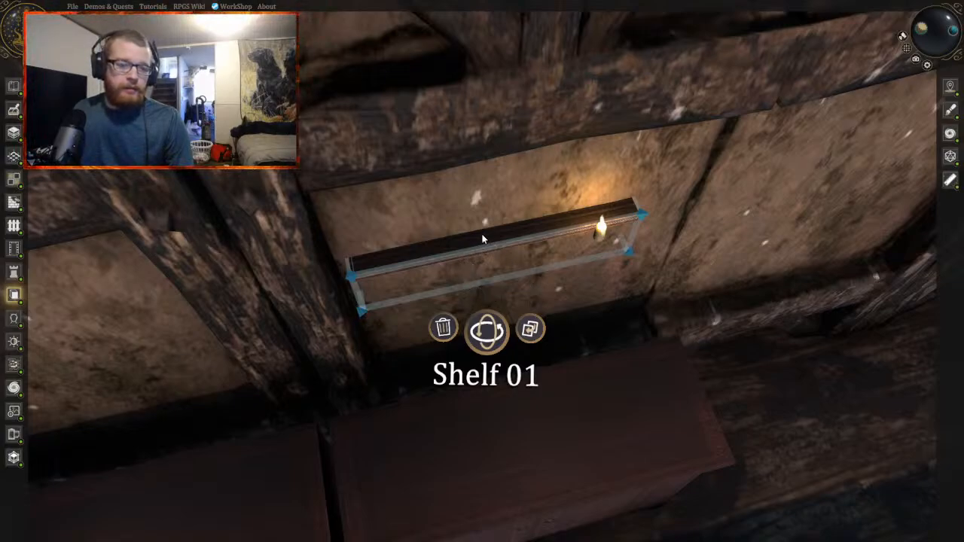
left_click(443, 329)
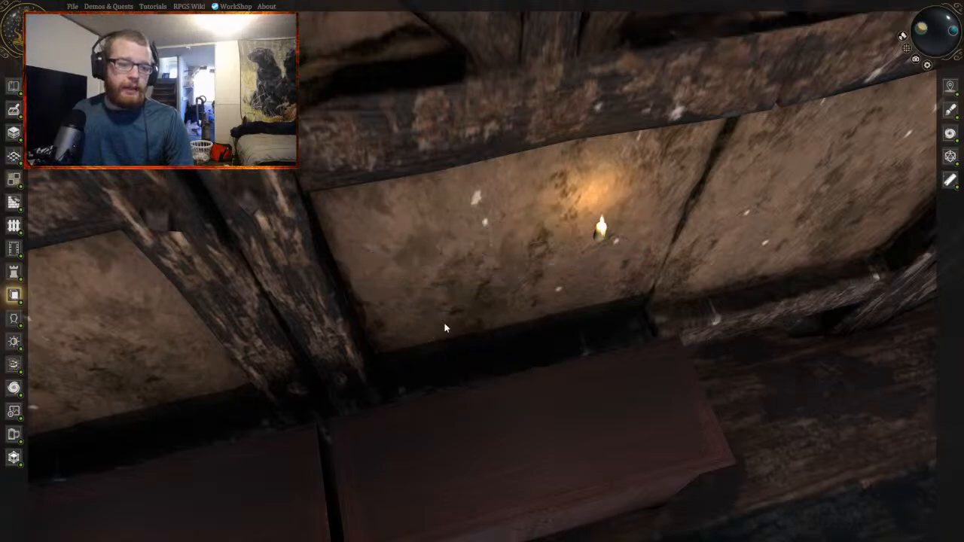
Step: Mount a new Shelf 01 from page 1 of the props on the wall above the console, and delete the Candle 08
left_click(14, 298)
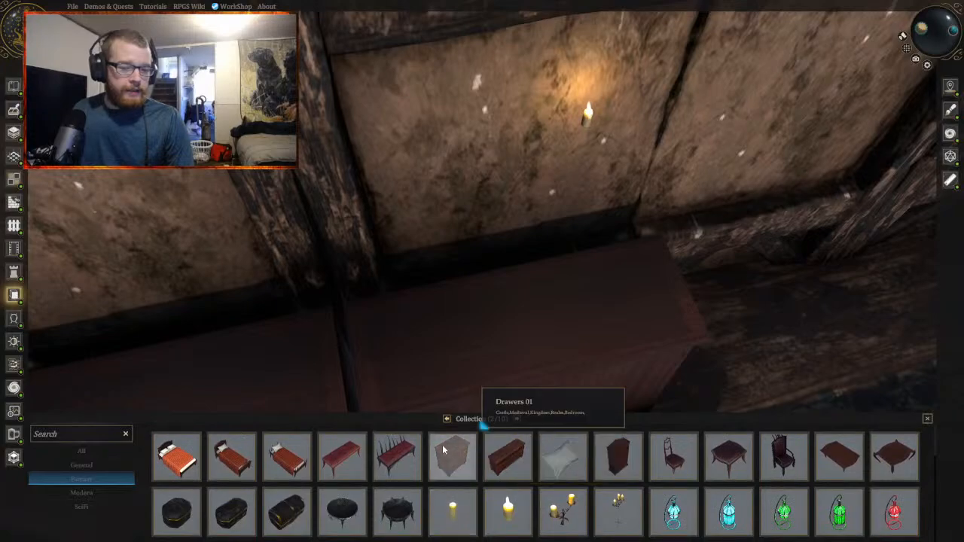
left_click(447, 419)
scroll(696, 486, "down", 10)
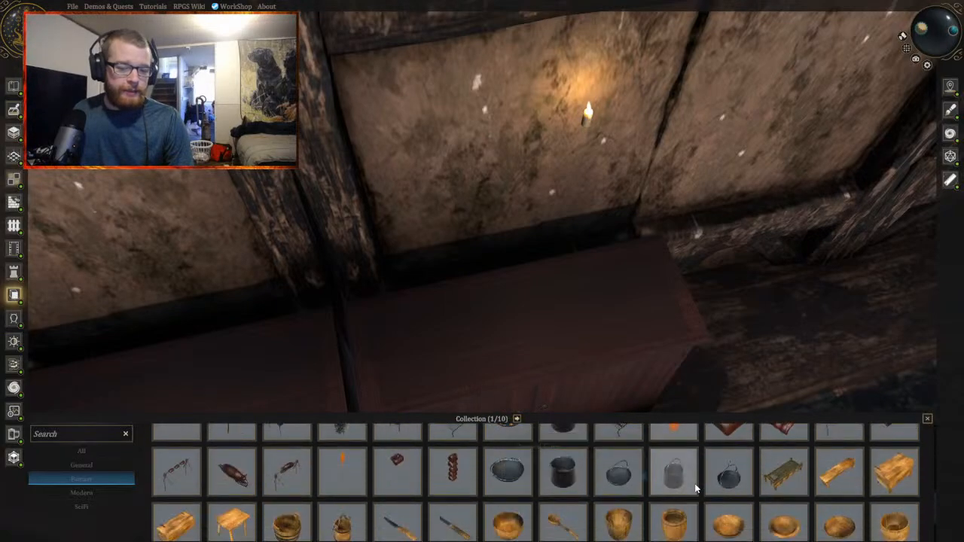
left_click(851, 512)
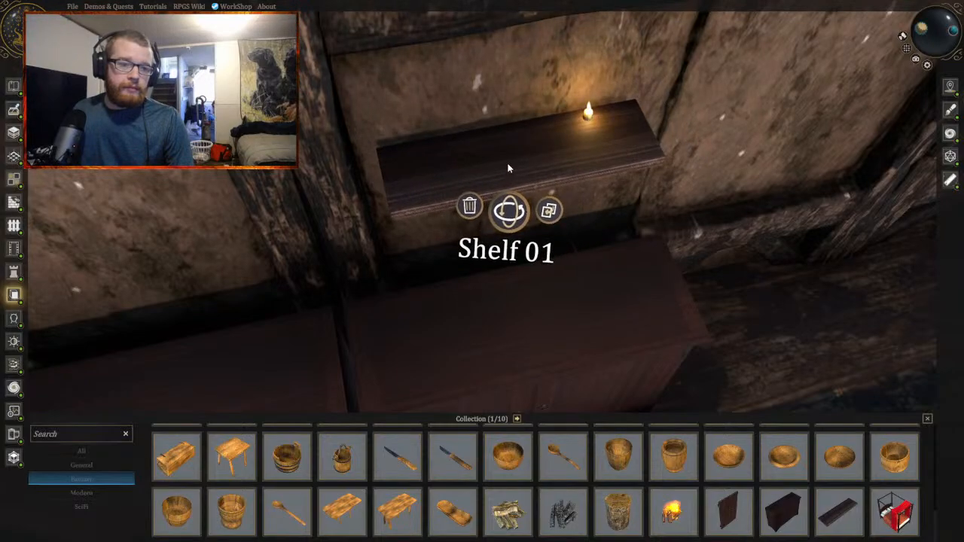
left_click(500, 181)
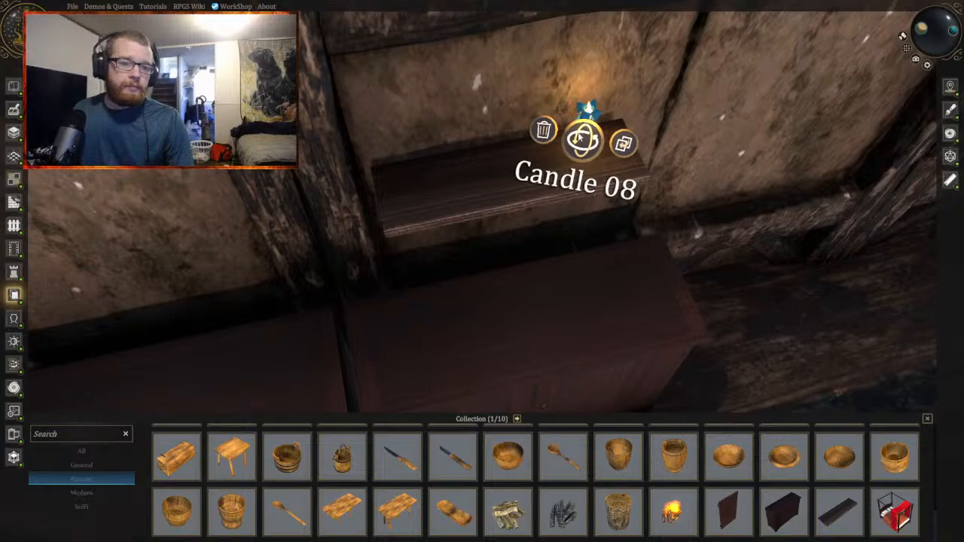
left_click(545, 133)
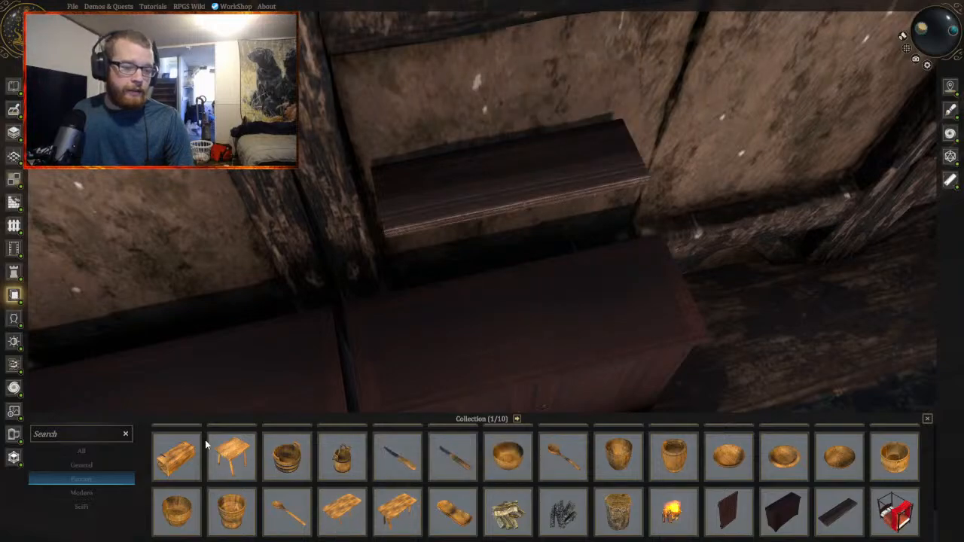
Step: Select the Shelf 01 above the second console and show its transform gizmo
left_click(480, 196)
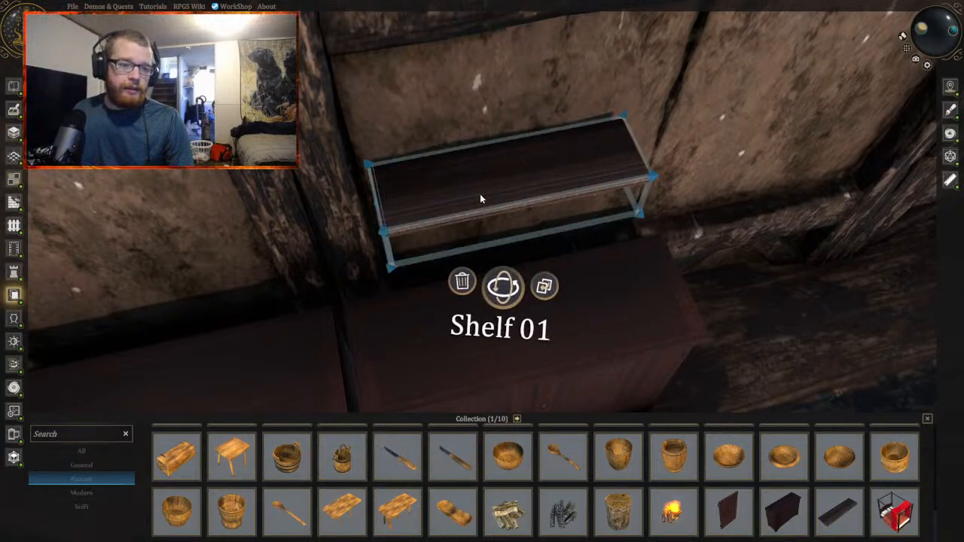
middle_click_drag(642, 289, 678, 268)
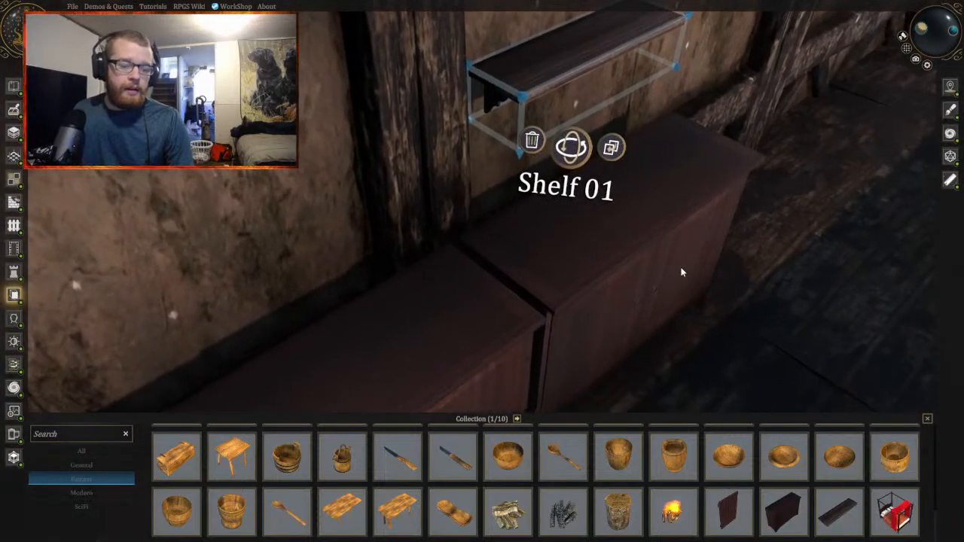
left_click(13, 295)
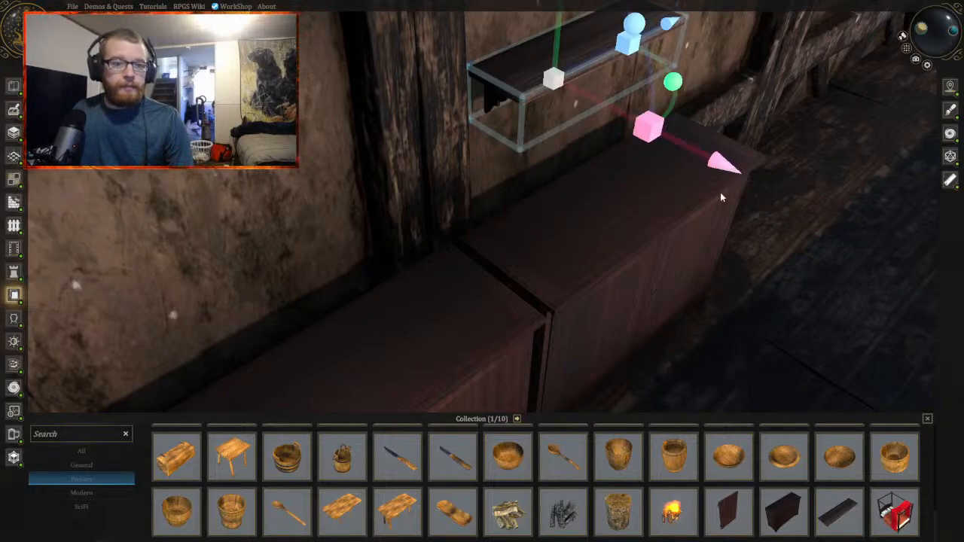
middle_click_drag(716, 177, 549, 383)
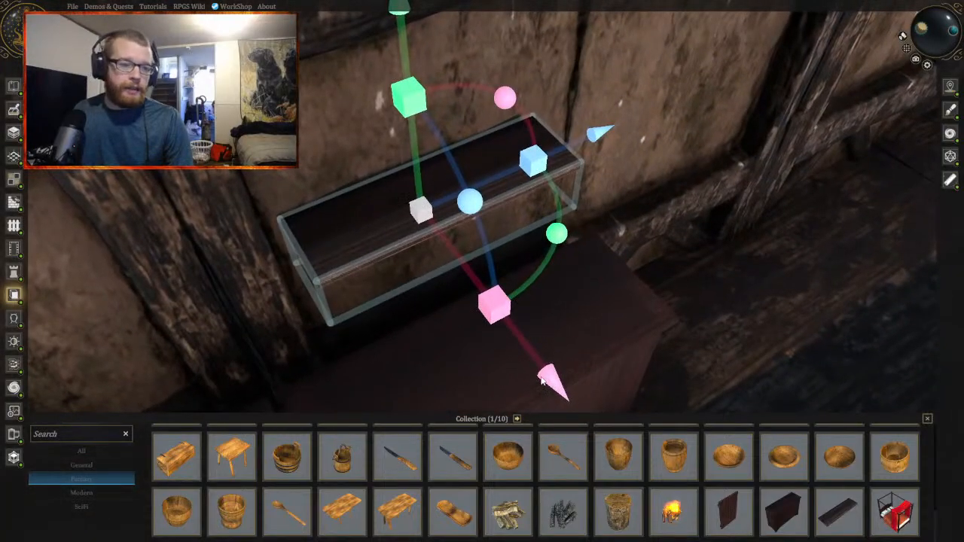
Step: Try to move the wall shelf with the gizmo's red axis arrow, and reselect the shelf
left_click_drag(532, 372, 515, 328)
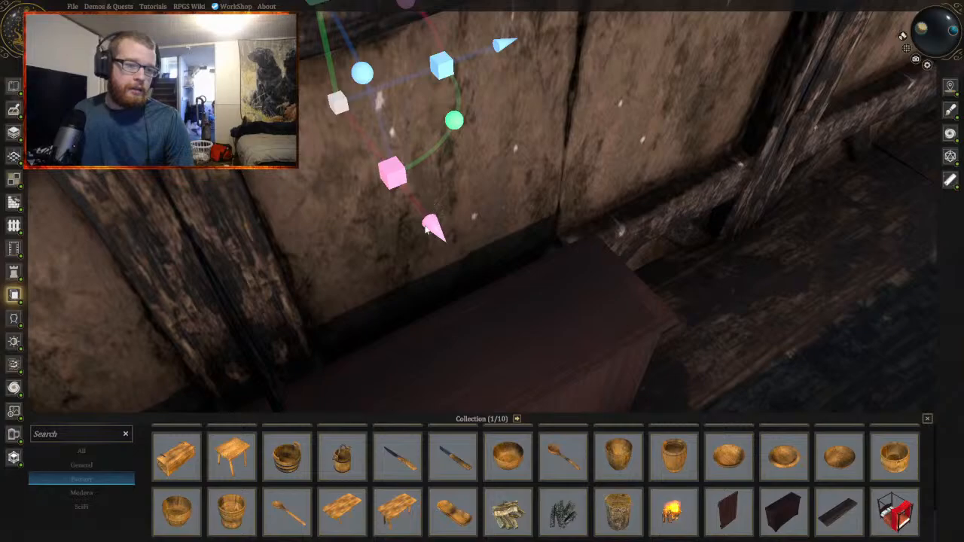
left_click_drag(436, 235, 476, 278)
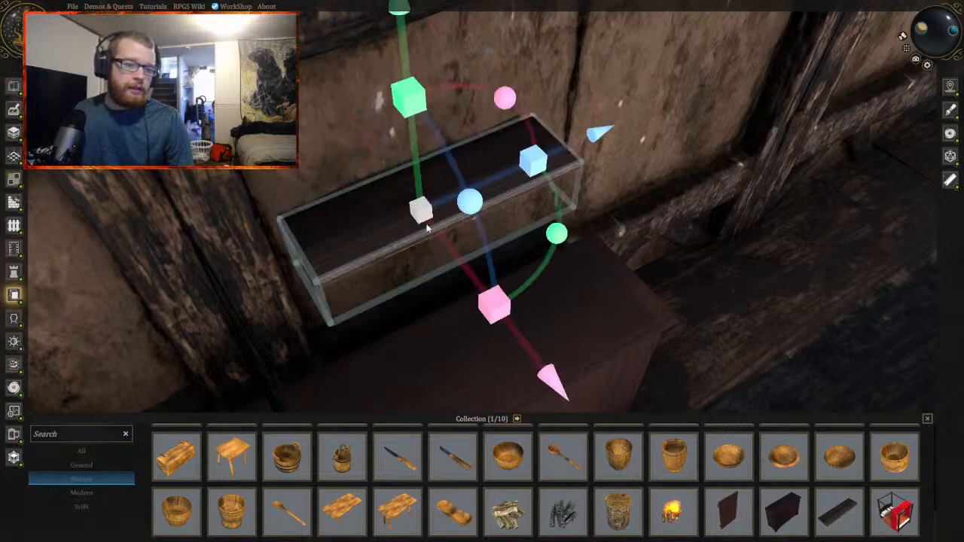
left_click(527, 359)
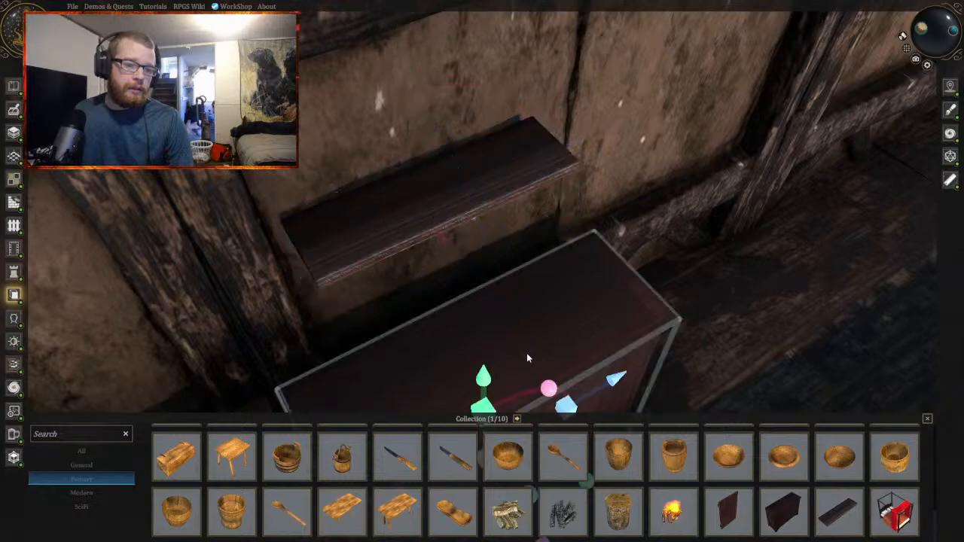
left_click(471, 241)
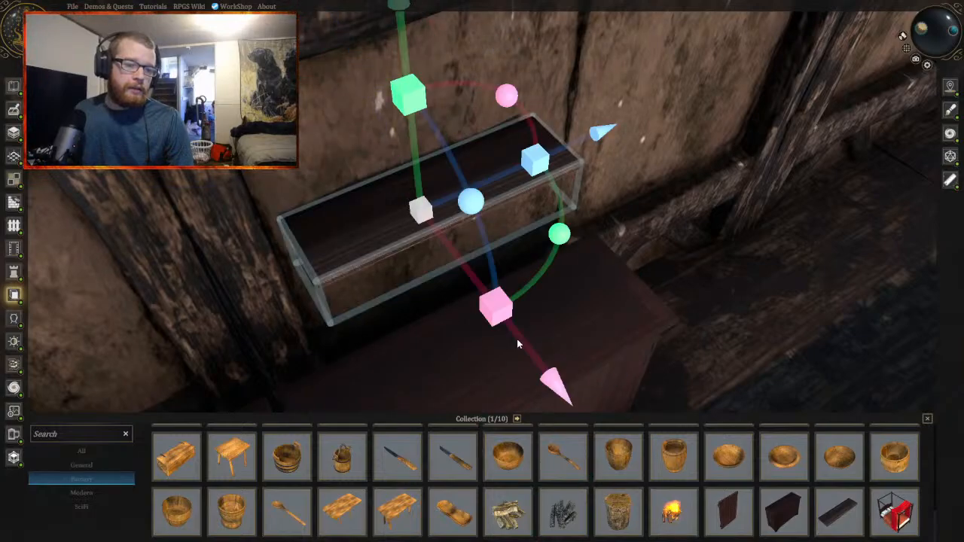
key("s")
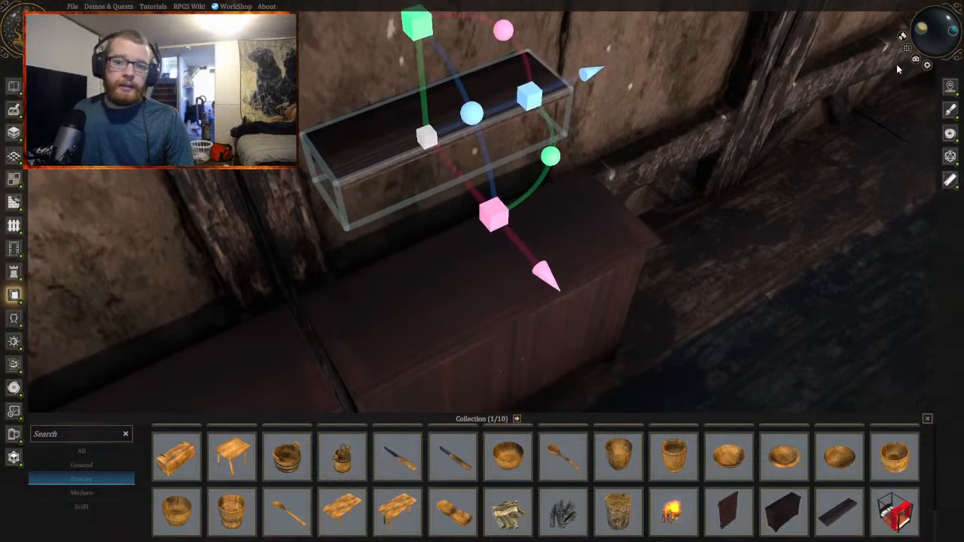
Step: Review the Hotkeys and Screen Shot settings, checking the shortcuts for duplicating, snapping, rotating and resizing objects
left_click(928, 65)
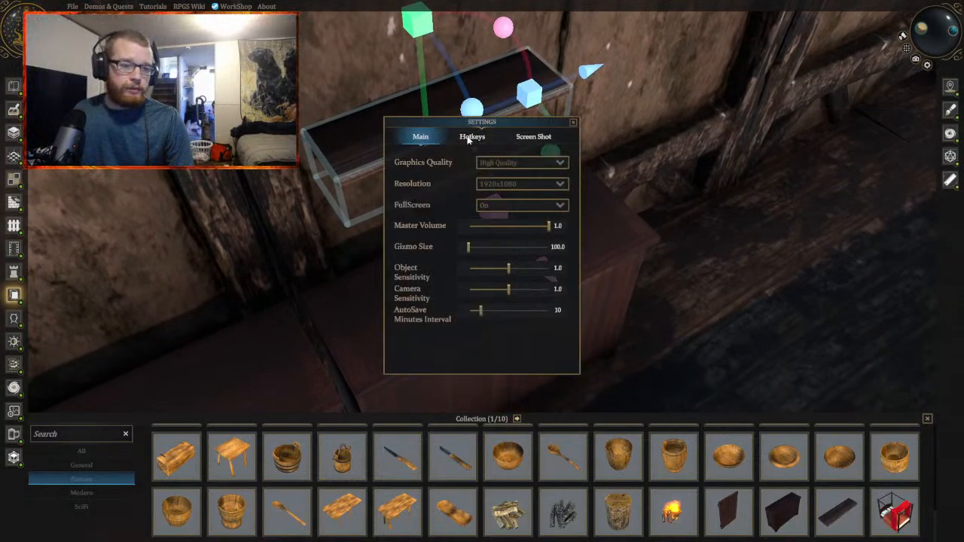
left_click(469, 139)
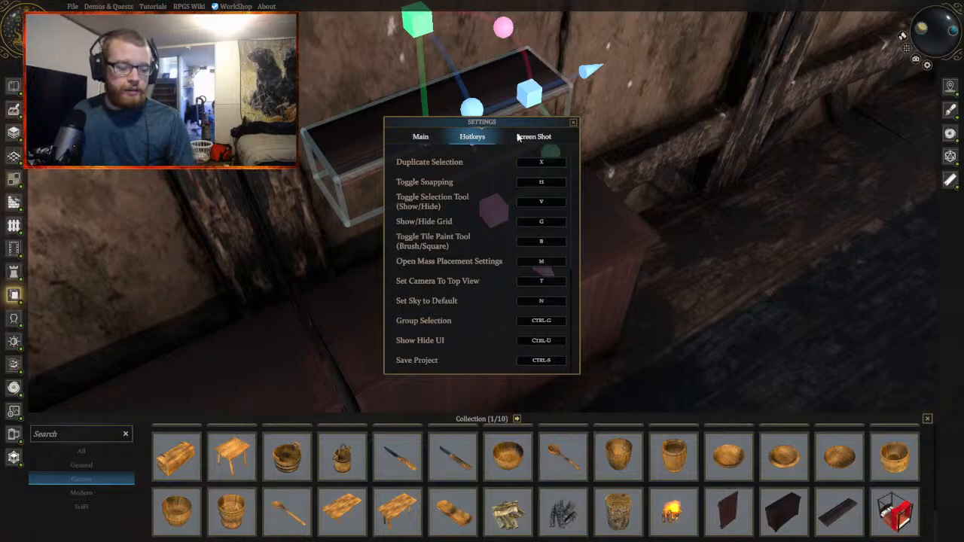
left_click(526, 139)
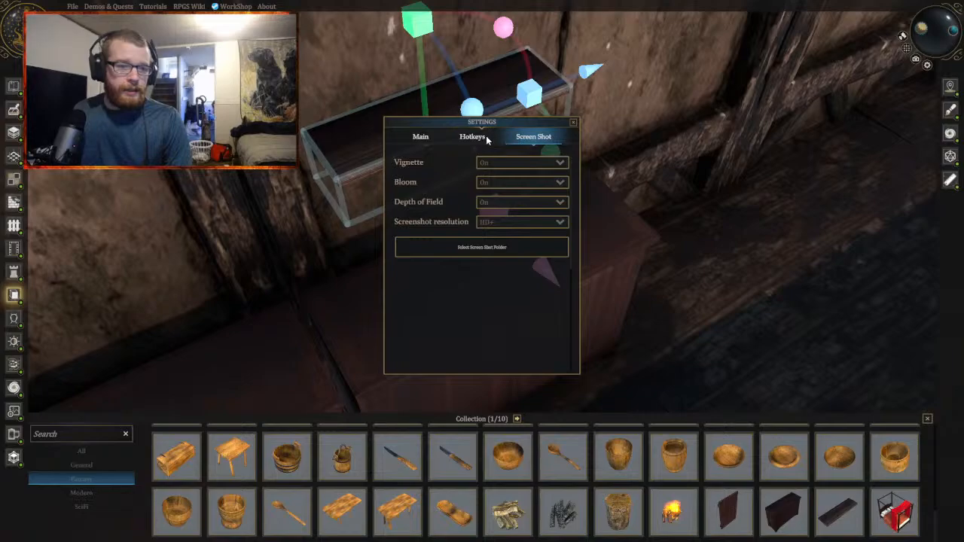
left_click(486, 140)
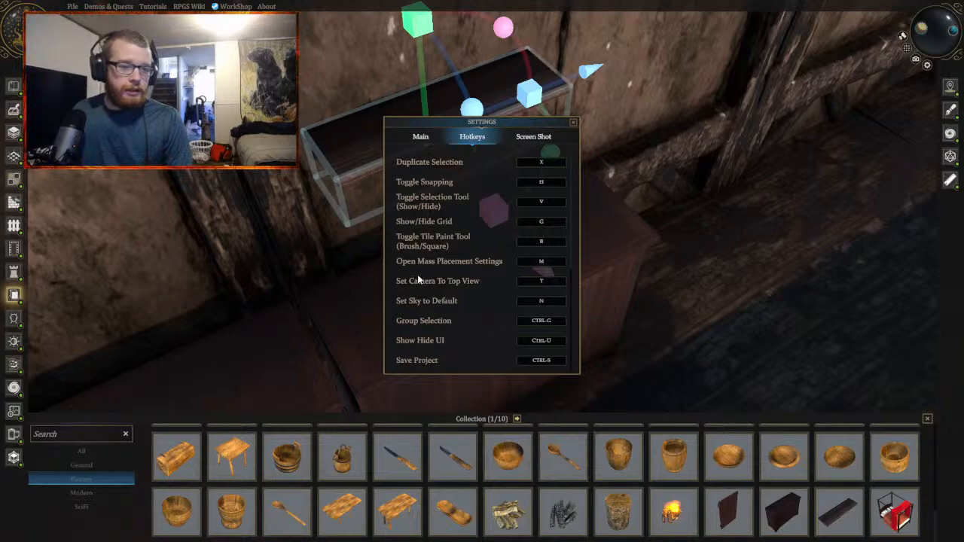
scroll(453, 310, "down", 3)
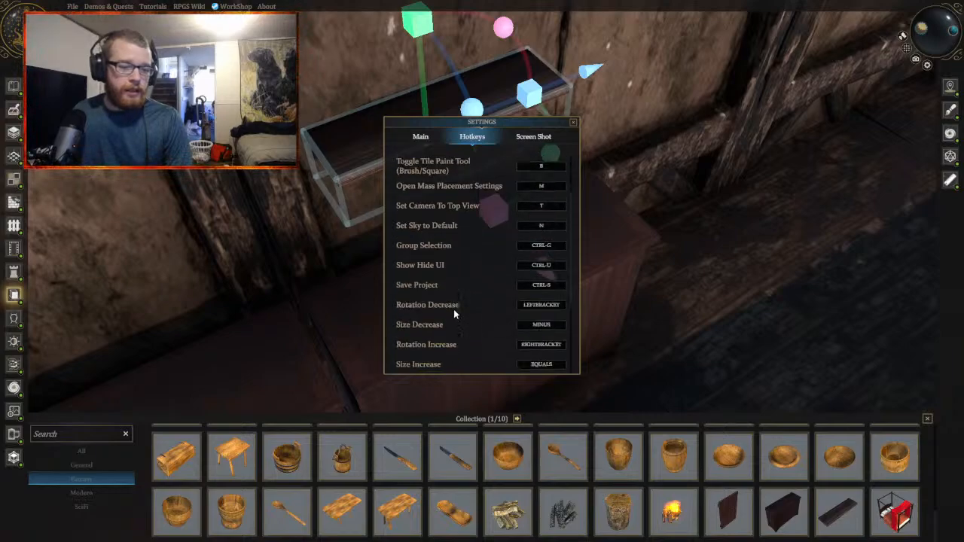
scroll(453, 309, "down", 3)
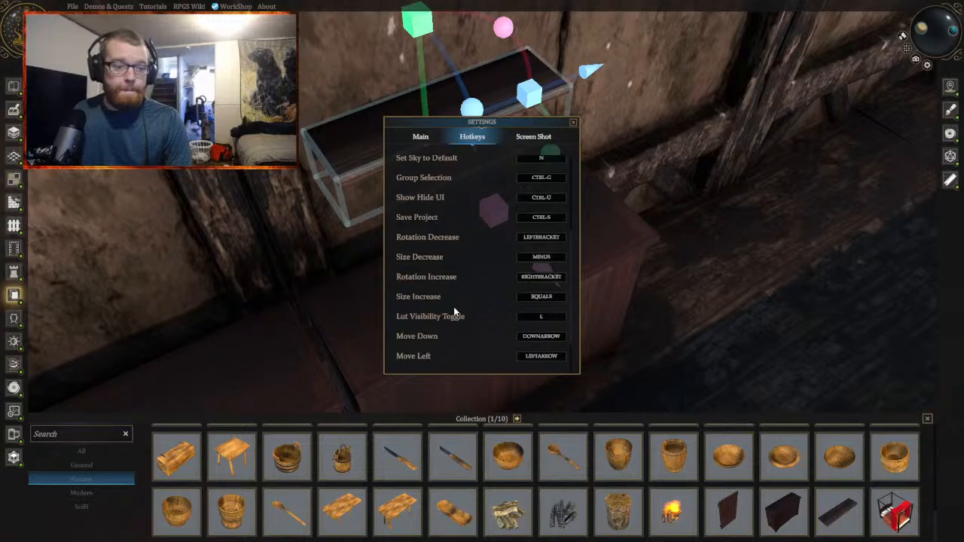
scroll(463, 256, "up", 3)
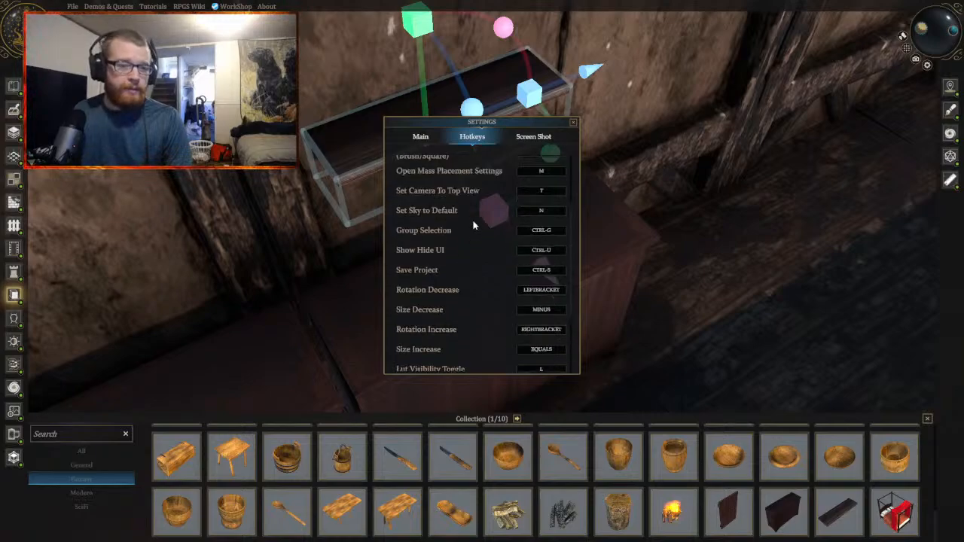
left_click(573, 123)
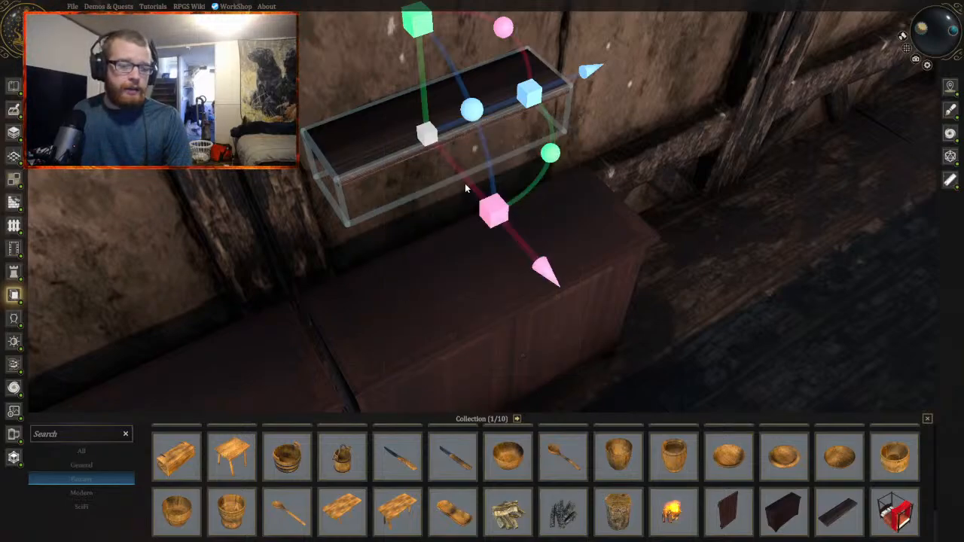
right_click_drag(465, 183, 444, 214)
key("w")
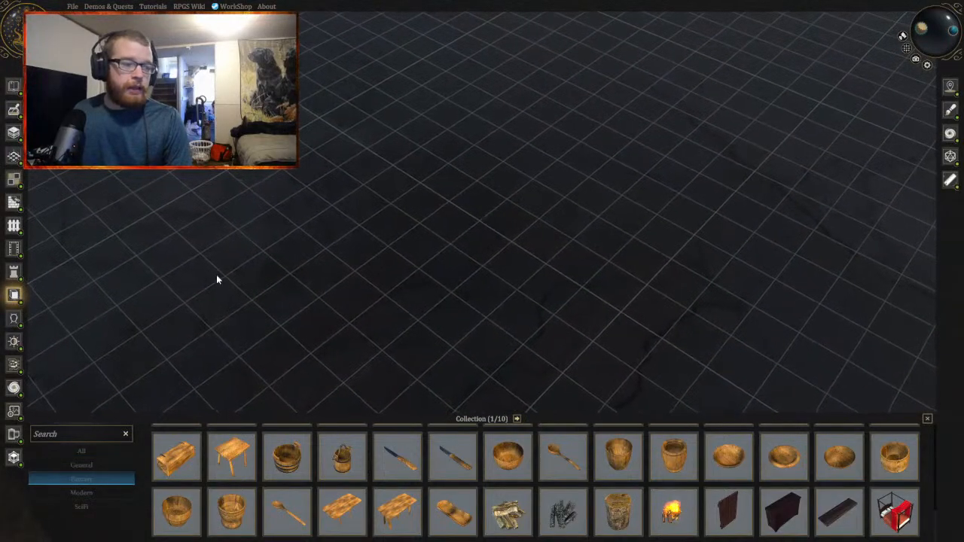
left_click(13, 297)
left_click(13, 297)
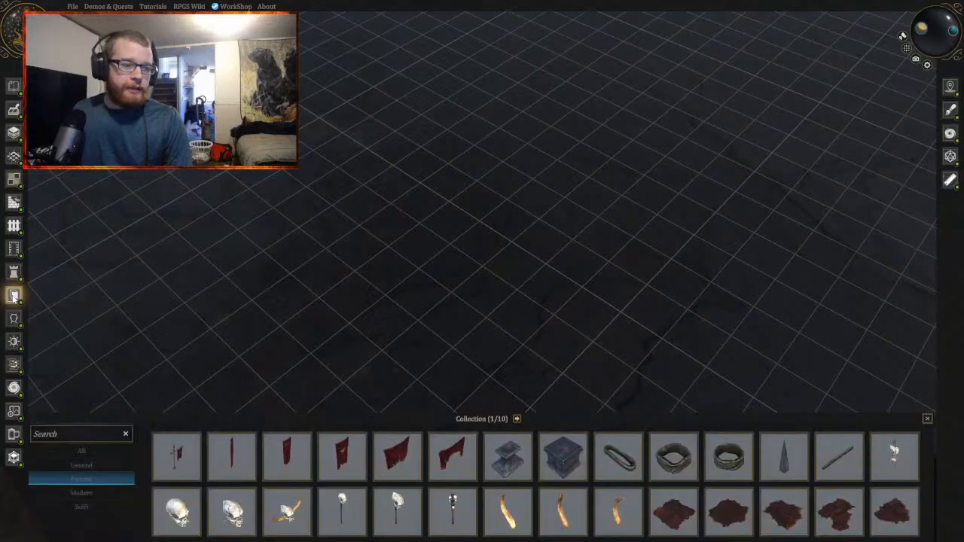
left_click(13, 296)
left_click(12, 297)
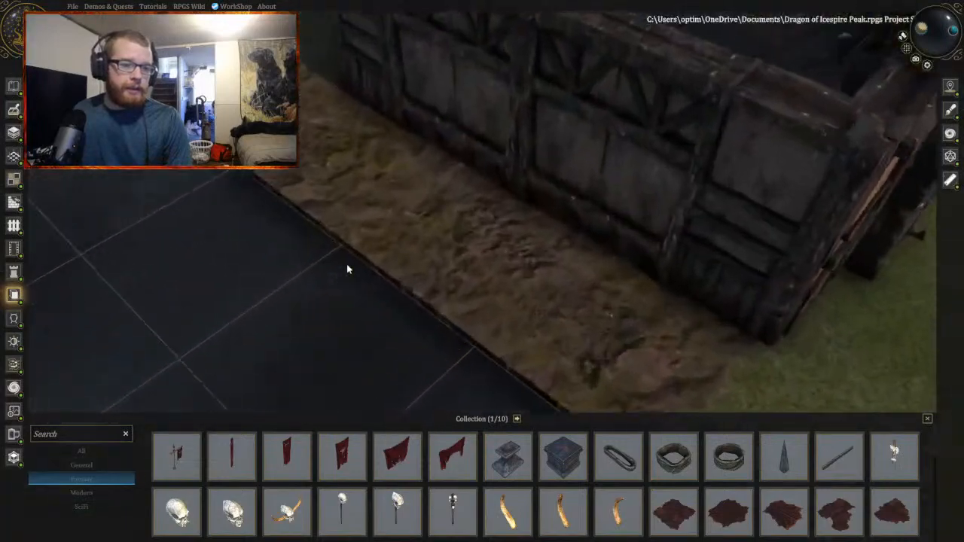
Step: Try to rotate the wall shelf about its vertical axis with the transform gizmo, and turn it back against the wall
key("w")
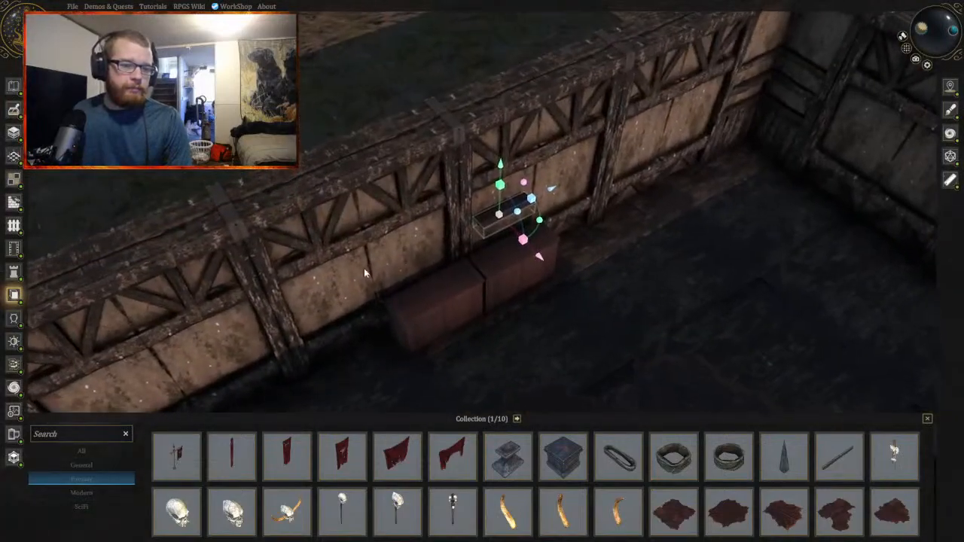
scroll(558, 290, "up", 3)
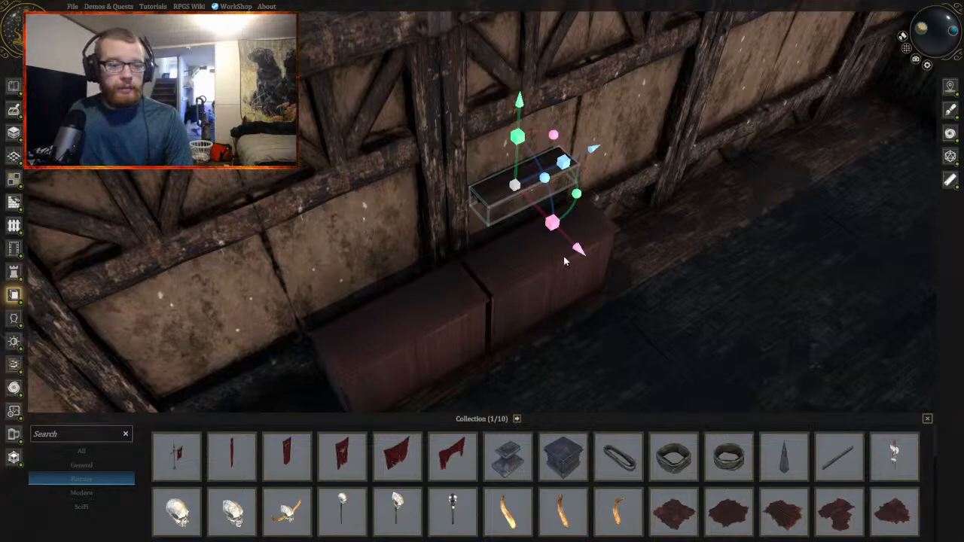
key("d")
left_click_drag(497, 194, 506, 130)
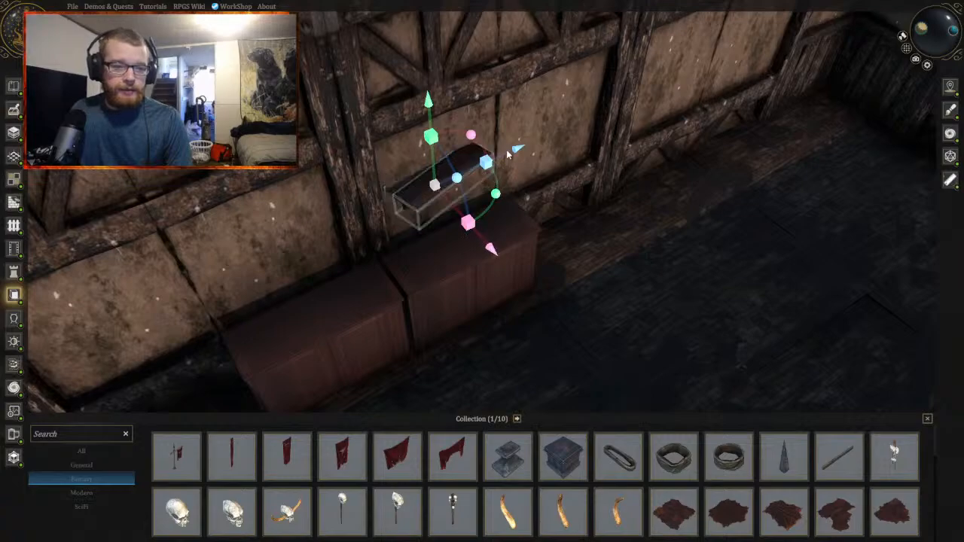
left_click_drag(509, 175, 505, 210)
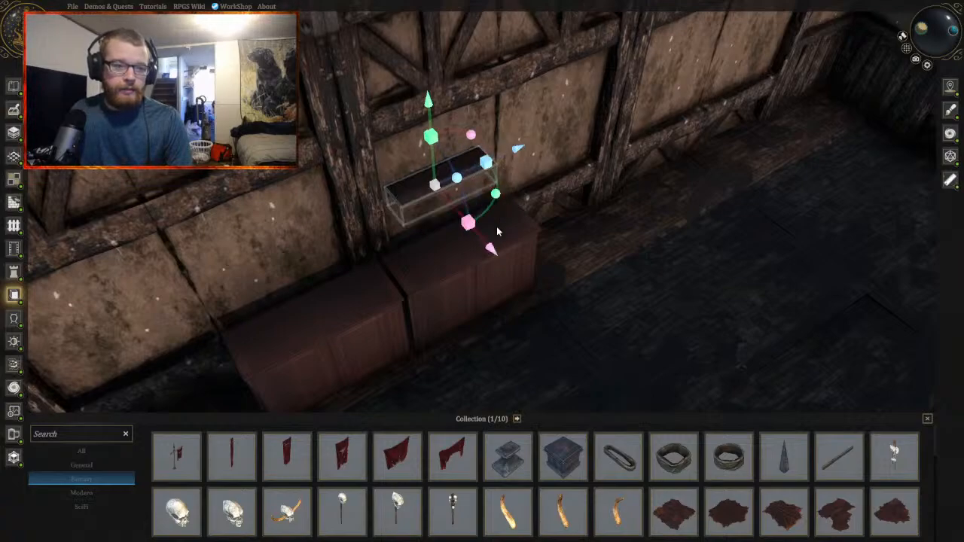
Step: Scale the wall shelf down with the gizmo's scale handles so it is shorter along the wall
key("w")
scroll(441, 222, "up", 5)
key("s")
scroll(448, 229, "down", 3)
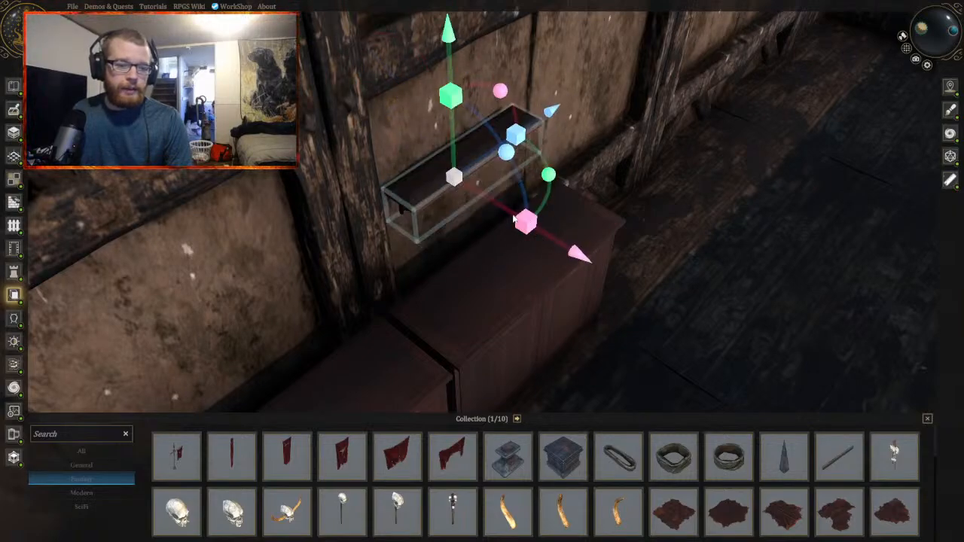
mouse_move(521, 226)
left_mouse_down()
mouse_move(506, 214)
mouse_move(546, 240)
mouse_move(505, 215)
left_mouse_up()
mouse_move(453, 176)
left_mouse_down()
mouse_move(467, 183)
mouse_move(445, 179)
left_mouse_up()
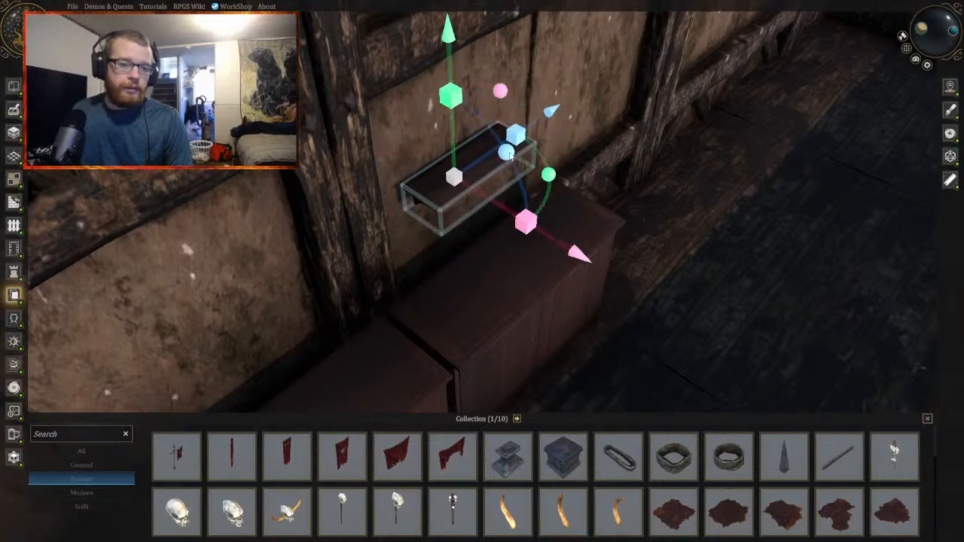
mouse_move(533, 139)
left_mouse_down()
mouse_move(512, 155)
mouse_move(535, 141)
left_mouse_up()
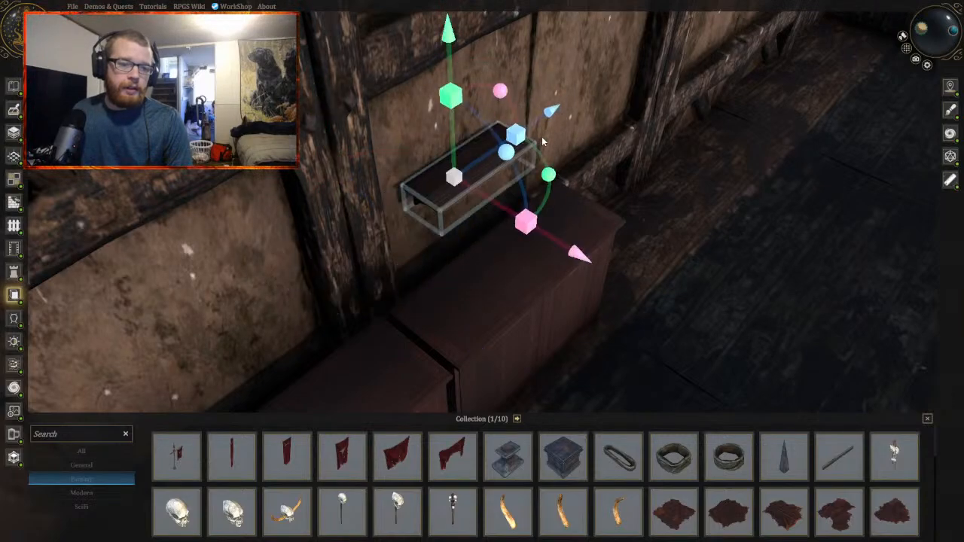
Step: Place a duplicate of the scaled shelf on the floor beside the consoles, and delete that copy
key("d")
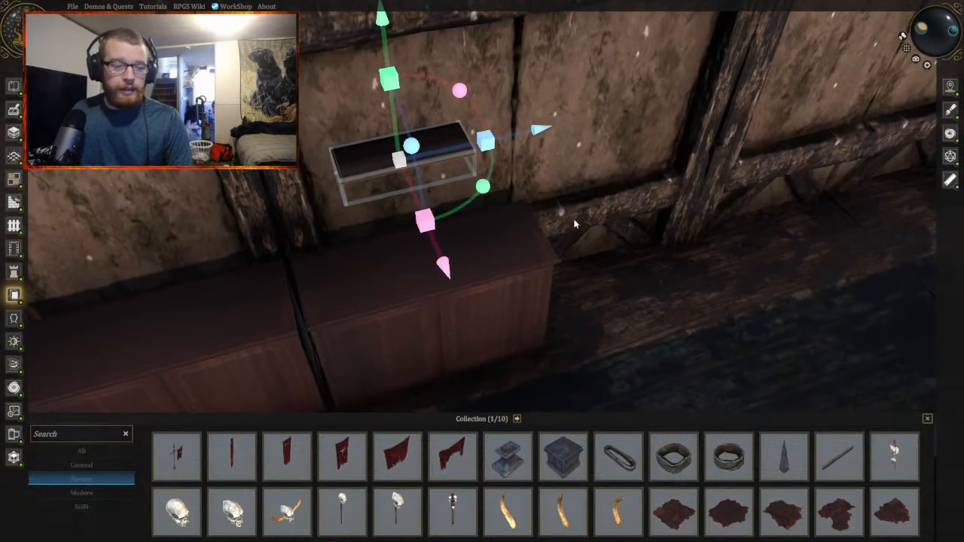
mouse_move(445, 265)
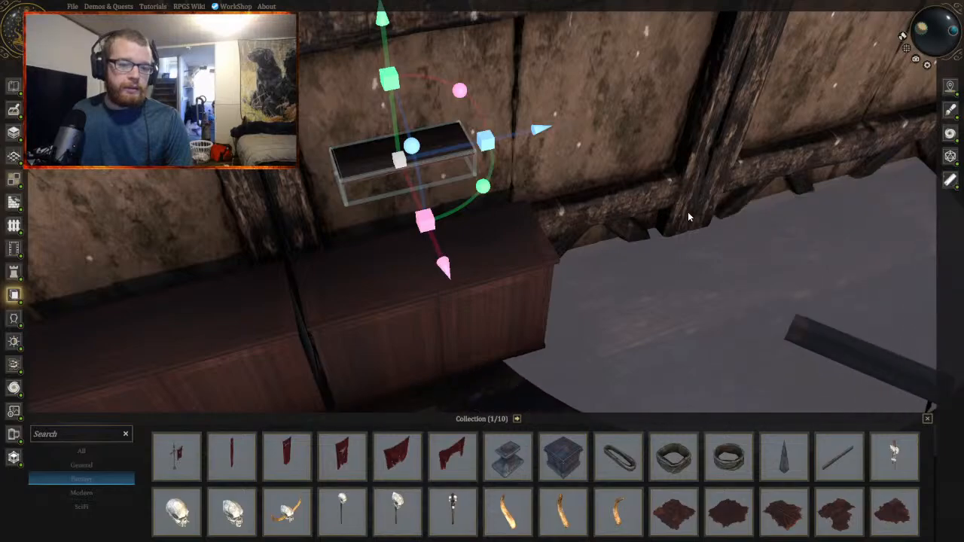
key("s")
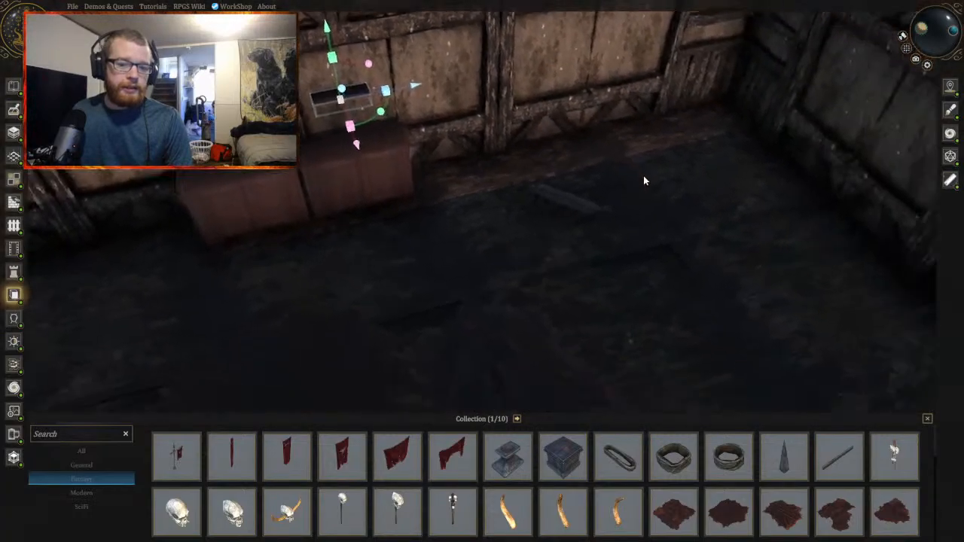
key("w")
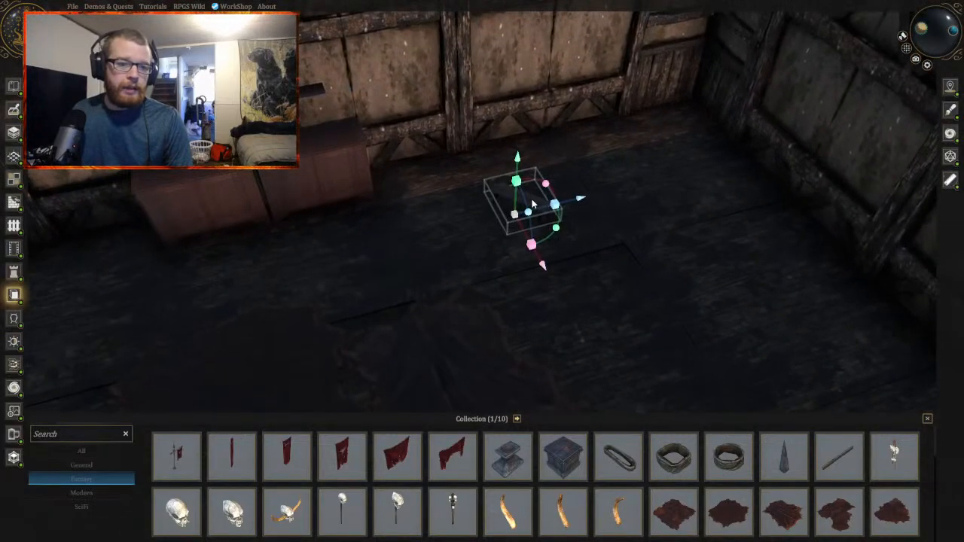
key("Delete")
key("a")
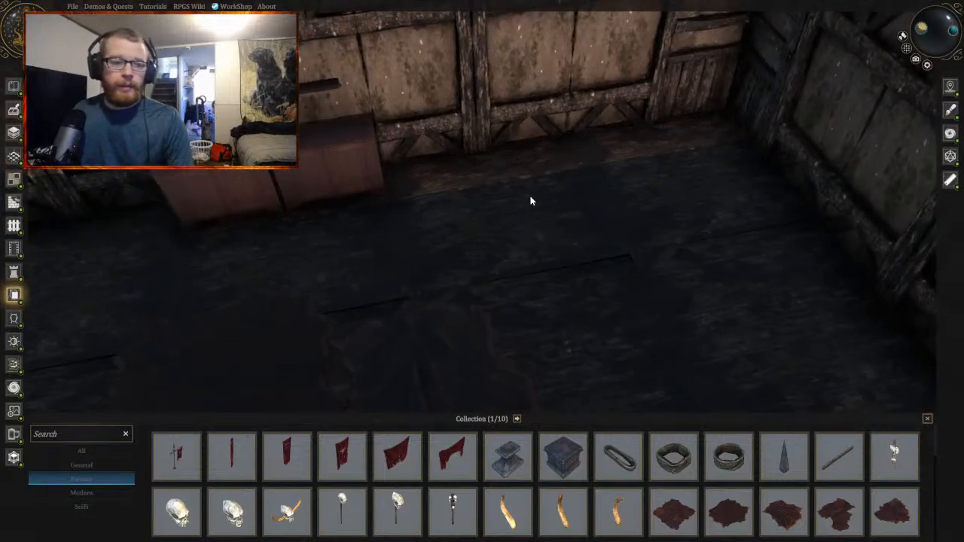
Step: Reselect the scaled shelf on the wall above the second console
left_click(469, 172)
key("s")
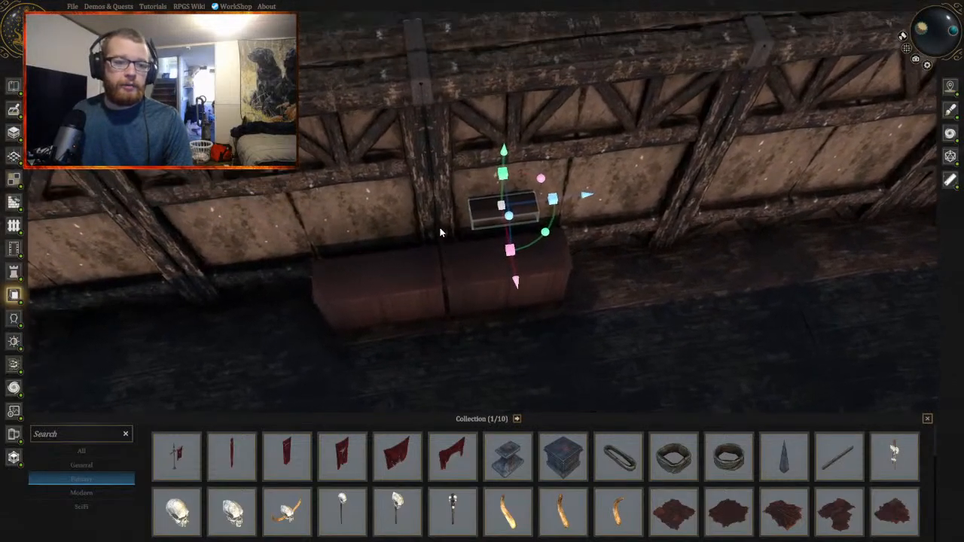
key("f")
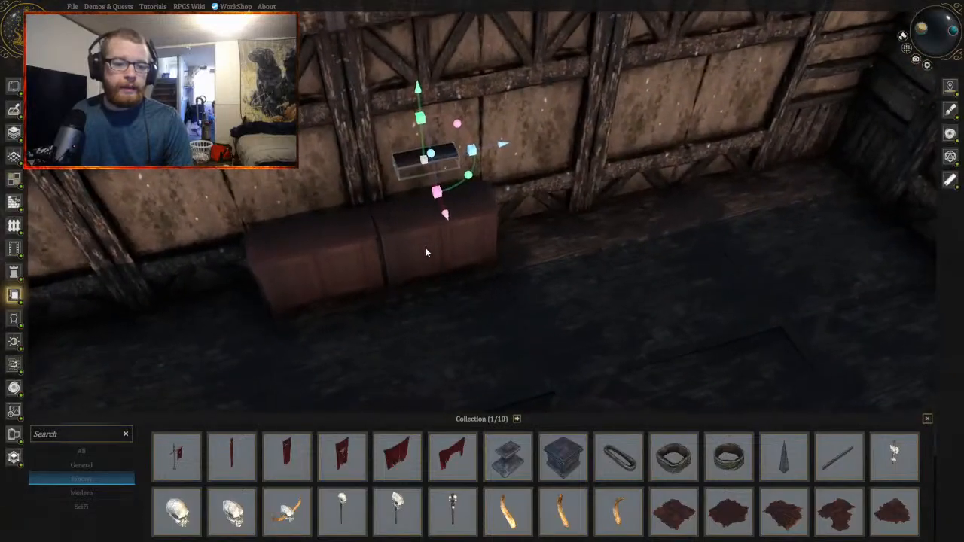
middle_click_drag(425, 249, 424, 255)
key("a")
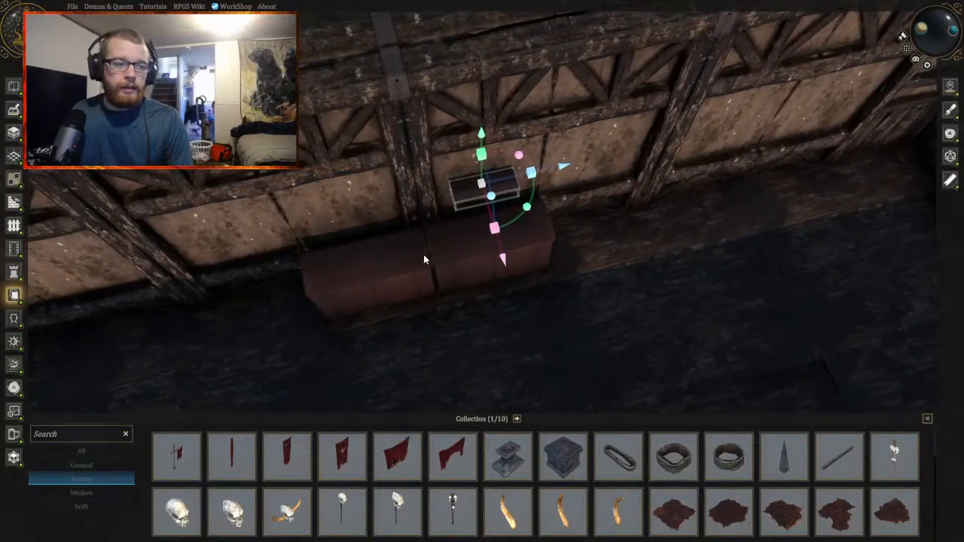
Step: Push the scaled shelf back toward the wall above the second console with the gizmo's move arrow, and deselect it
scroll(426, 254, "up", 2)
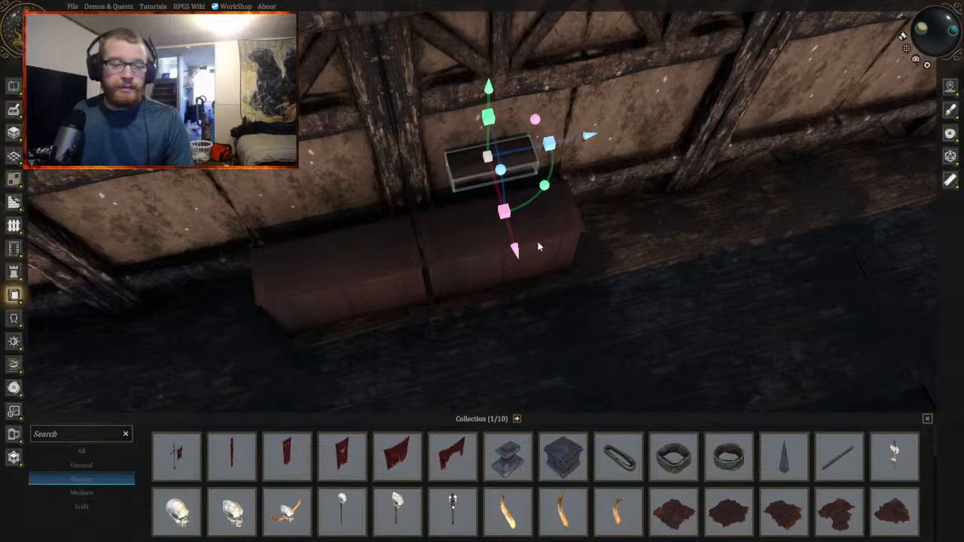
middle_click_drag(515, 248, 516, 243)
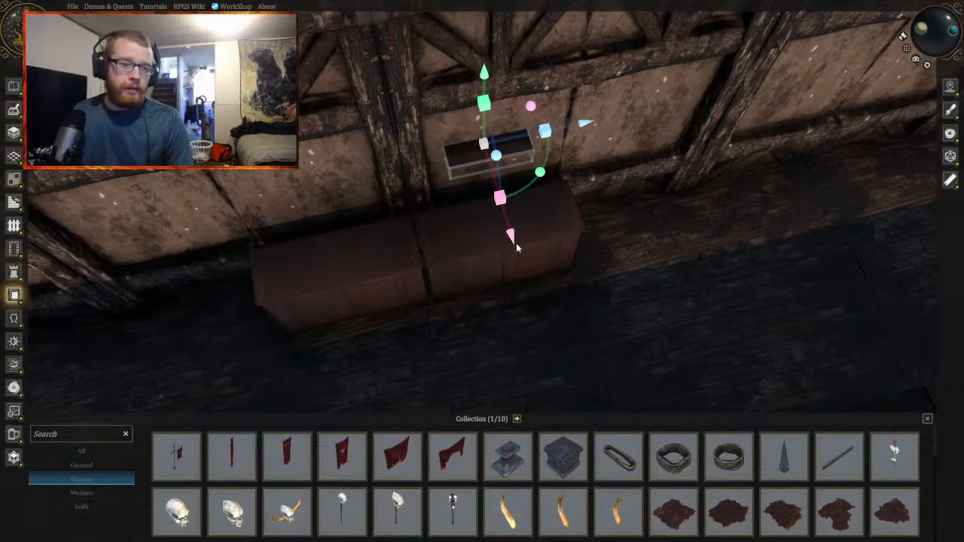
scroll(473, 238, "up", 3)
scroll(506, 228, "down", 5)
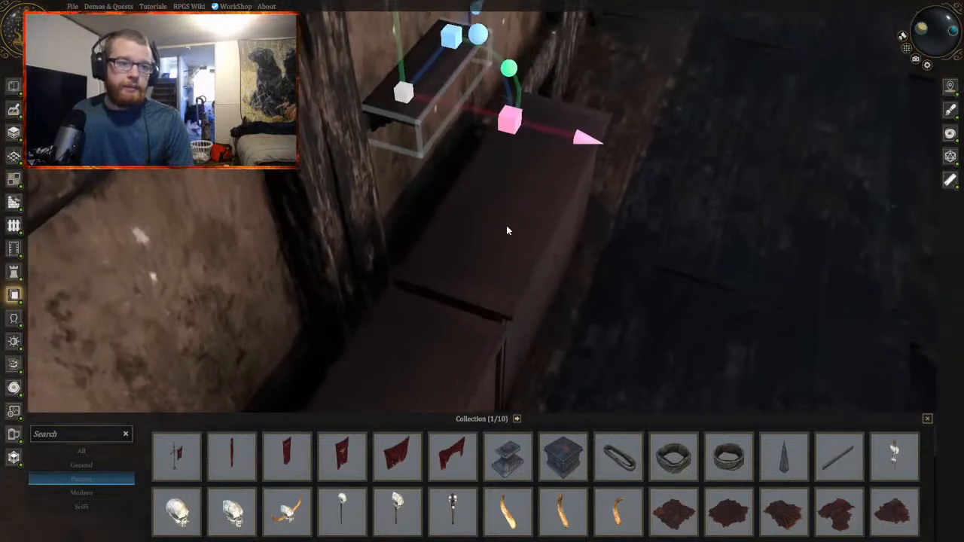
middle_click_drag(504, 228, 576, 149)
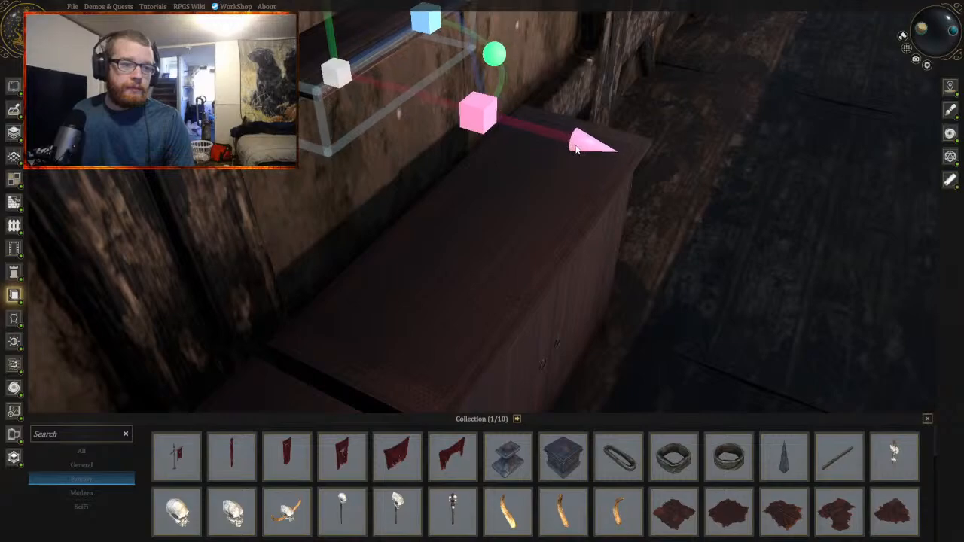
left_click(752, 223)
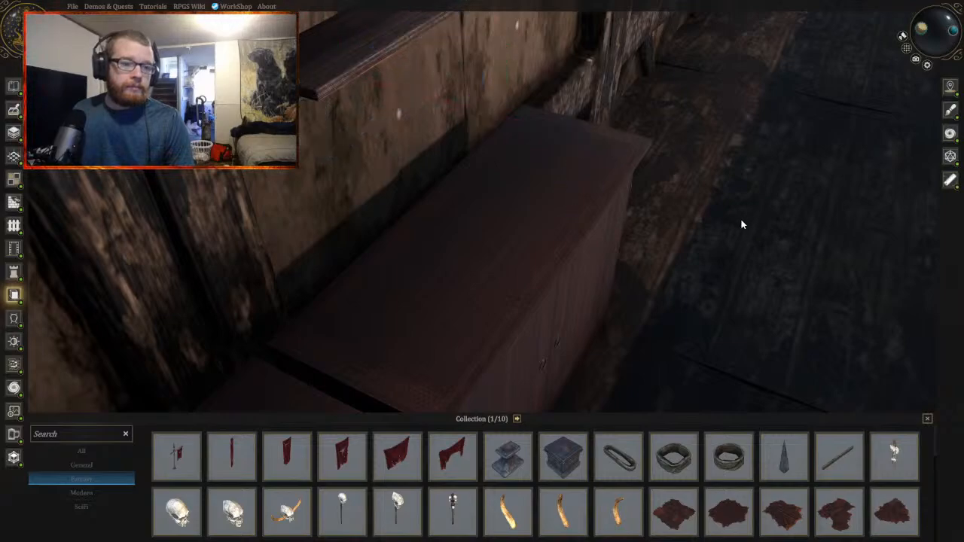
Step: Delete the scaled wall shelf above the second console, and undo the deletion
middle_click_drag(743, 222, 465, 179)
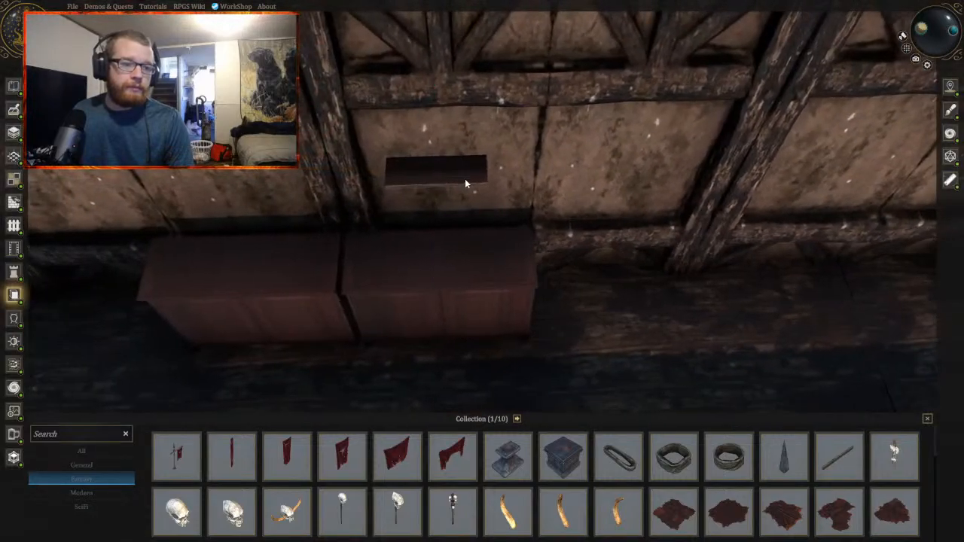
left_click(463, 181)
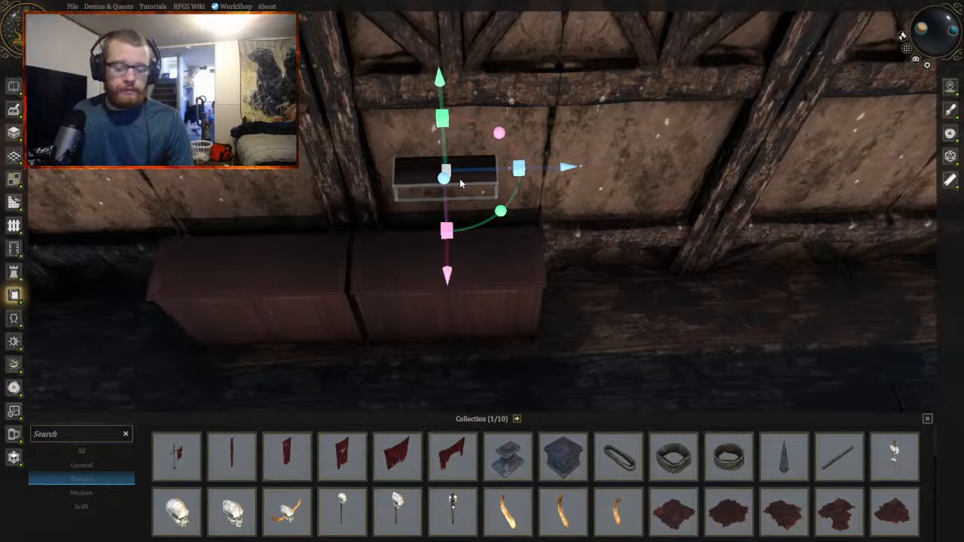
key("d")
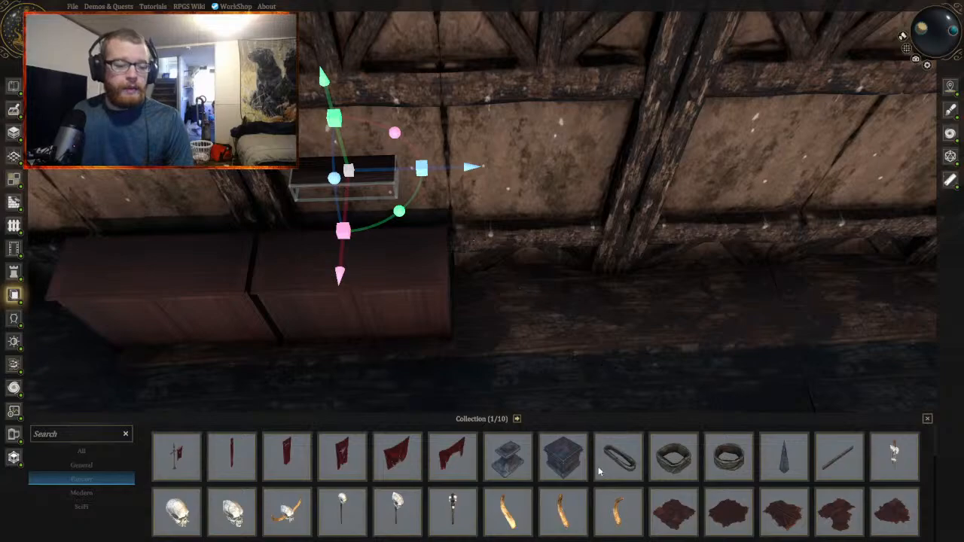
left_click(393, 193)
left_click(335, 224)
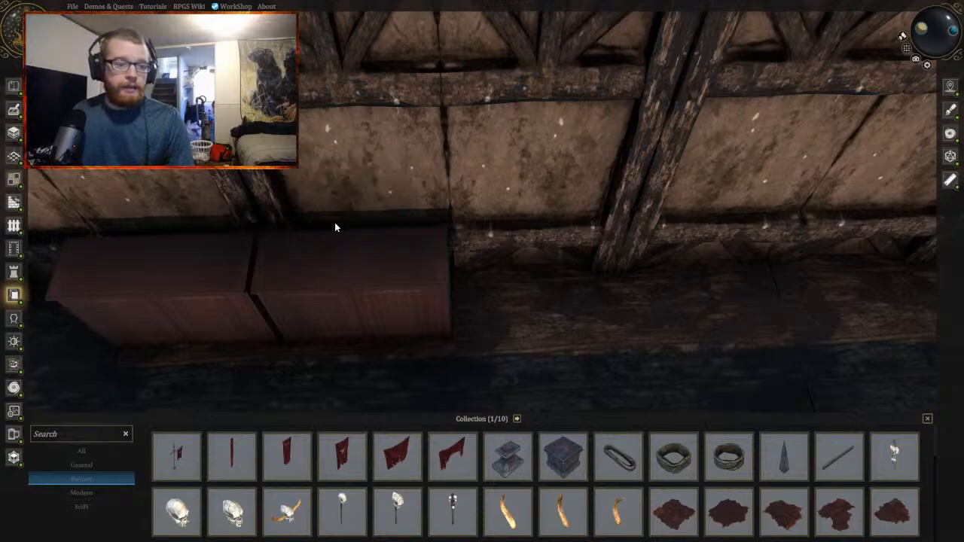
key("ctrl+z")
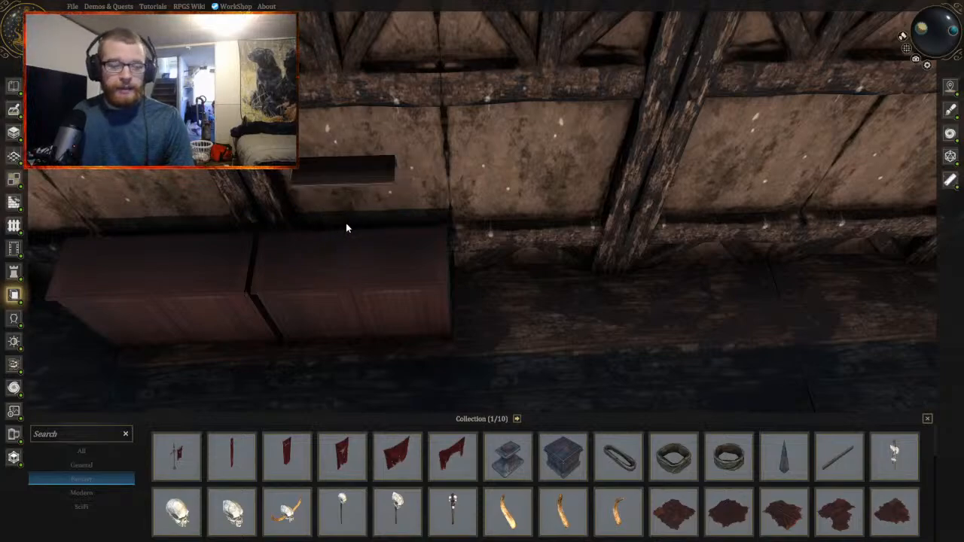
Step: Duplicate Shelf 01 onto the wall beside the original, and pull the copy slightly out from the wall with the gizmo
left_click(355, 175)
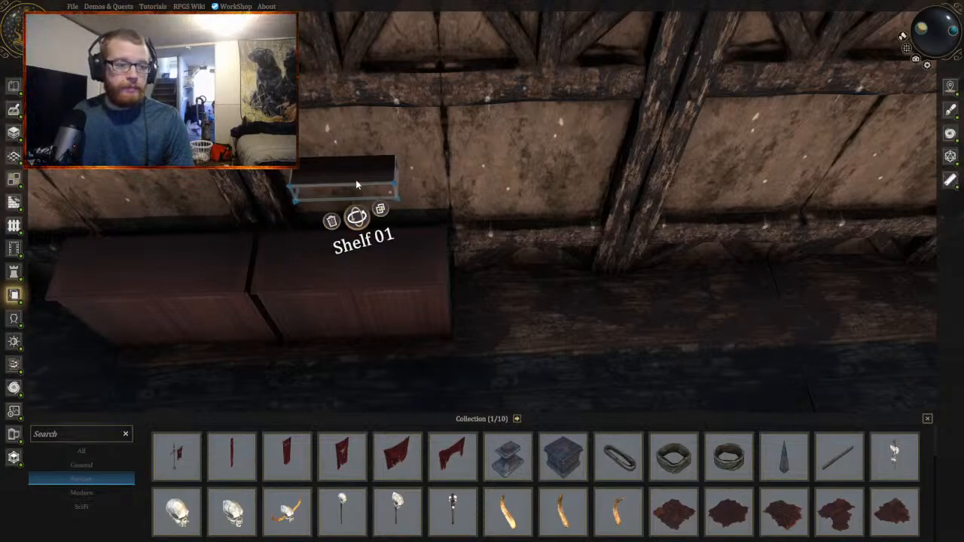
left_click(382, 211)
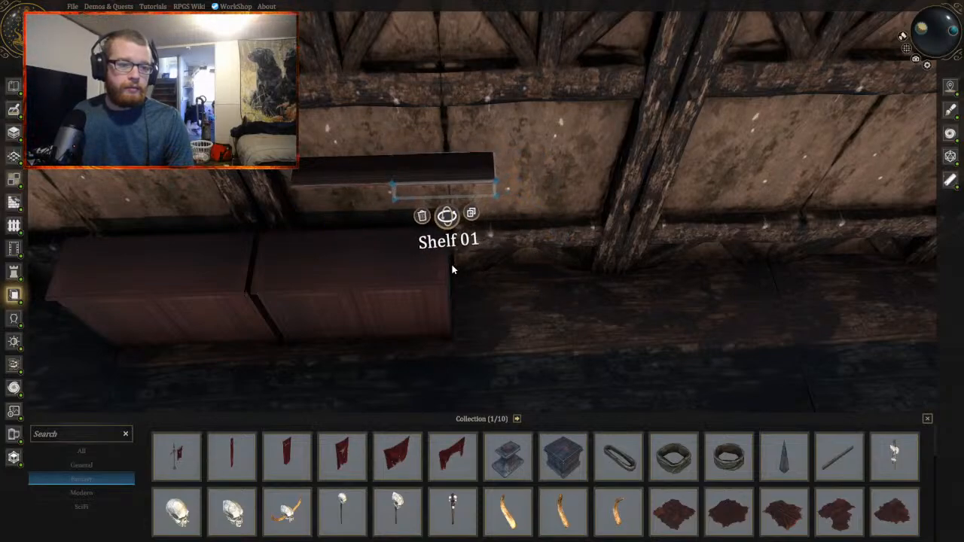
left_click(452, 269)
scroll(452, 269, "up", 3)
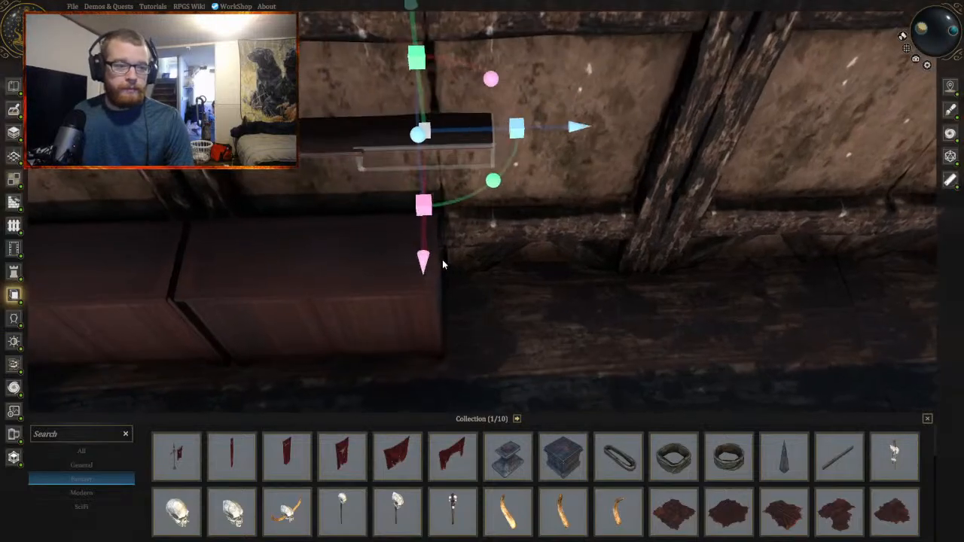
left_click_drag(457, 269, 448, 268)
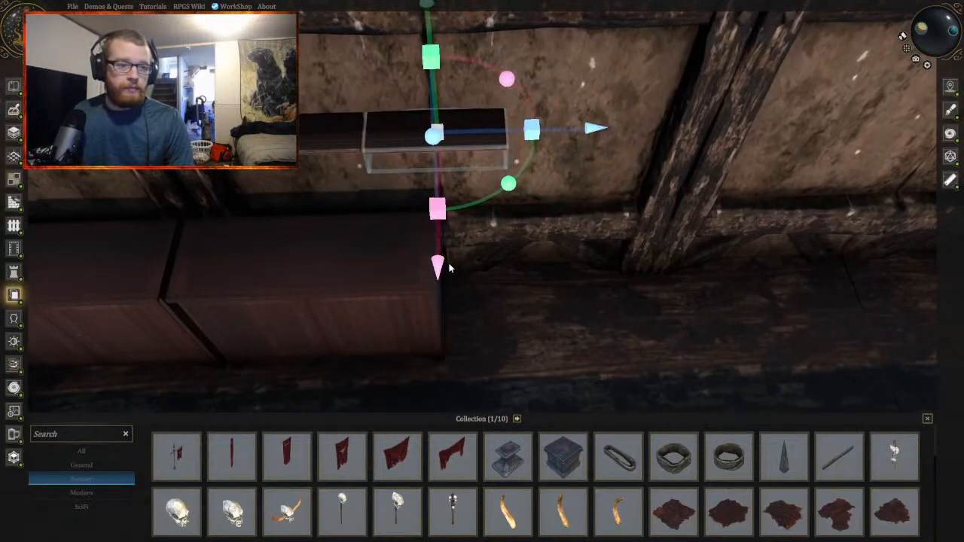
Step: Slide the duplicate shelf along the wall until it joins the original, align their front edges, and deselect it
middle_click_drag(562, 248, 574, 229)
key("w")
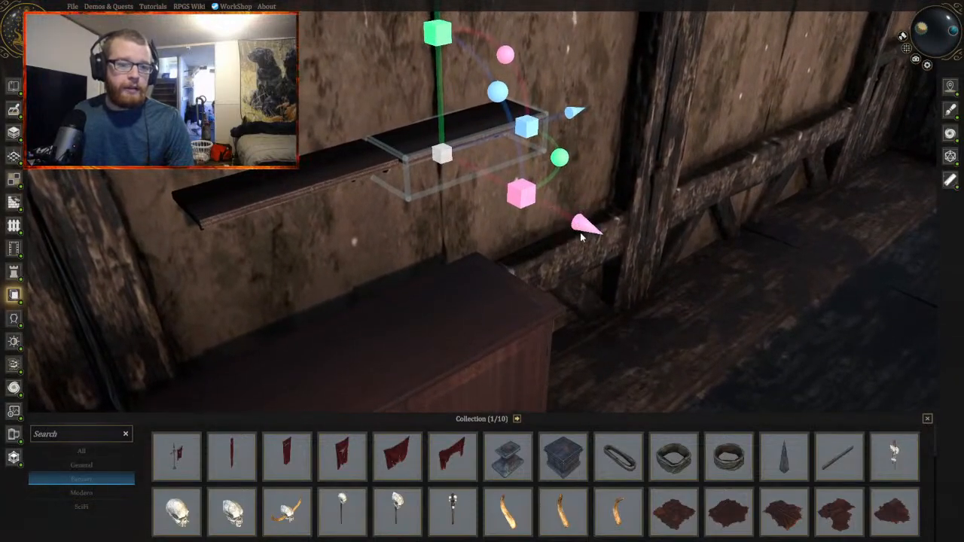
left_click_drag(577, 113, 564, 116)
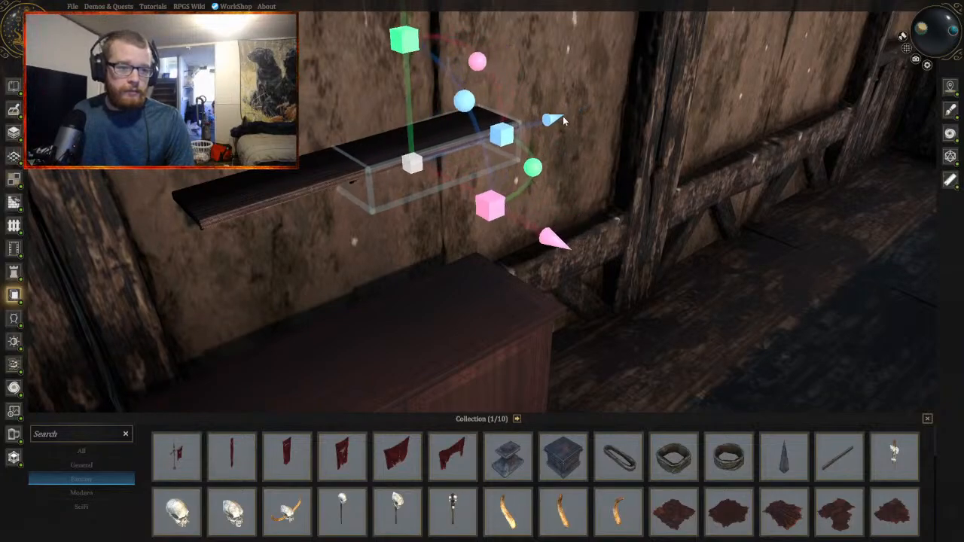
key("w")
right_click_drag(455, 198, 449, 198)
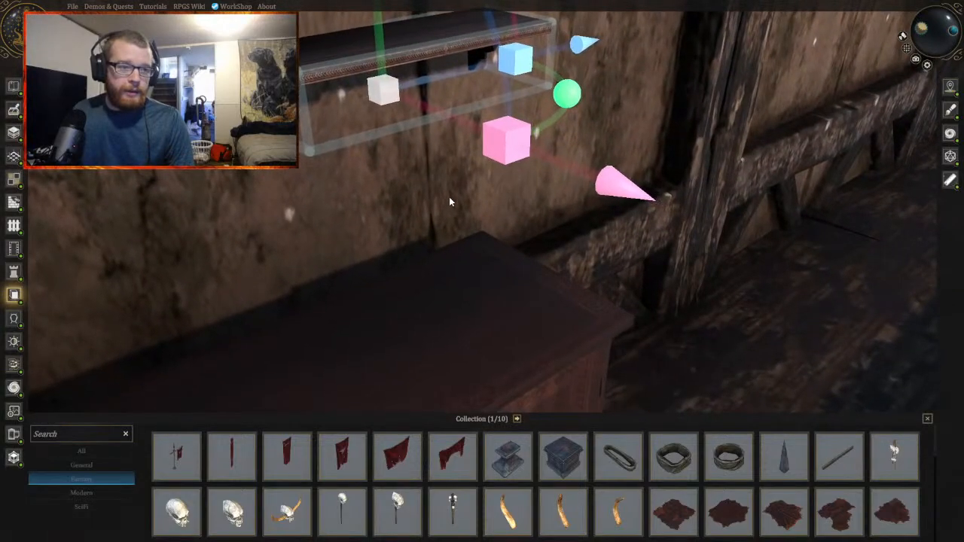
key("a")
key("s")
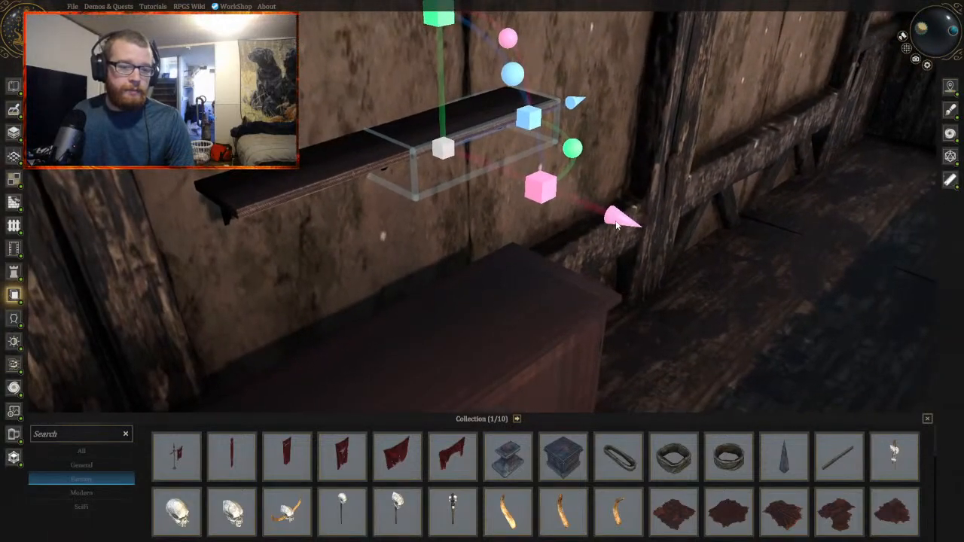
left_click_drag(609, 218, 604, 220)
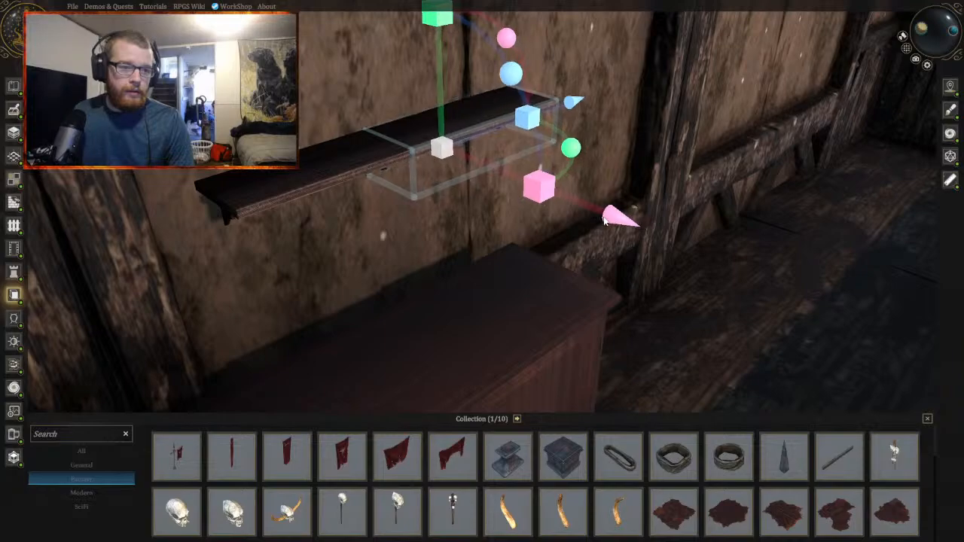
left_click(763, 244)
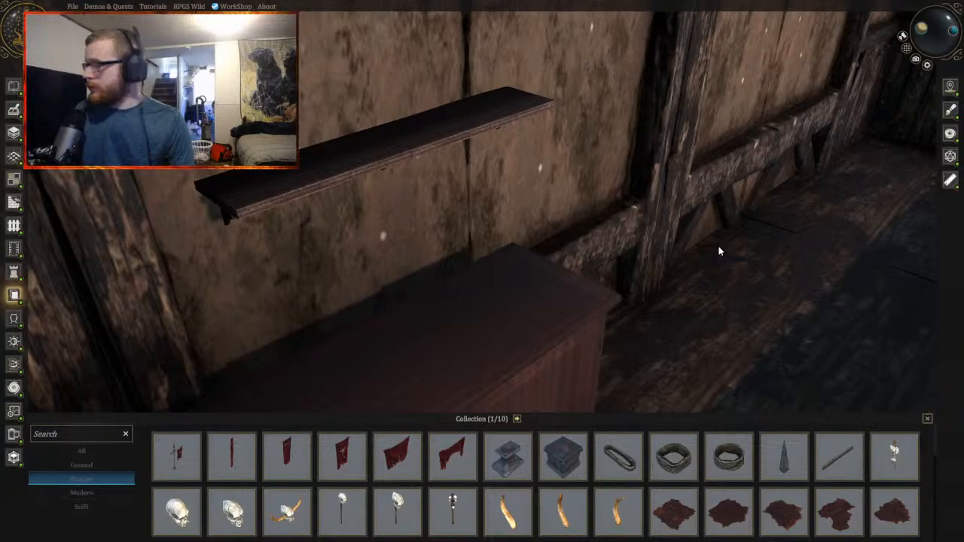
Step: Select the console beneath the joined shelves and slide it along the wall with the gizmo, away from the other console
key("q")
key("d")
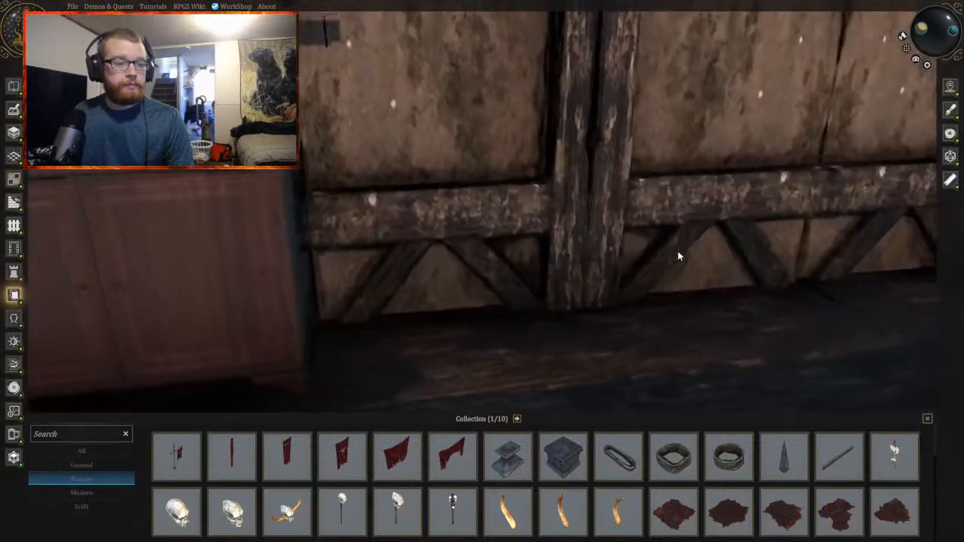
key("a")
key("q")
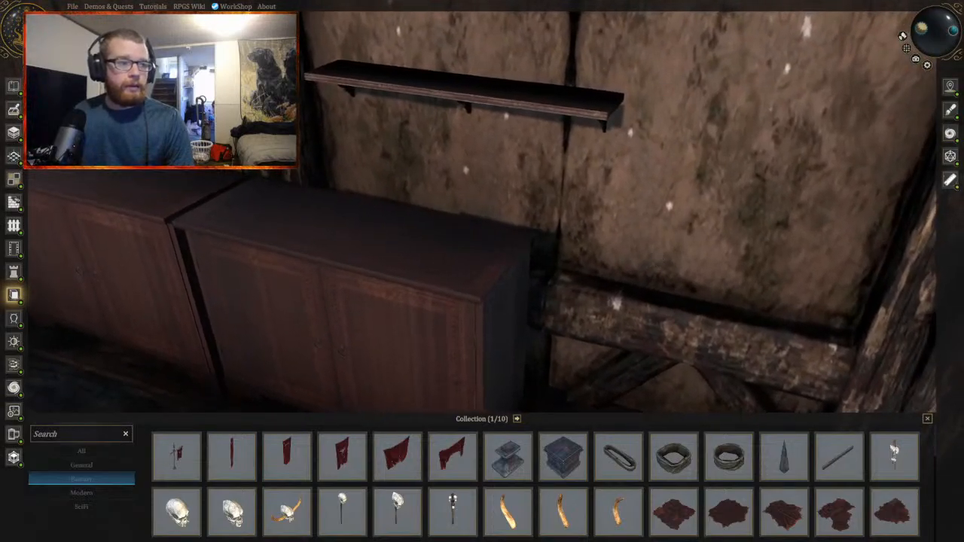
key("e")
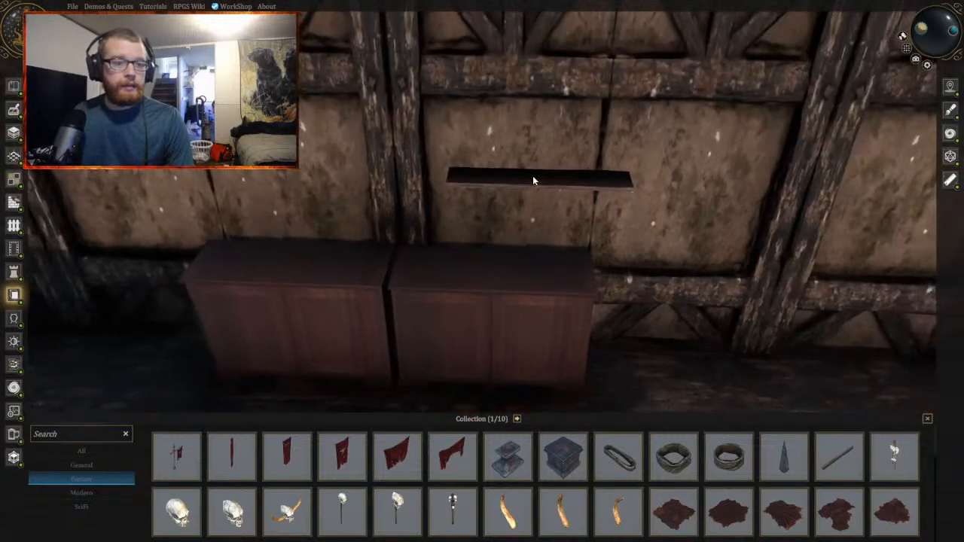
left_click(525, 181)
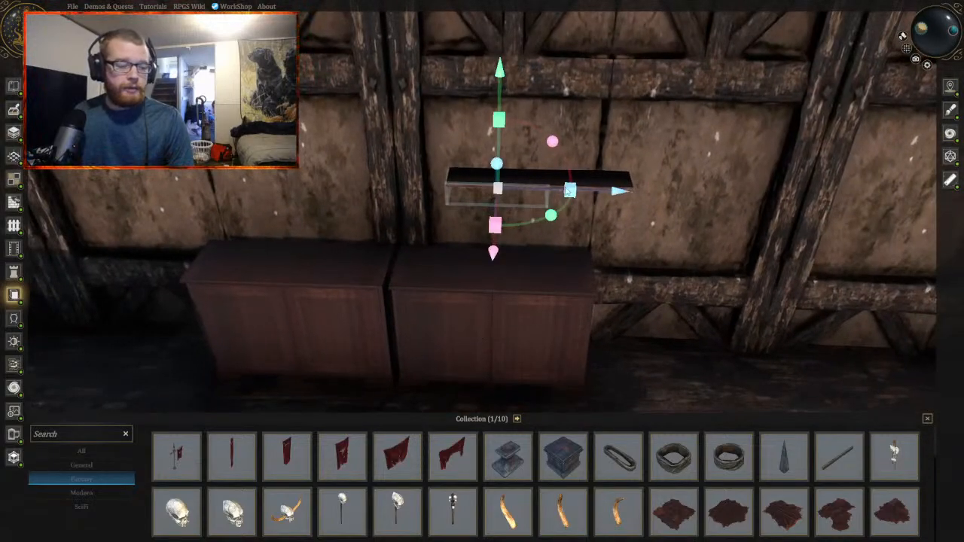
key("d")
left_click(315, 301)
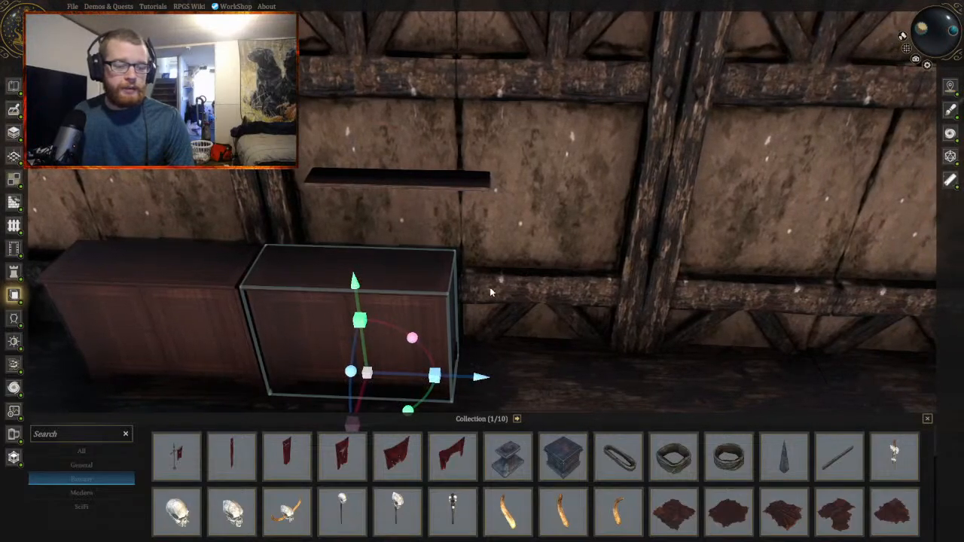
left_click_drag(487, 381, 540, 387)
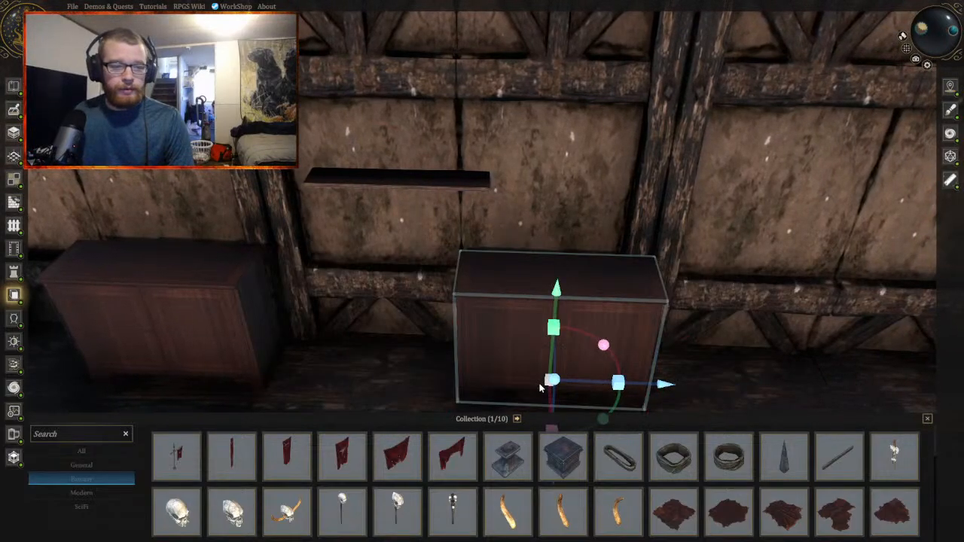
Step: Move the separate cabinet along the wall until it stands flush beside the other cabinet
left_click(195, 311)
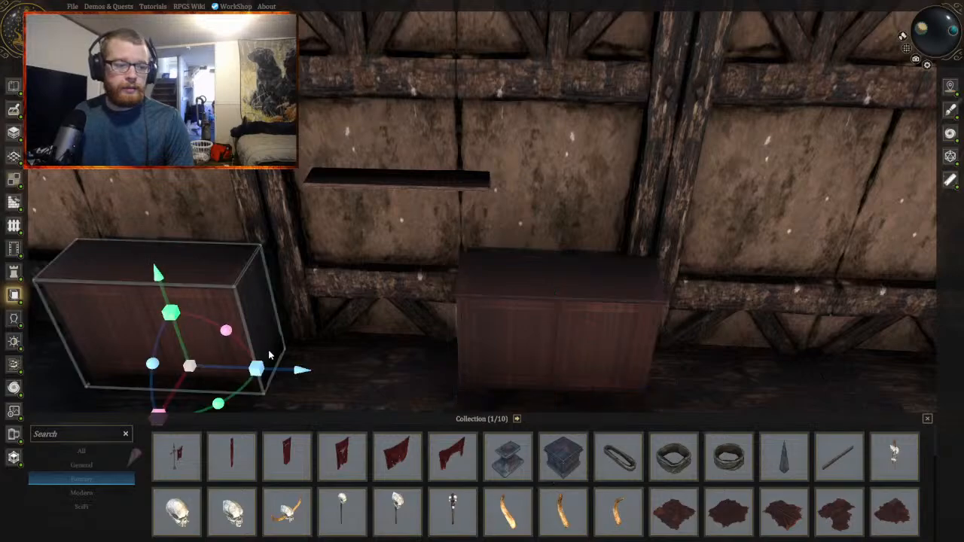
left_click(290, 368)
left_click(226, 343)
left_click_drag(286, 370, 360, 386)
left_click(723, 360)
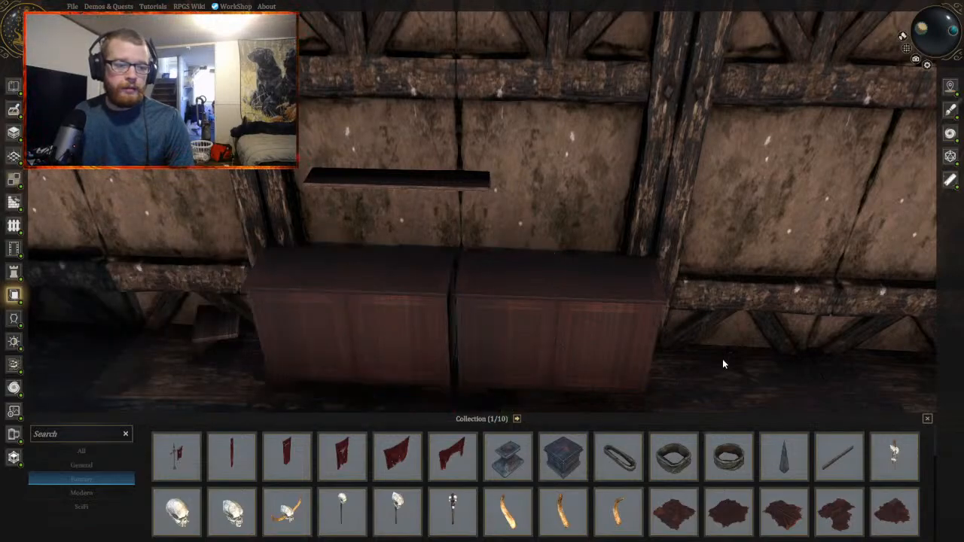
Step: Slide the wall shelf above the cabinets along the wall until it meets the vertical timber post
right_click_drag(445, 324, 463, 336)
left_click(462, 205)
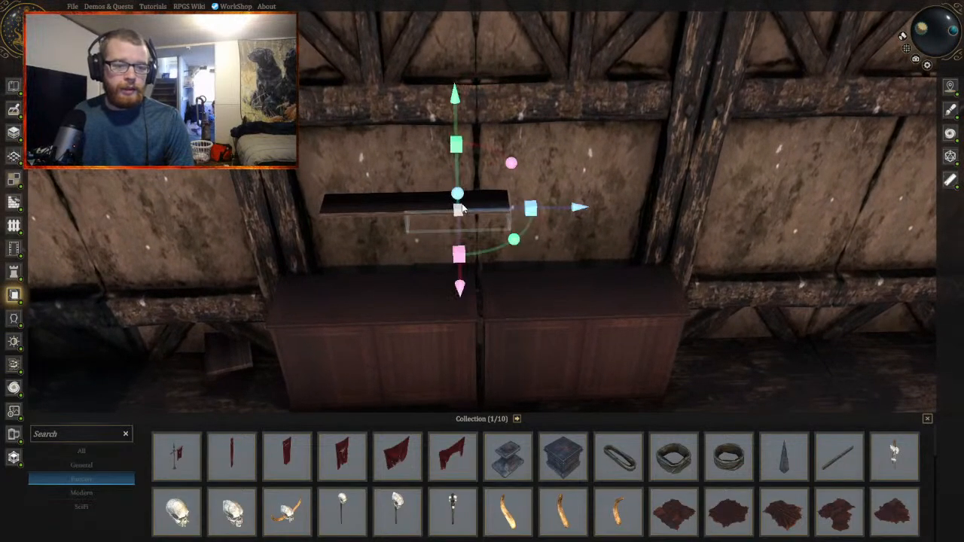
left_click(370, 205)
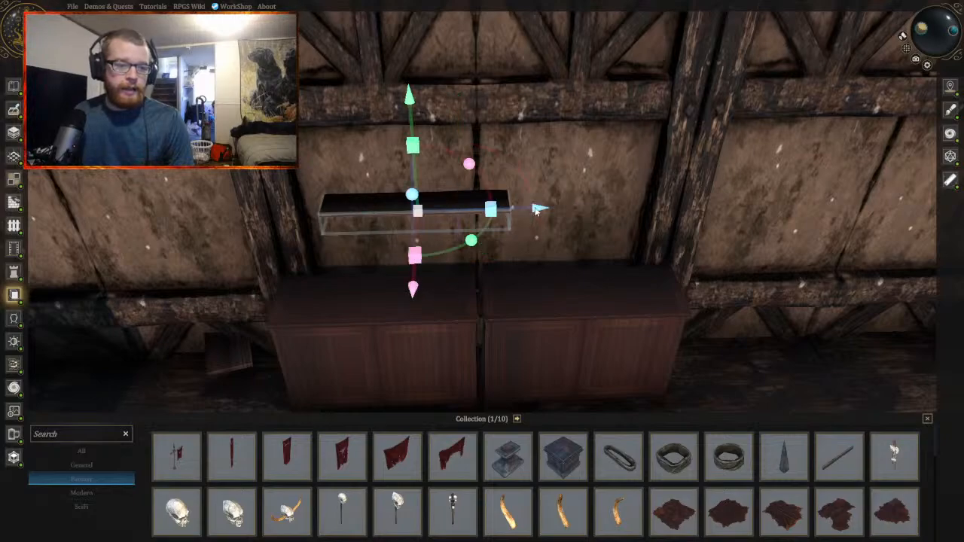
mouse_move(536, 210)
left_mouse_down()
mouse_move(445, 209)
mouse_move(537, 209)
mouse_move(508, 210)
mouse_move(527, 215)
left_mouse_up()
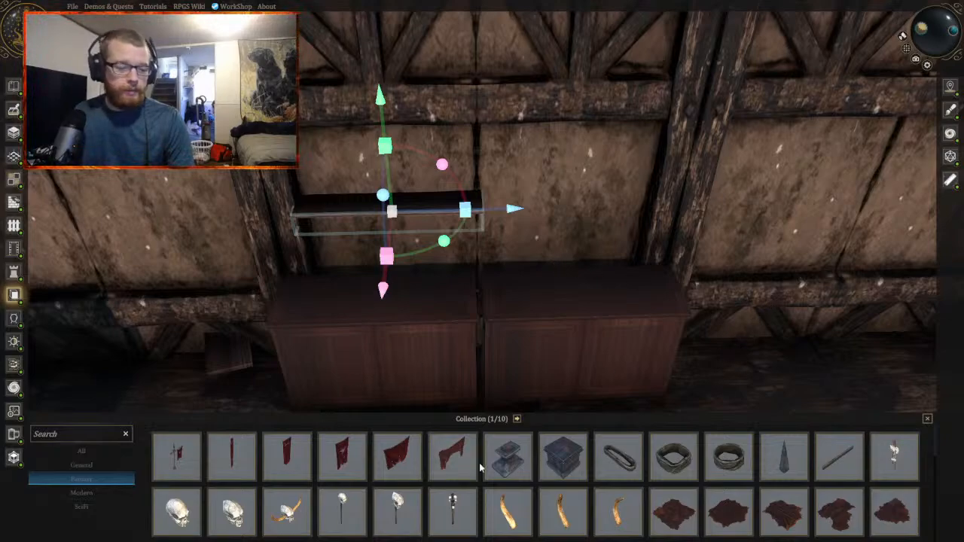
Step: Look through the first page of the Fantasy props and switch the collection to page 2
scroll(519, 472, "down", 2)
scroll(519, 470, "down", 3)
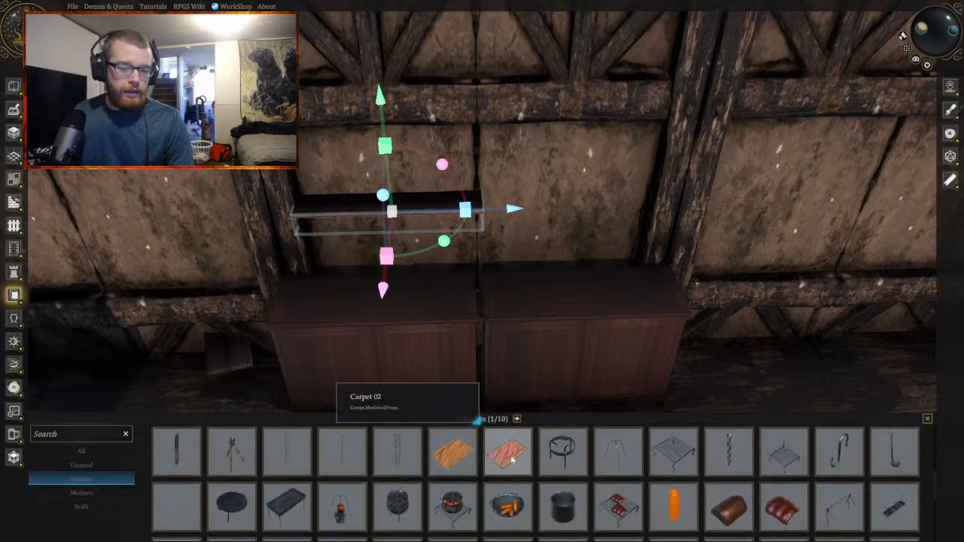
left_click(517, 419)
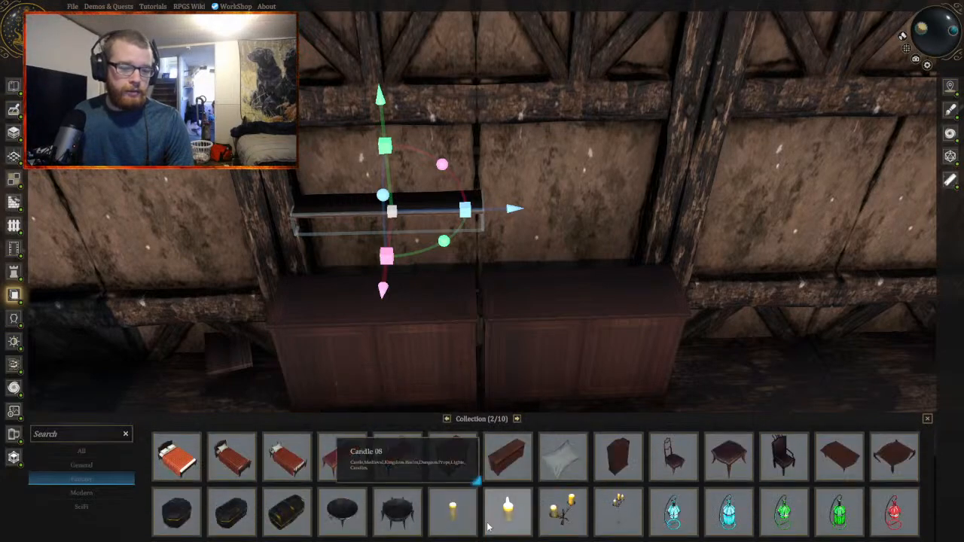
Step: Try to place a lit candle on the post end of the wall shelf
key("s")
left_click_drag(500, 522, 417, 209)
scroll(493, 209, "up", 3)
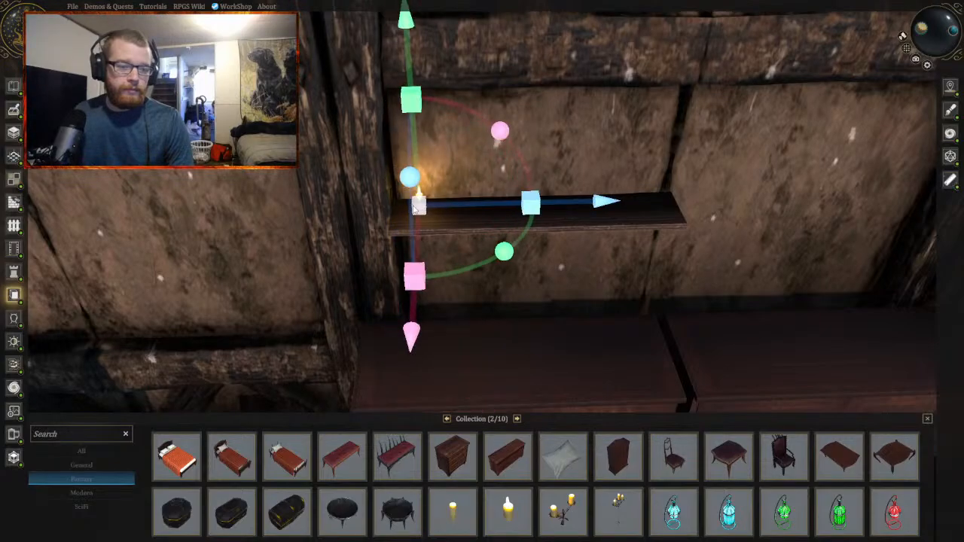
scroll(413, 206, "up", 3)
scroll(412, 205, "down", 1)
right_click_drag(413, 206, 385, 248)
scroll(382, 257, "up", 3)
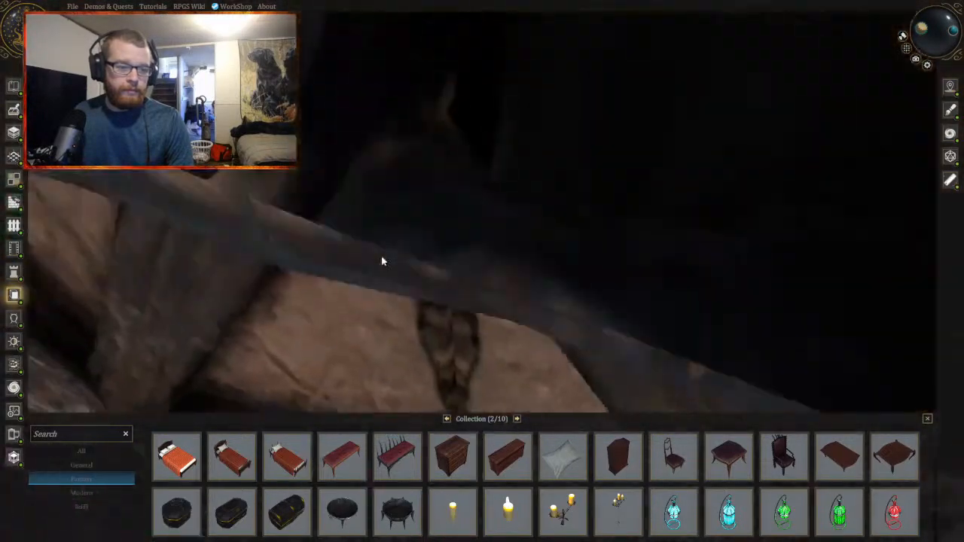
scroll(382, 262, "down", 3)
scroll(378, 249, "up", 1)
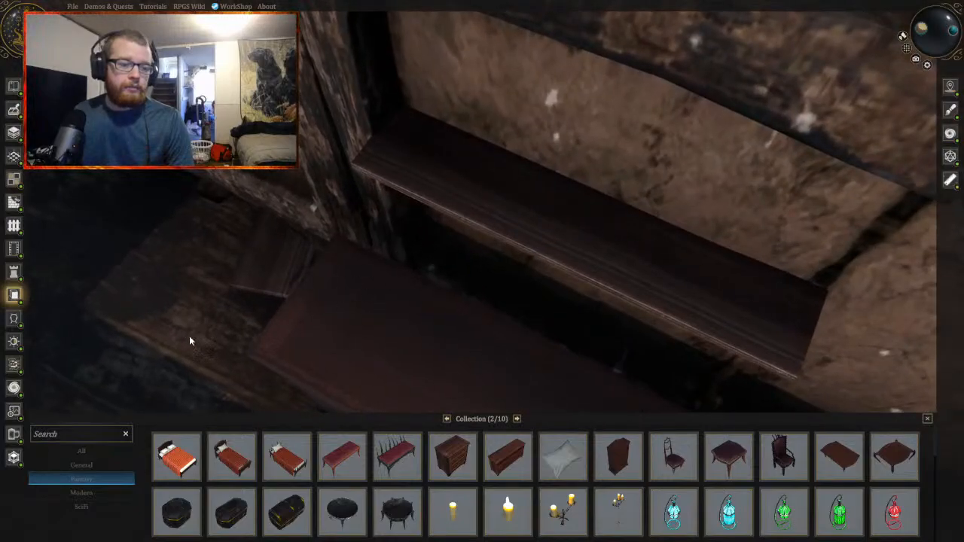
scroll(189, 336, "down", 5)
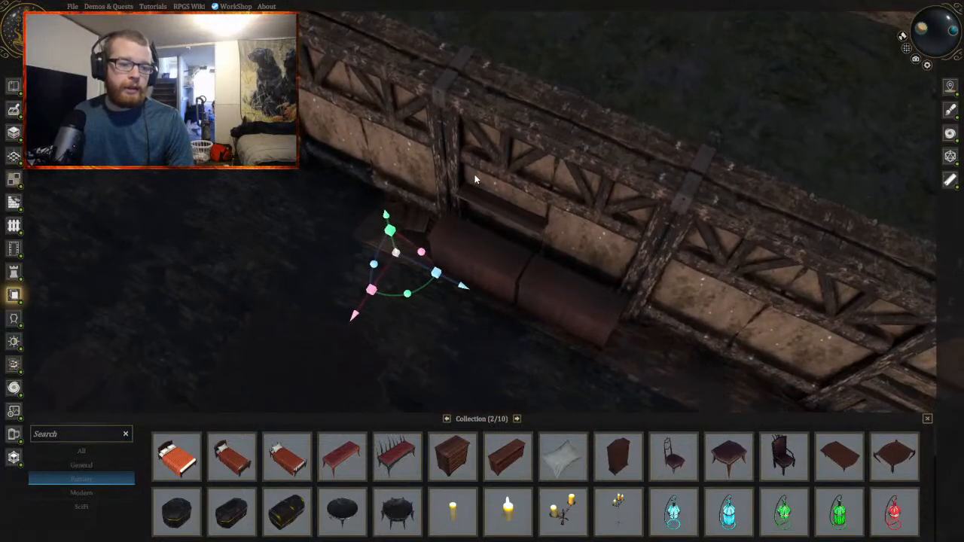
left_click(388, 233)
key("Escape")
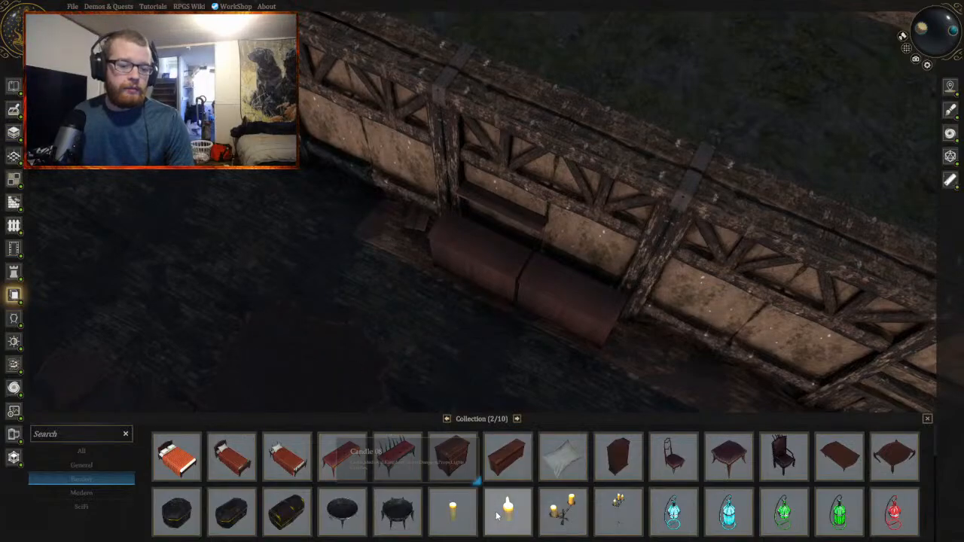
Step: Place the short lit candle on the shelf end by the post and set it back against the wall
left_click_drag(497, 515, 501, 337)
scroll(468, 224, "up", 8)
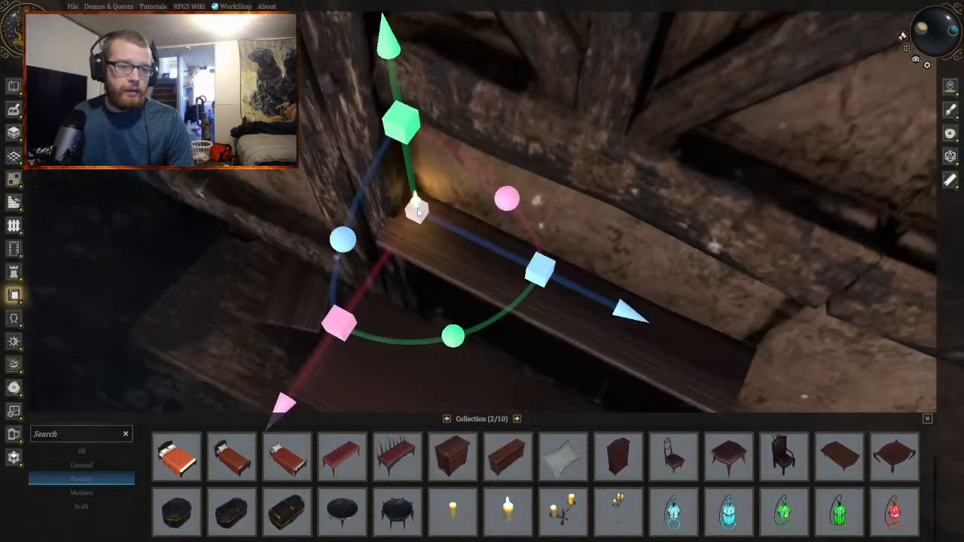
left_click_drag(419, 208, 407, 238)
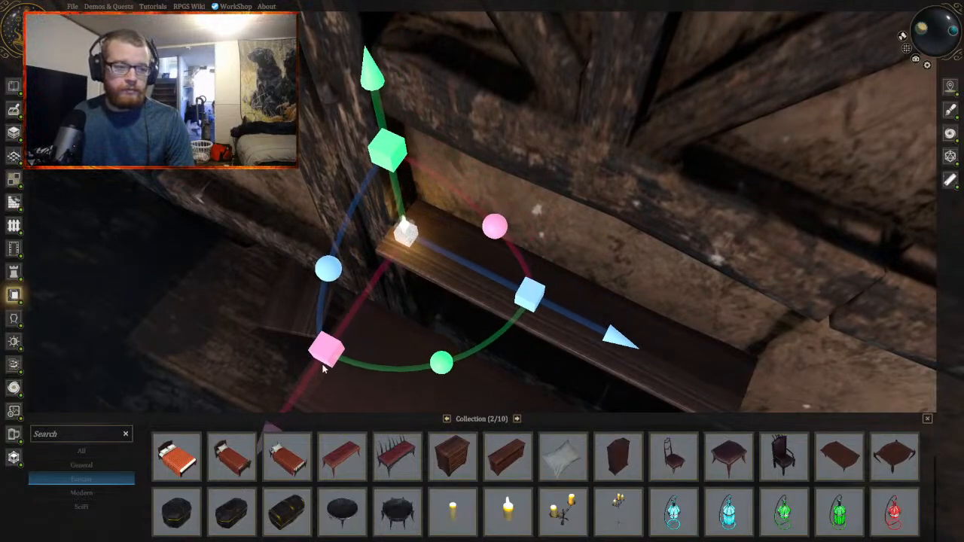
left_click_drag(315, 365, 304, 375)
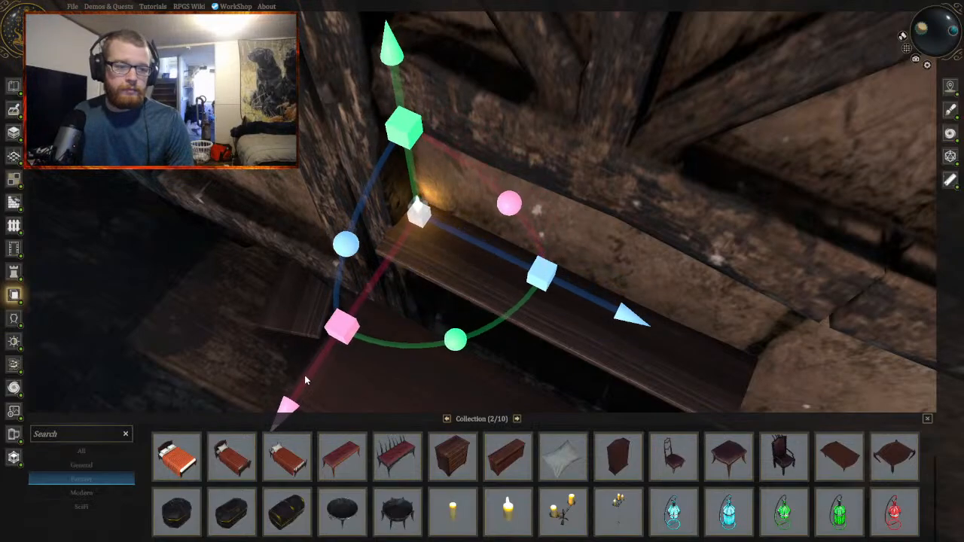
left_click(208, 289)
middle_click_drag(239, 290, 273, 272)
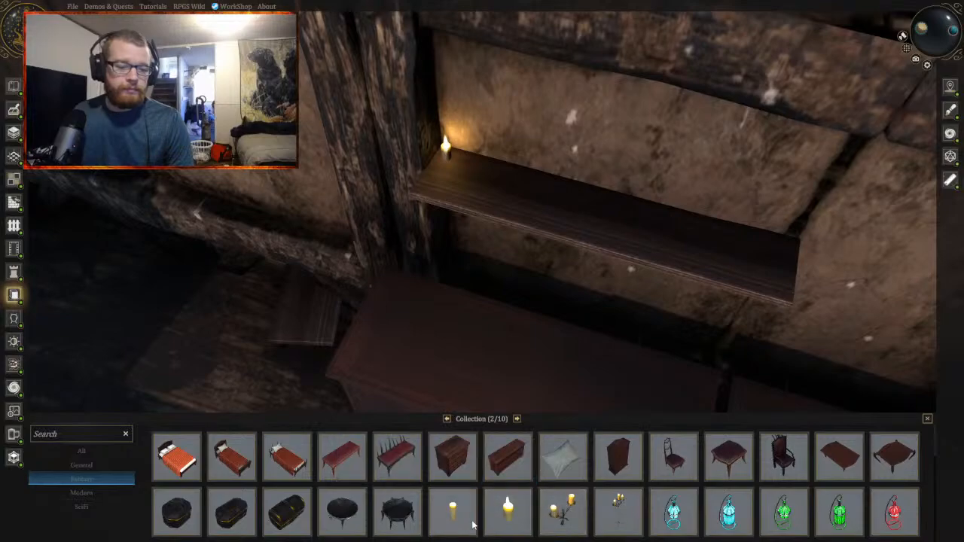
Step: Add the other lit candle to the shelf and nudge it back and sideways until it stands beside the first
left_click_drag(461, 522, 464, 184)
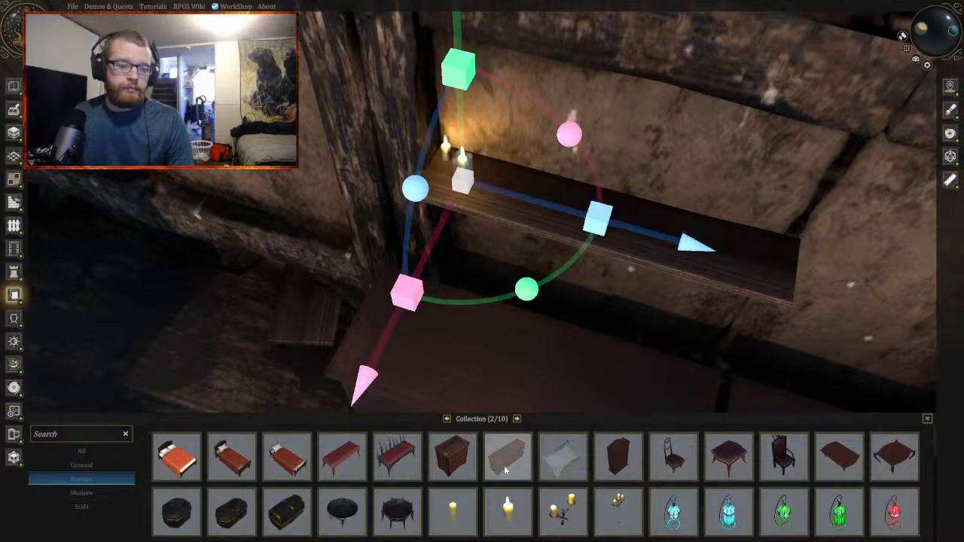
mouse_move(369, 384)
left_mouse_down()
mouse_move(379, 367)
mouse_move(376, 377)
left_mouse_up()
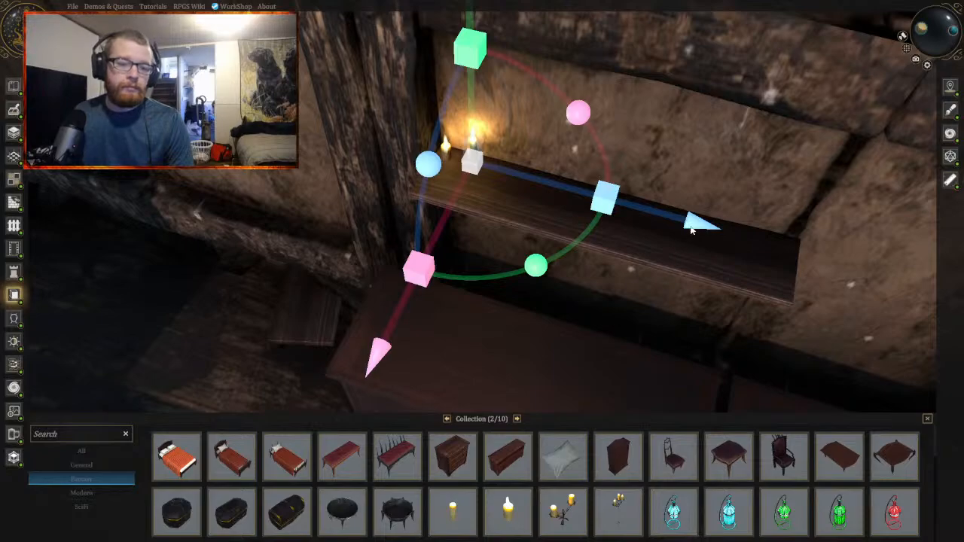
left_click_drag(692, 230, 692, 226)
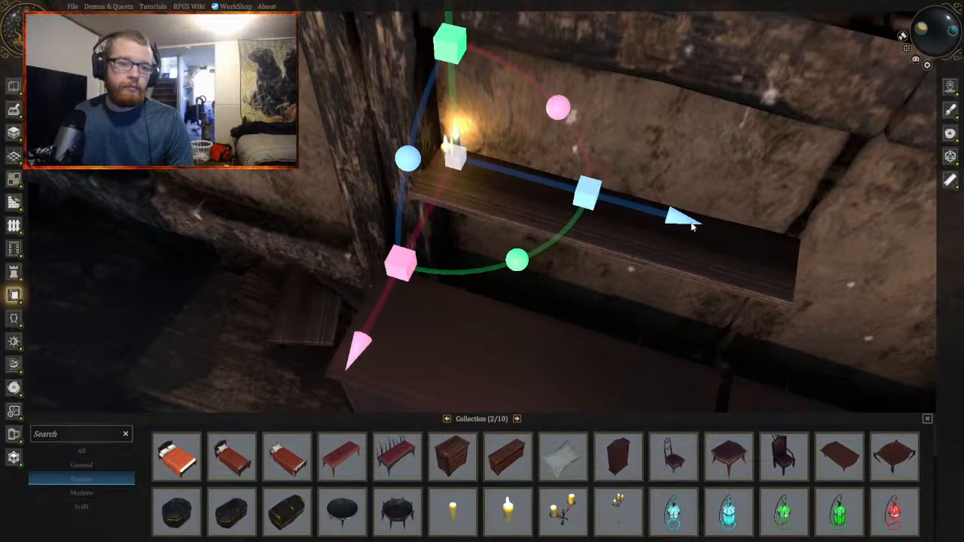
left_click(525, 342)
right_click_drag(199, 291, 252, 295)
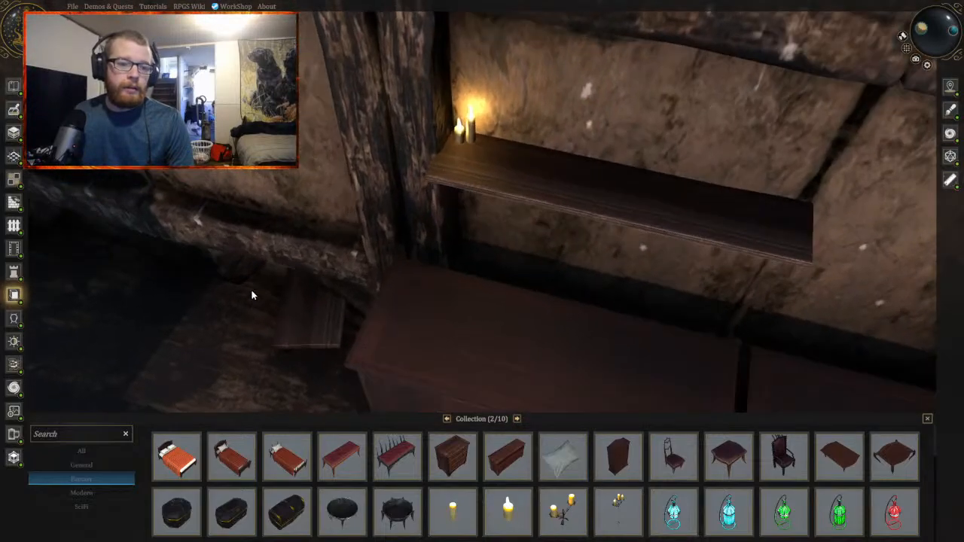
Step: Place the Book Opened 02 prop on top of the cabinet below the shelf
key("w")
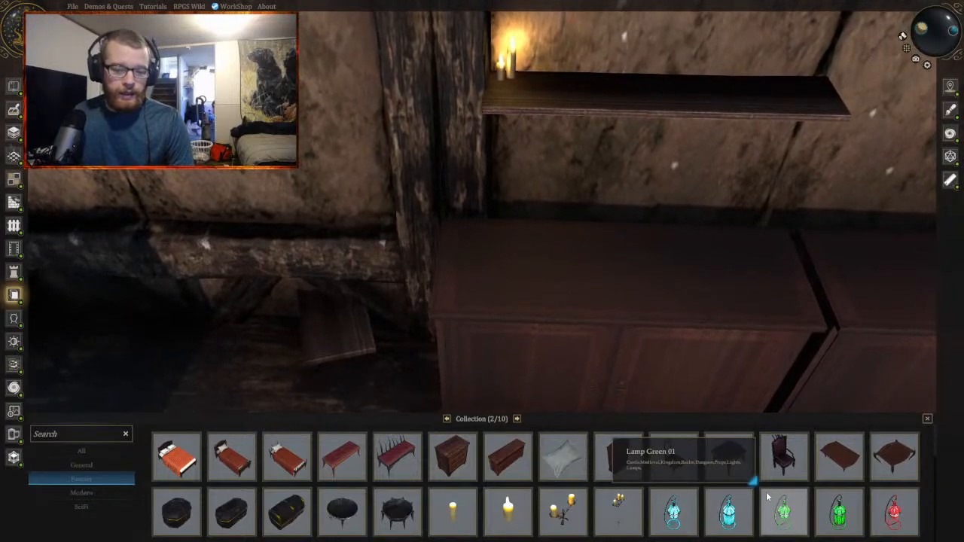
key("d")
key("w")
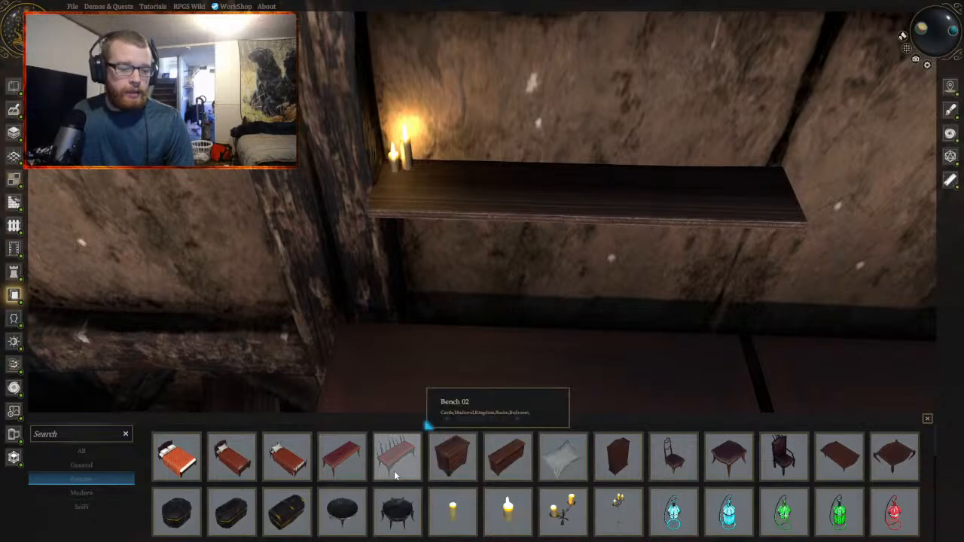
scroll(543, 490, "down", 2)
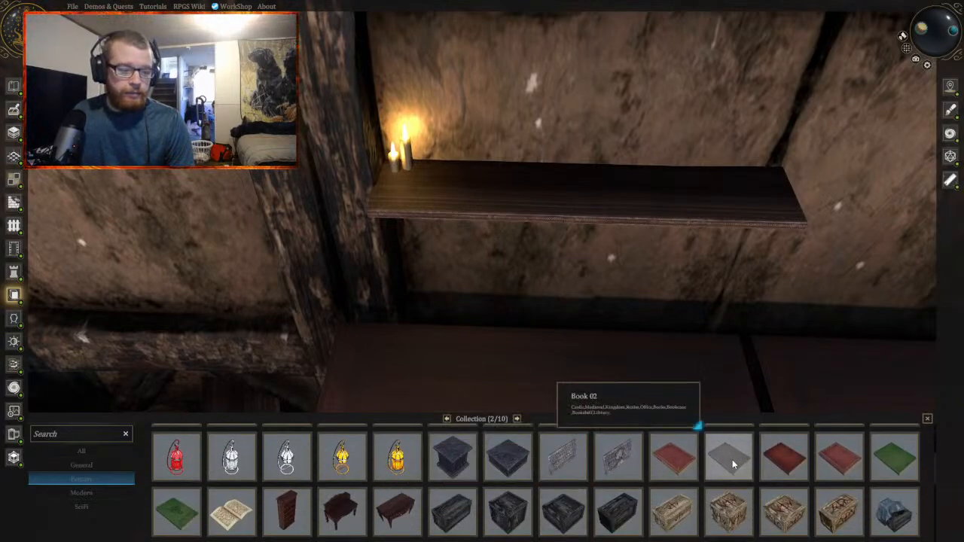
key("s")
key("d")
key("d")
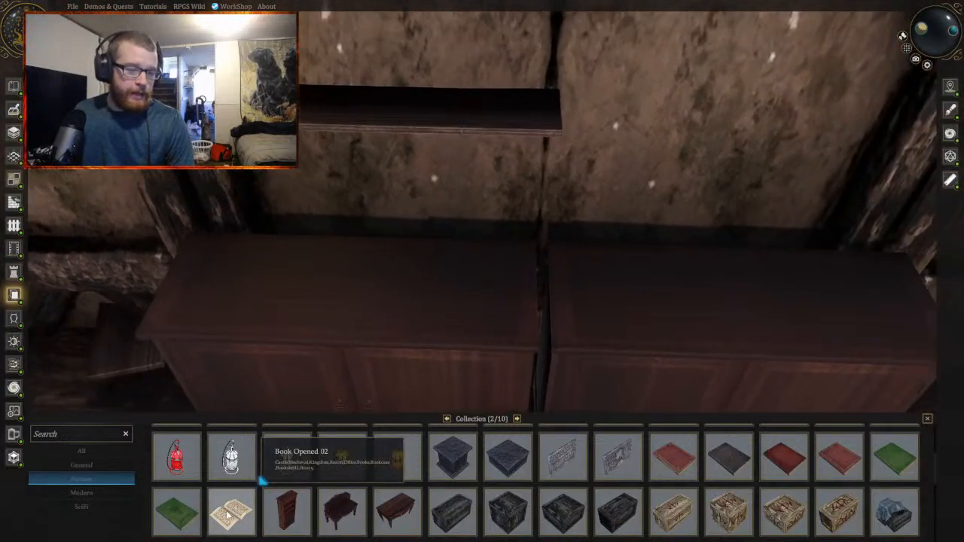
key("w")
left_click_drag(227, 515, 442, 340)
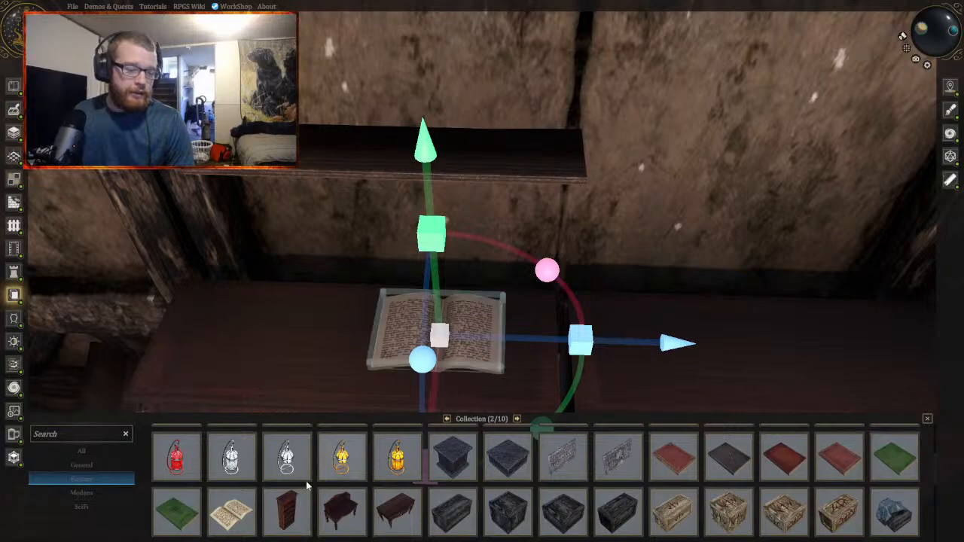
Step: Try out a hanging cage prop near the cabinets, browse the collection on to page 3, and delete the cage
key("s")
key("a")
key("w")
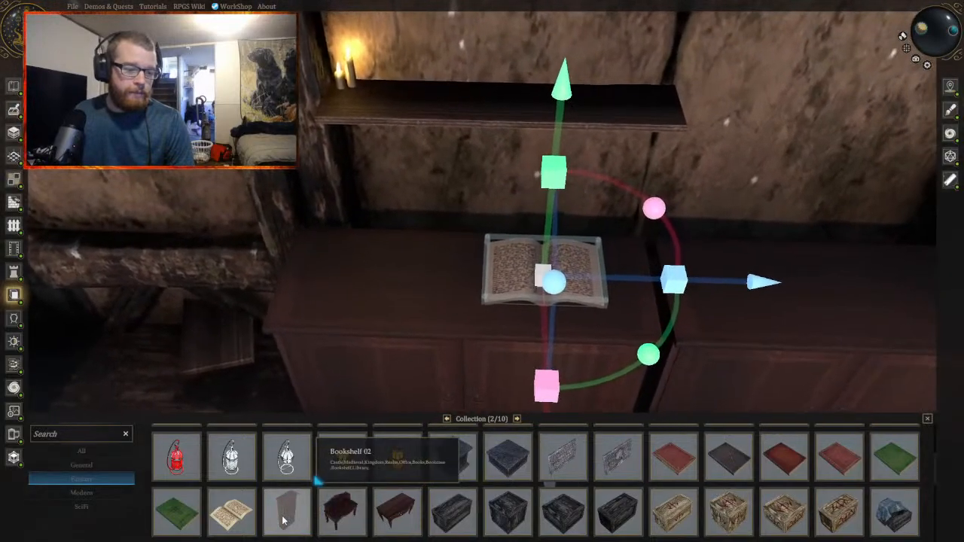
scroll(591, 477, "down", 1)
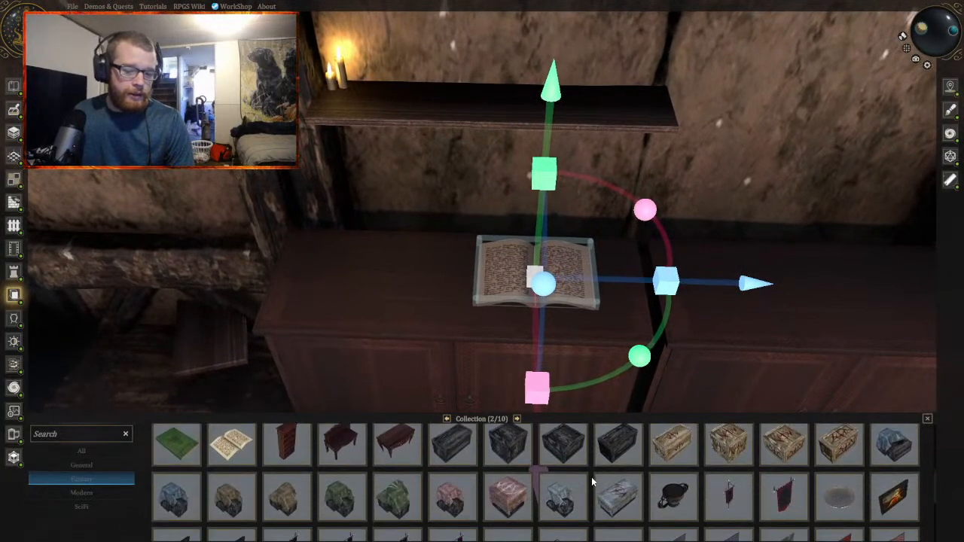
scroll(592, 476, "down", 1)
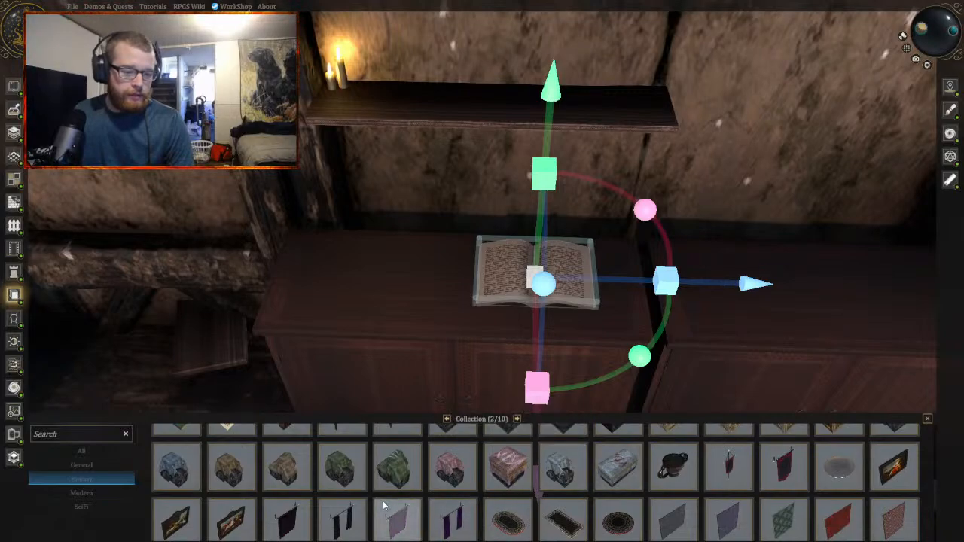
scroll(384, 500, "down", 5)
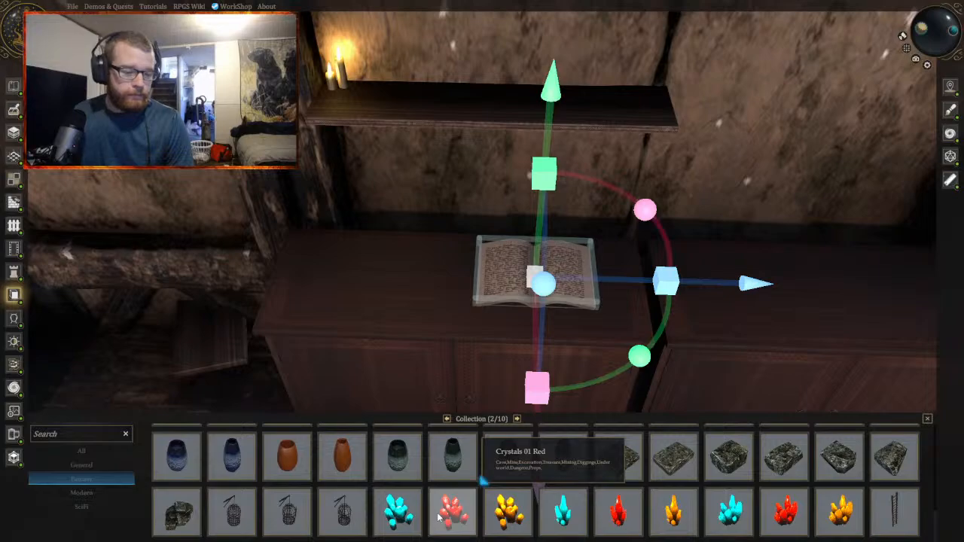
left_click(242, 516)
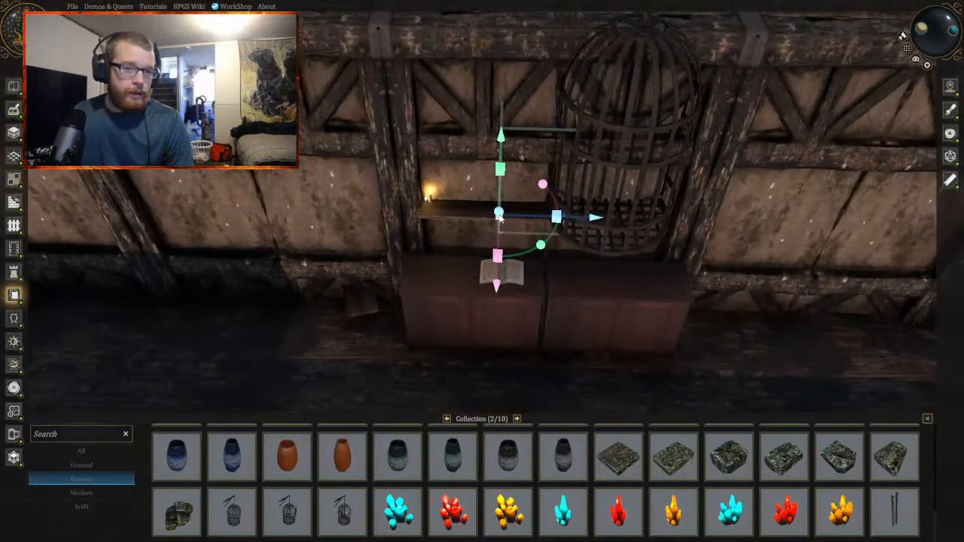
left_click_drag(499, 217, 786, 527)
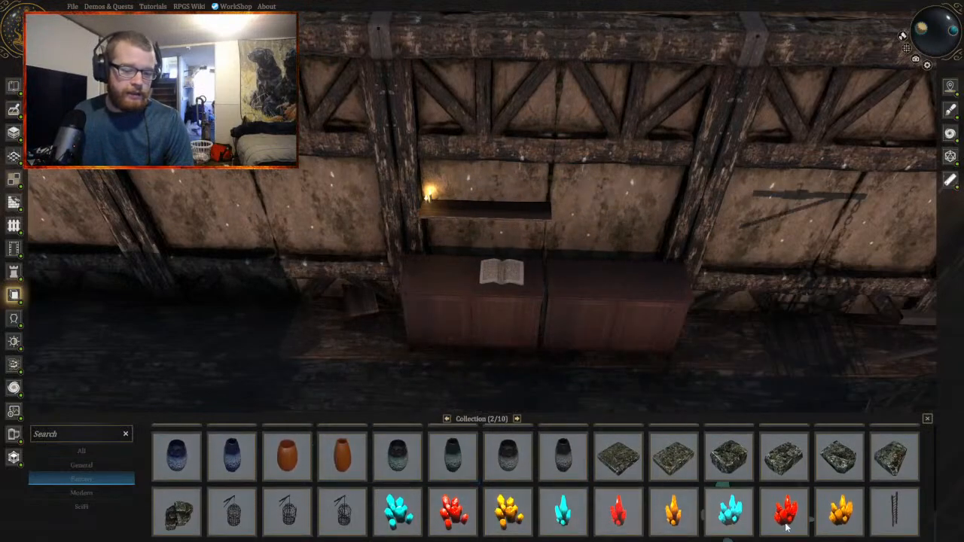
scroll(351, 468, "down", 3)
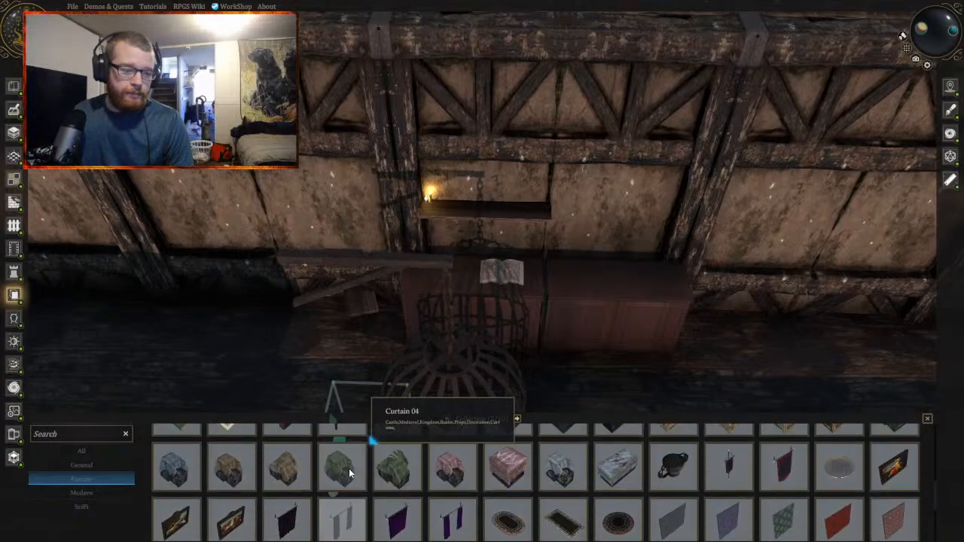
scroll(349, 472, "up", 2)
left_click(517, 418)
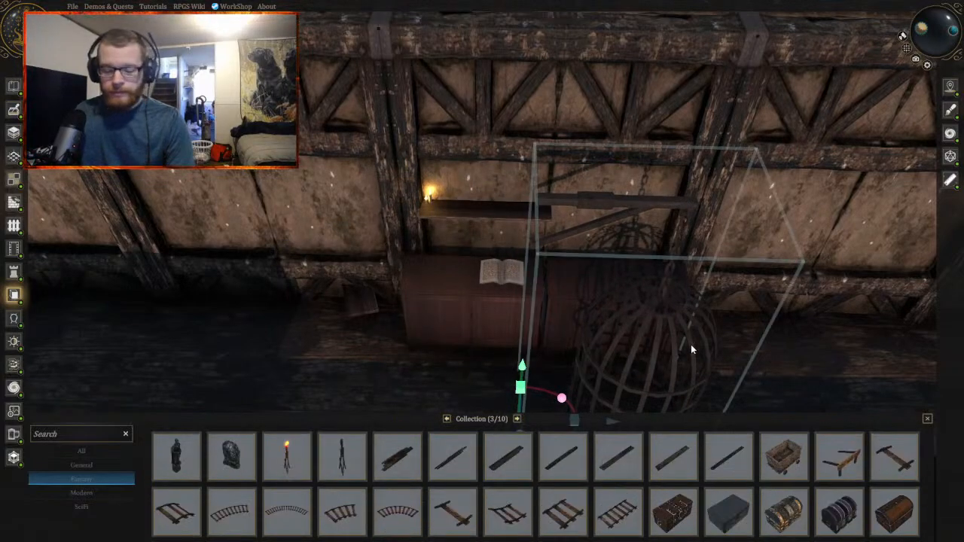
key("Delete")
middle_click_drag(690, 344, 435, 221)
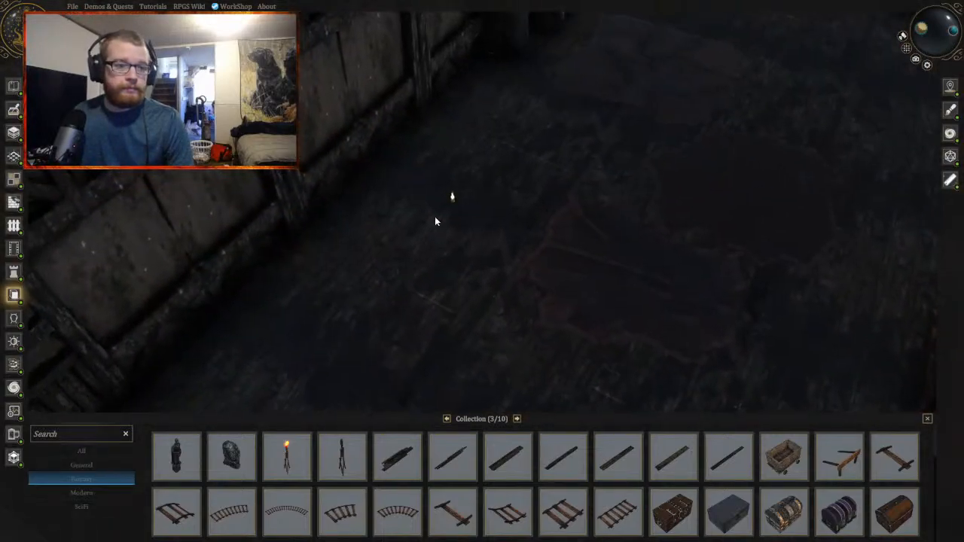
left_click(479, 220)
middle_click_drag(513, 247, 592, 258)
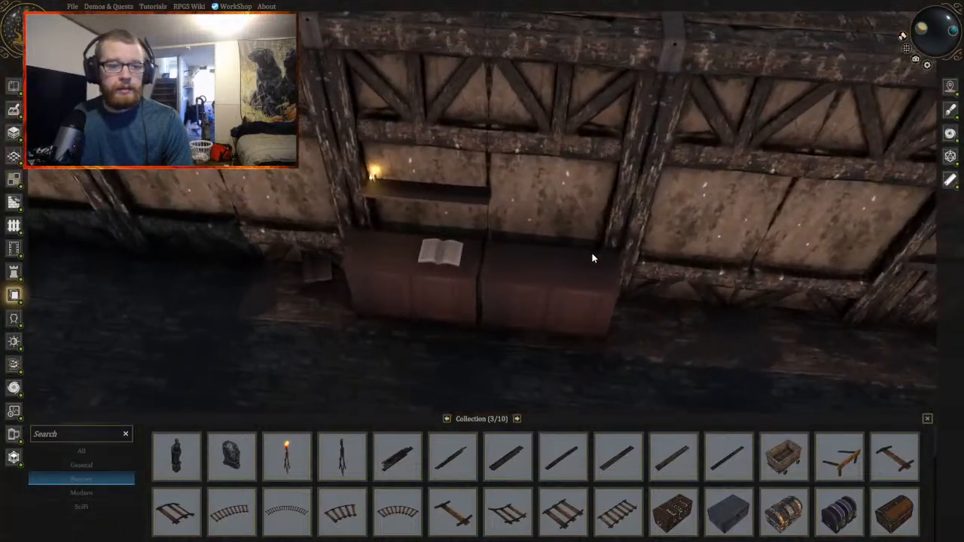
Step: Look through the Fantasy props on collection page 3 for more furnishings to put near the cabinets
scroll(592, 255, "up", 2)
key("a")
key("s")
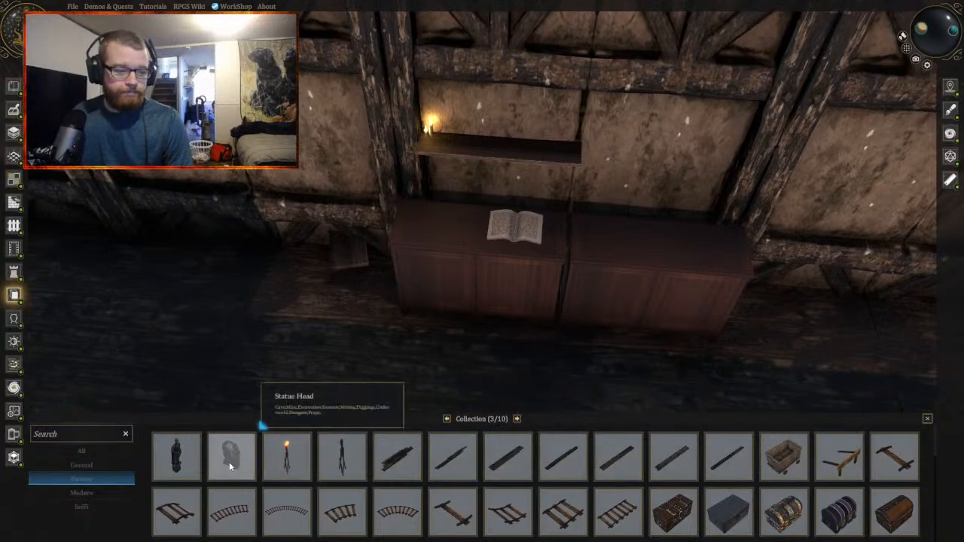
scroll(167, 465, "down", 1)
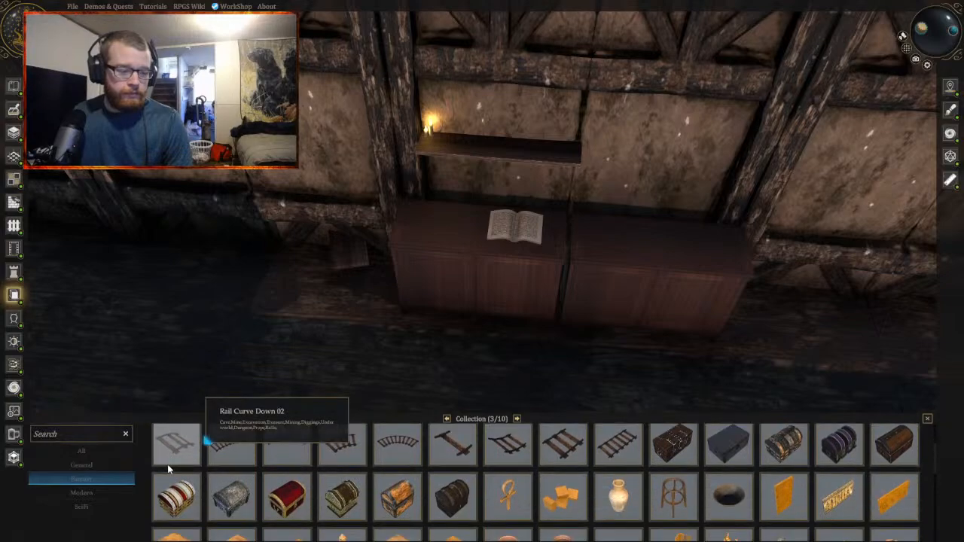
scroll(167, 464, "down", 1)
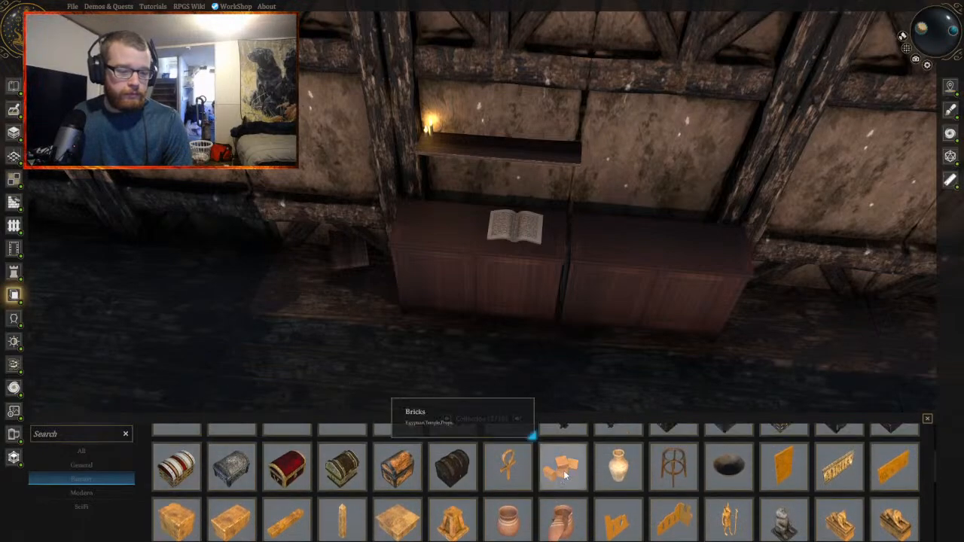
key("d")
key("w")
key("s")
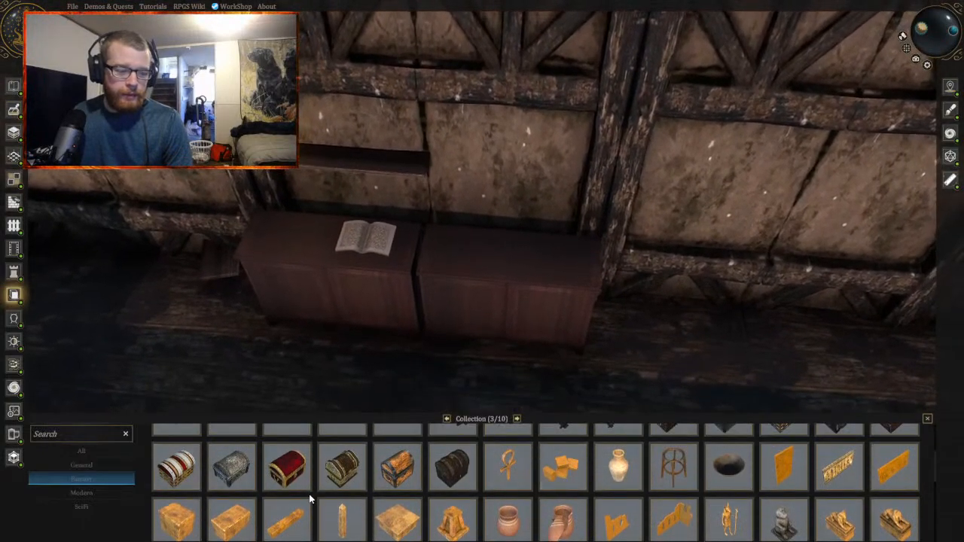
scroll(308, 496, "down", 1)
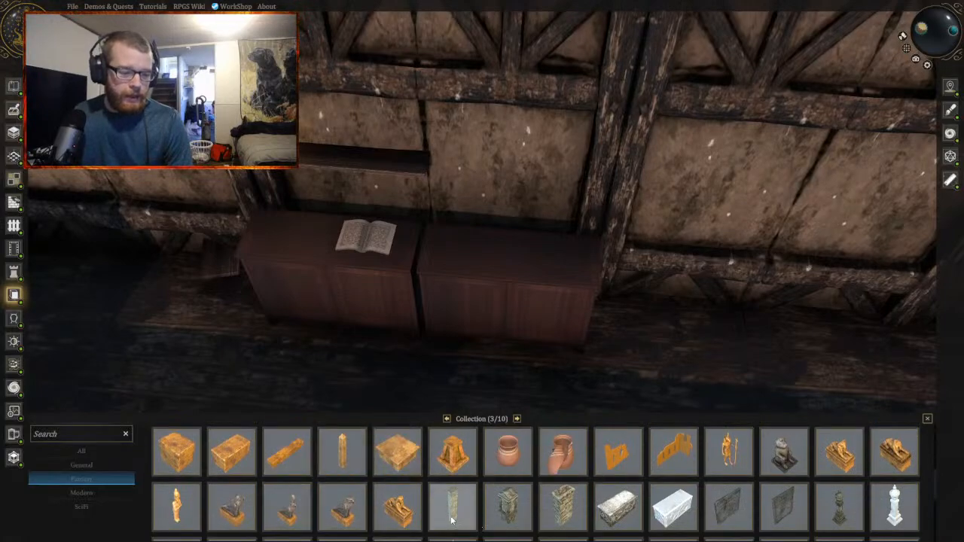
key("a")
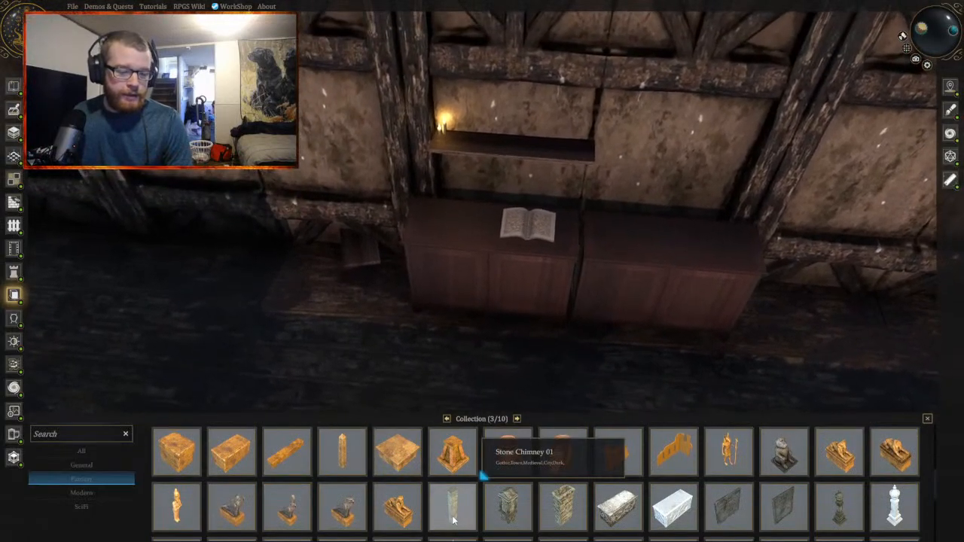
Step: Try out Stone Chimney 01 and a second stone chimney prop on the floor in front of the cabinets
left_click_drag(453, 520, 394, 371)
key("s")
key("s")
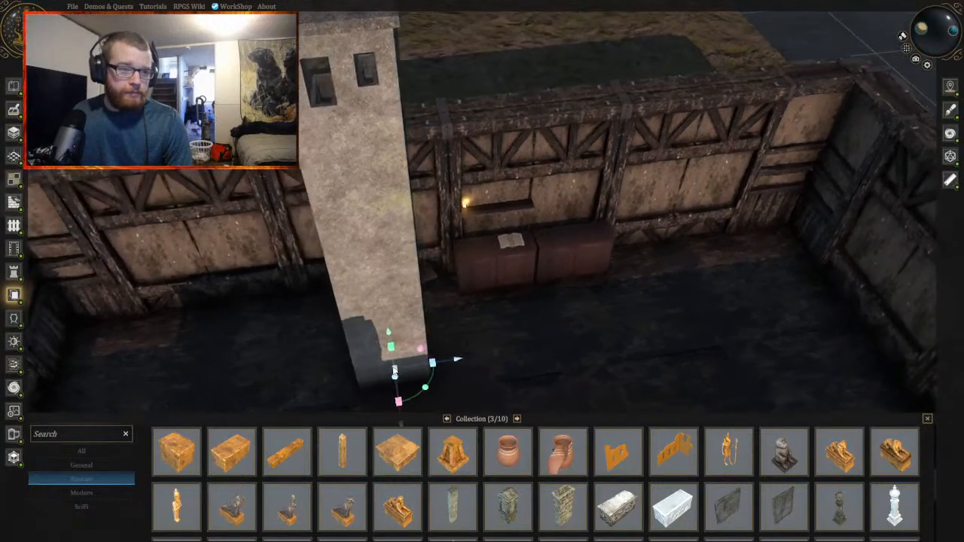
key("q")
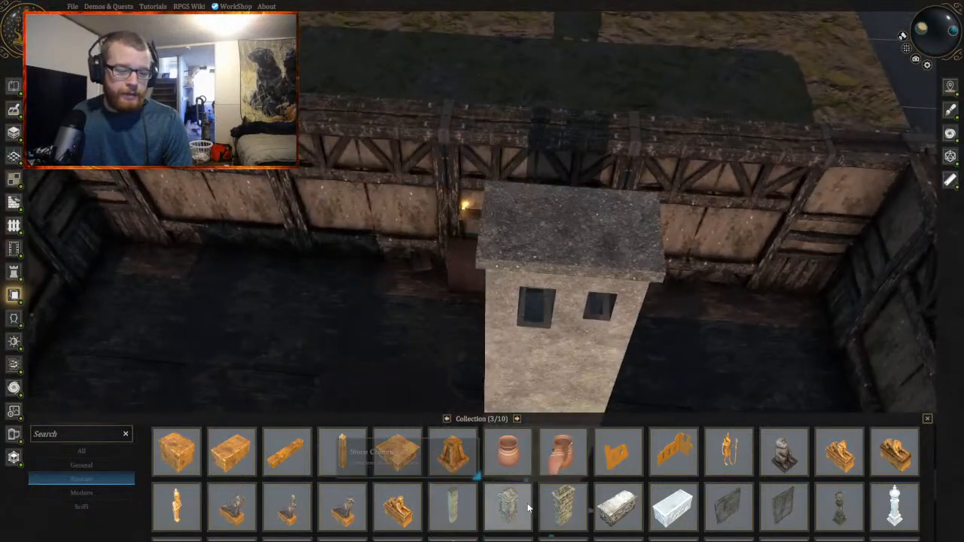
left_click_drag(528, 509, 326, 350)
scroll(690, 456, "down", 1)
scroll(727, 488, "down", 1)
key("d")
scroll(462, 218, "up", 5)
scroll(461, 209, "down", 3)
key("s")
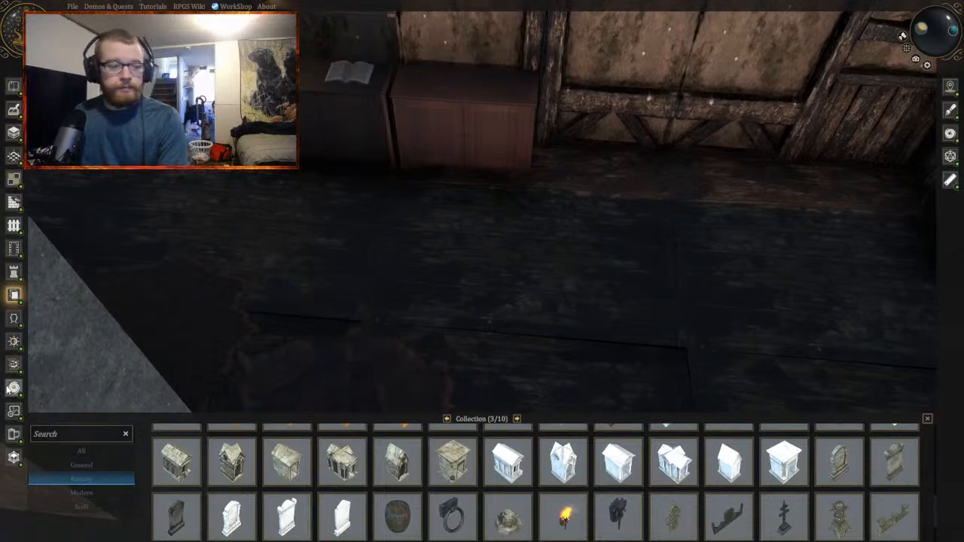
left_click(13, 388)
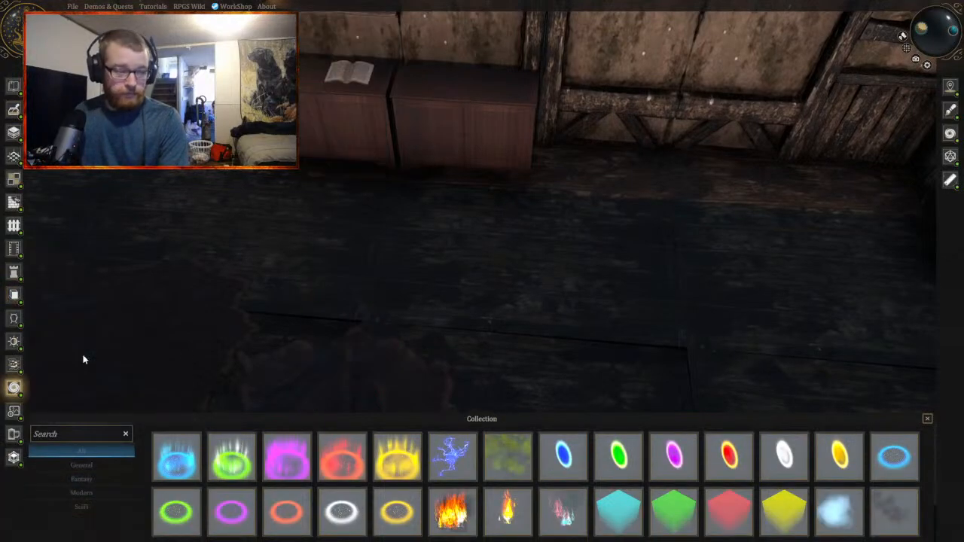
left_click(14, 318)
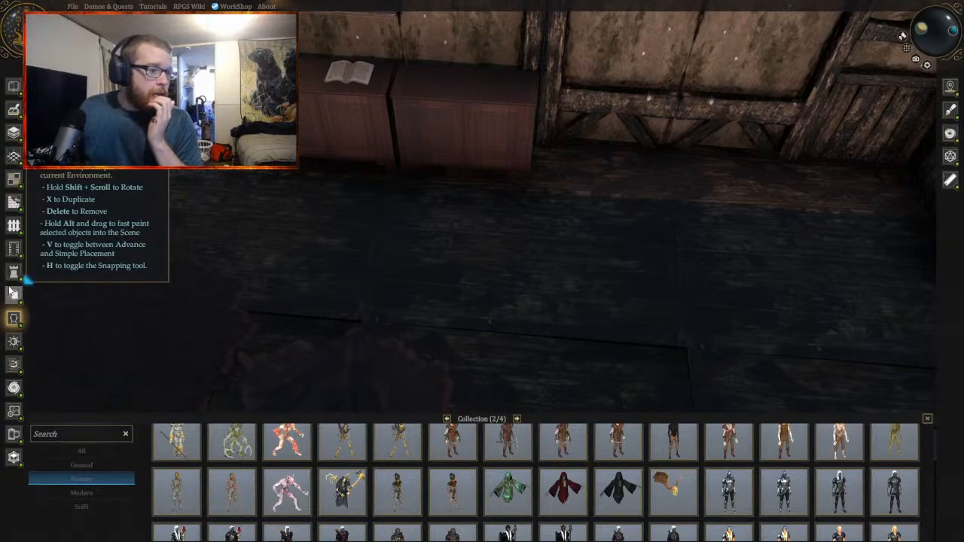
left_click(13, 293)
Step: Place a wooden barrel from the Fantasy props on page 3 in the room corner beyond the cabinets
scroll(333, 496, "down", 10)
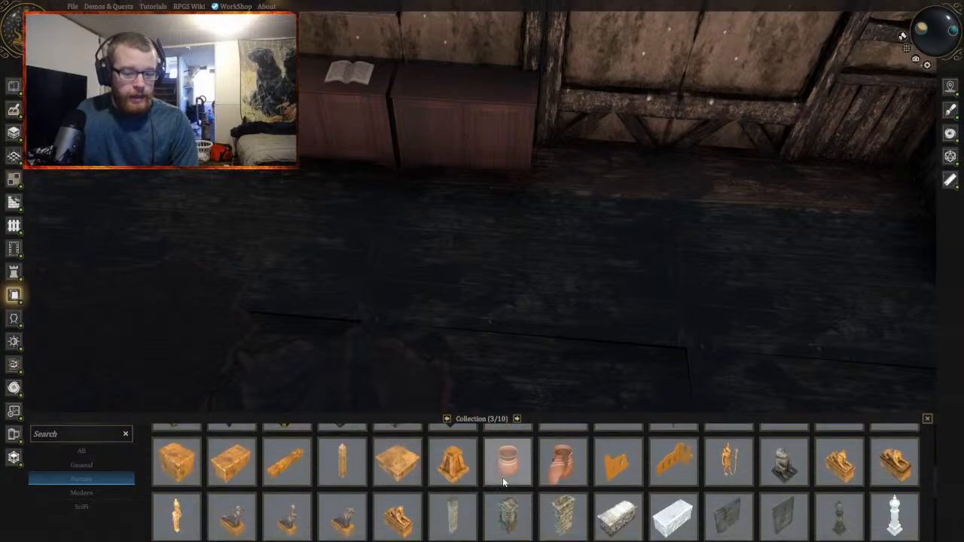
scroll(504, 483, "down", 2)
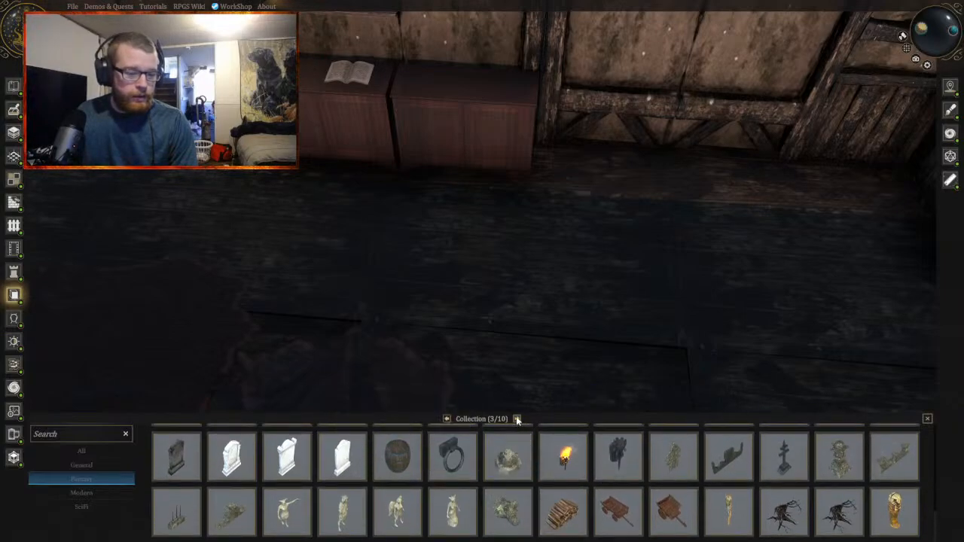
key("d")
key("w")
left_click(392, 459)
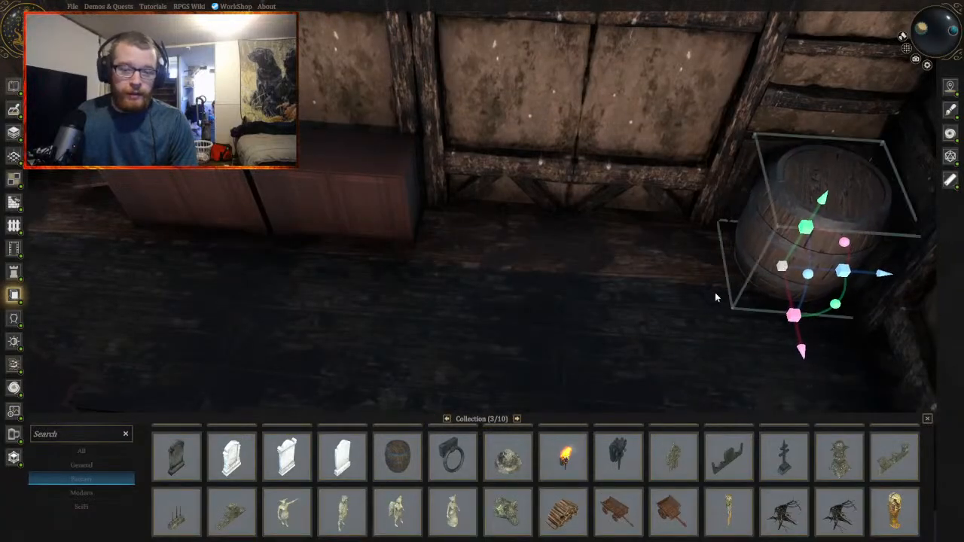
Step: Add a second wooden barrel in front of the first along the side wall and shift it closer to the first
key("d")
key("s")
left_click(403, 459)
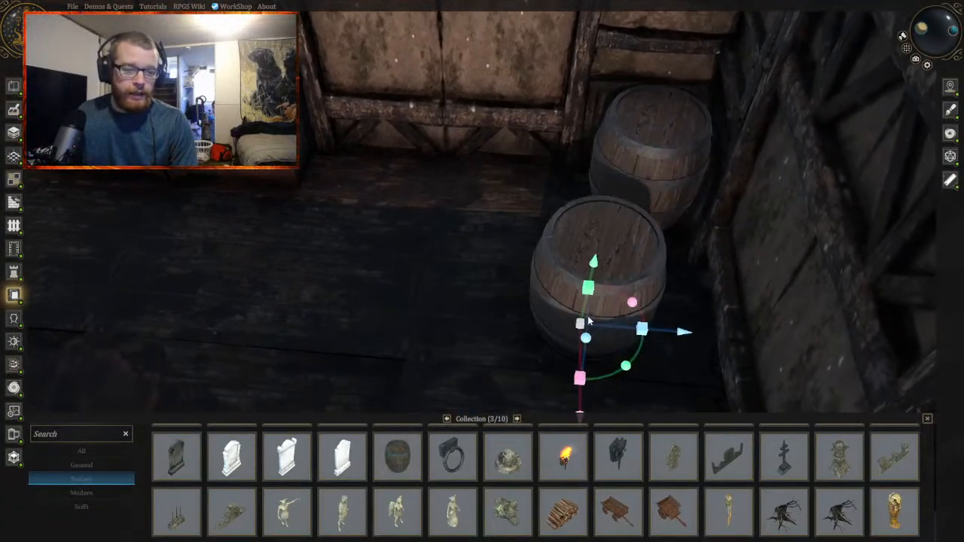
left_click(598, 278)
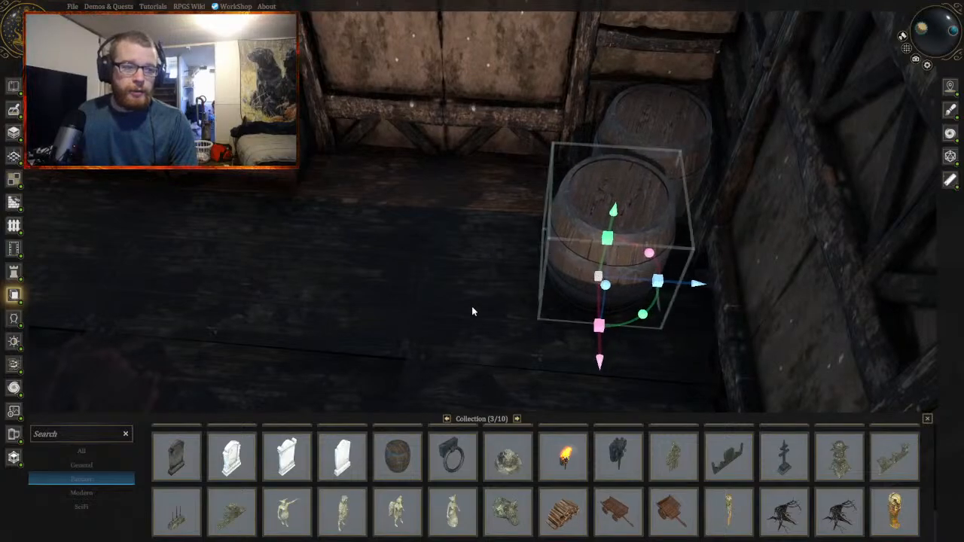
key("a")
left_click(525, 296)
key("e")
key("e")
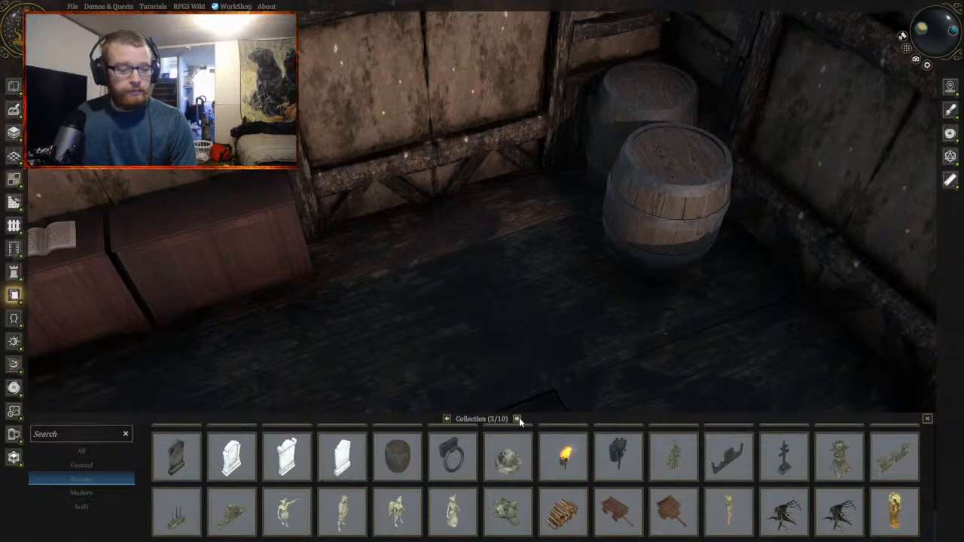
Step: Place the plain wooden chair from collection page 4 against the wall beside the end of the cabinets
left_click(517, 419)
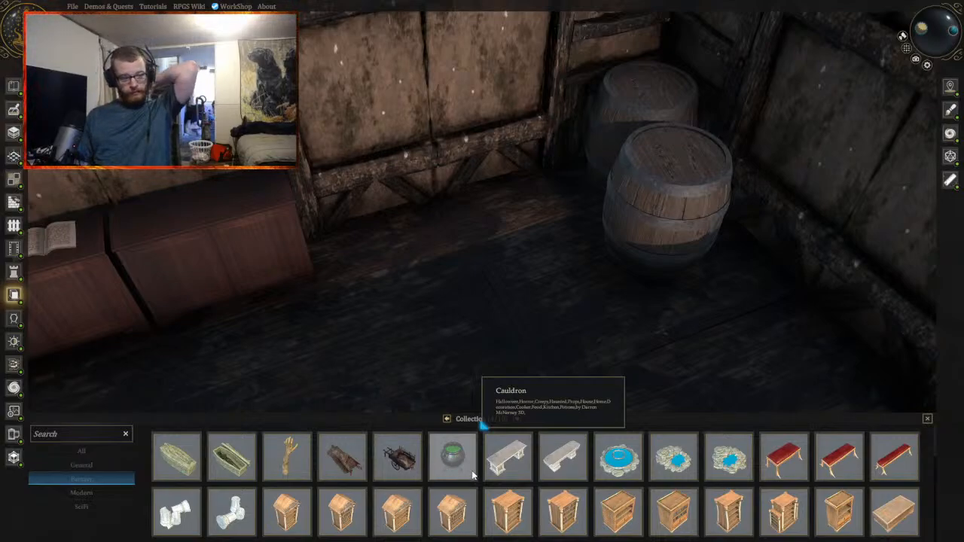
scroll(473, 474, "down", 1)
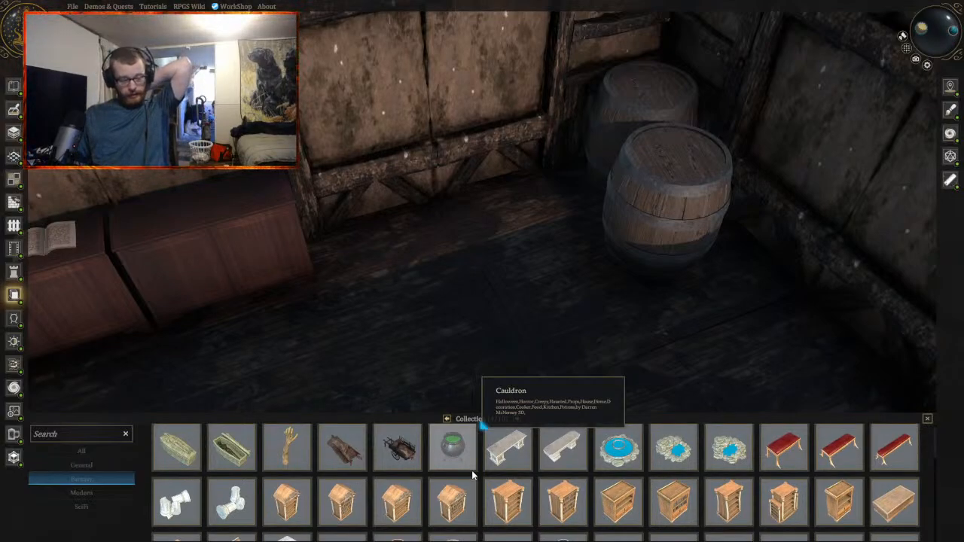
scroll(473, 475, "down", 5)
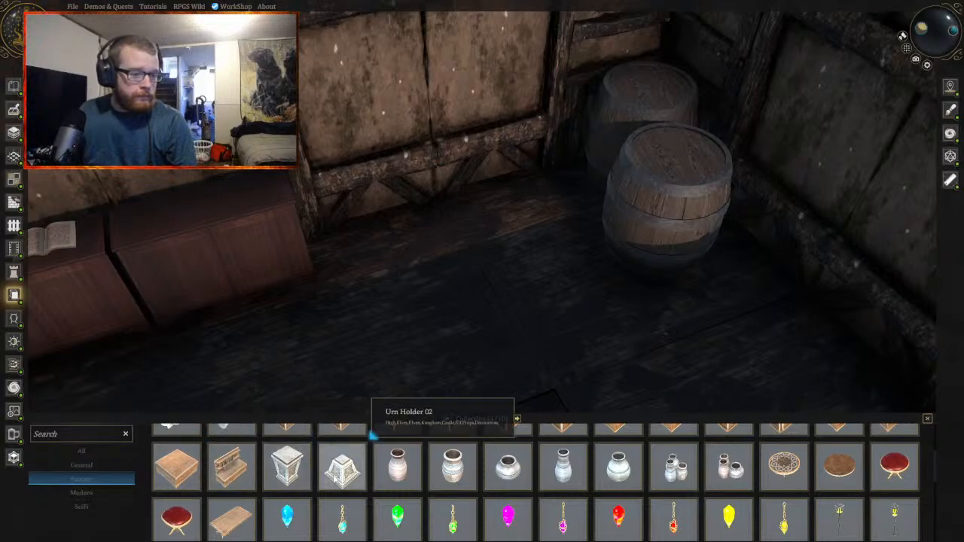
scroll(395, 477, "down", 1)
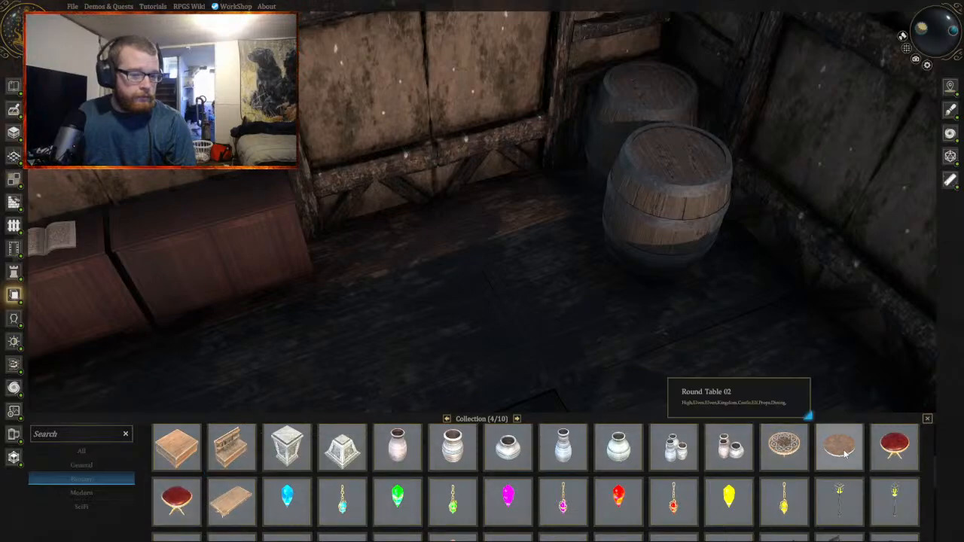
scroll(850, 463, "down", 4)
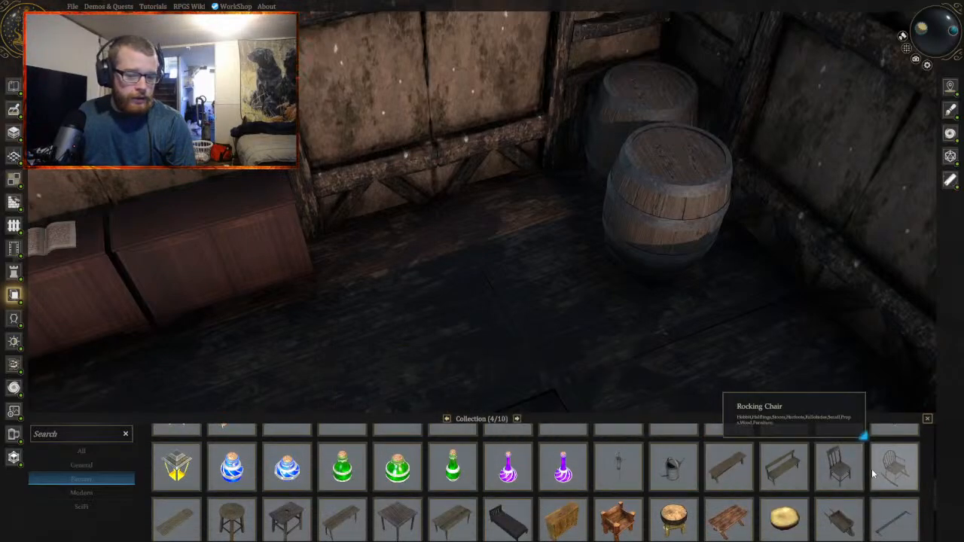
left_click(847, 471)
left_click(379, 245)
key("a")
left_click_drag(379, 244, 513, 257)
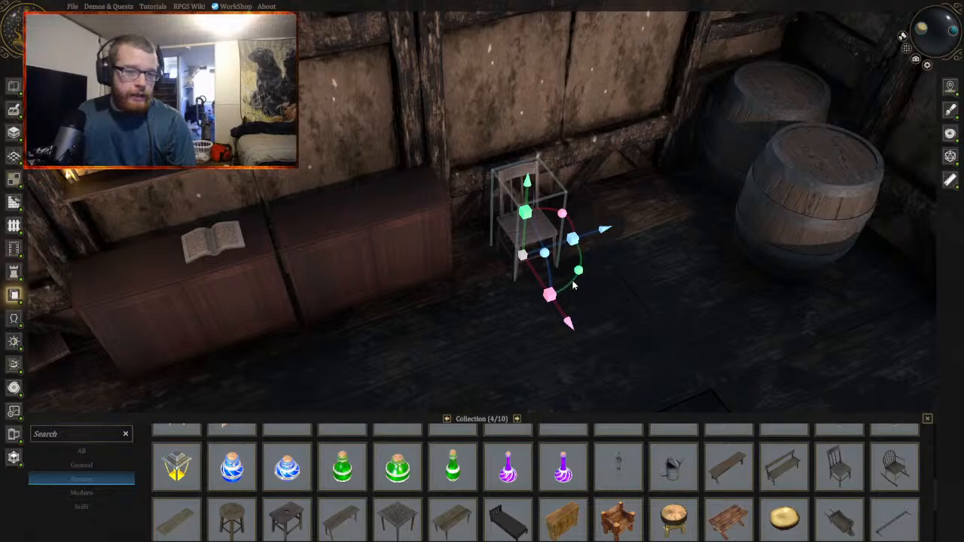
Step: Rotate the chair so it faces into the room and nudge it closer to the wall and the cabinet
left_click_drag(578, 271, 536, 326)
left_click_drag(586, 269, 574, 276)
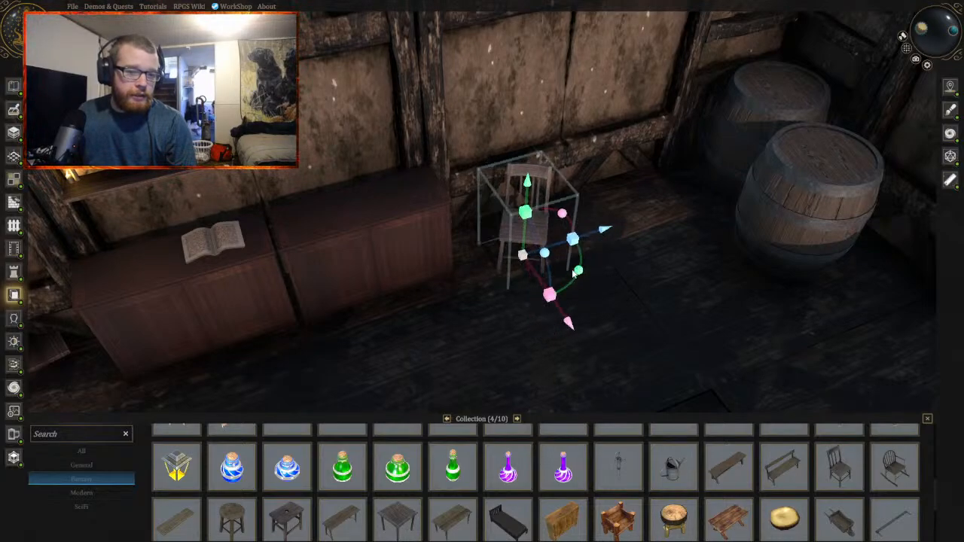
left_click_drag(571, 324, 565, 317)
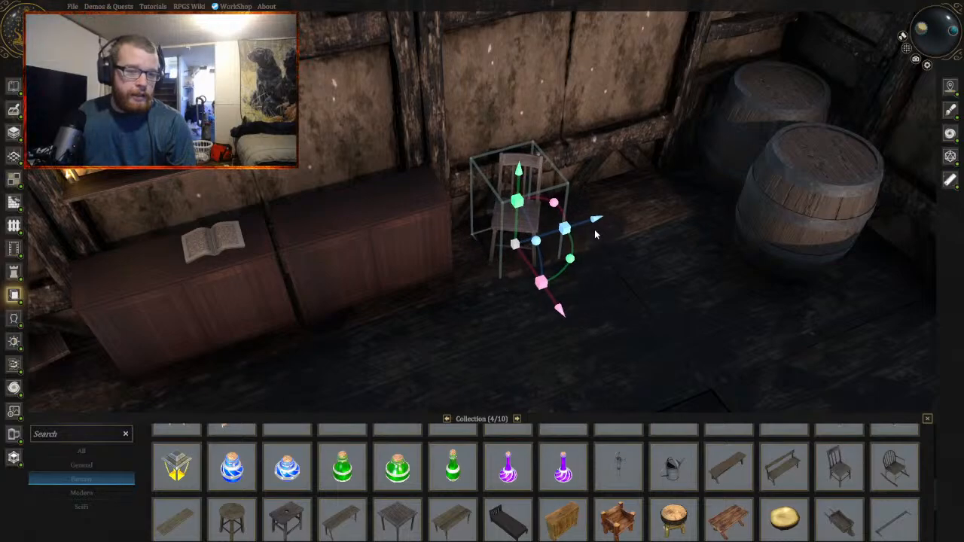
left_click_drag(595, 235, 579, 235)
left_click(604, 287)
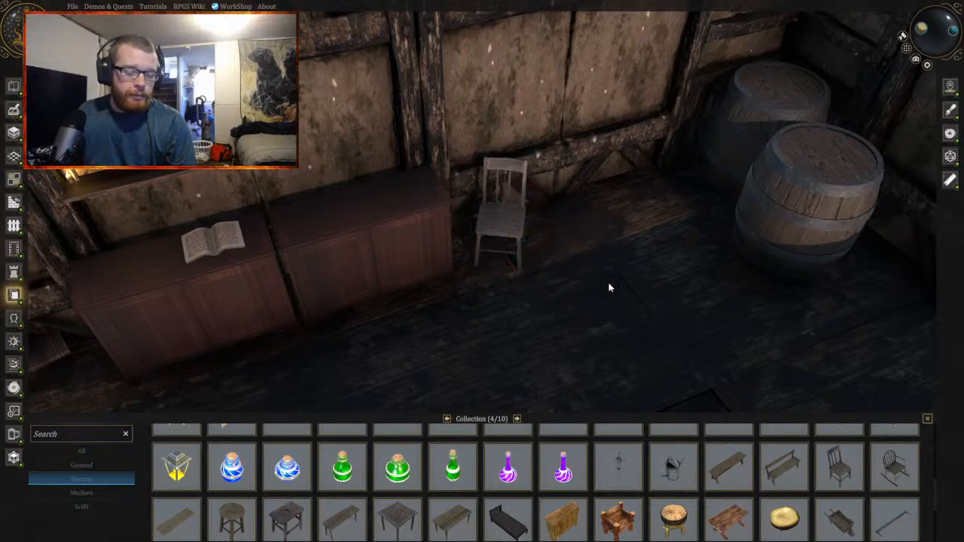
Step: Place a purple potion bottle on top of the cabinet at the end nearest the chair
key("q")
key("s")
key("d")
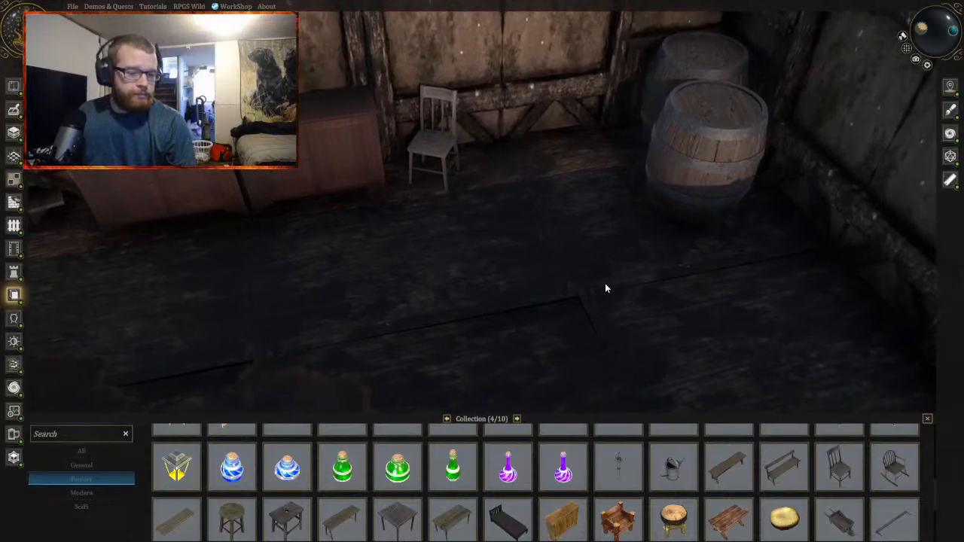
key("a")
key("w")
left_click_drag(494, 459, 521, 279)
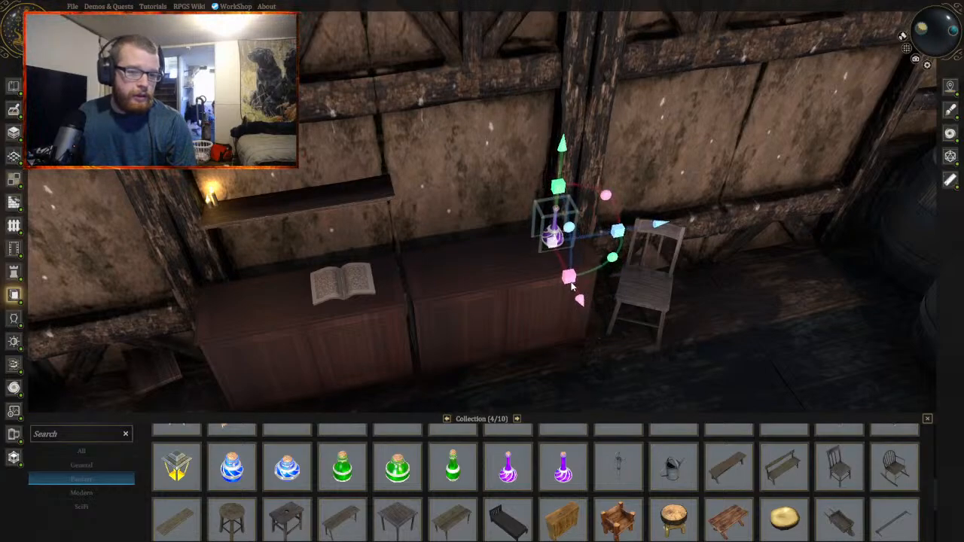
left_click(646, 334)
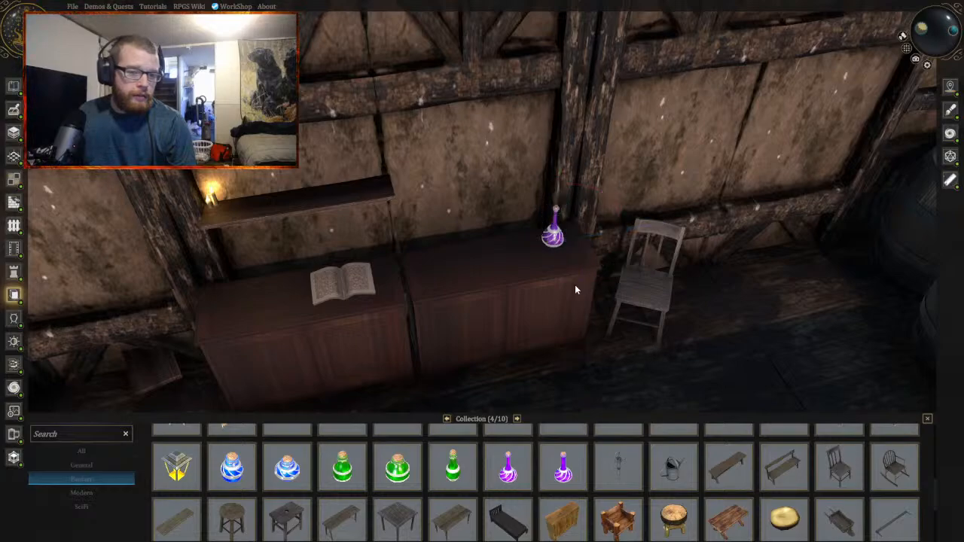
Step: Add a slim green potion bottle beside the purple one and a round blue potion bottle in front of them
left_click(451, 471)
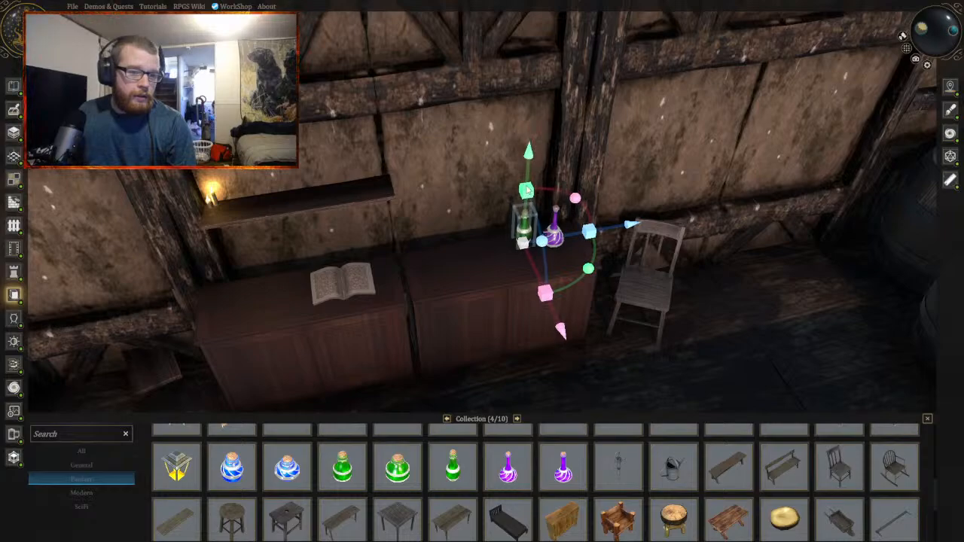
left_click(653, 349)
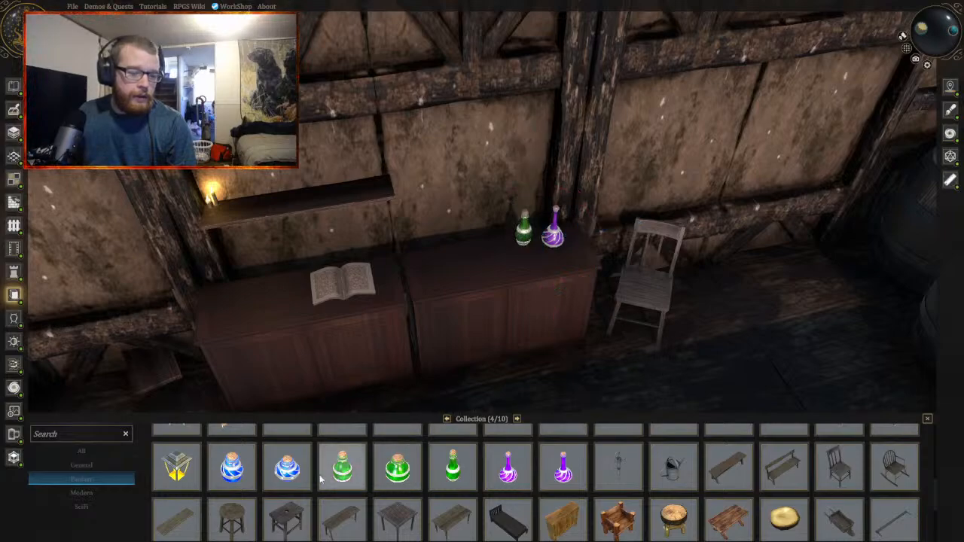
left_click_drag(260, 436, 540, 260)
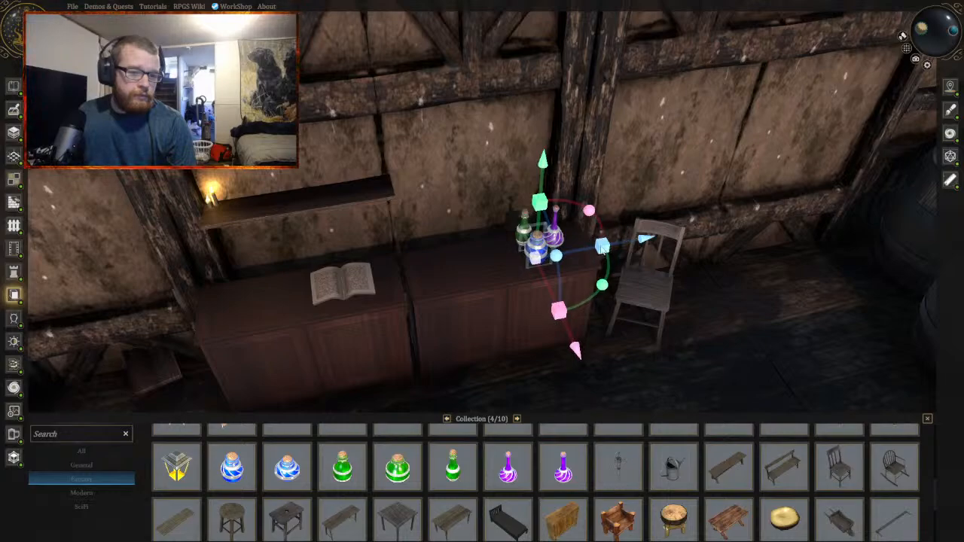
left_click(629, 363)
Step: Place the shovel from collection page 4 upright on the floor by the wall, just past the wooden chair
mouse_move(579, 351)
middle_mouse_down()
mouse_move(553, 342)
mouse_move(577, 345)
middle_mouse_up()
key("d")
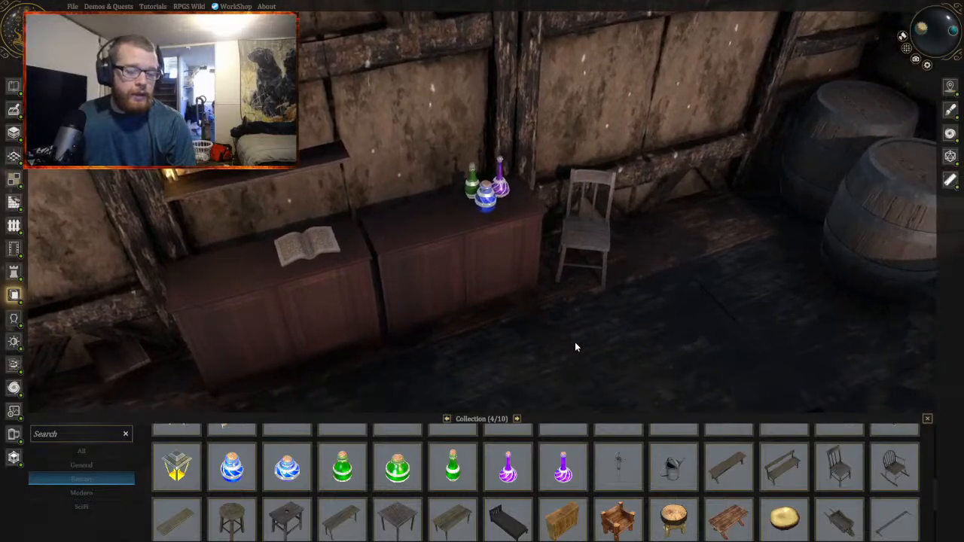
scroll(536, 478, "down", 3)
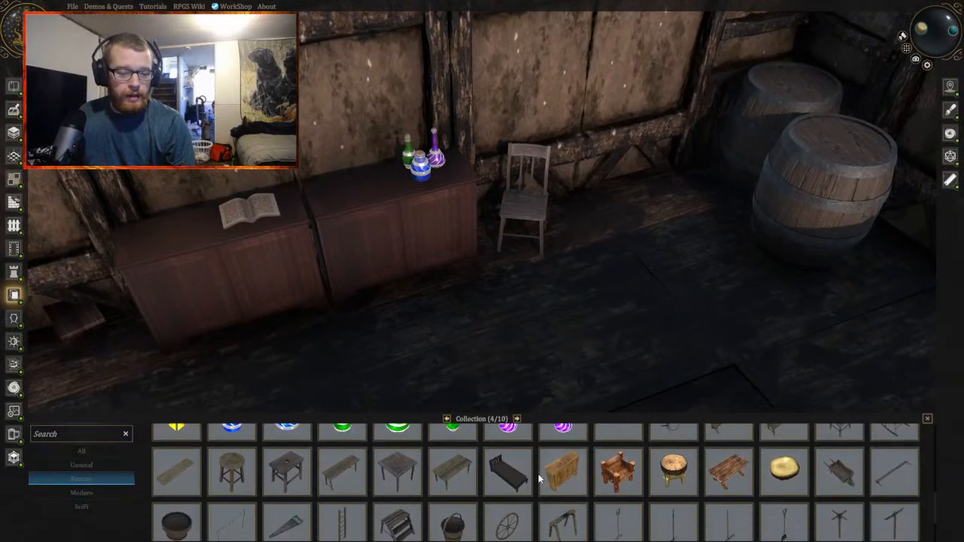
scroll(561, 482, "down", 1)
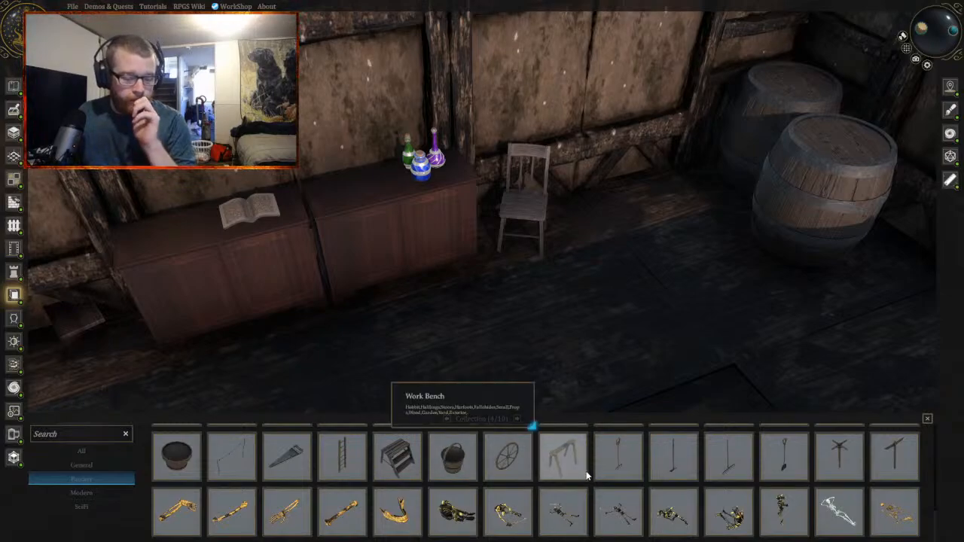
left_click_drag(793, 467, 573, 213)
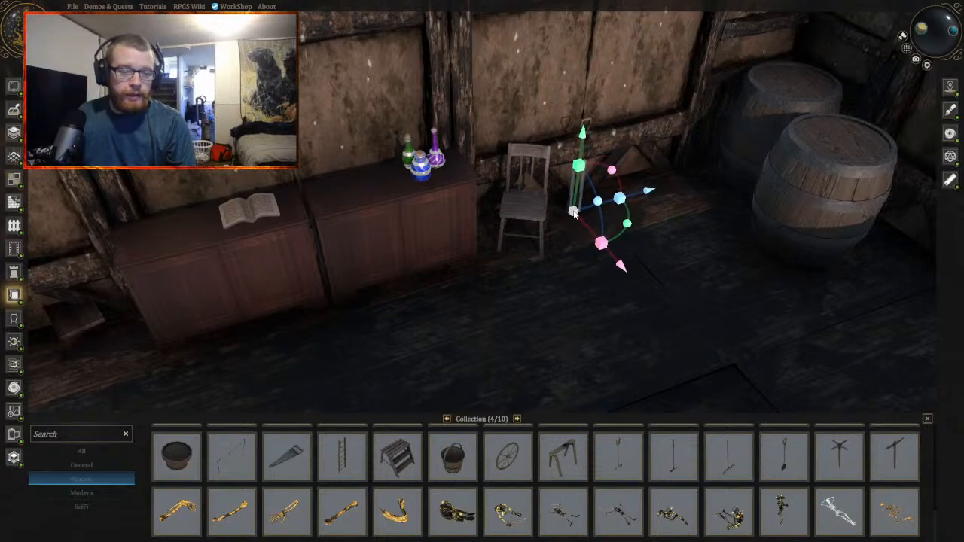
key("d")
key("e")
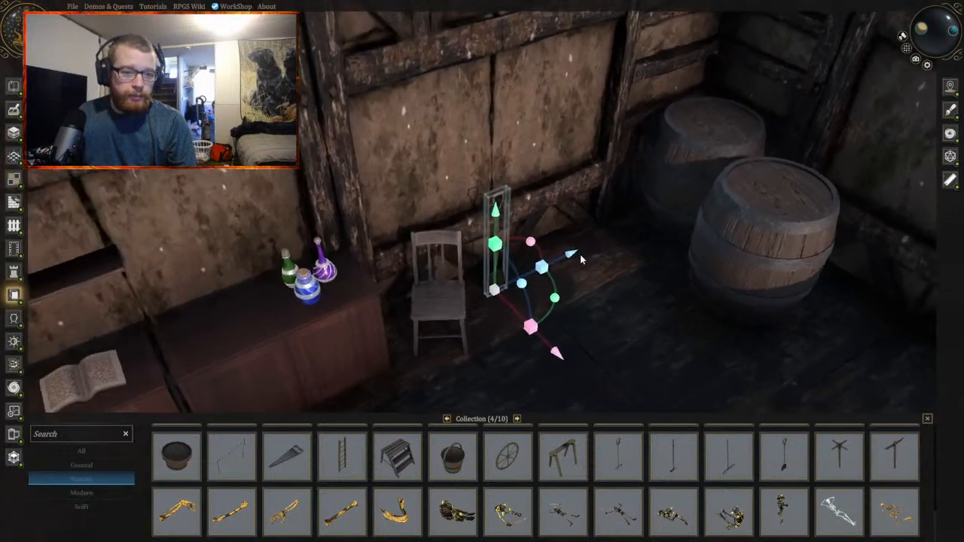
Step: Tilt the shovel so it leans towards the wall beside the chair and nudge it closer to the wall
left_click_drag(547, 283, 582, 280)
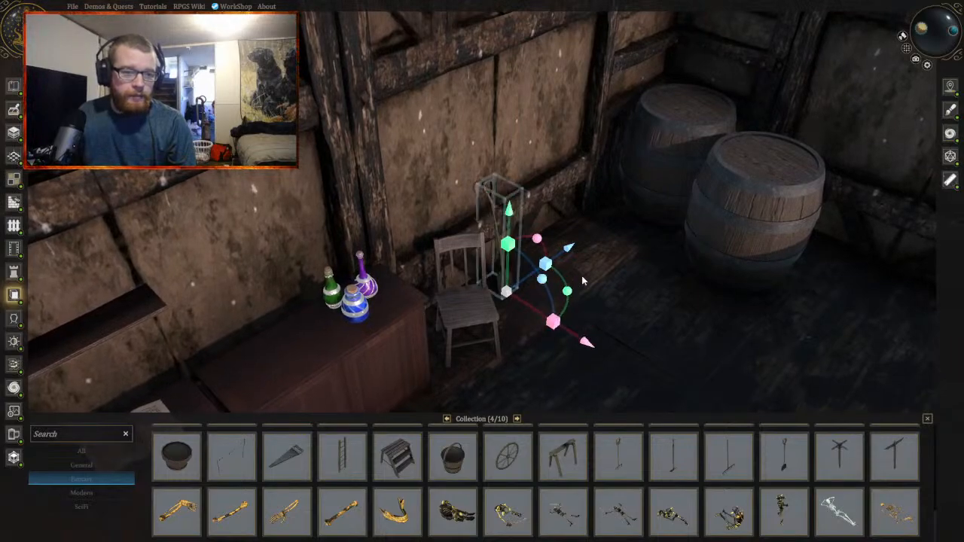
left_click(648, 304)
key("q")
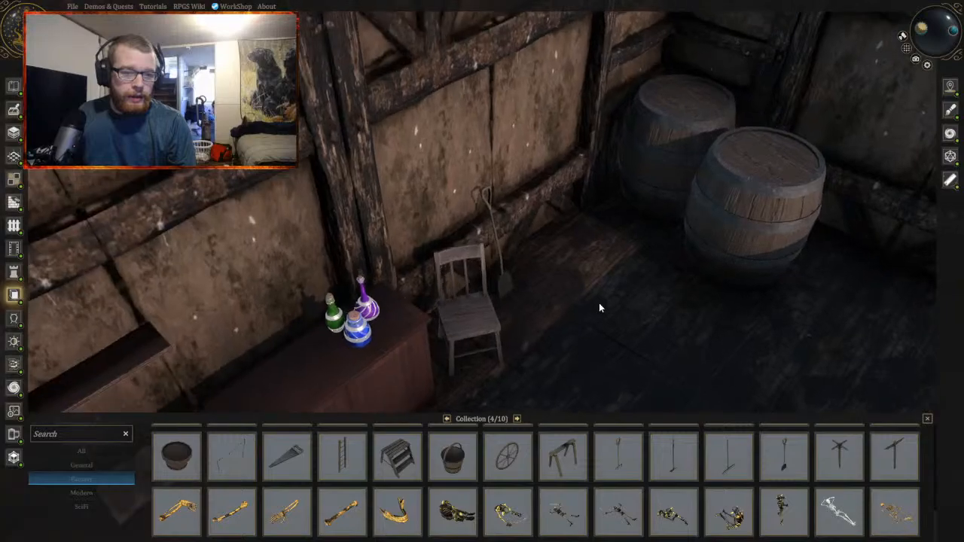
middle_click_drag(529, 296, 332, 333)
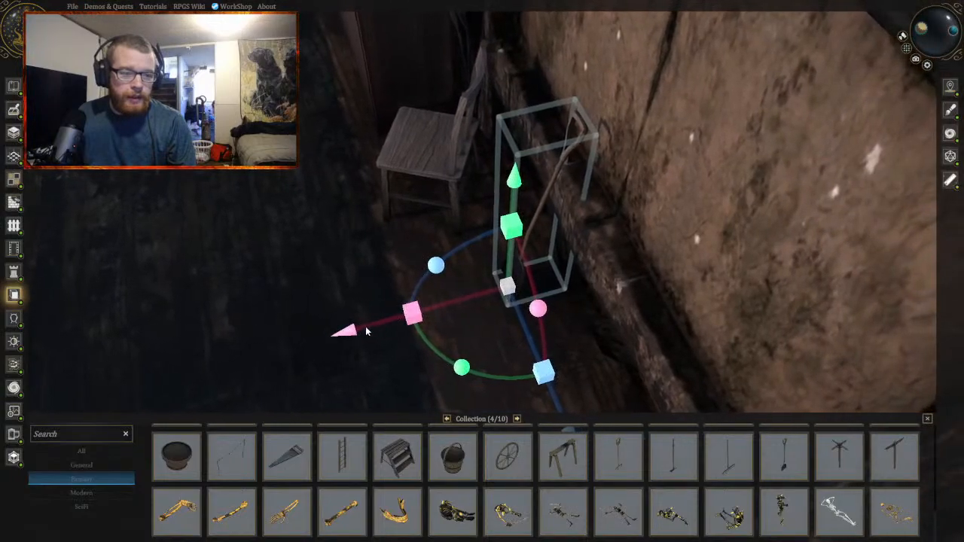
left_click_drag(340, 337, 351, 336)
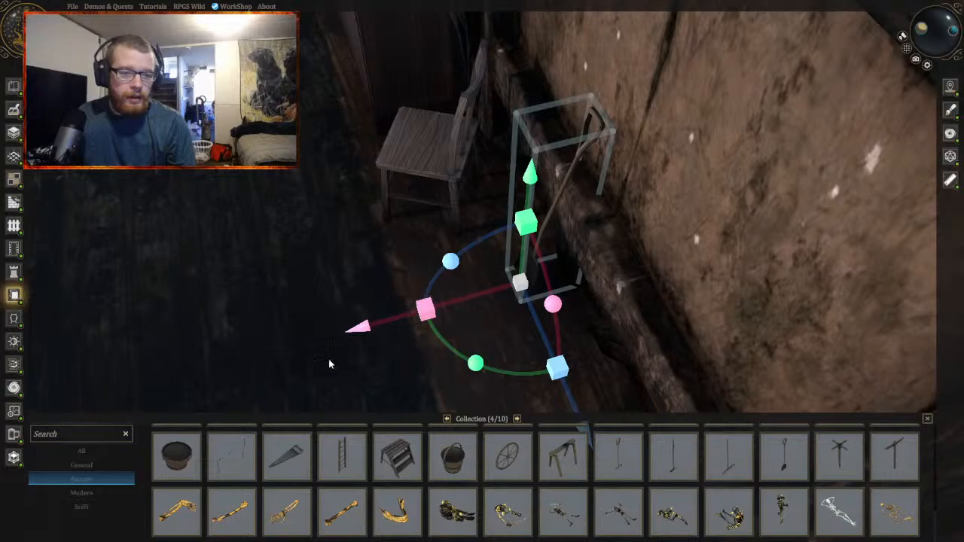
left_click(329, 360)
middle_click_drag(396, 371, 538, 357)
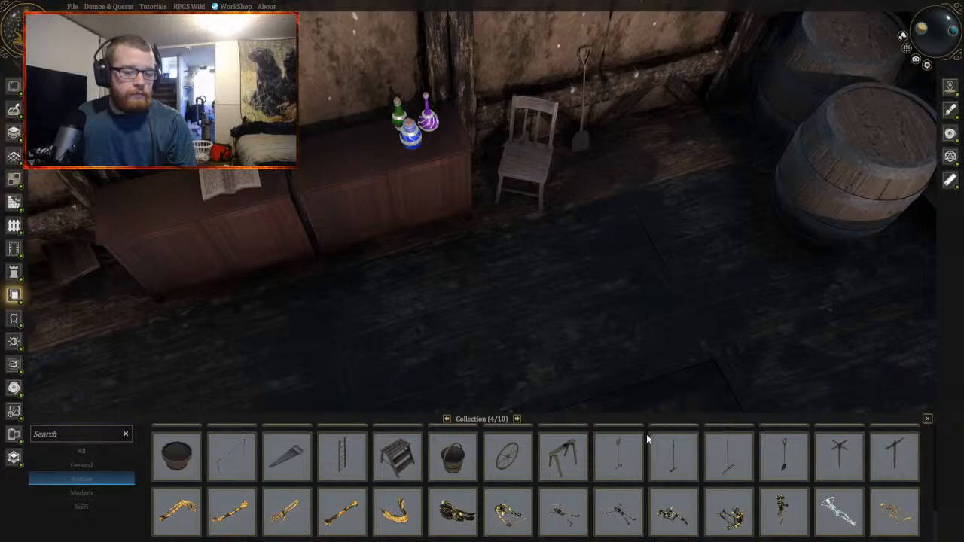
Step: Open collection page 5 and look through its medieval furniture and props for something to fill the empty floor
left_click(518, 419)
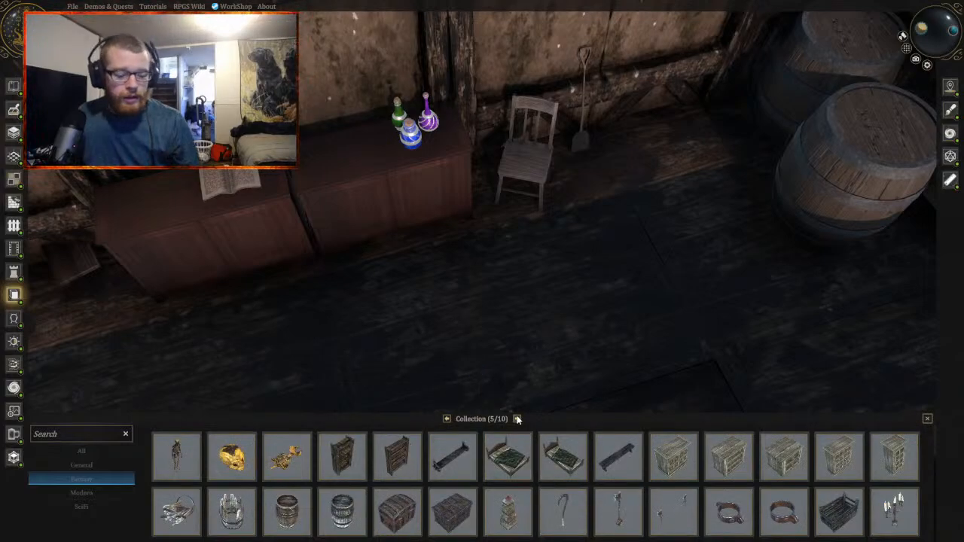
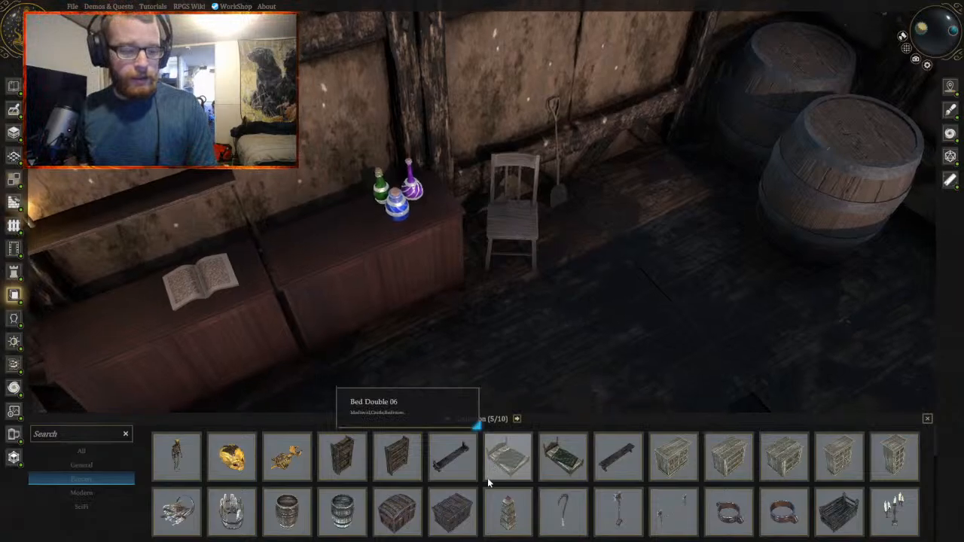
key("w")
key("q")
key("q")
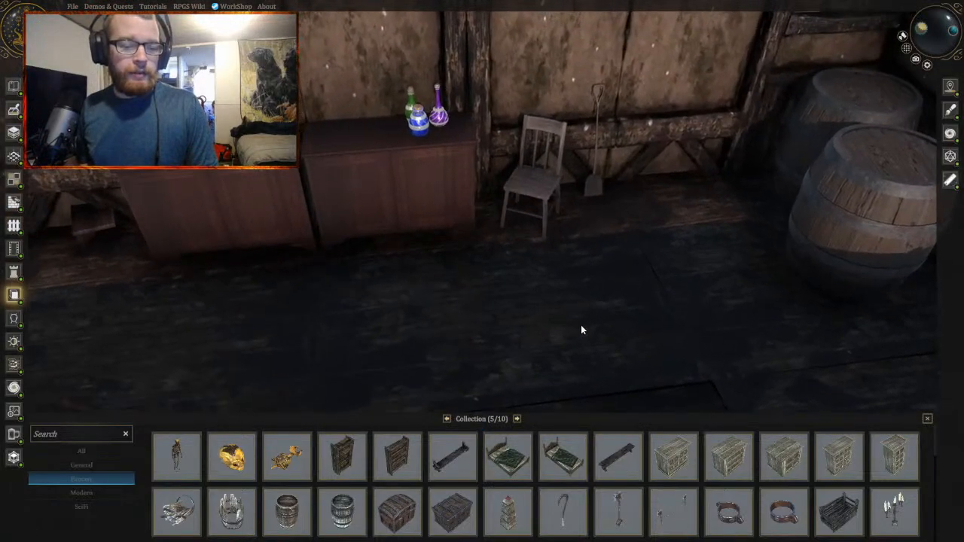
key("a")
key("s")
key("s")
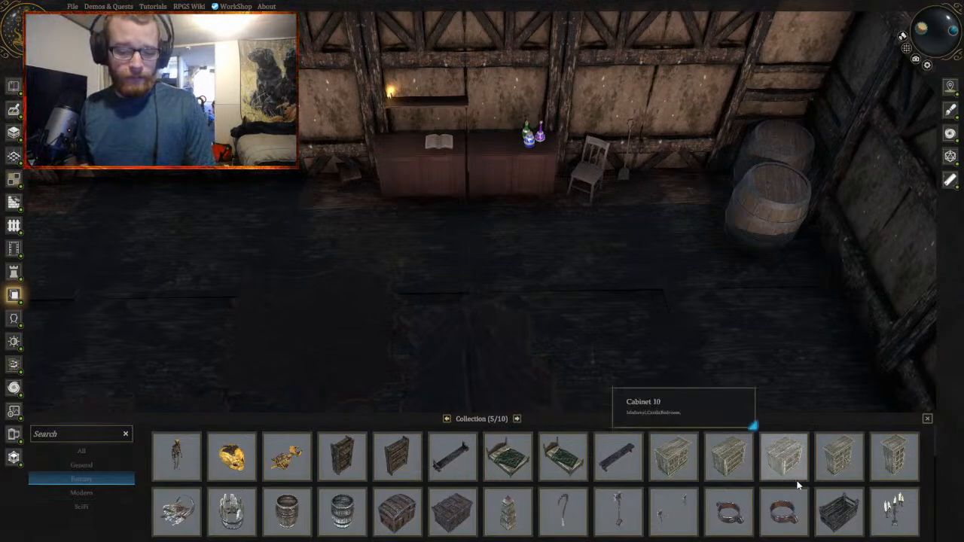
scroll(637, 468, "down", 1)
scroll(637, 469, "down", 1)
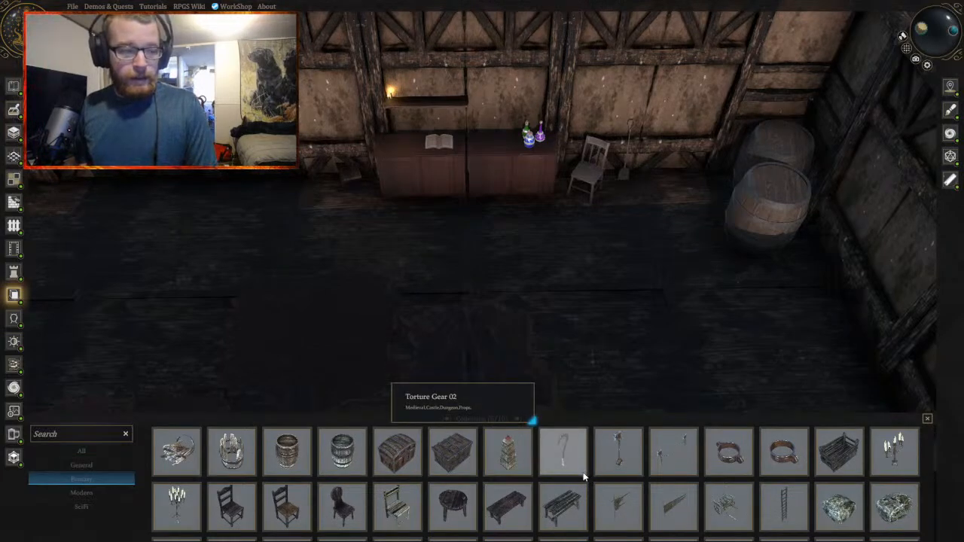
scroll(377, 460, "down", 1)
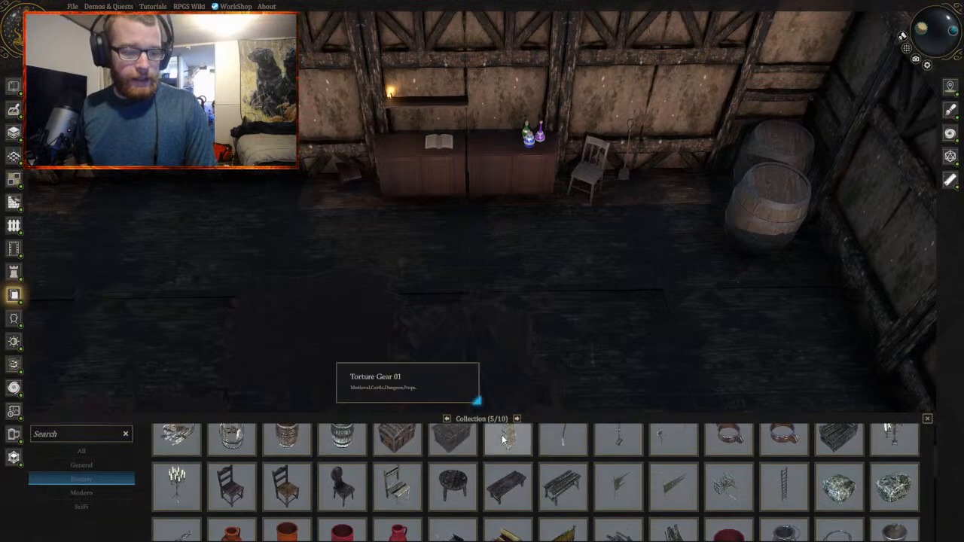
scroll(502, 470, "down", 3)
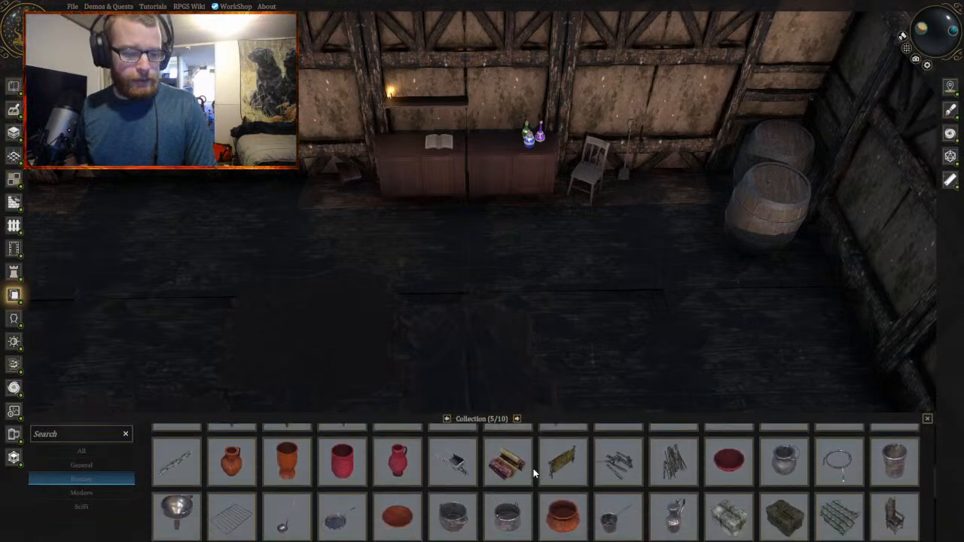
Step: Try the bundle prop beside the Wooden Panel in the collection on the open floor in front of the cabinets, and delete it
left_click_drag(491, 467, 507, 276)
scroll(516, 283, "up", 3)
scroll(516, 284, "up", 2)
key("s")
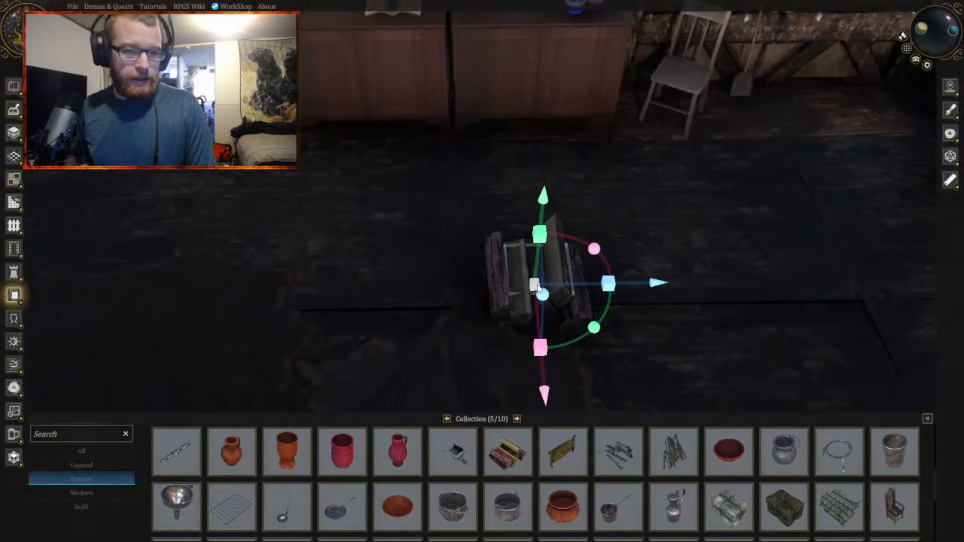
key("d")
key("a")
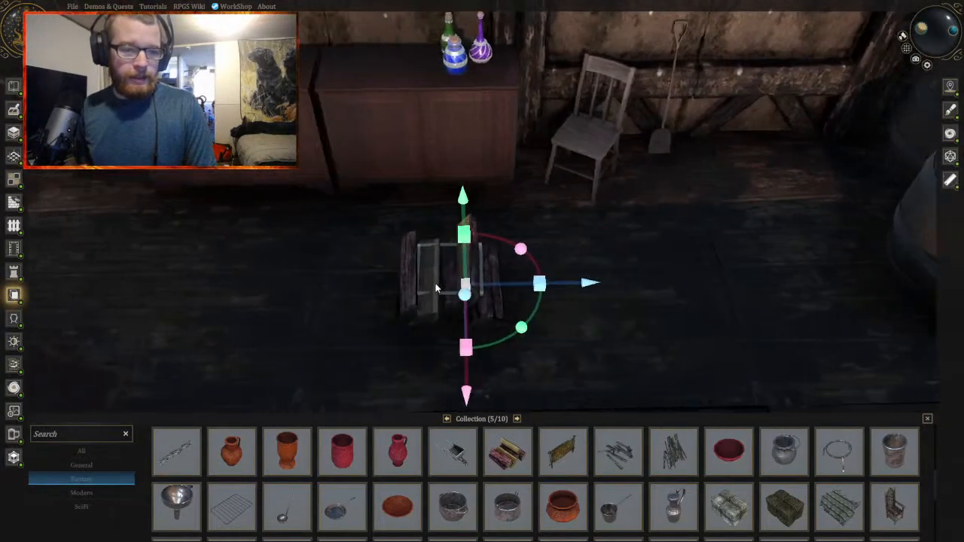
scroll(433, 283, "down", 3)
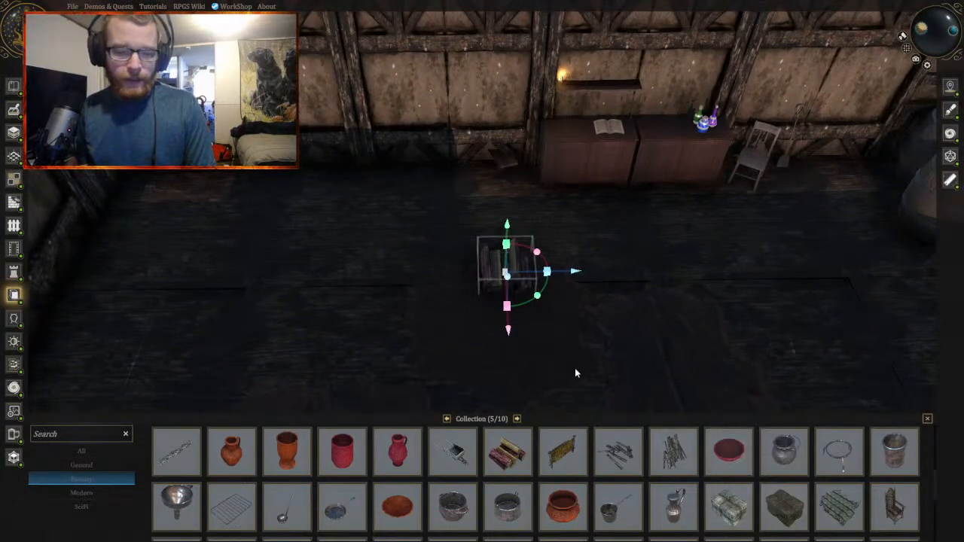
key("Delete")
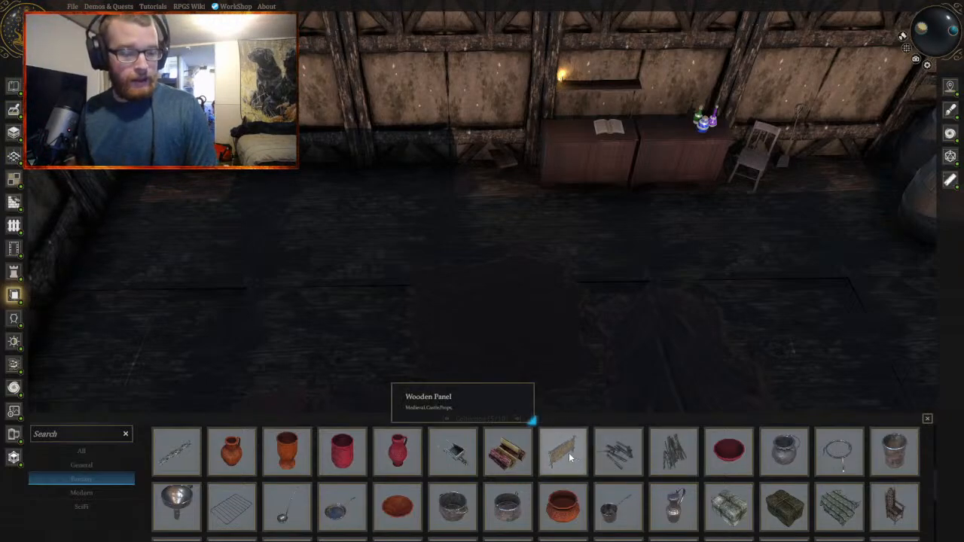
Step: Try the Wooden Panel and the Round Table on the open floor, deleting each one
left_click_drag(569, 453, 573, 282)
key("Delete")
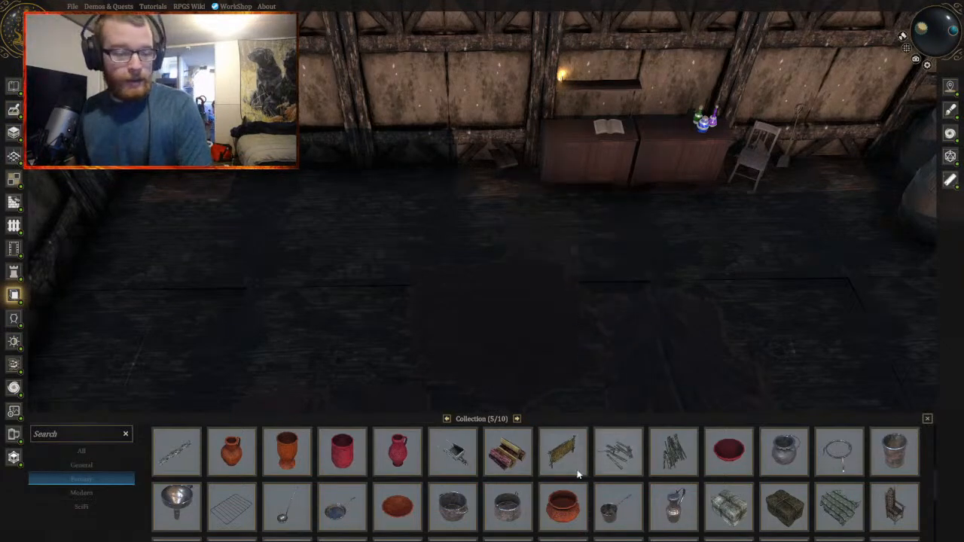
scroll(405, 484, "down", 1)
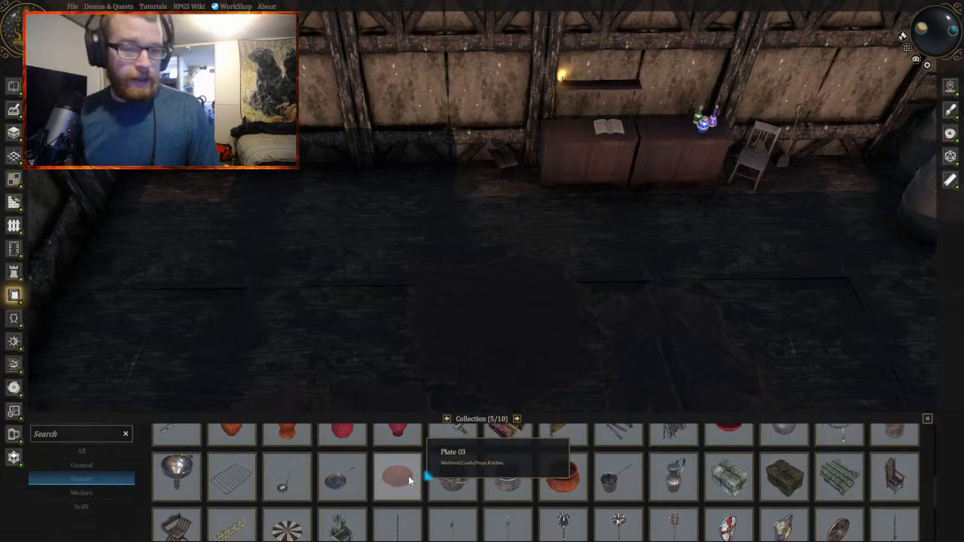
scroll(409, 479, "down", 1)
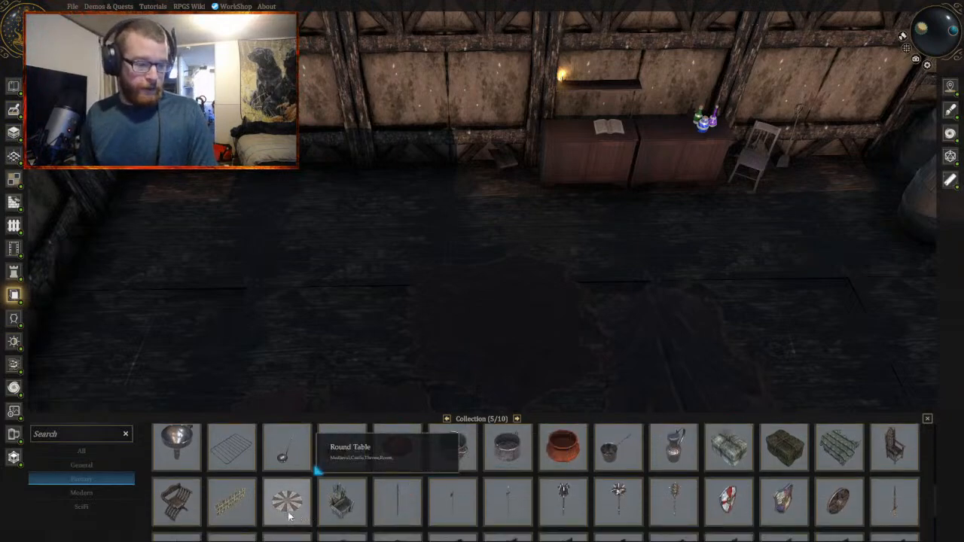
left_click_drag(288, 512, 444, 326)
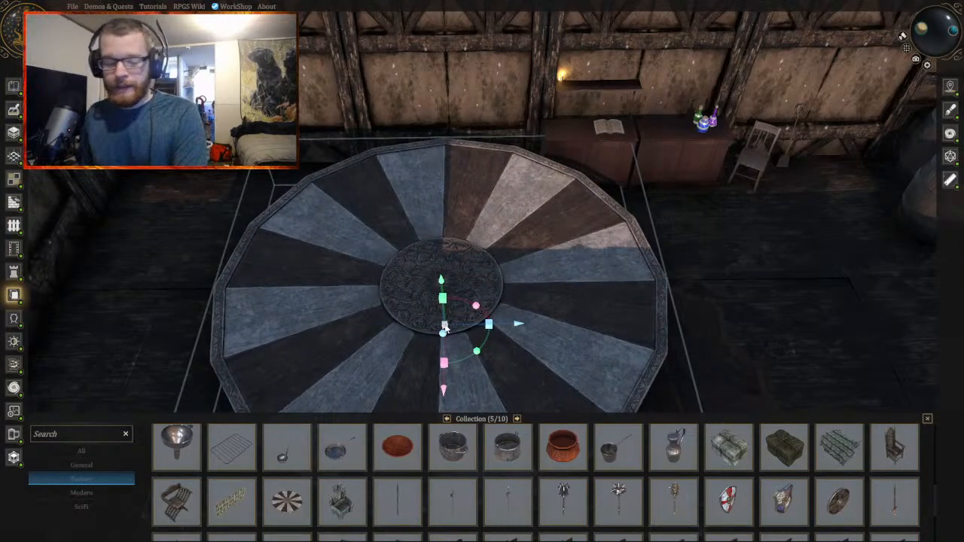
key("Delete")
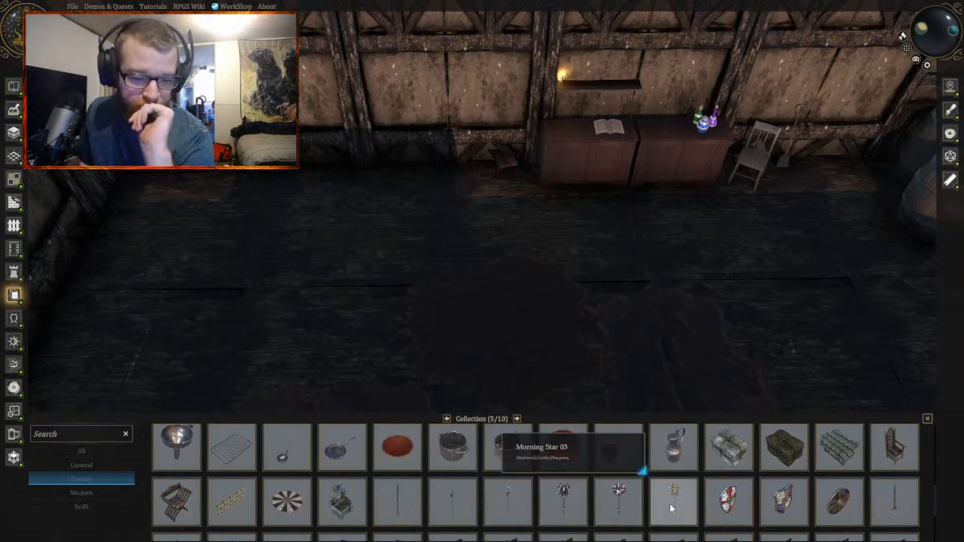
Step: Place the Weapon Rack from collection page 5 on the empty floor at the opposite end of the room from the barrels
scroll(668, 502, "down", 5)
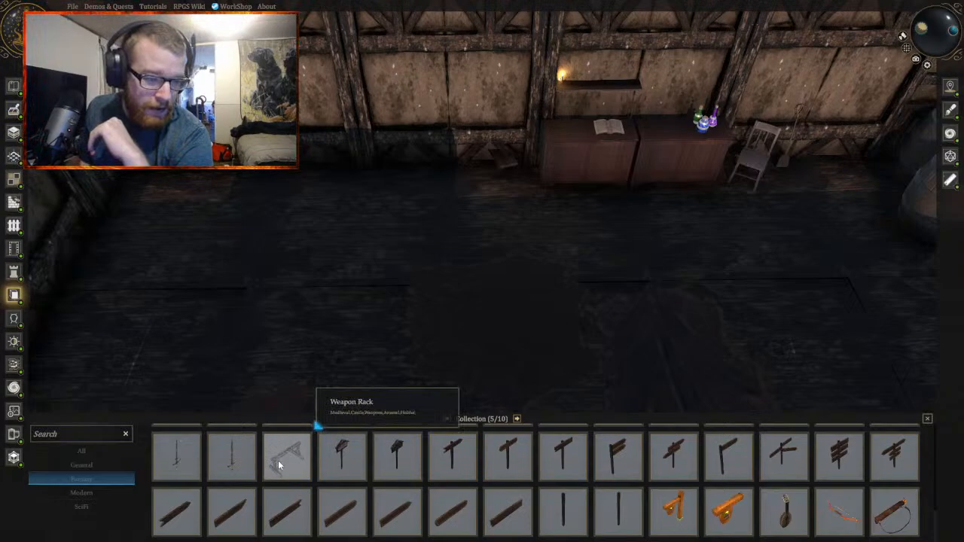
left_click_drag(278, 460, 357, 236)
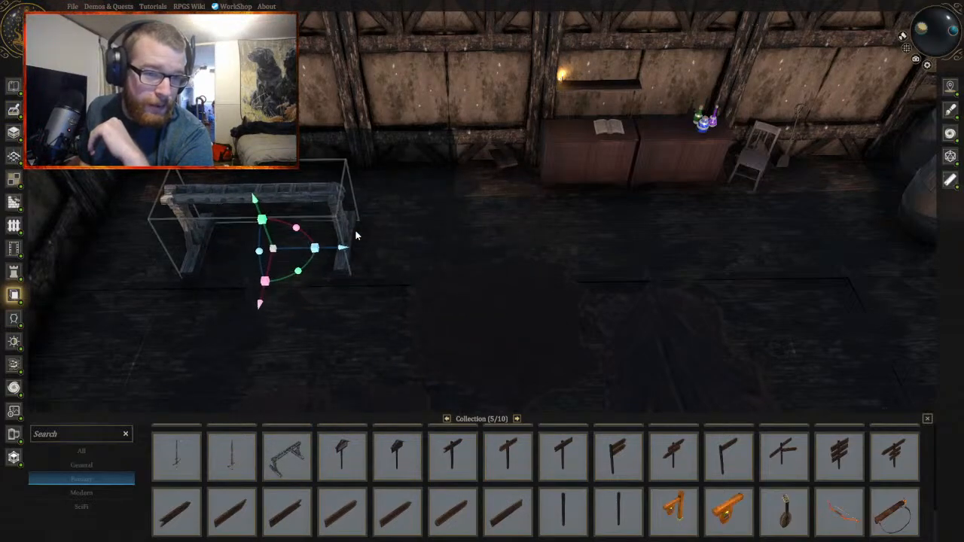
left_click(509, 162)
key("Escape")
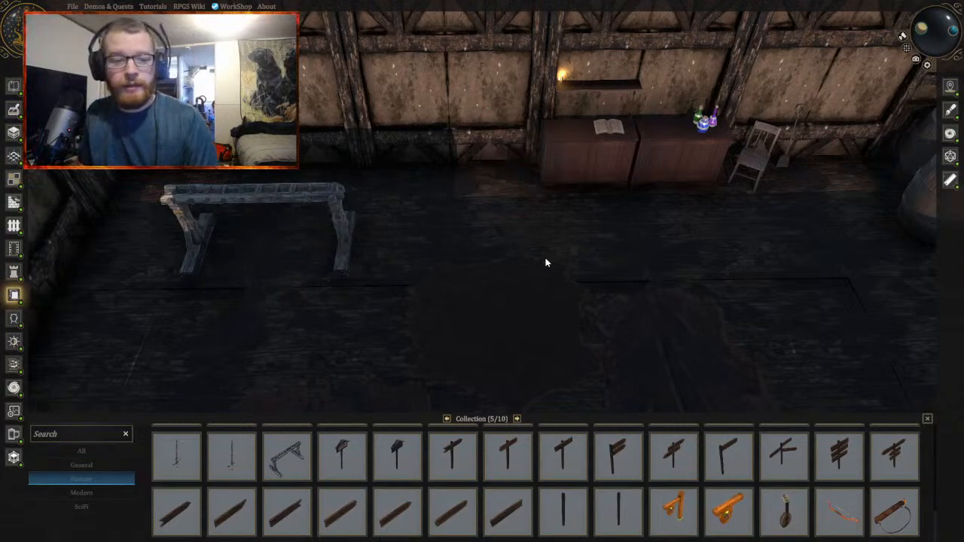
key("q")
key("w")
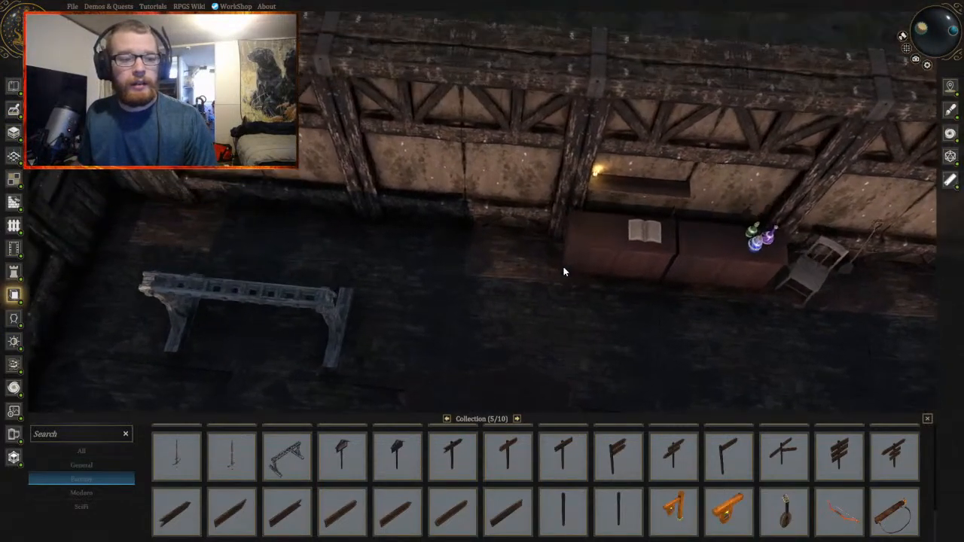
key("w")
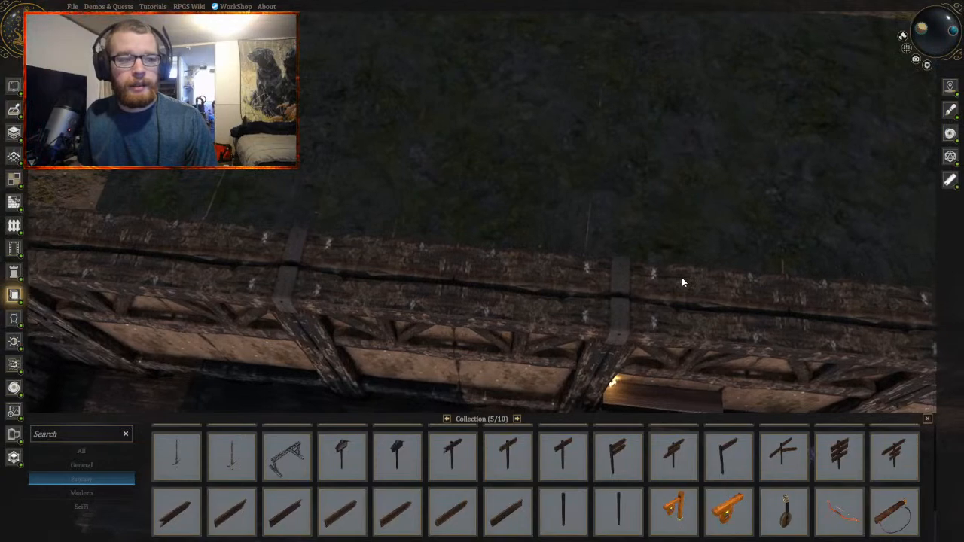
key("w")
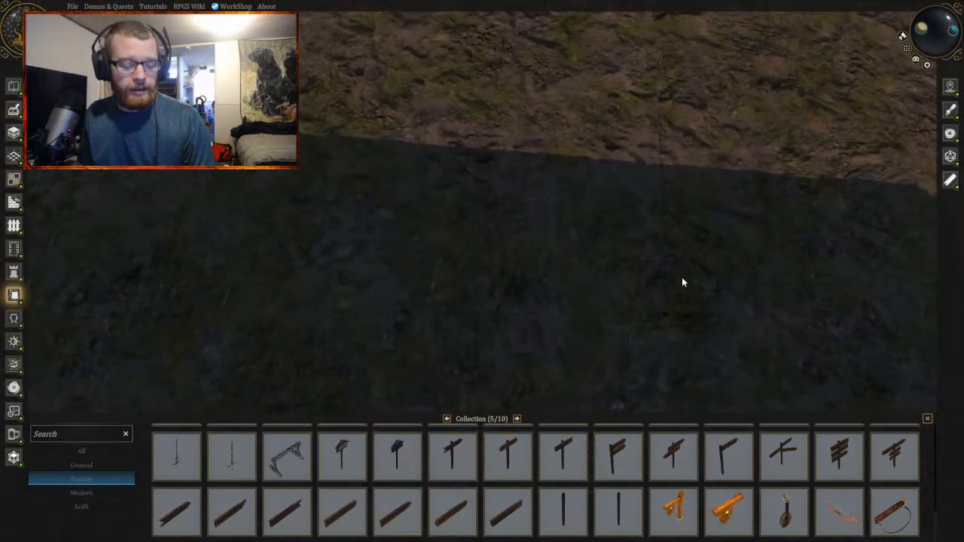
key("s")
key("e")
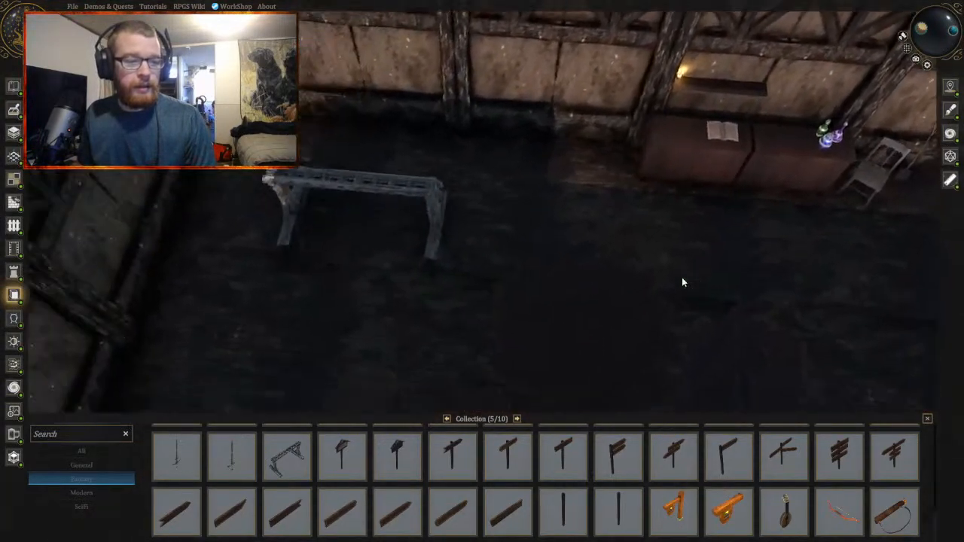
key("a")
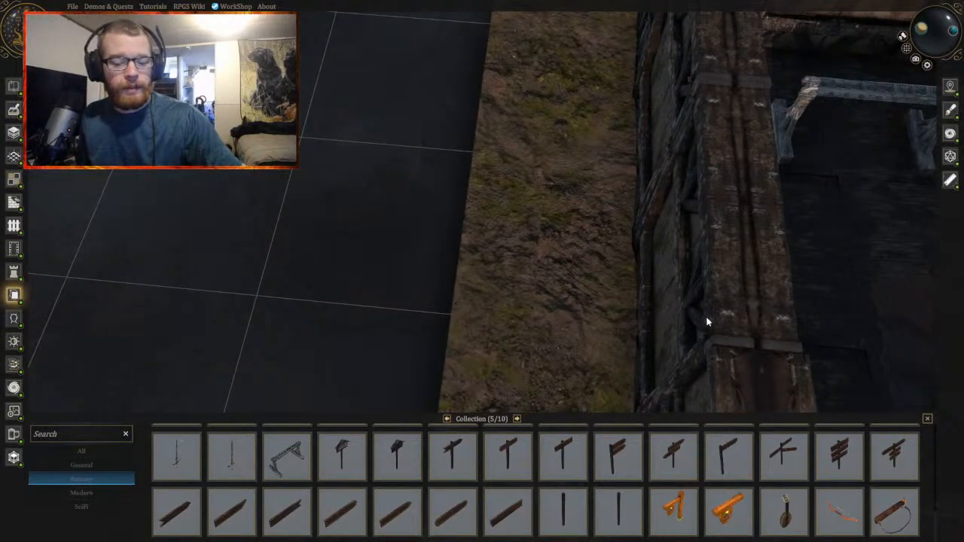
key("d")
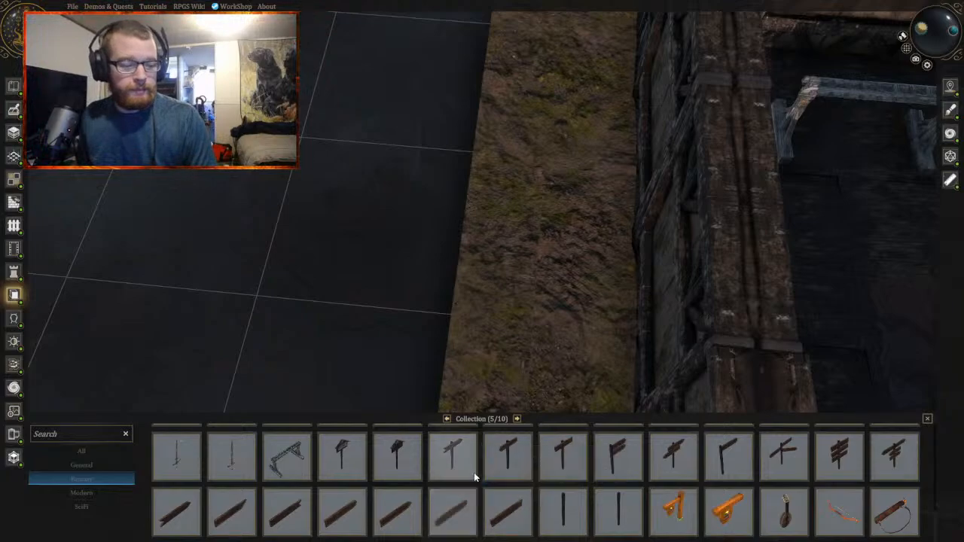
Step: Select the Weapon Rack and examine its placement along the wall up close
left_click(614, 175)
key("d")
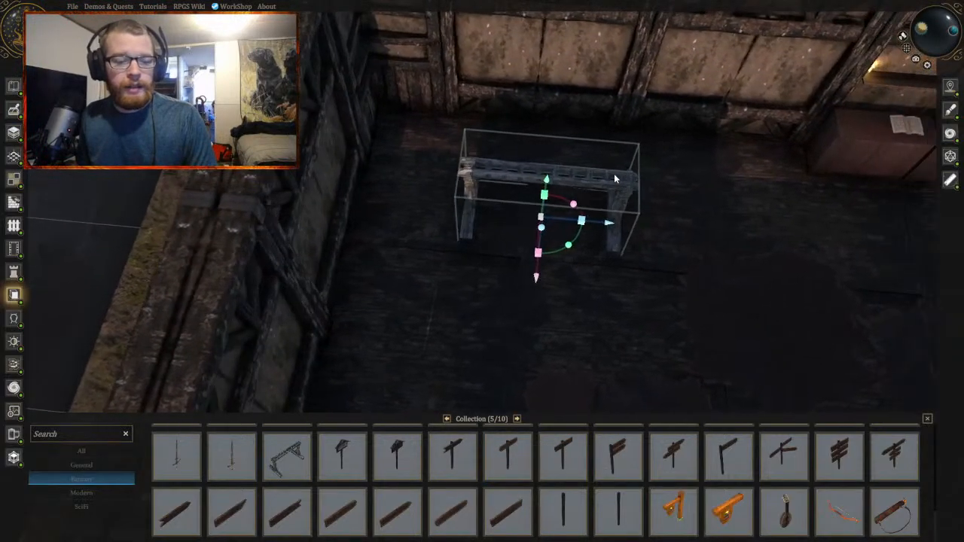
key("w")
middle_click_drag(611, 263, 477, 285)
key("a")
key("w")
left_click(687, 306)
key("w")
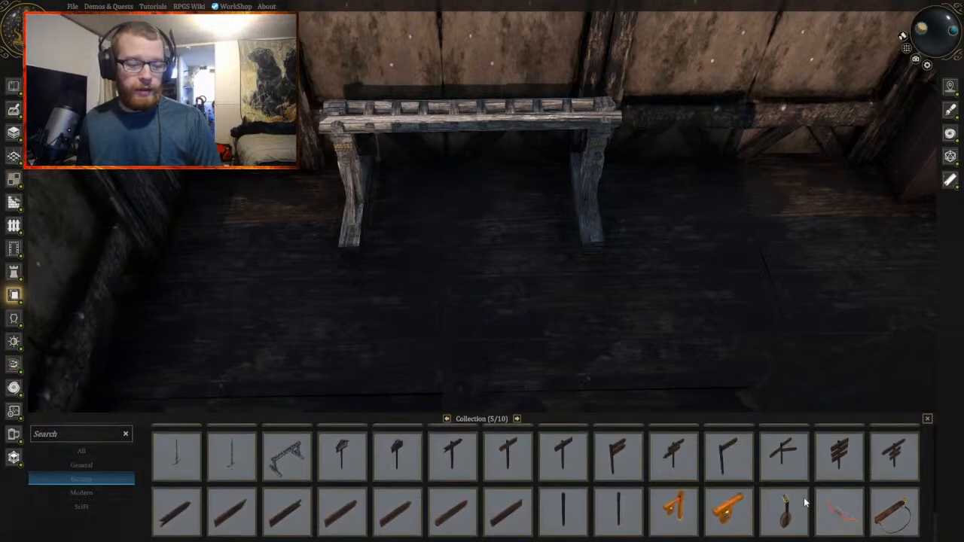
Step: Place Furnace 02 from collection page 6 and move it against the long wall opposite the cabinets
left_click(517, 418)
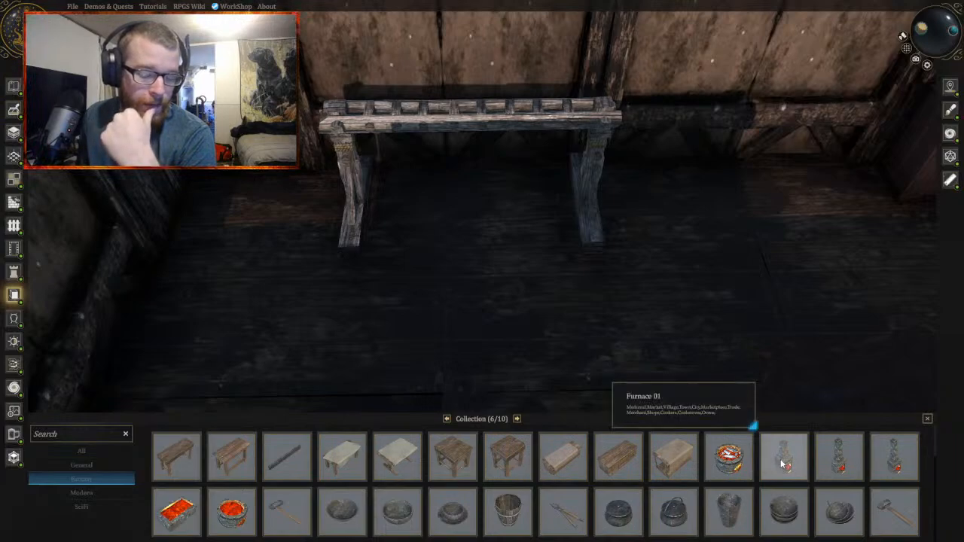
left_click(833, 461)
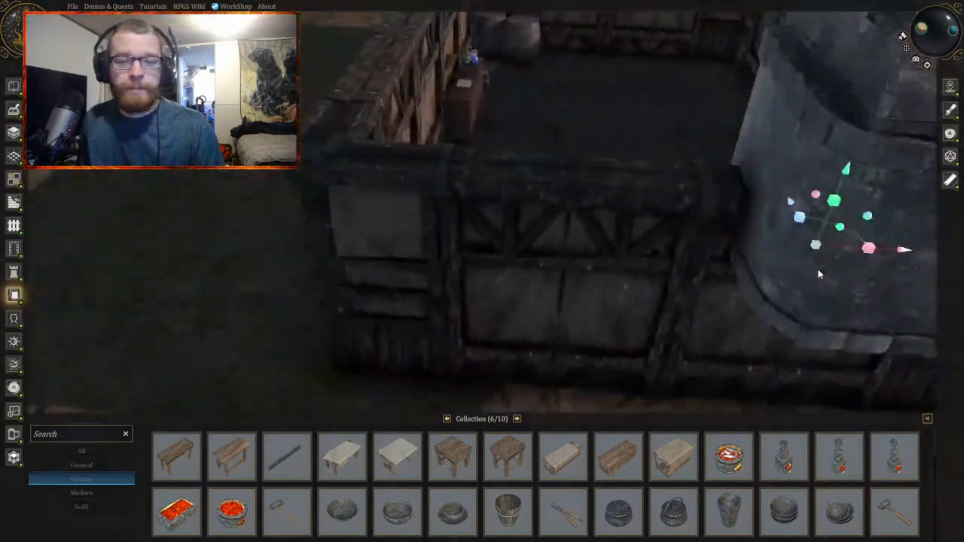
left_click_drag(813, 274, 551, 160)
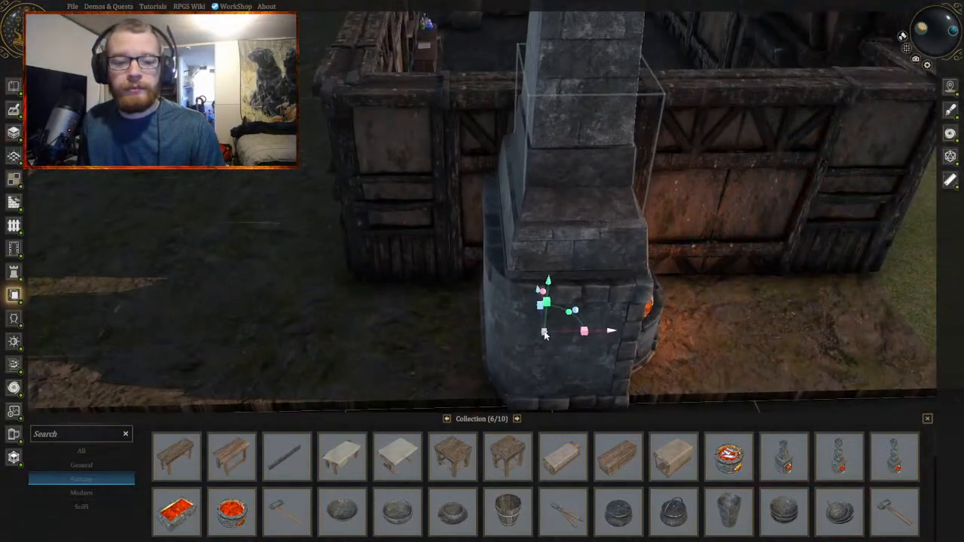
scroll(543, 331, "down", 5)
scroll(588, 331, "up", 5)
scroll(585, 219, "down", 2)
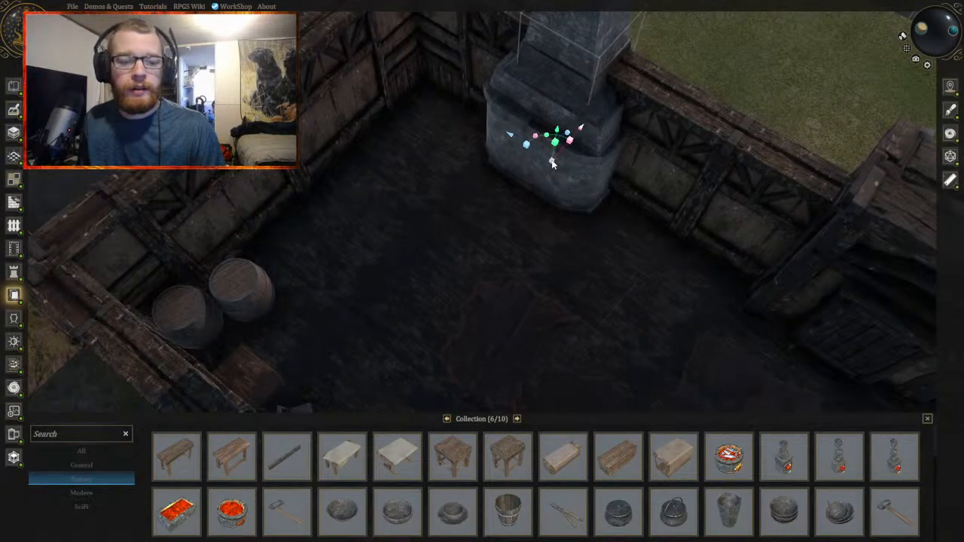
middle_click_drag(465, 210, 517, 223)
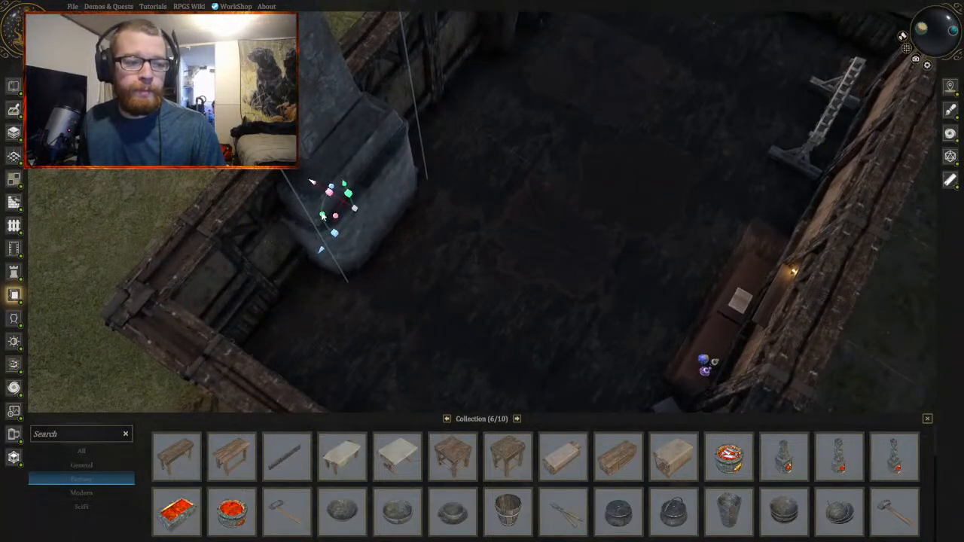
Step: Rotate the furnace so its fire faces the room, set its back into the wall, and shift it along the wall toward the door
left_click_drag(322, 216, 546, 166)
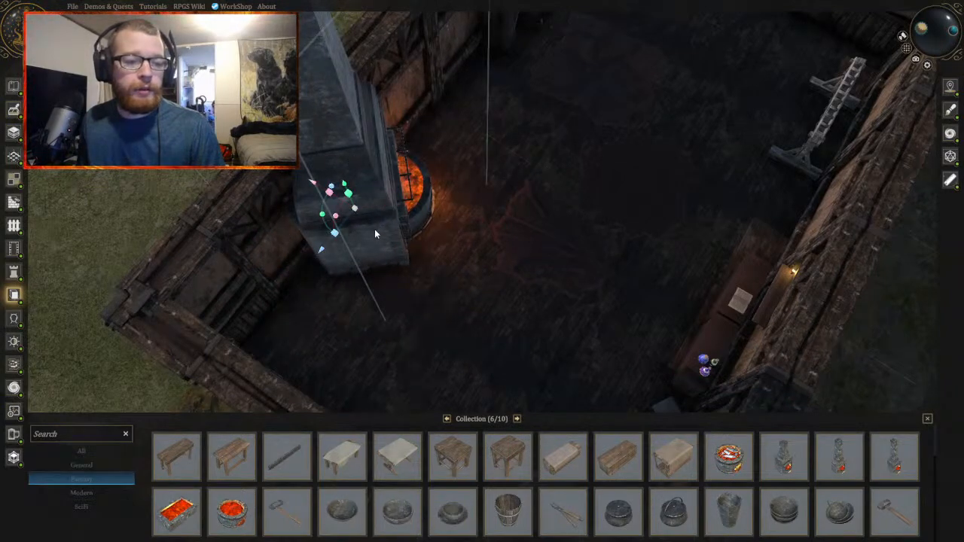
left_click_drag(325, 252, 264, 329)
middle_click_drag(278, 329, 420, 155)
left_click_drag(421, 151, 477, 182)
key("ctrl+z")
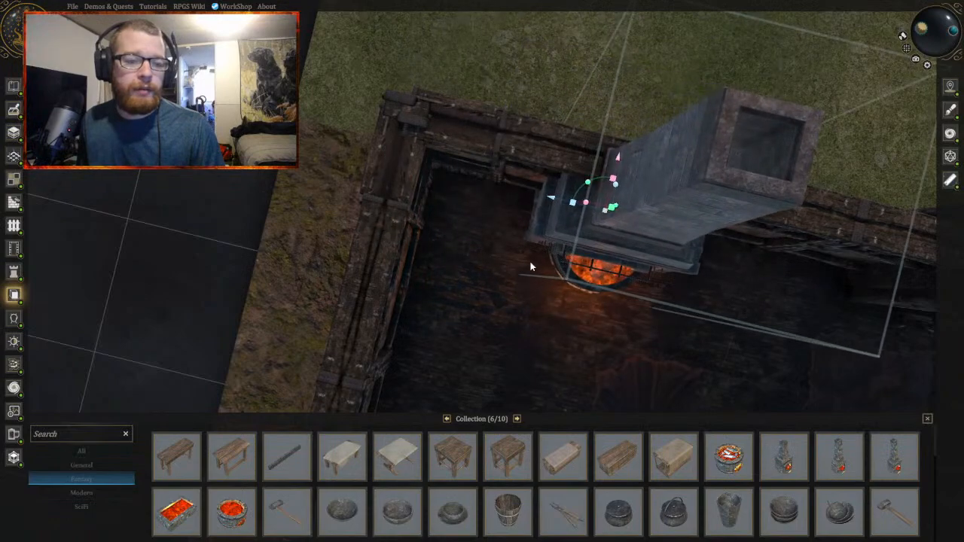
scroll(531, 266, "up", 5)
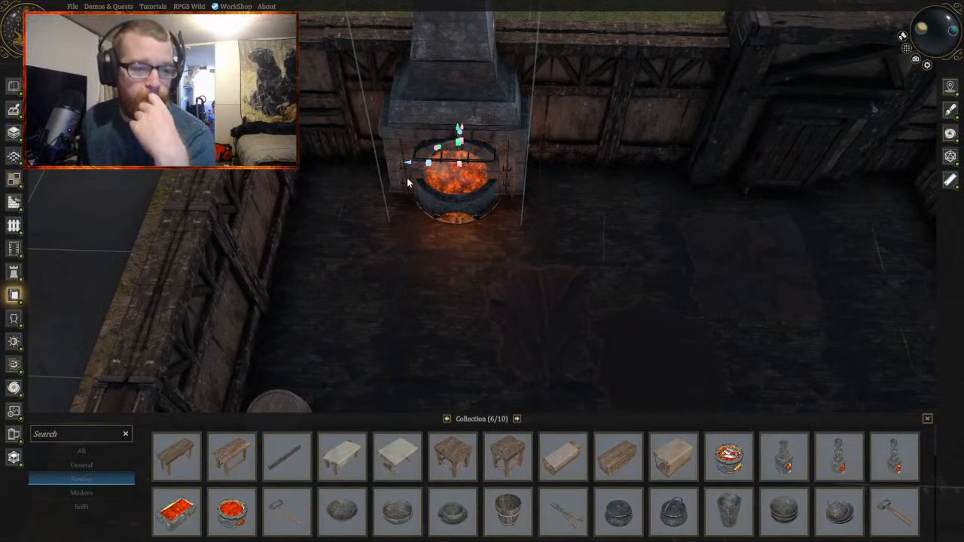
left_click_drag(409, 161, 444, 168)
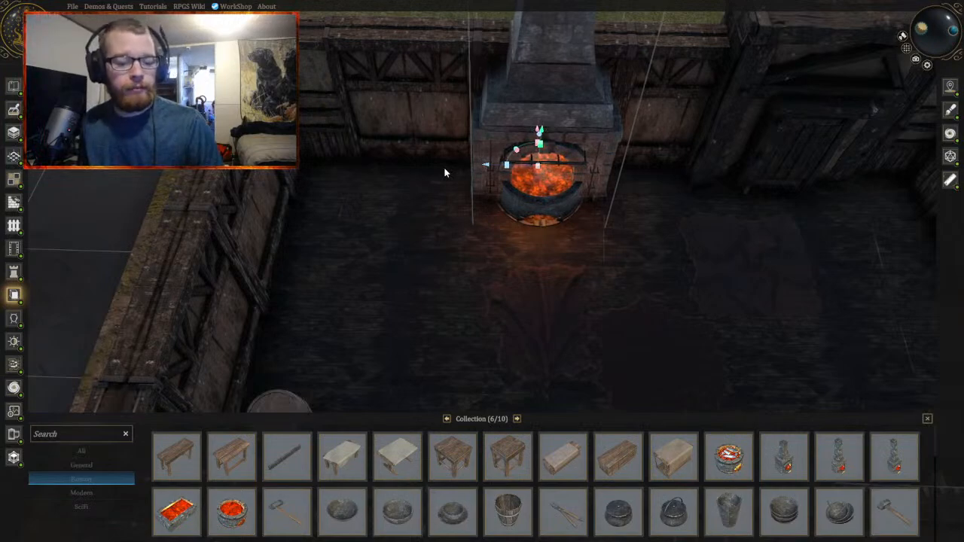
Step: Place the Cooking Pot Hanging prop on the floor in front of the furnace
left_click(679, 519)
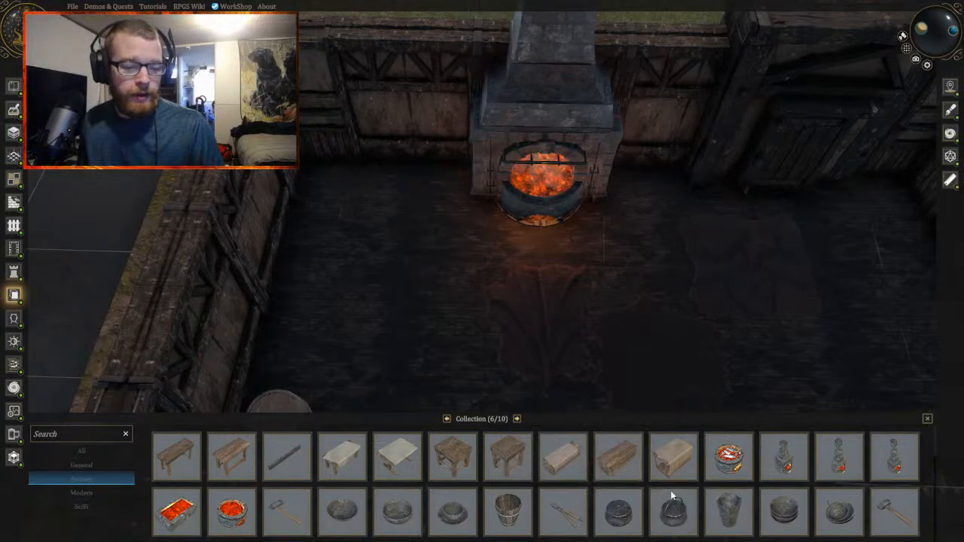
left_click(587, 257)
scroll(586, 257, "up", 5)
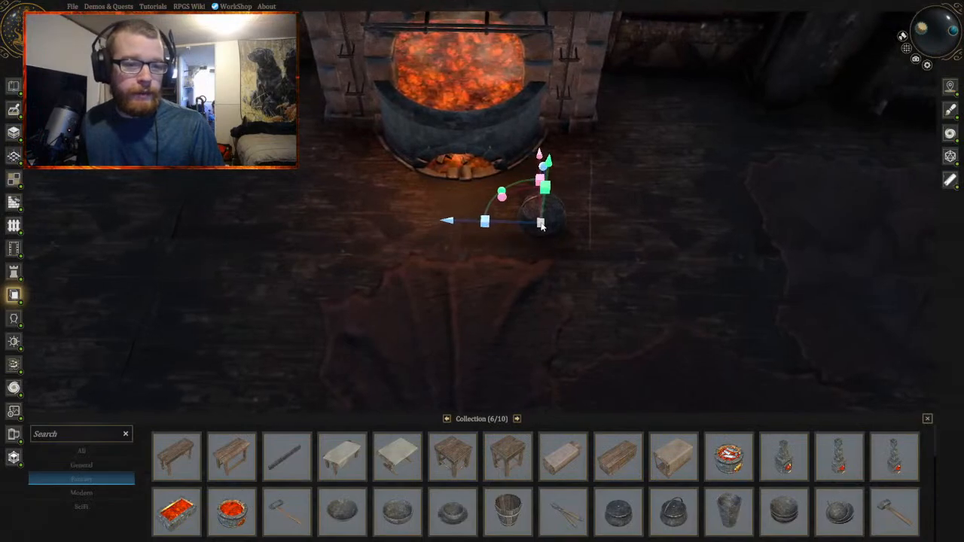
left_click_drag(541, 226, 494, 253)
middle_click_drag(494, 253, 480, 252)
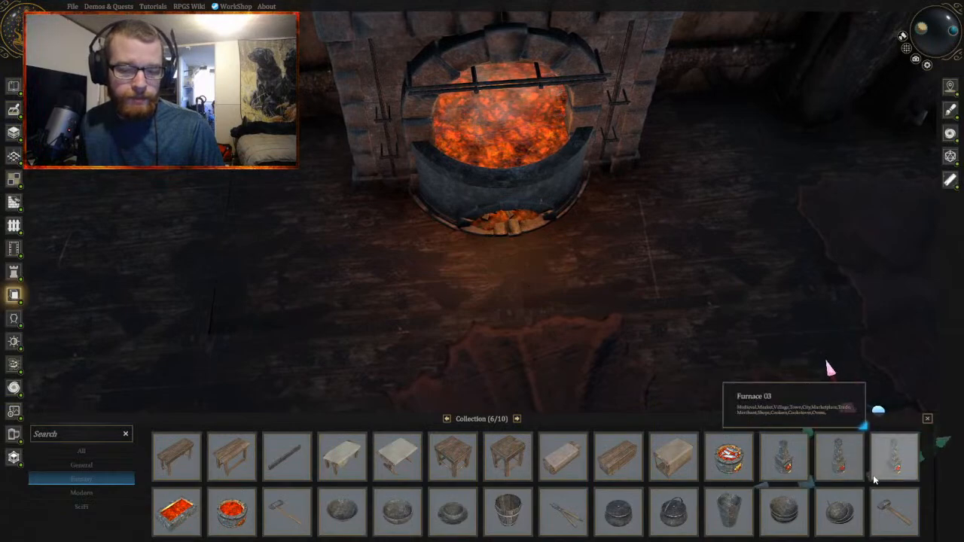
scroll(504, 271, "up", 3)
mouse_move(505, 274)
middle_mouse_down()
mouse_move(521, 263)
mouse_move(514, 277)
middle_mouse_up()
left_click_drag(510, 277, 555, 252)
scroll(539, 259, "down", 2)
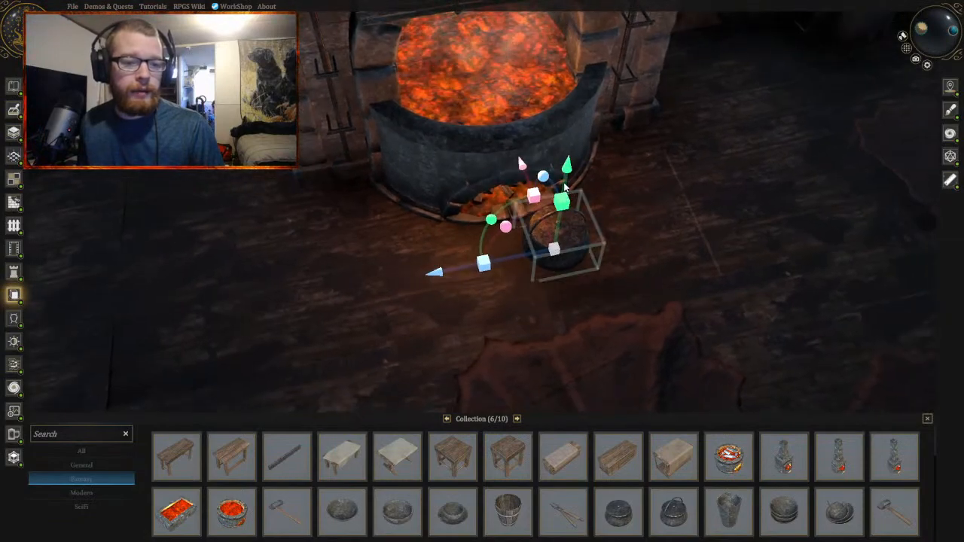
Step: Raise the cooking pot, rotate it, and centre it over the furnace fire beneath the iron bar
left_click_drag(568, 166, 565, 110)
right_click_drag(557, 188, 579, 180)
scroll(579, 181, "up", 5)
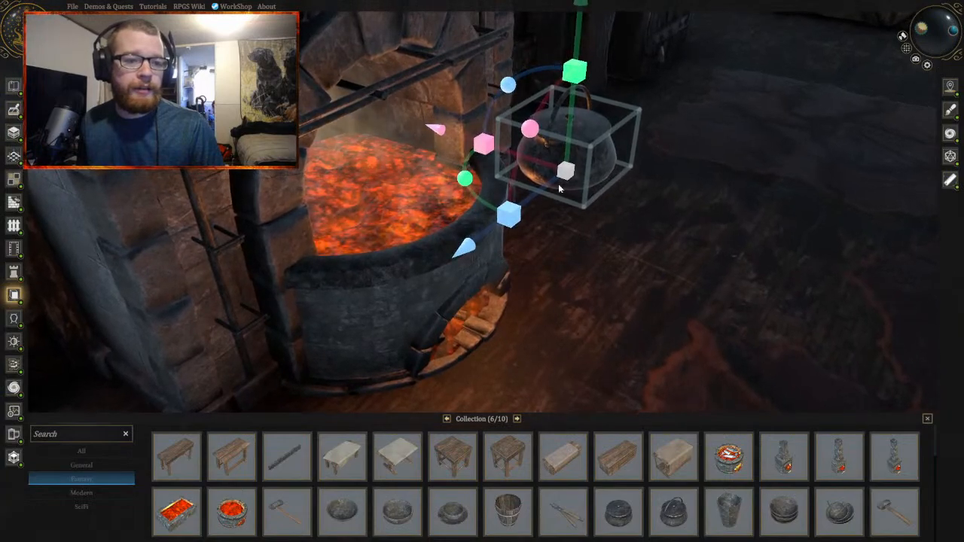
left_click_drag(465, 178, 635, 232)
right_click_drag(635, 232, 586, 233)
left_click_drag(579, 164, 516, 88)
mouse_move(594, 173)
right_mouse_down()
mouse_move(565, 154)
mouse_move(533, 169)
mouse_move(579, 178)
right_mouse_up()
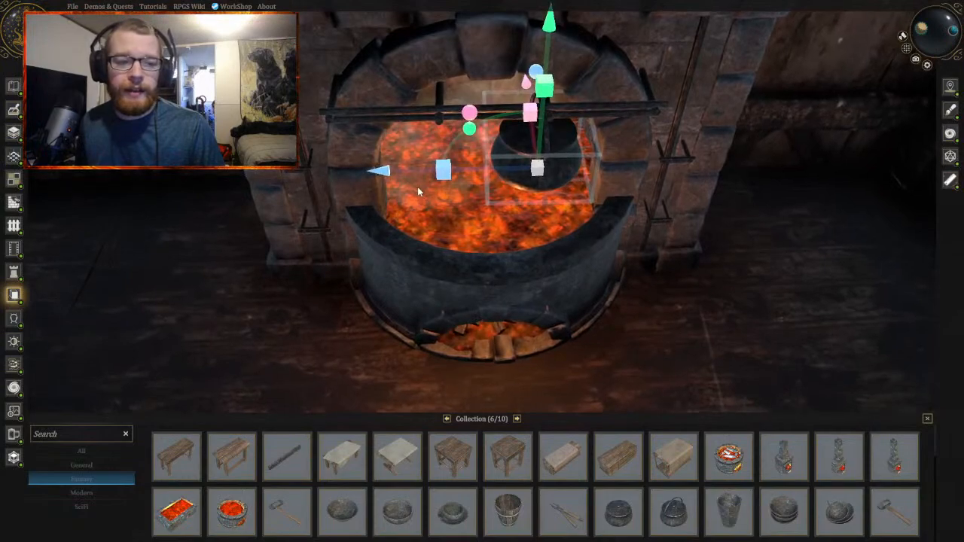
left_click_drag(392, 171, 370, 173)
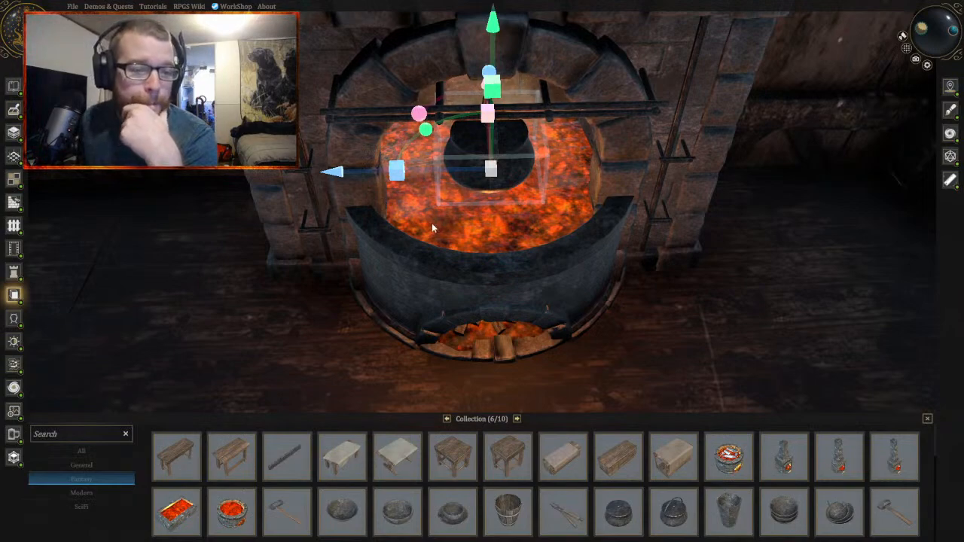
Step: Nudge the cooking pot slightly outward from the furnace to line up its handle with the bar, checking from the side
right_click_drag(447, 232, 683, 214)
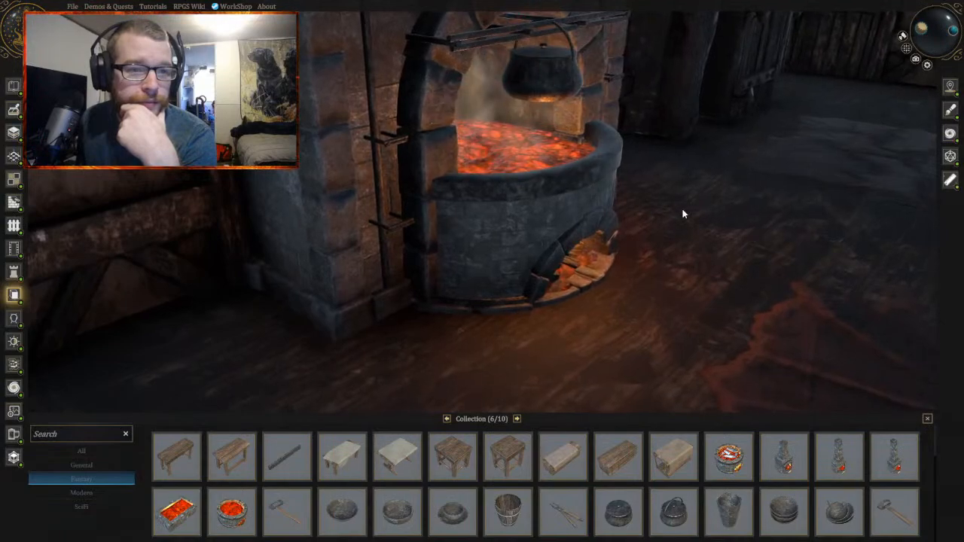
left_click(546, 81)
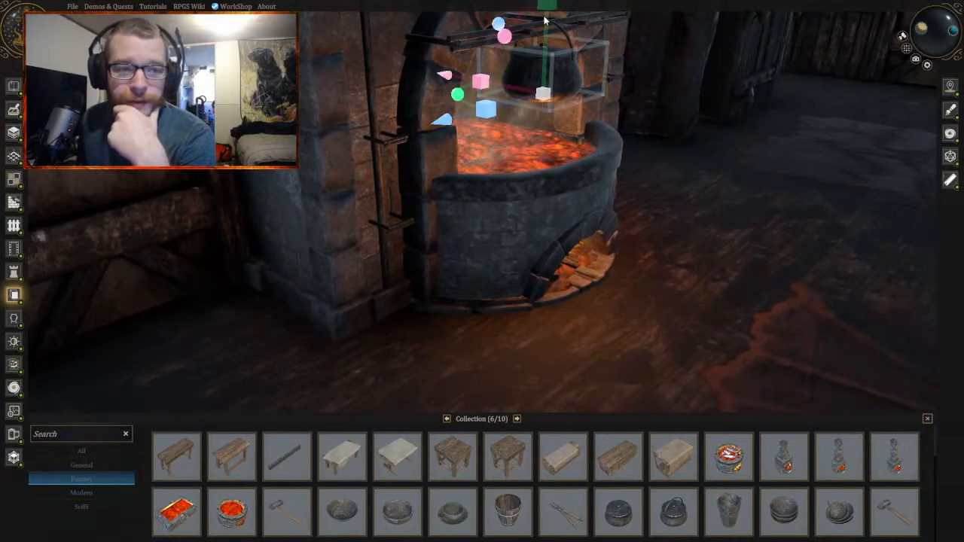
right_click_drag(595, 106, 534, 21)
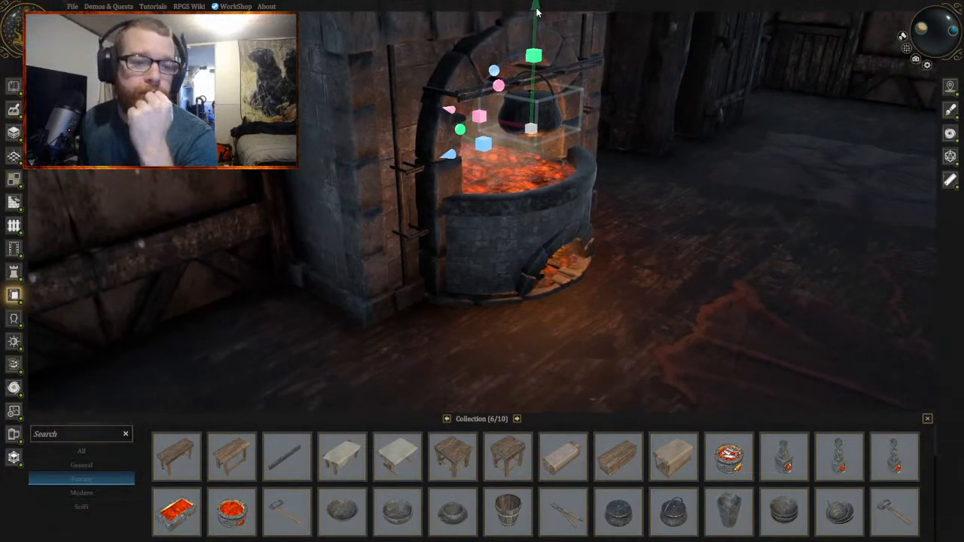
right_click_drag(631, 111, 623, 156)
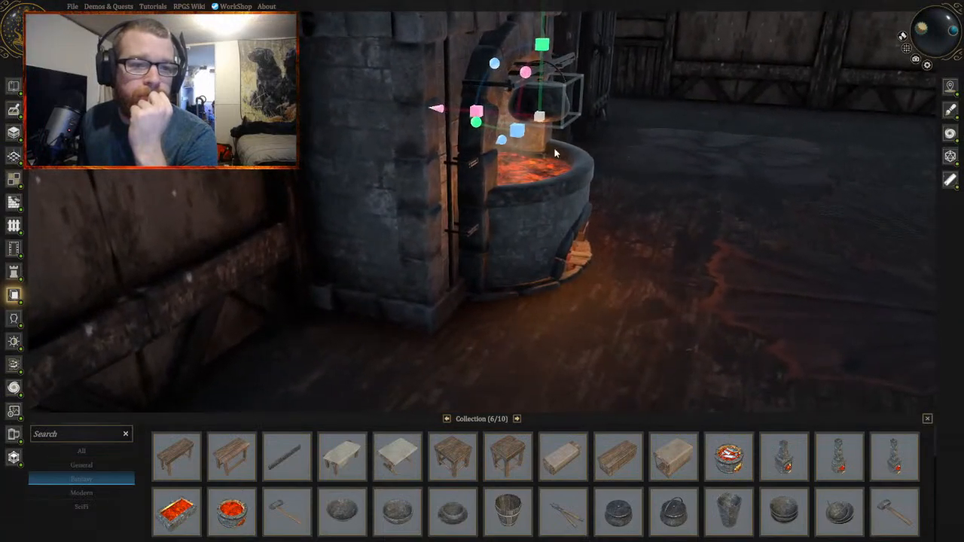
left_click_drag(437, 110, 442, 110)
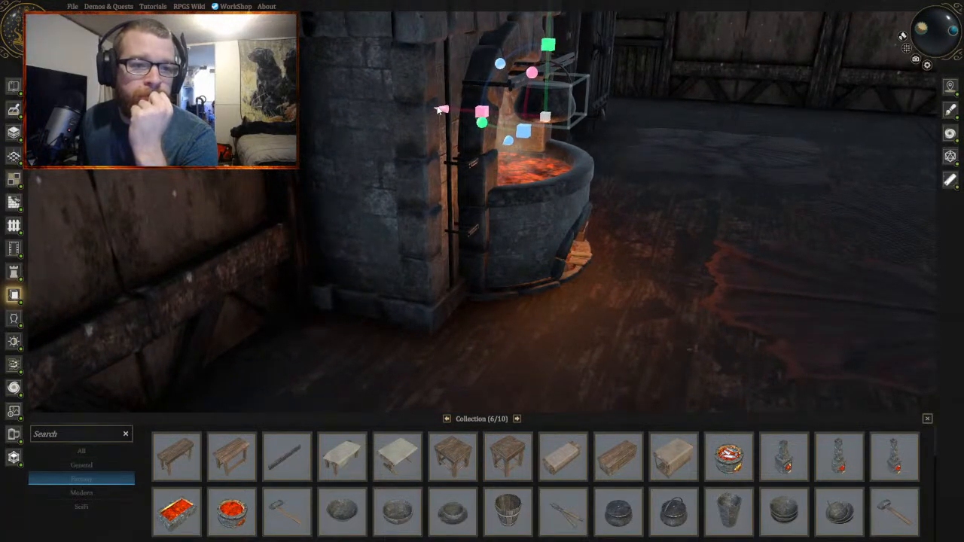
scroll(468, 131, "up", 3)
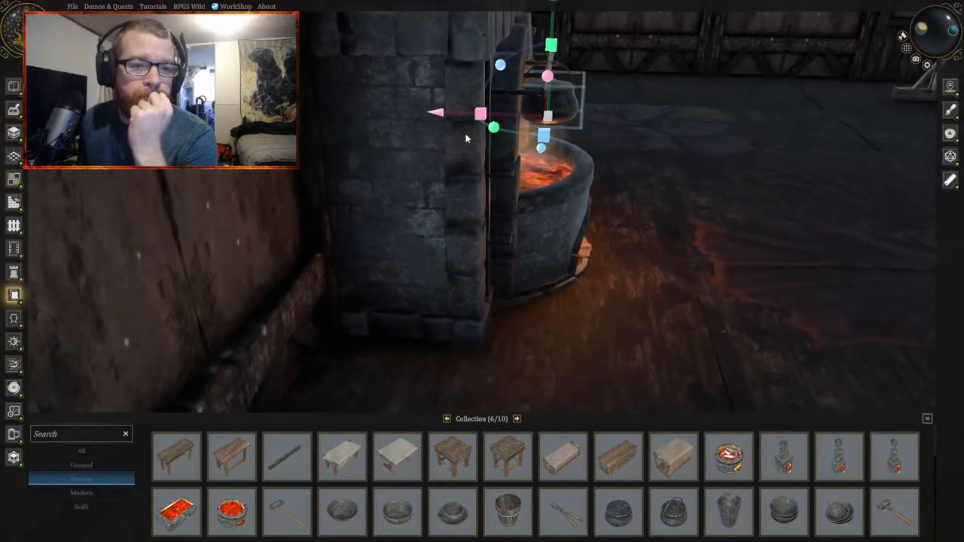
middle_click_drag(467, 141, 751, 134)
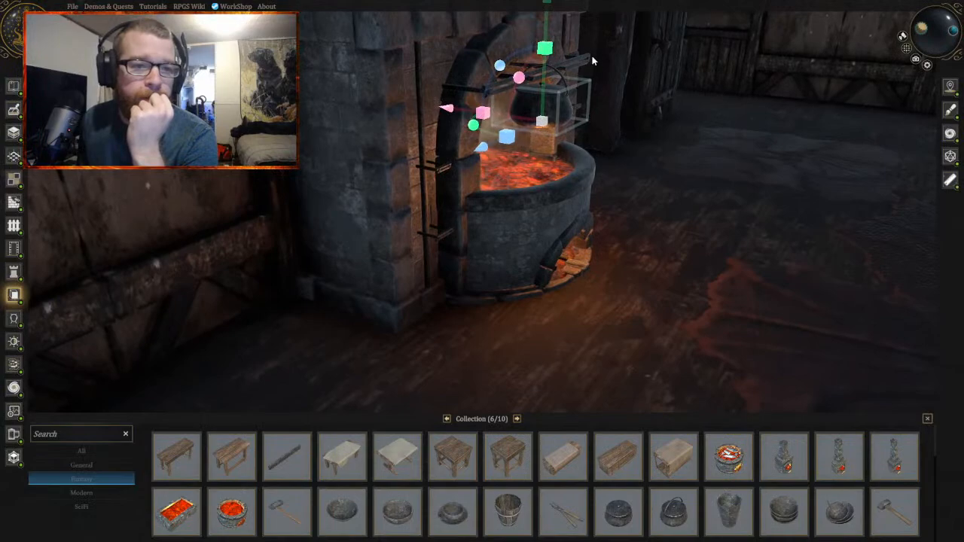
middle_click_drag(593, 60, 552, 29)
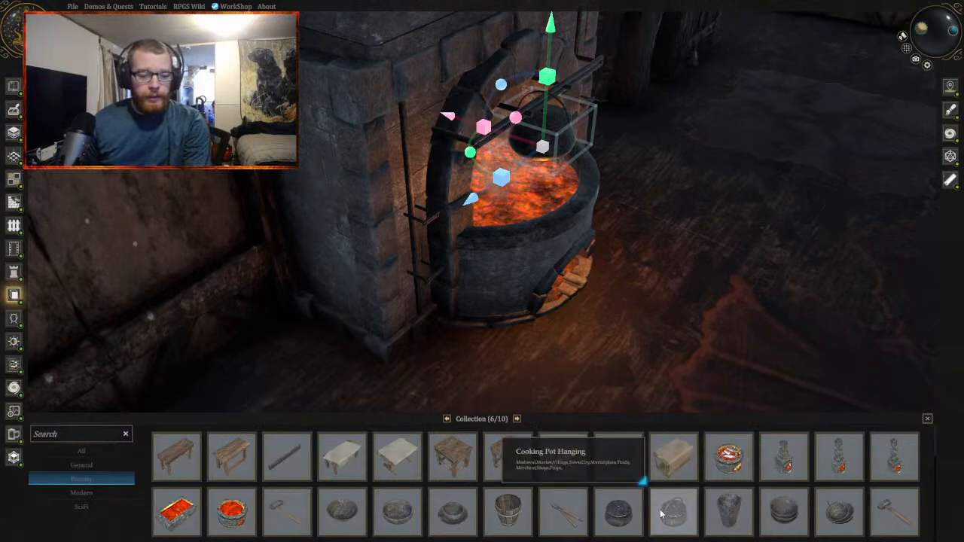
Step: Look over the room's open floor between the furnace, the cabinets and the barrels
middle_click_drag(663, 316, 545, 293)
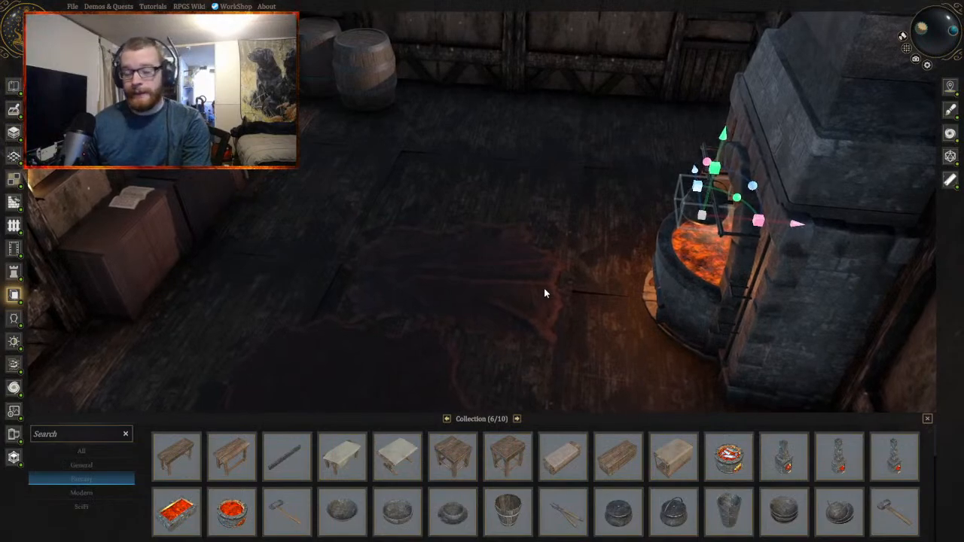
middle_click_drag(535, 261, 535, 237)
key("s")
key("a")
key("d")
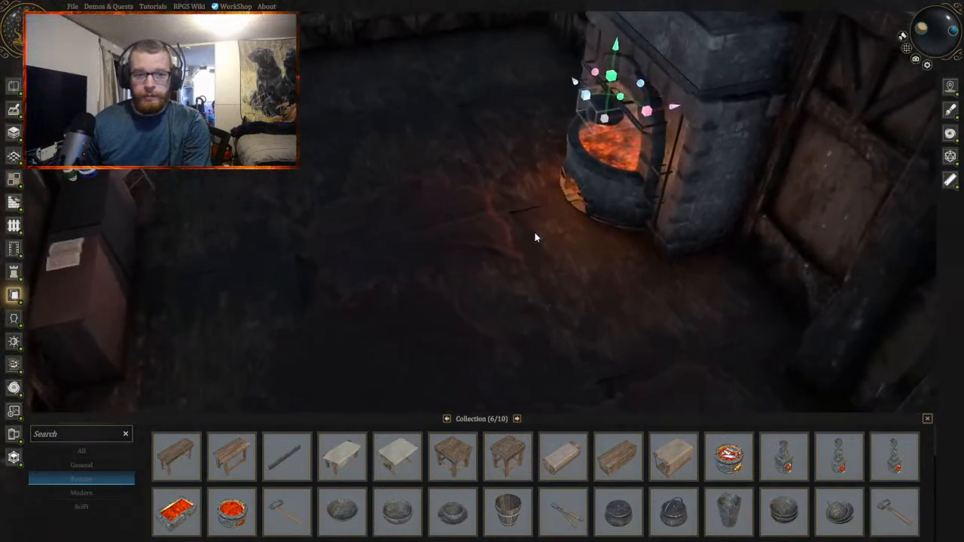
key("w")
key("s")
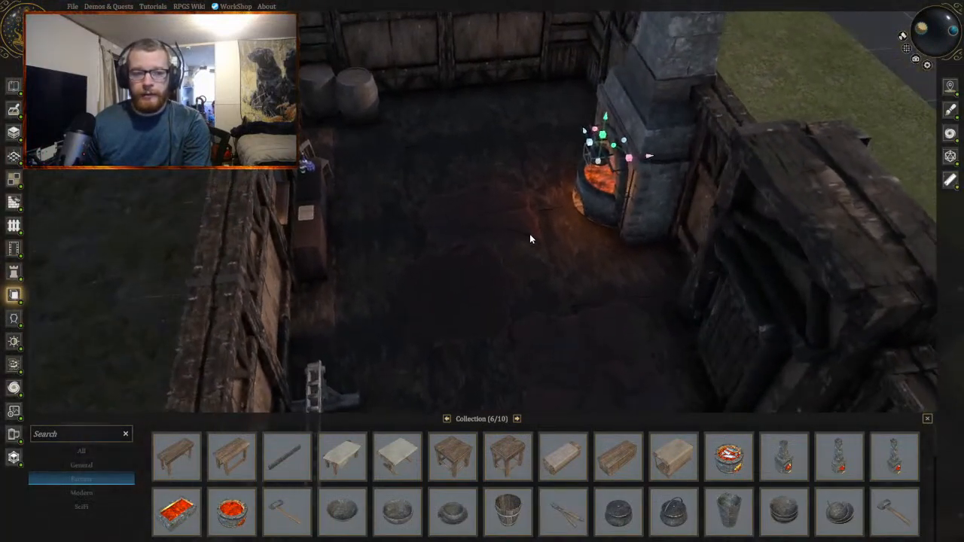
Step: Inspect the furnace's back from outside the building, and review the whole room from above
left_click(135, 196)
middle_click_drag(531, 225, 511, 226)
key("d")
double_click(511, 226)
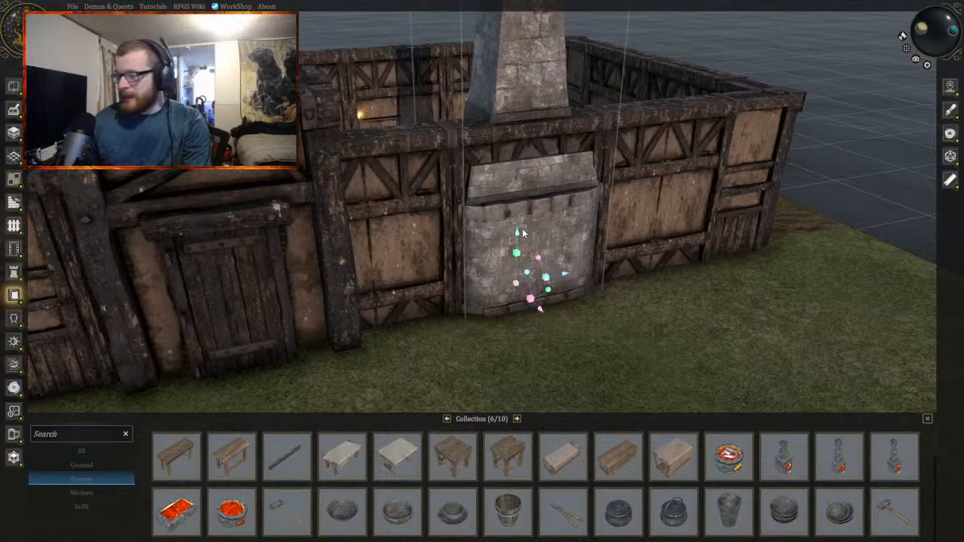
middle_click_drag(507, 223, 568, 235)
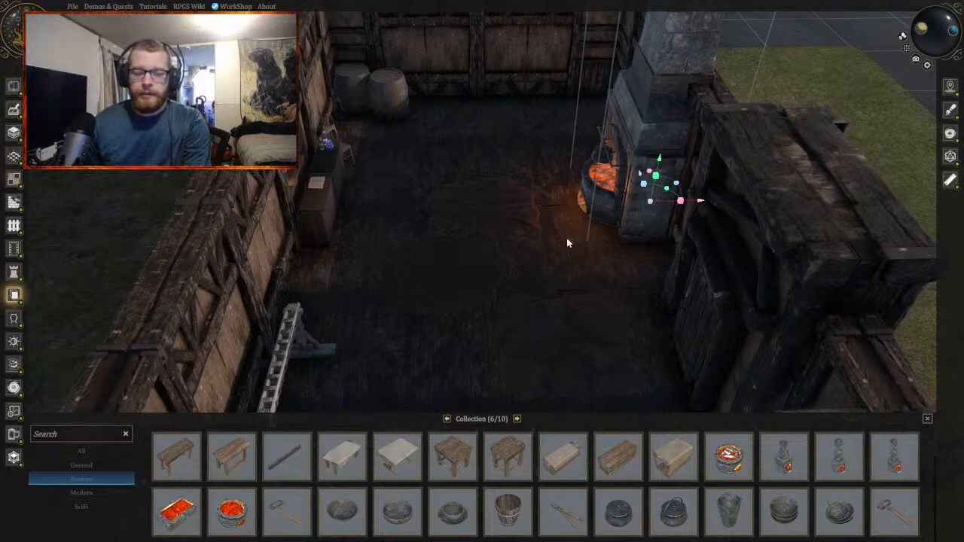
key("a")
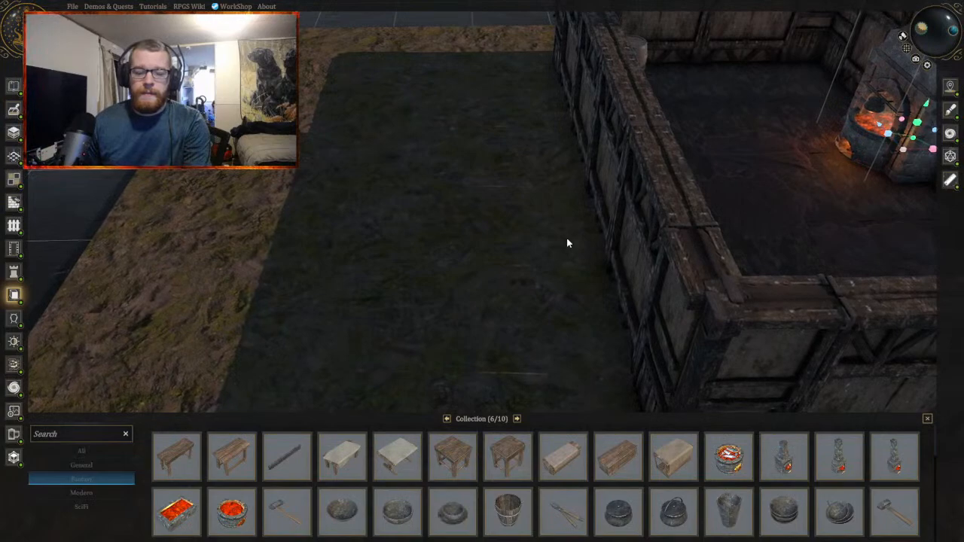
key("d")
key("w")
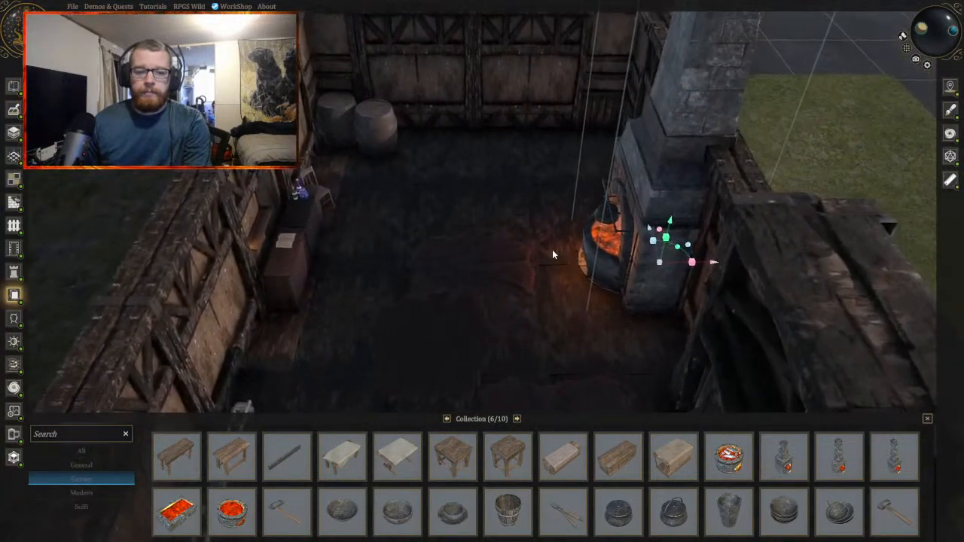
key("q")
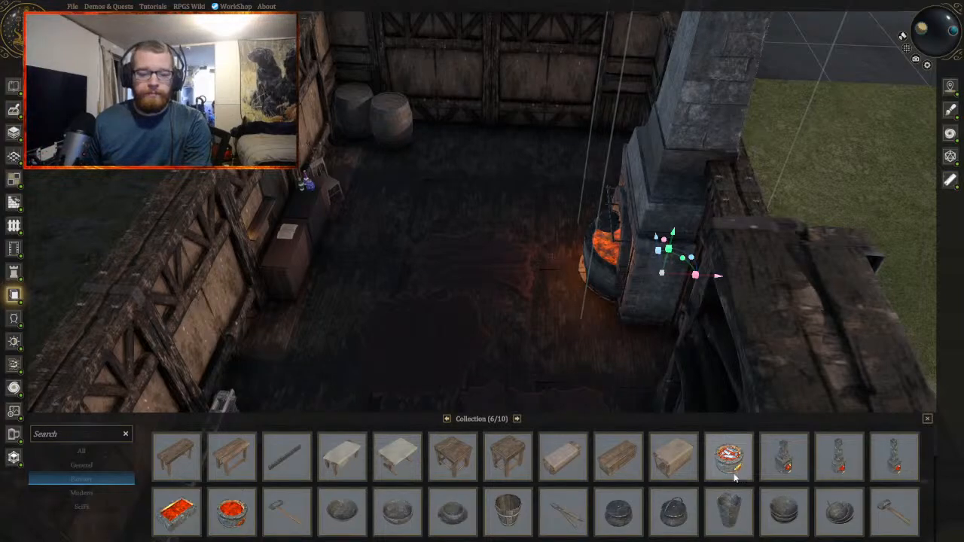
middle_click_drag(455, 257, 466, 258)
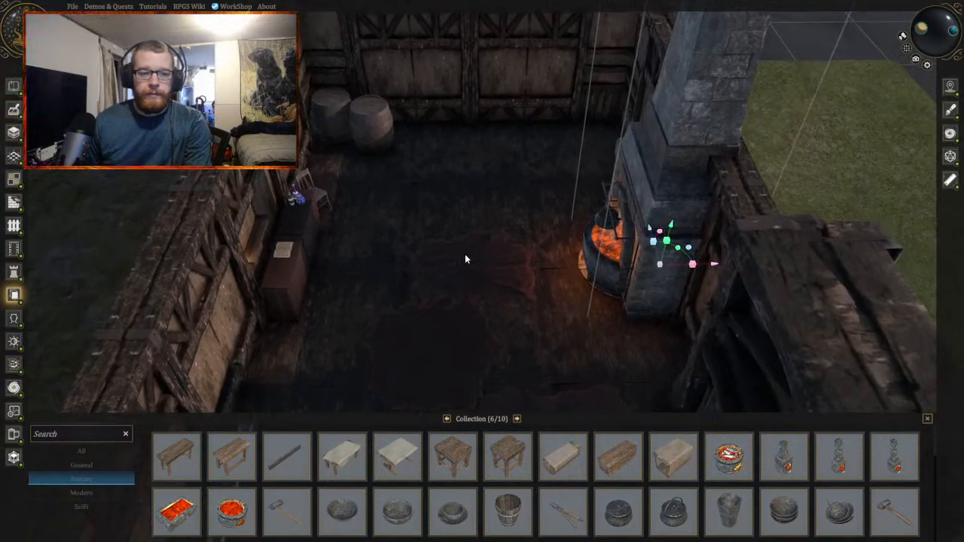
Step: Move the two barrels together across the room into the back corner on the furnace's side
middle_click_drag(466, 254, 485, 261)
left_click(323, 264)
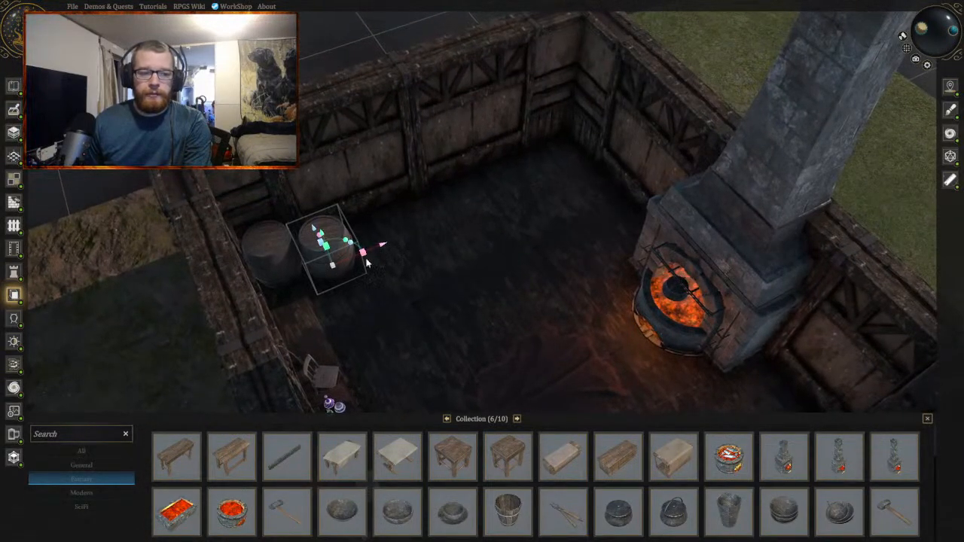
left_click_drag(354, 310, 260, 246)
left_click_drag(358, 255, 485, 249)
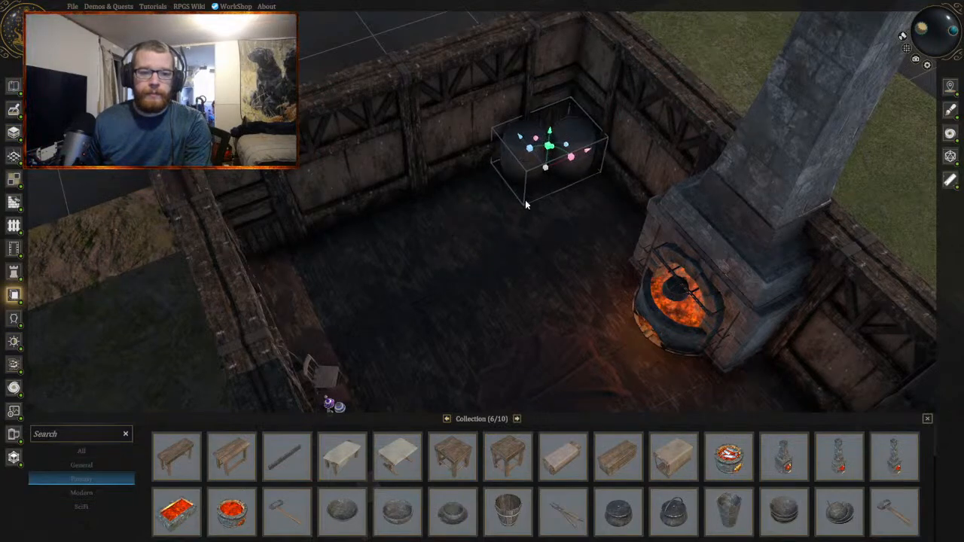
left_click_drag(521, 138, 524, 140)
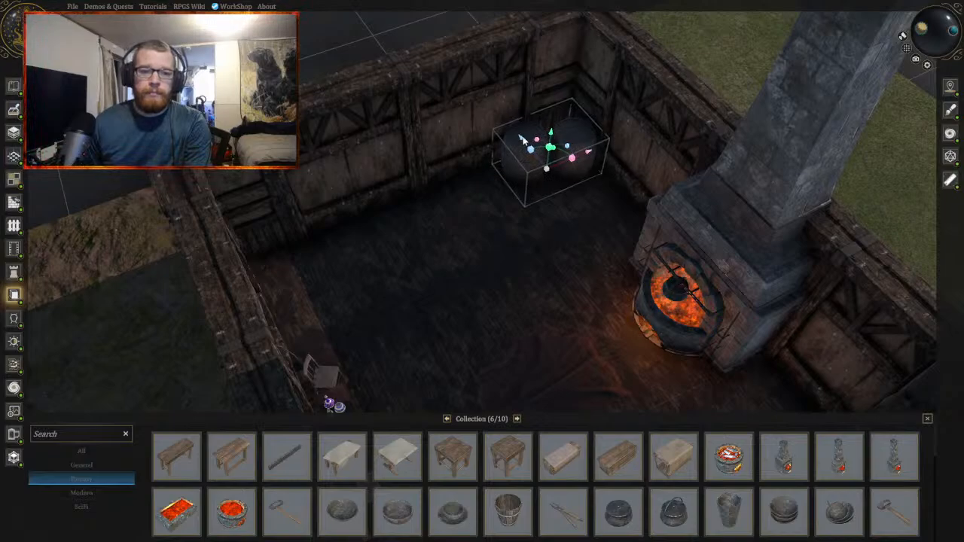
left_click(492, 224)
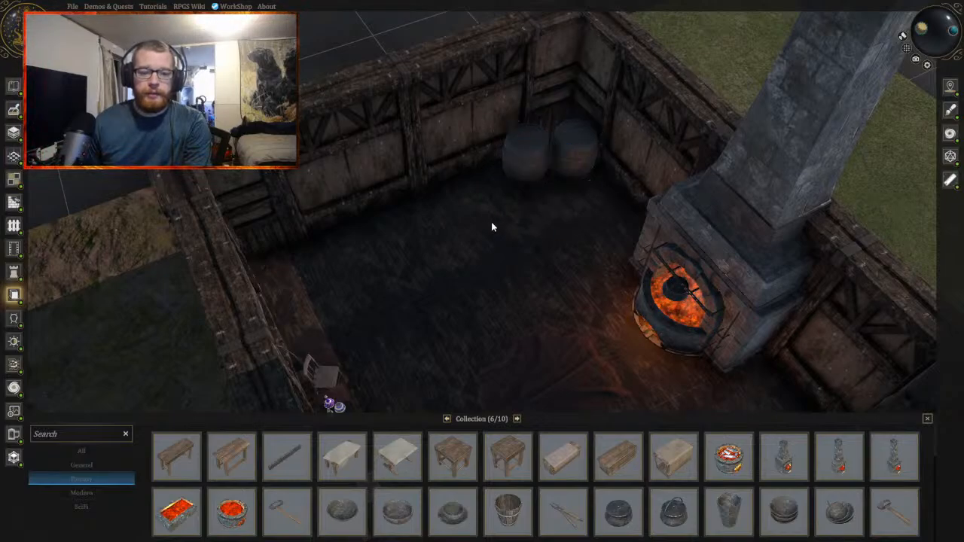
Step: Try a Vendors Table 03 on the open floor between the chair and the barrels, and delete it
middle_click_drag(492, 224, 460, 252)
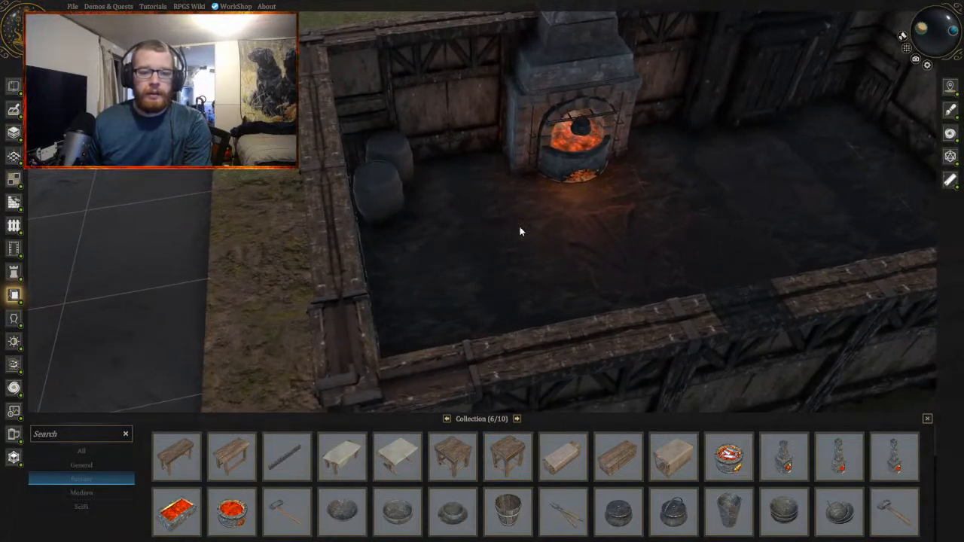
middle_click_drag(520, 232, 497, 249)
scroll(454, 231, "up", 3)
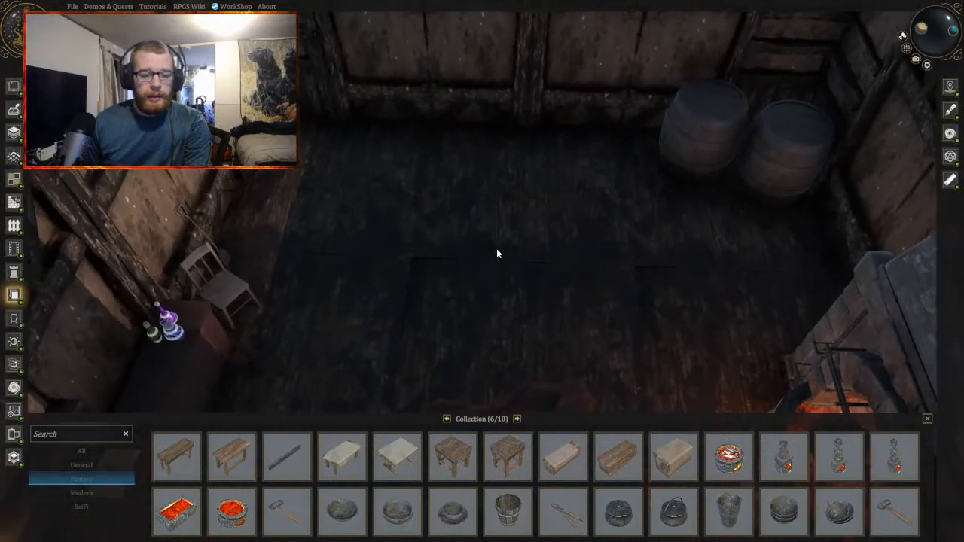
key("w")
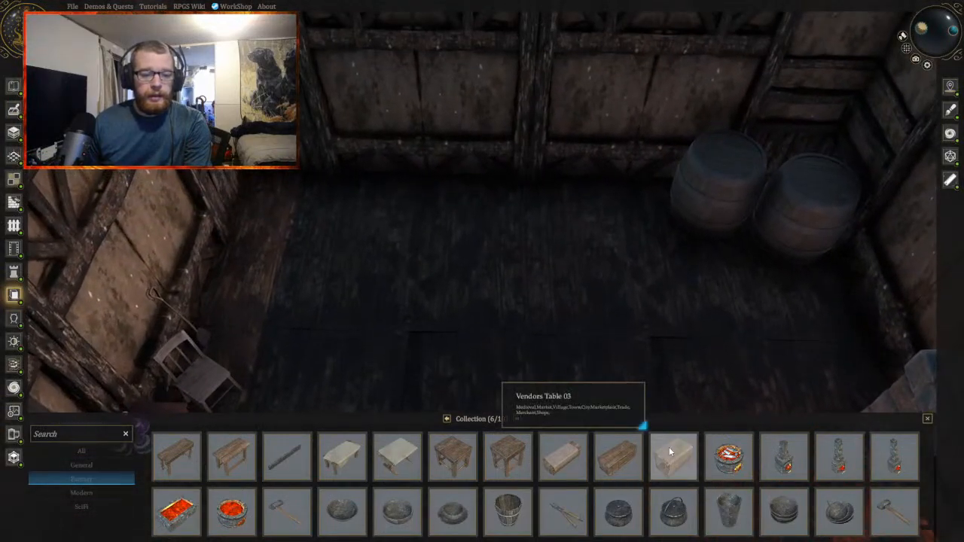
left_click_drag(671, 452, 528, 288)
key("s")
key("Delete")
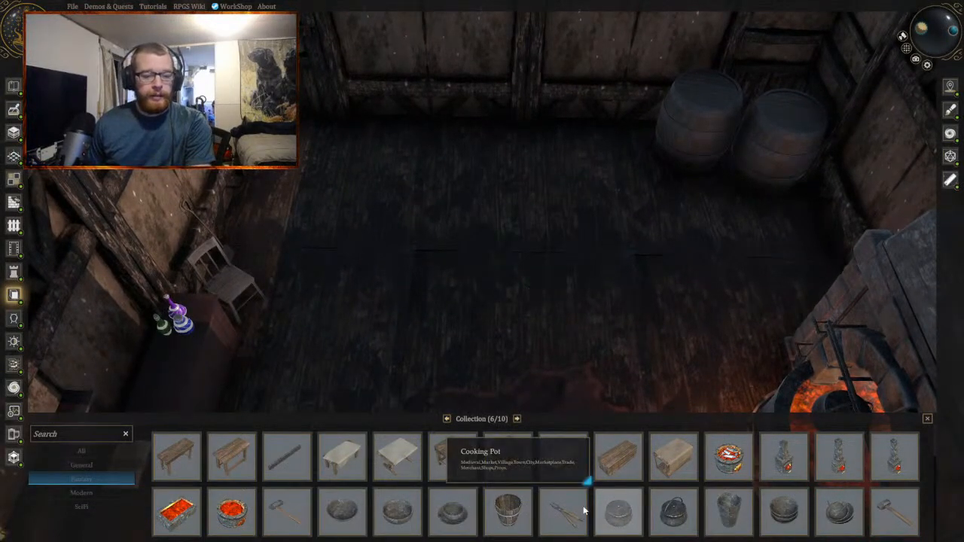
Step: Browse the fantasy props down to the bread, fish, meat and soup items while viewing the furnace
scroll(548, 490, "down", 2)
scroll(547, 483, "down", 6)
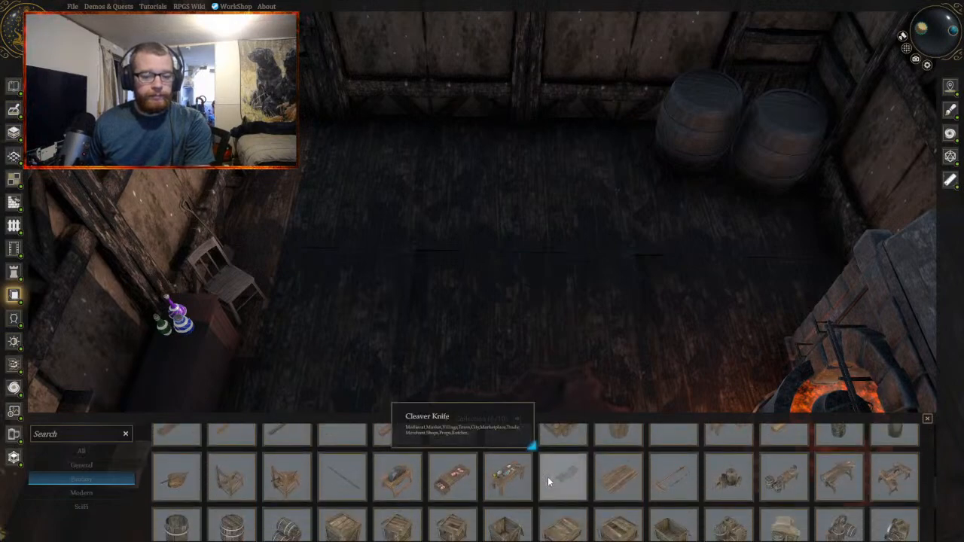
scroll(573, 490, "down", 3)
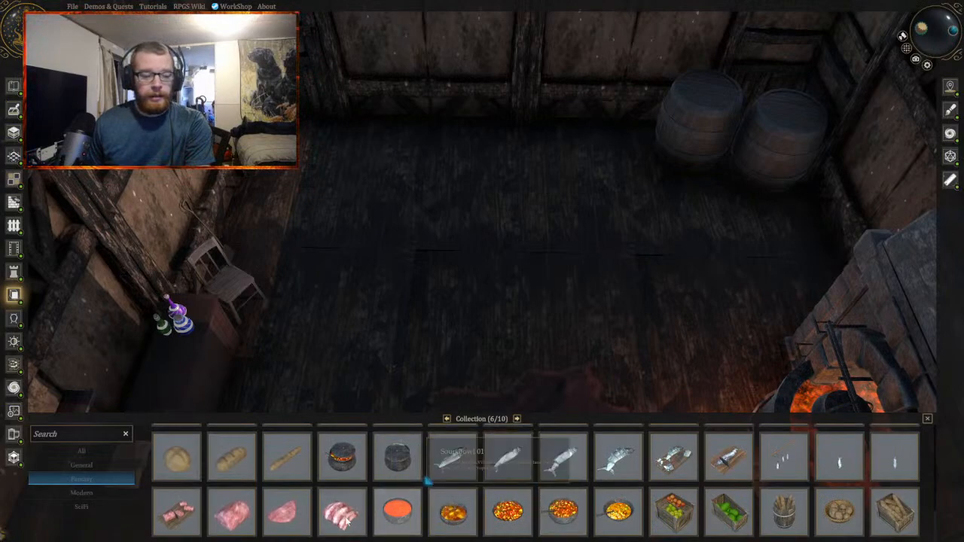
key("d")
key("s")
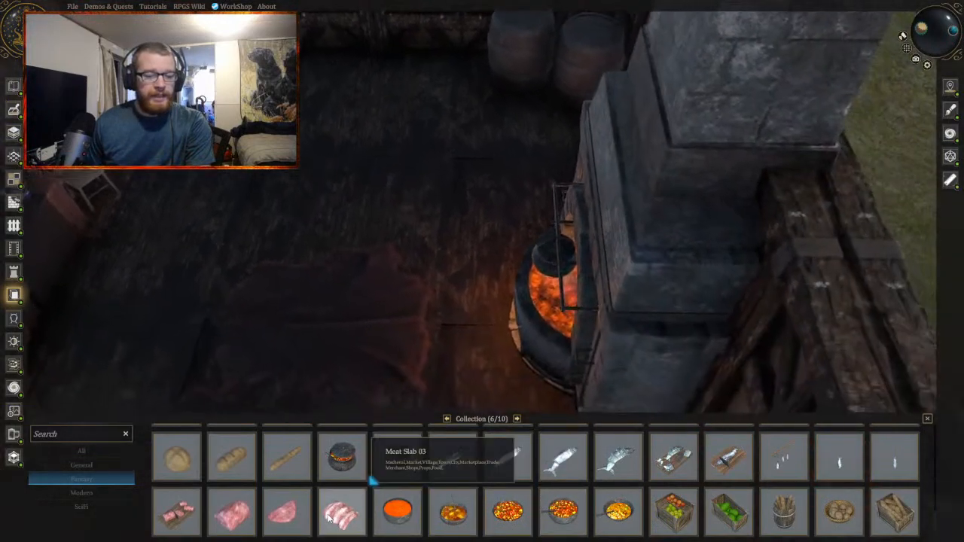
key("a")
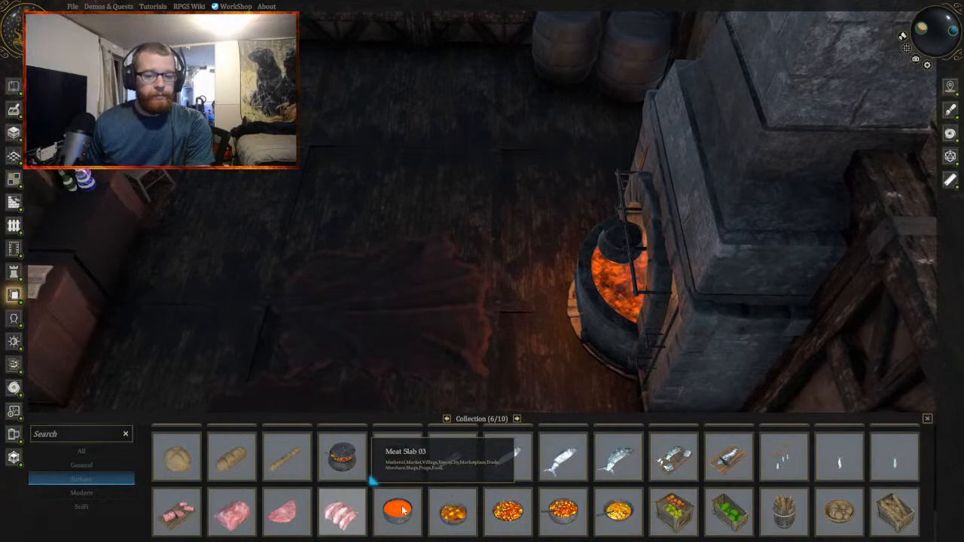
Step: Place a smaller furnace with a cooking grate on the floor beside the existing one
left_click_drag(403, 511, 679, 331)
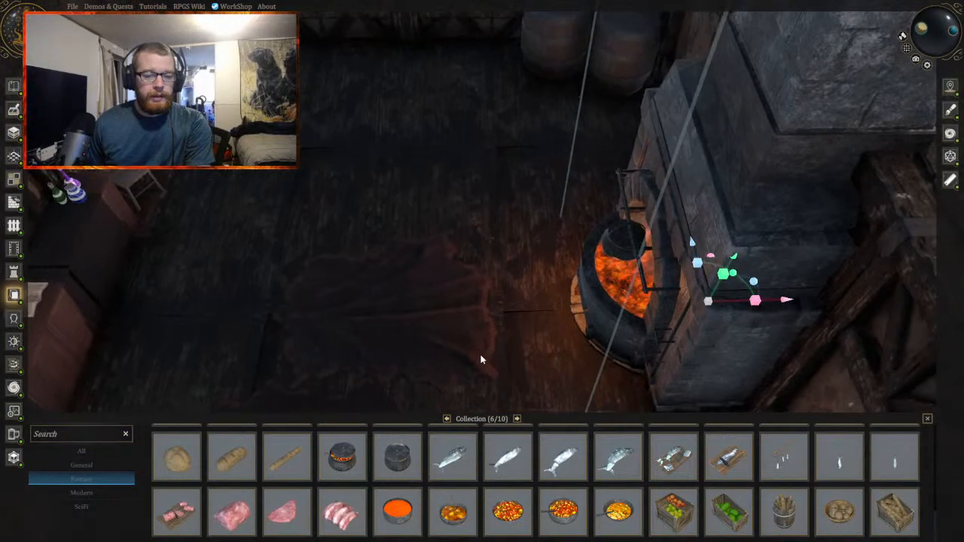
key("e")
scroll(633, 486, "up", 3)
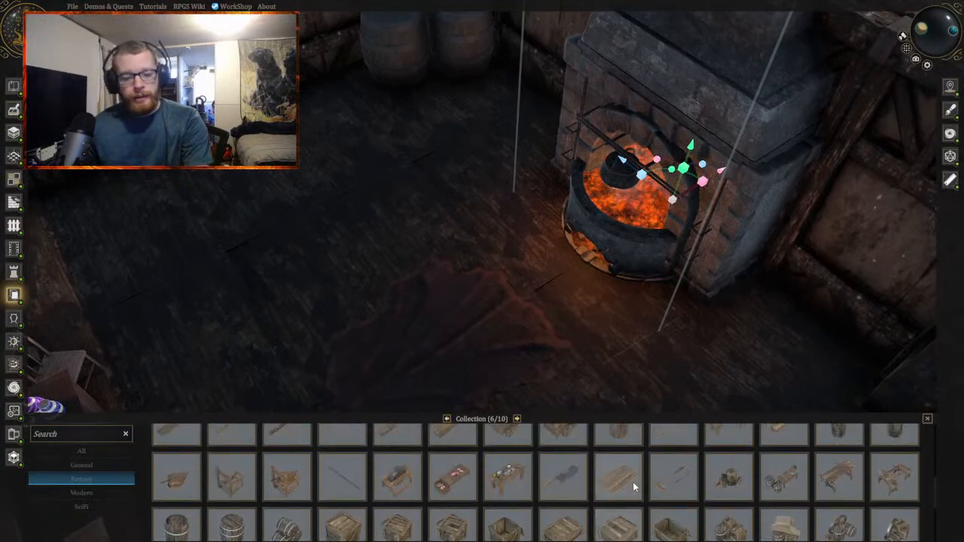
scroll(633, 482, "up", 5)
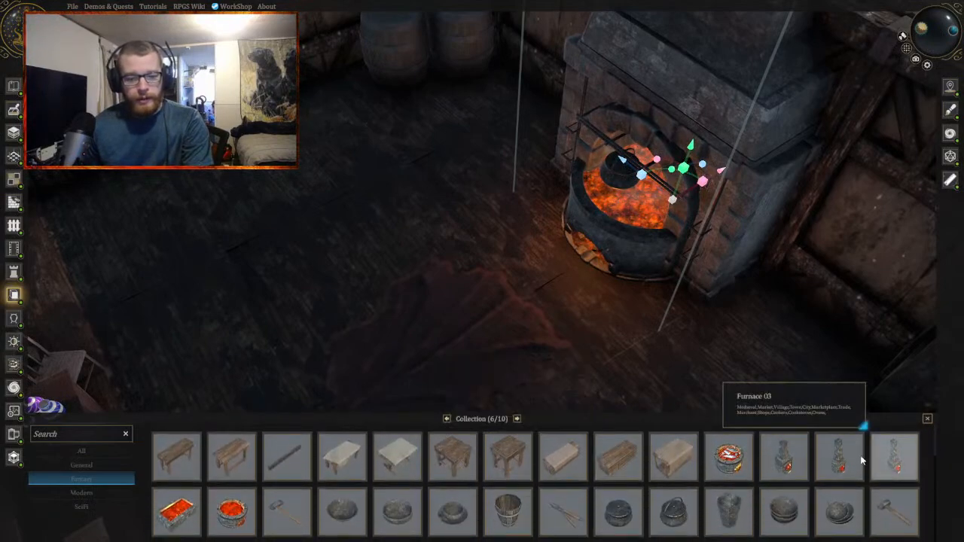
left_click_drag(784, 460, 377, 211)
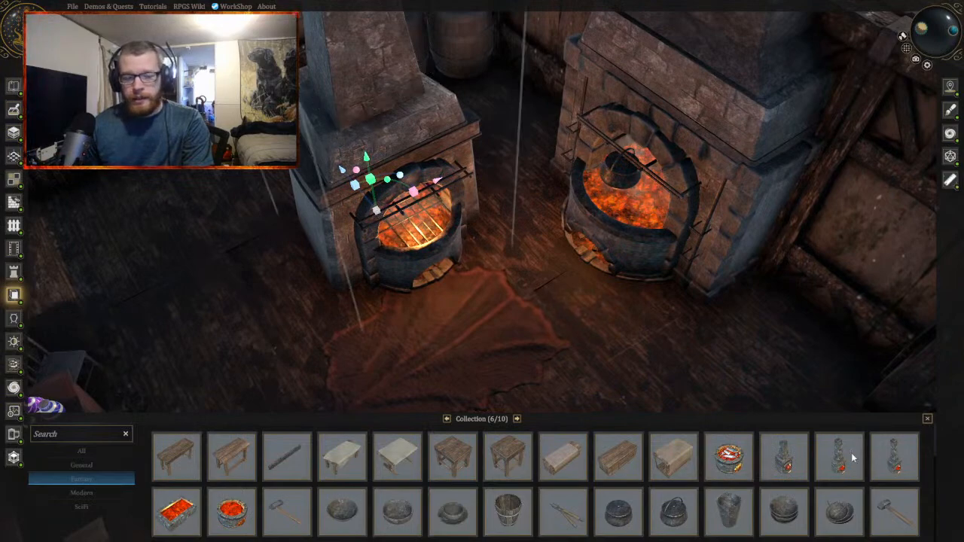
Step: Compare a Furnace 03 beside the other two, and delete both it and the original furnace
left_click_drag(887, 456, 509, 267)
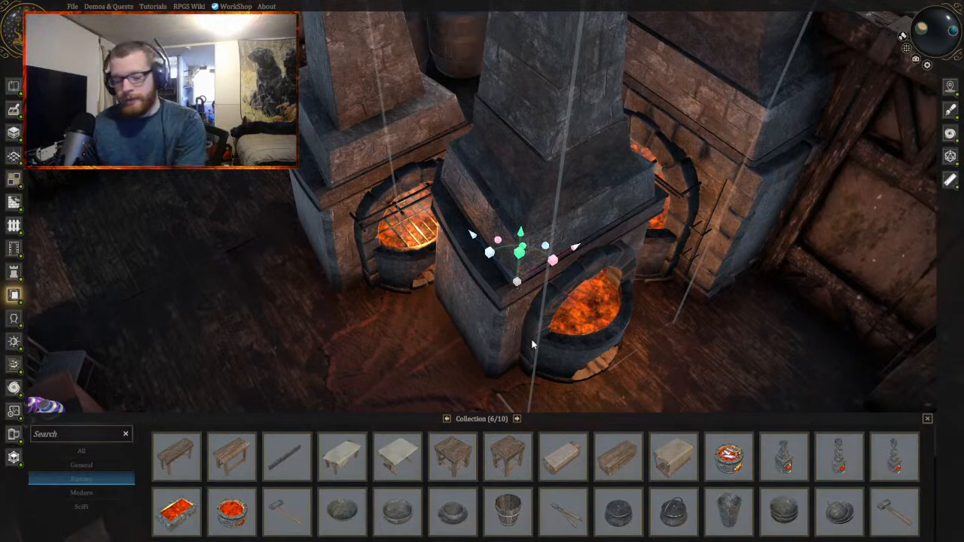
key("Delete")
key("Delete")
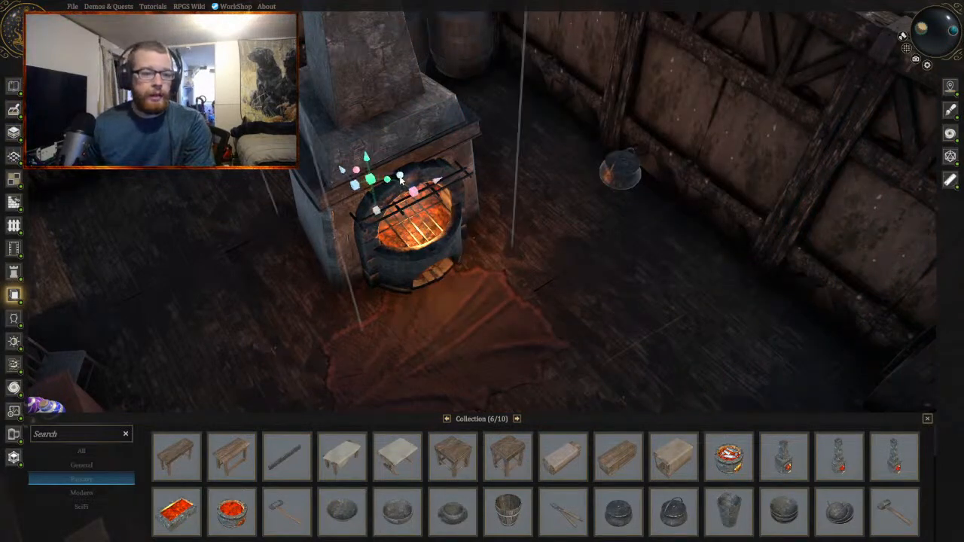
Step: Try turning the grated furnace on the floor, delete it, and undo the deletion
left_click_drag(386, 184, 291, 217)
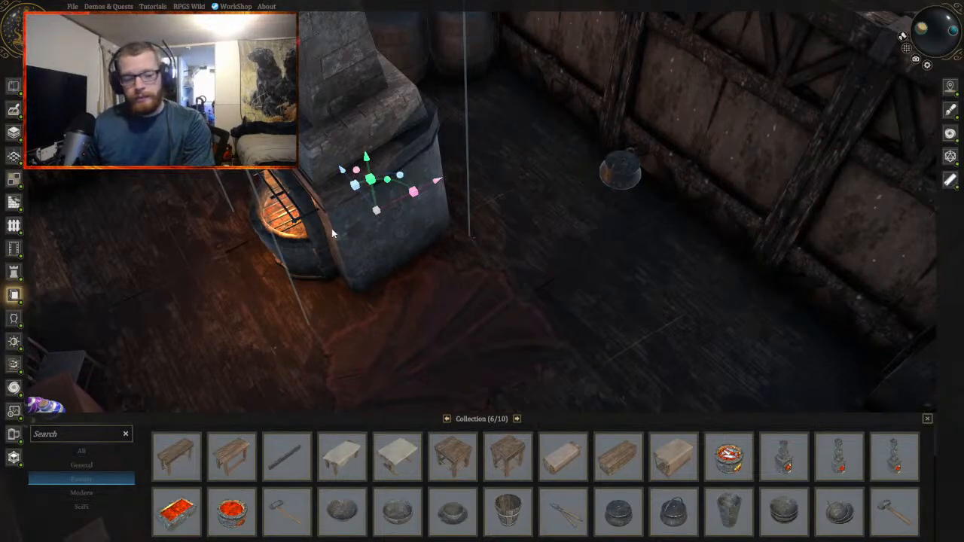
key("Delete")
middle_click_drag(480, 258, 527, 263)
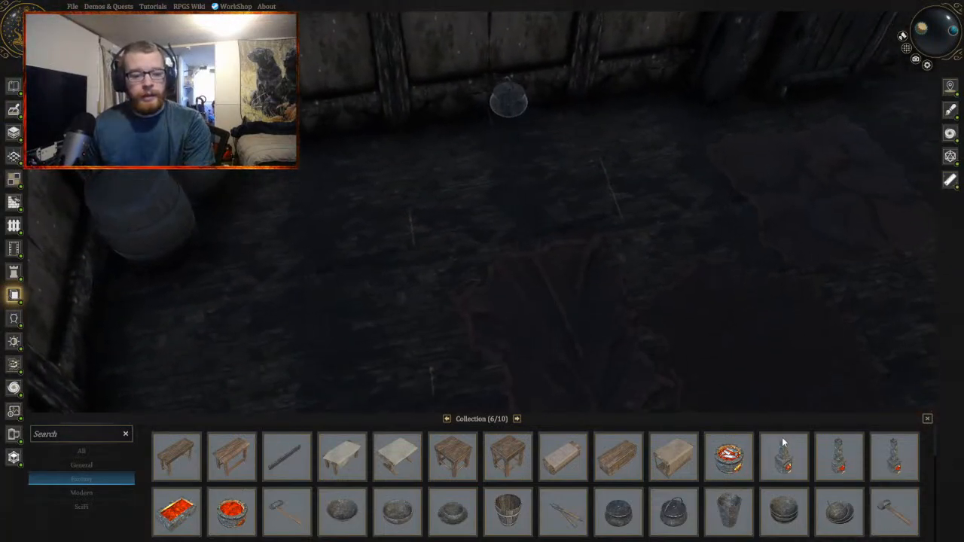
key("ctrl+z")
Step: Position the grated furnace at the side wall with its fire opening facing into the room
middle_click_drag(559, 293, 548, 290)
left_click_drag(548, 290, 471, 205)
middle_click_drag(431, 281, 447, 308)
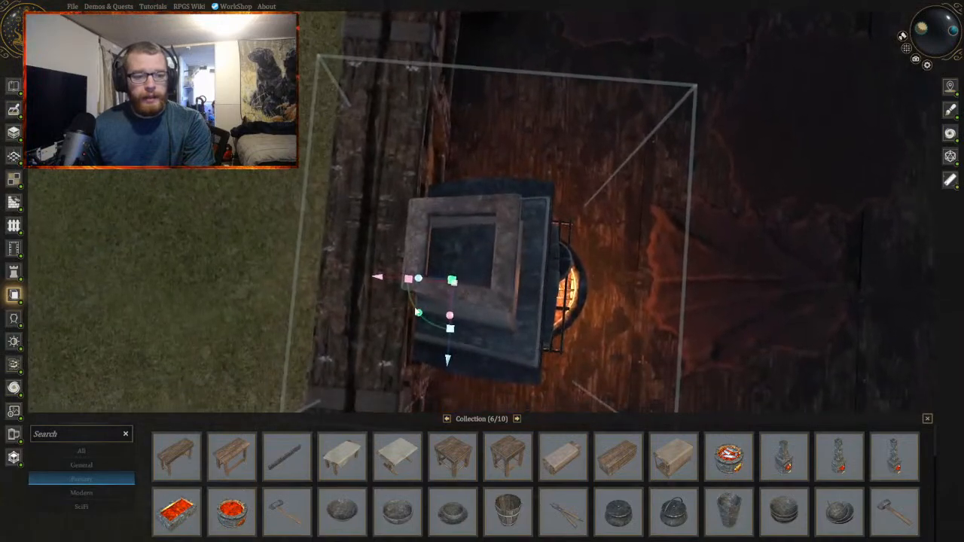
Step: Push the grated furnace back into the wall and fine-tune its depth, checking from inside and outside
left_click_drag(383, 276, 358, 277)
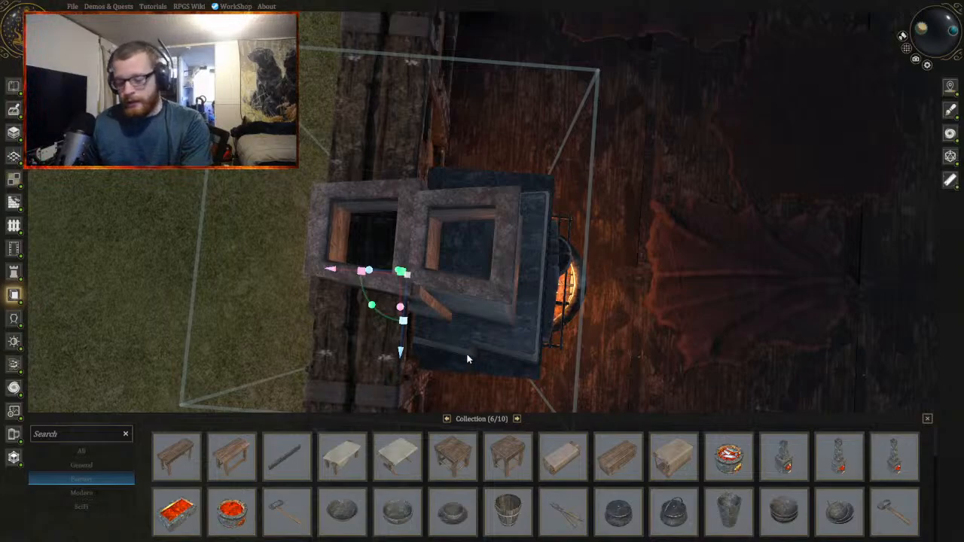
key("ctrl+z")
left_click(474, 315)
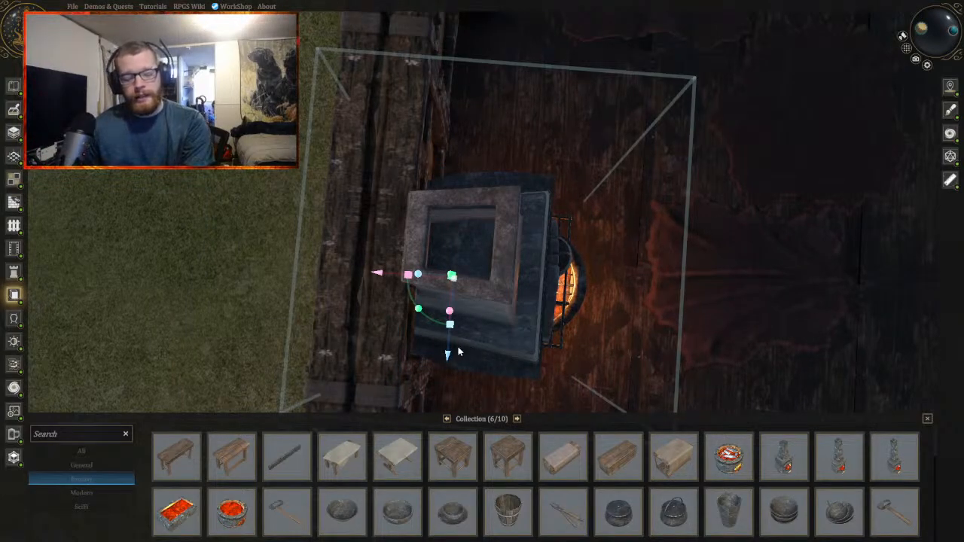
left_click_drag(377, 275, 341, 277)
middle_click_drag(341, 277, 354, 245)
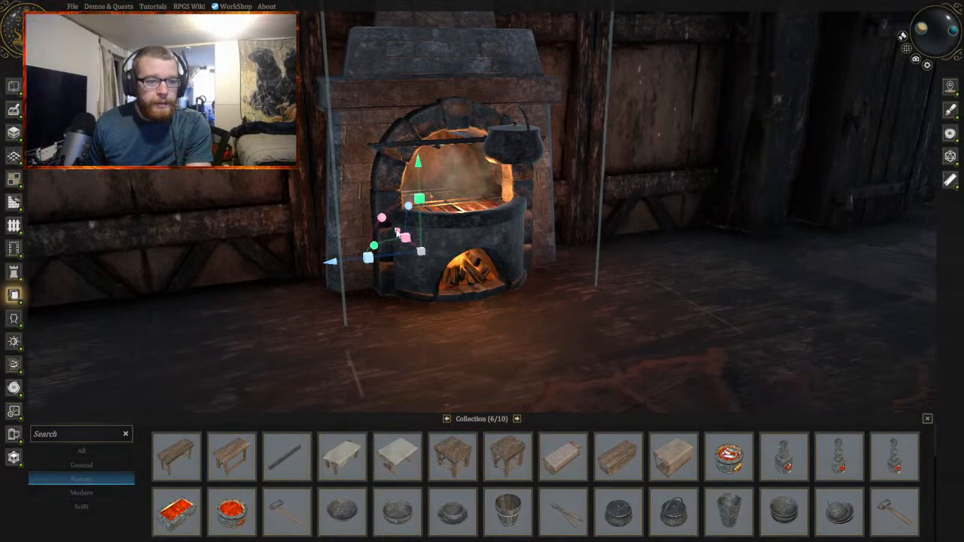
left_click_drag(397, 230, 401, 238)
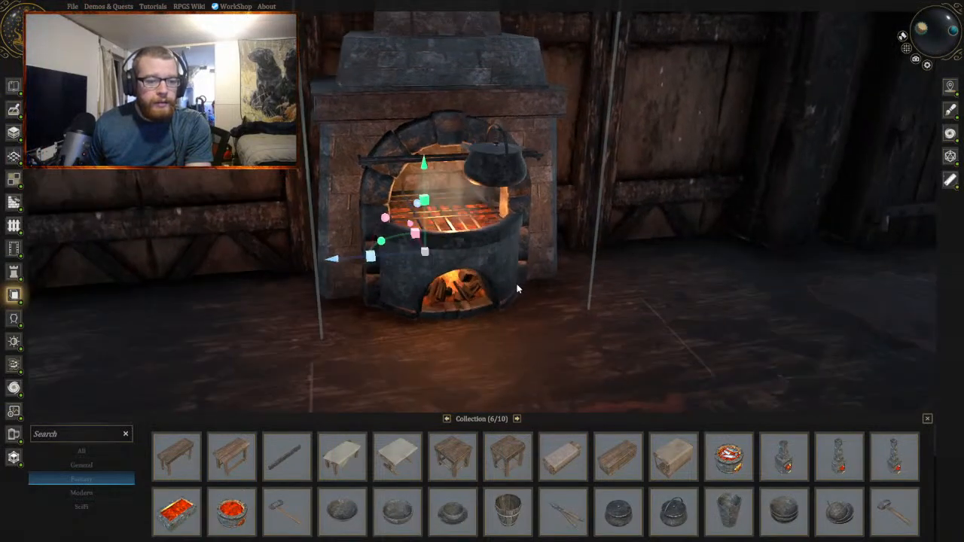
middle_click_drag(515, 279, 620, 277)
mouse_move(629, 318)
middle_mouse_down()
mouse_move(626, 308)
mouse_move(627, 327)
middle_mouse_up()
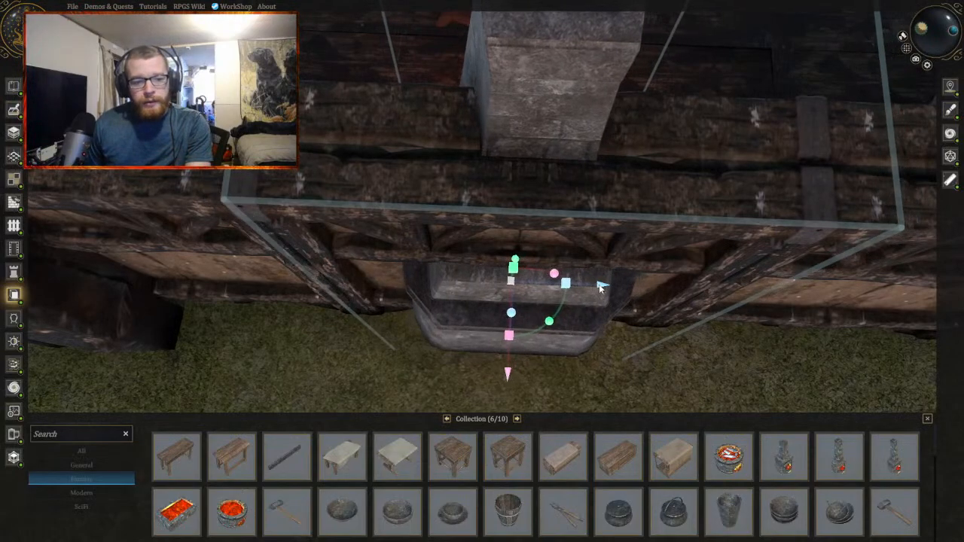
Step: Lower the floating cooking pot and slide it into the furnace opening above the grate
middle_click_drag(765, 204, 509, 192)
scroll(512, 199, "up", 5)
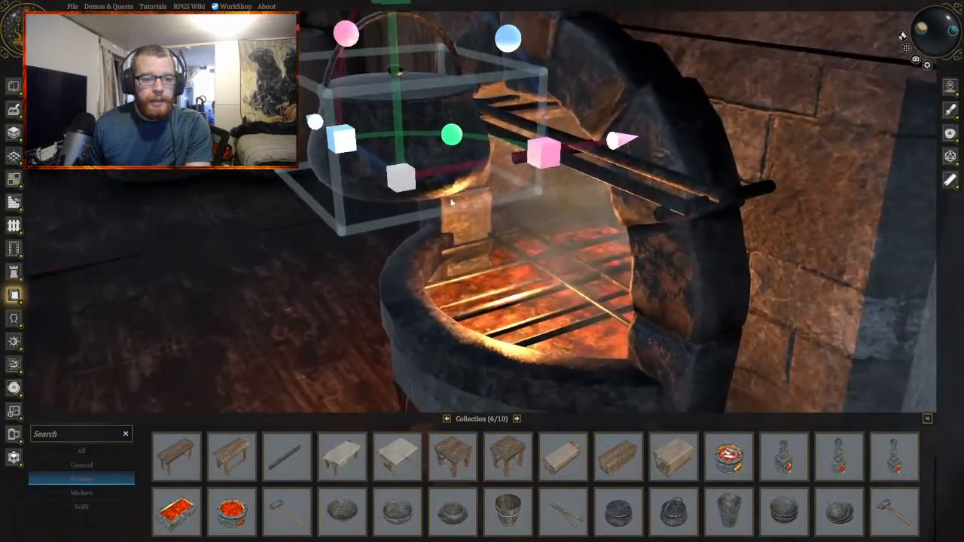
left_click_drag(388, 32, 387, 66)
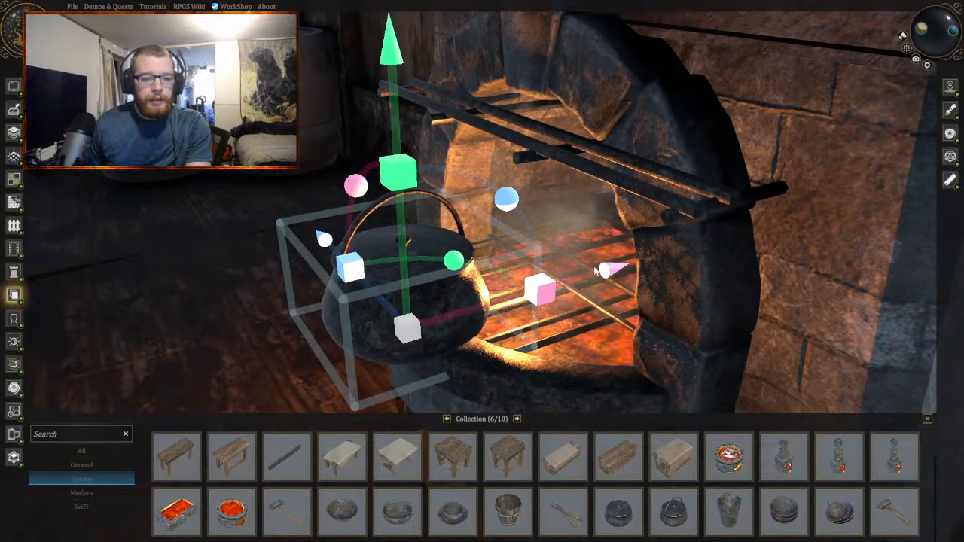
left_click_drag(596, 270, 645, 269)
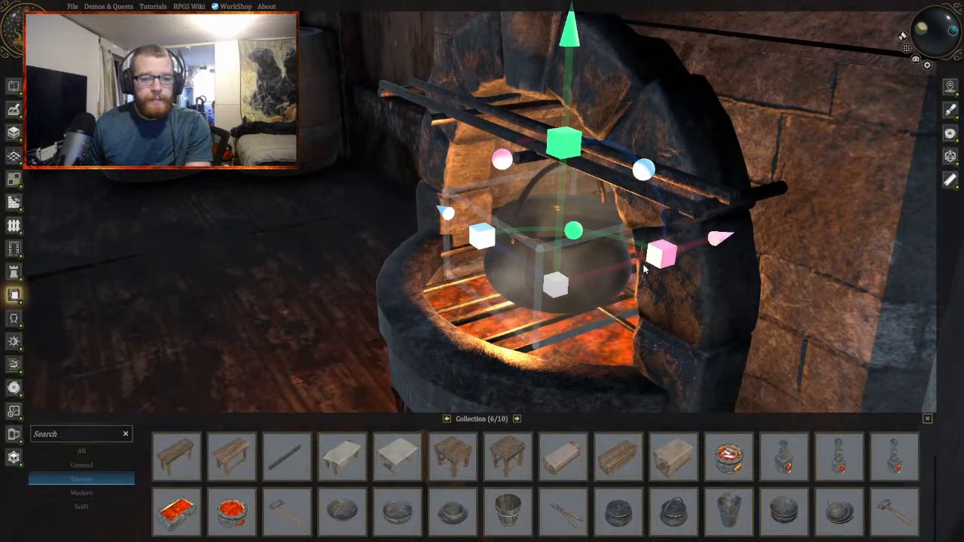
right_click_drag(500, 311, 488, 312)
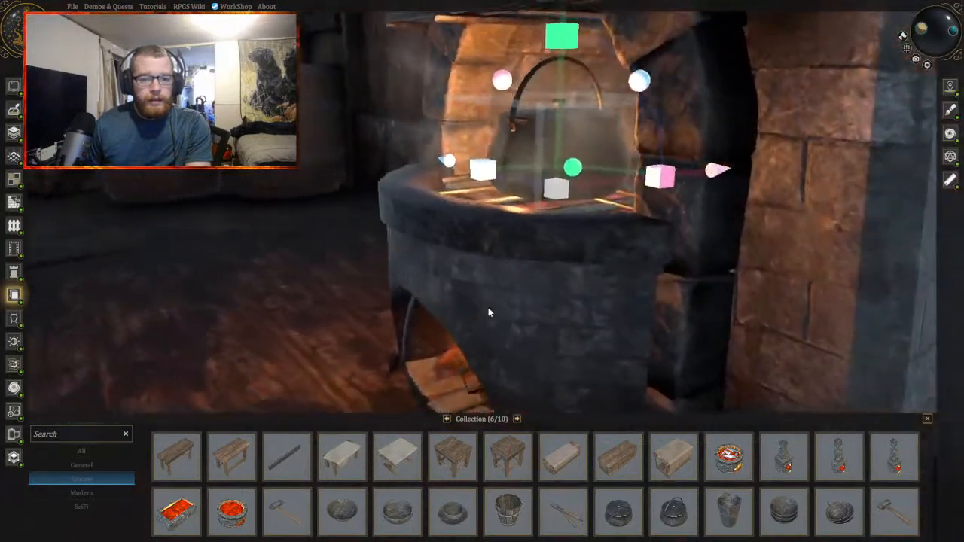
left_click(286, 311)
scroll(300, 312, "up", 2)
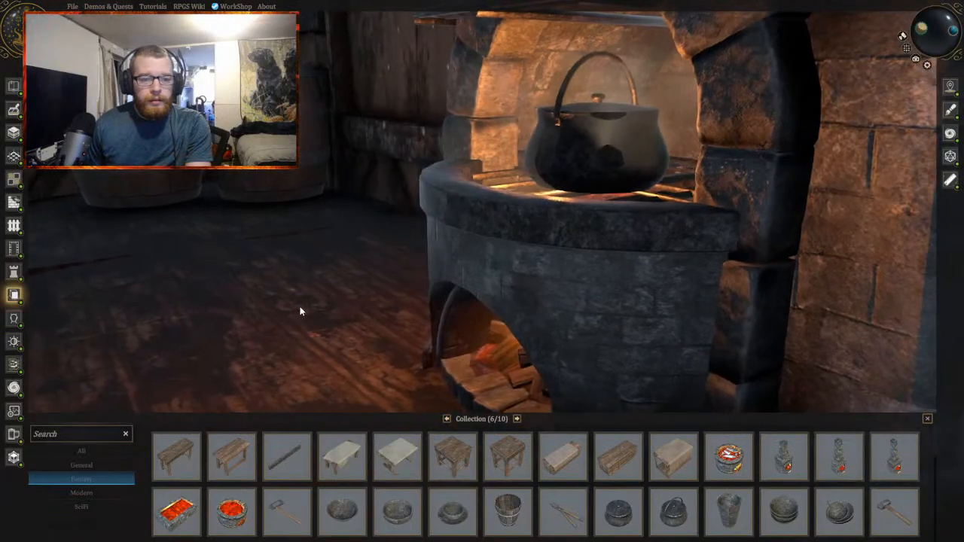
Step: Place a wooden bucket on the floor against the wall beside the furnace
right_click_drag(300, 311, 333, 327)
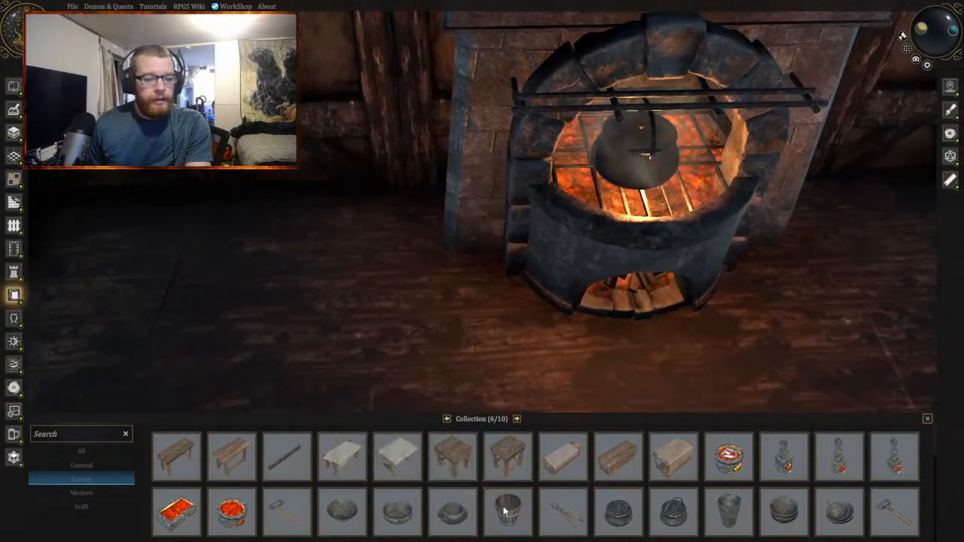
left_click_drag(505, 512, 467, 288)
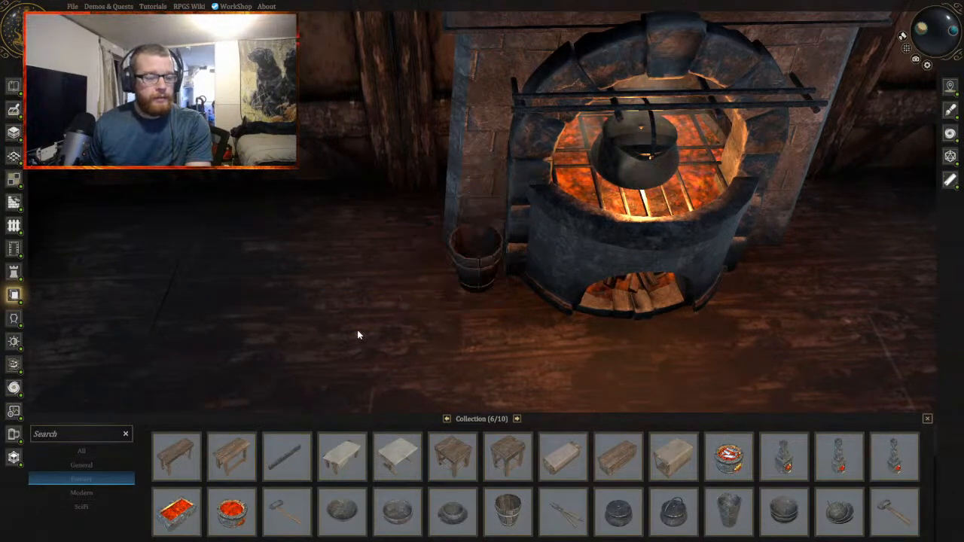
key("d")
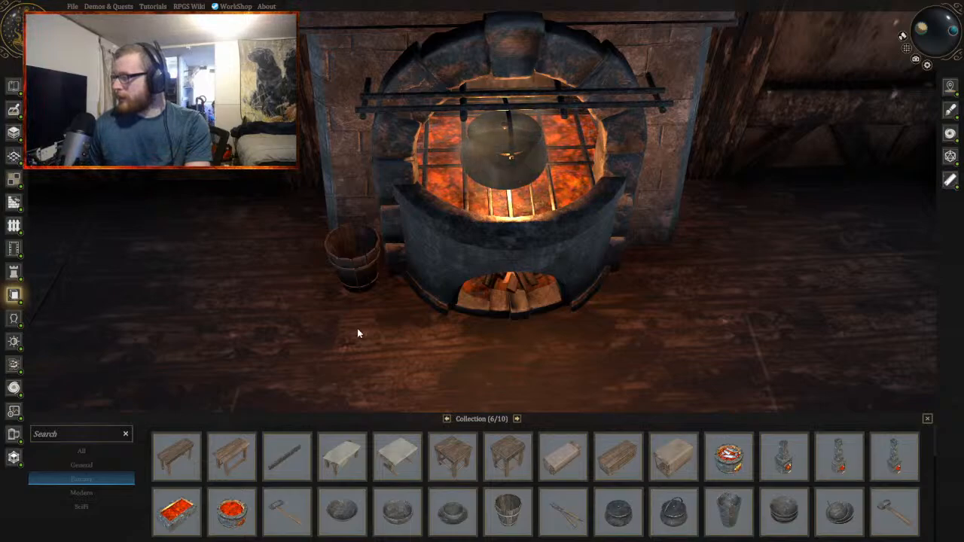
scroll(590, 497, "down", 1)
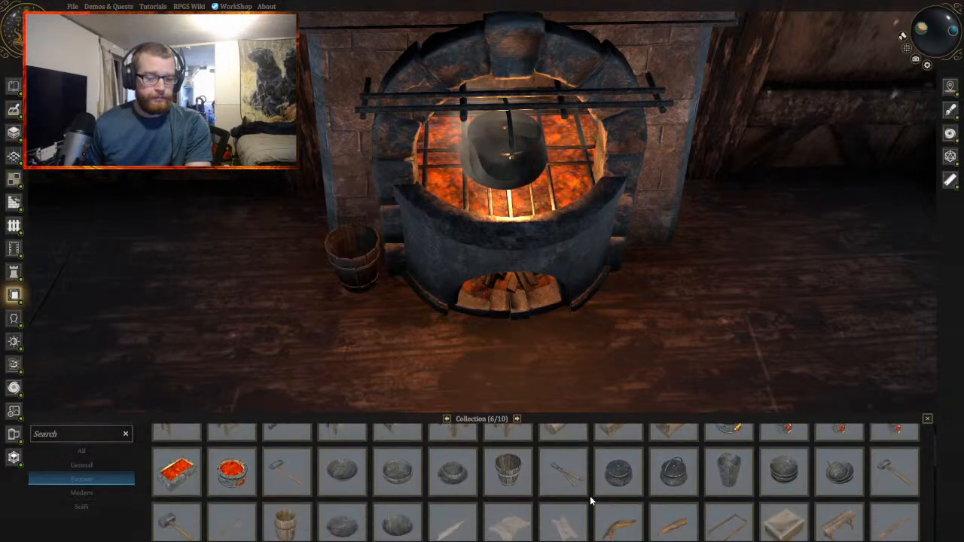
Step: Try out the Butchers Table 02 prop on the floor in front of the furnace and delete it
scroll(591, 494, "down", 1)
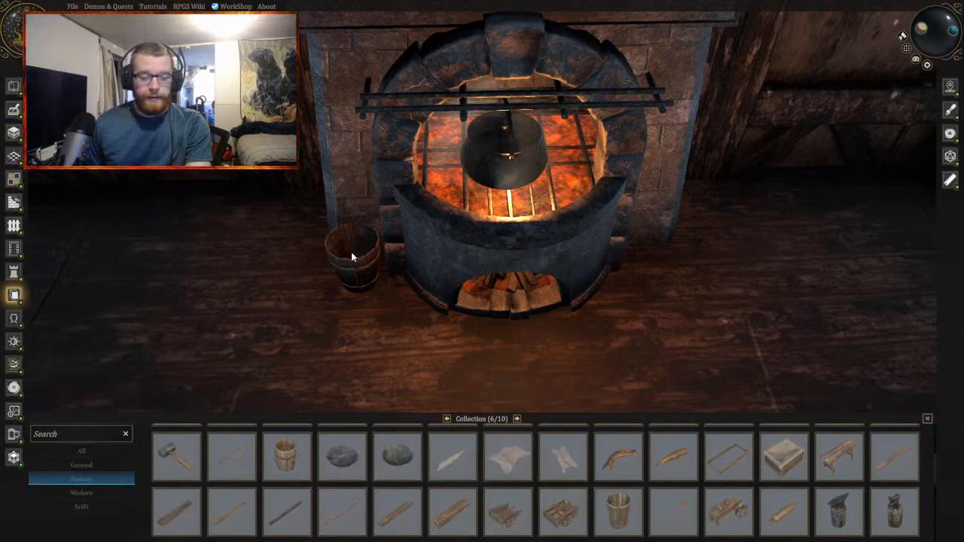
scroll(559, 479, "down", 1)
scroll(551, 486, "down", 1)
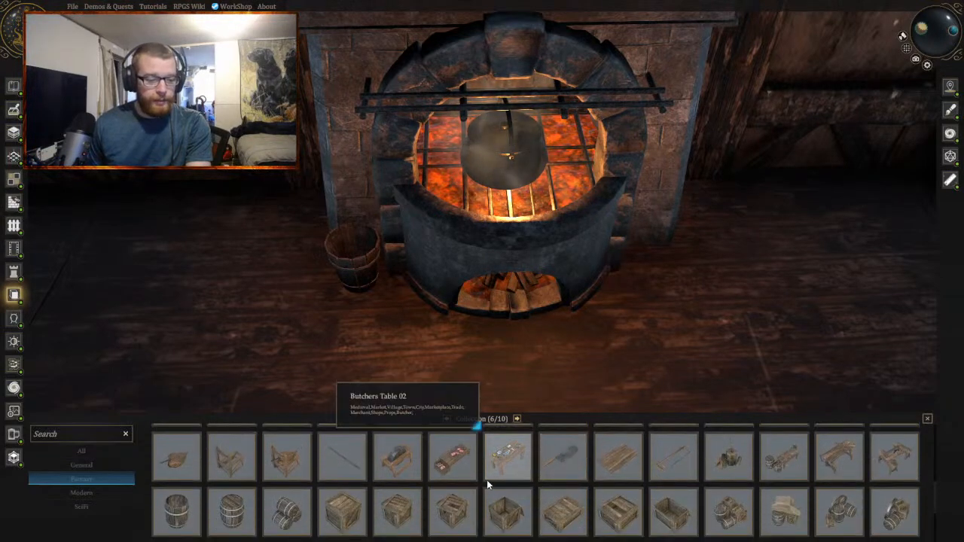
left_click(491, 478)
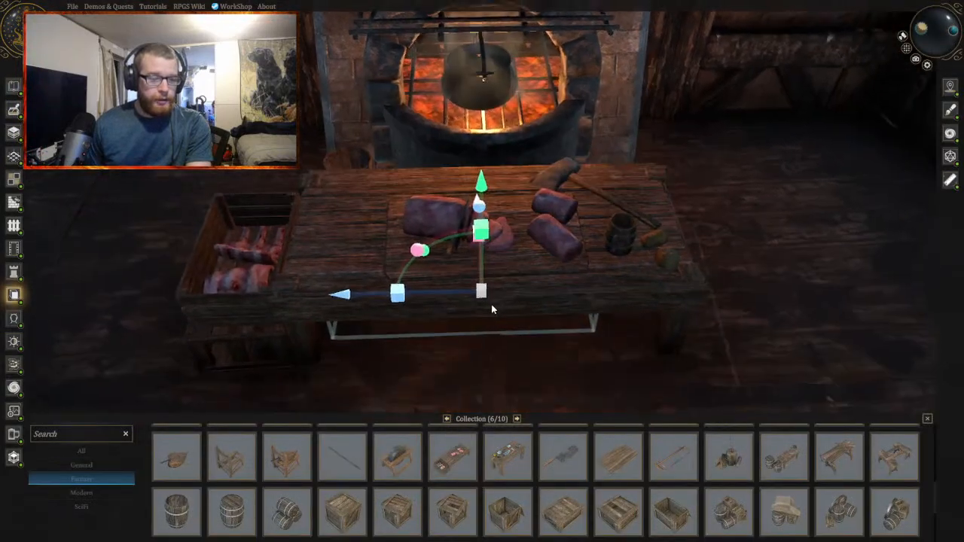
scroll(491, 304, "down", 5)
middle_click_drag(491, 304, 478, 283)
scroll(482, 308, "up", 5)
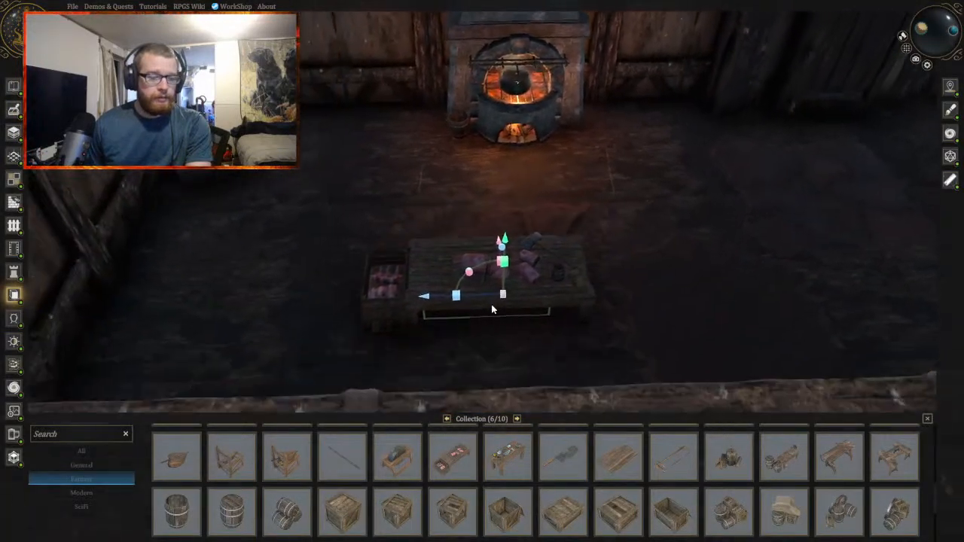
scroll(475, 312, "down", 5)
scroll(467, 281, "up", 4)
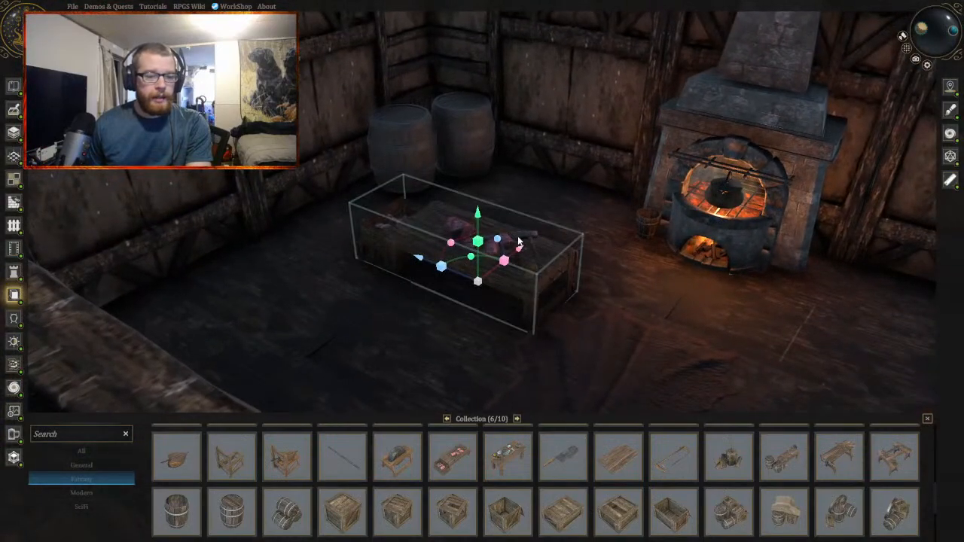
key("Delete")
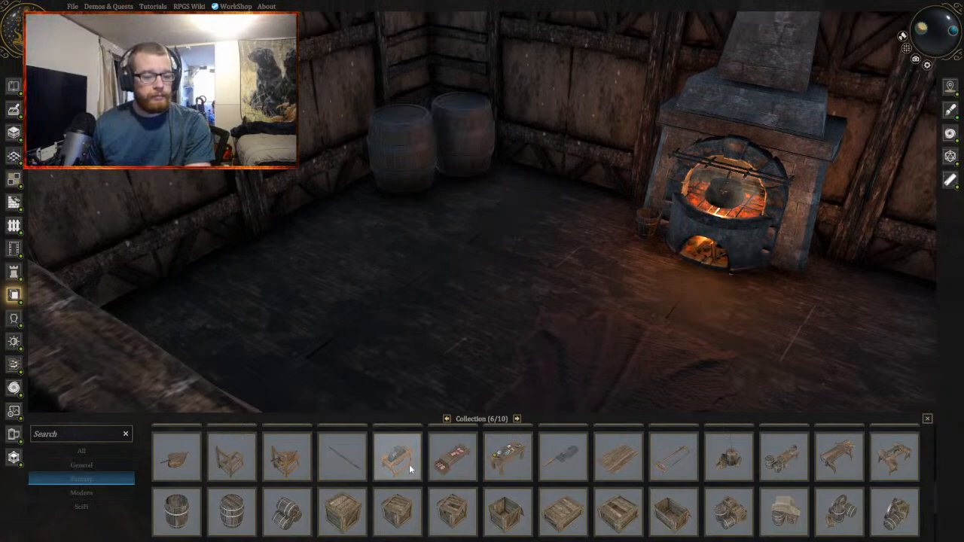
Step: Try placing Cooking Pot Filled 01 on the floor beside the wooden bucket
scroll(409, 464, "down", 5)
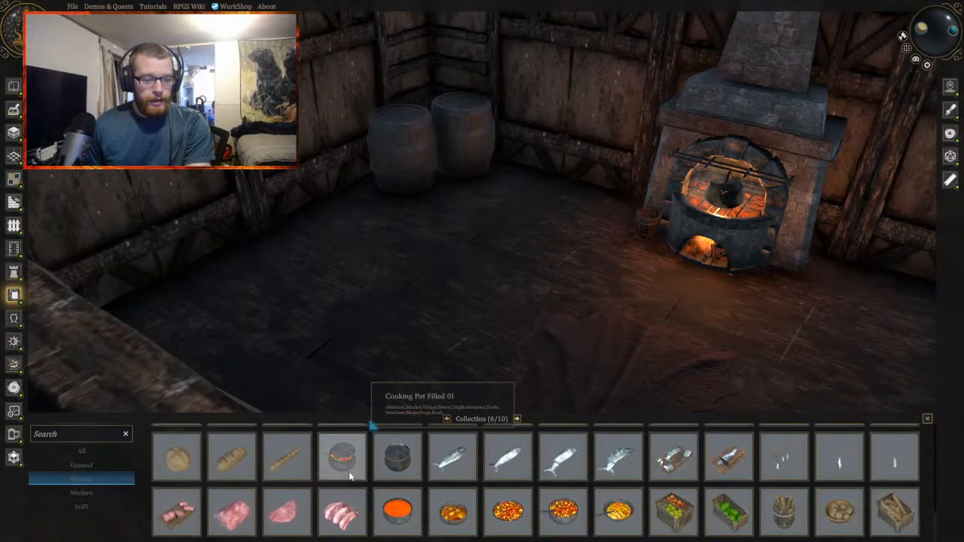
key("w")
key("d")
left_click_drag(348, 472, 379, 358)
scroll(456, 341, "up", 5)
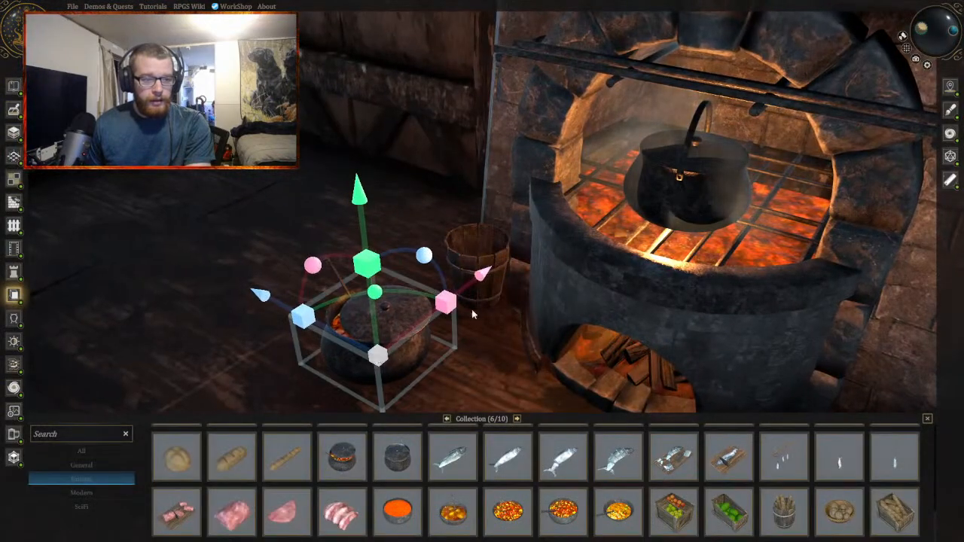
left_click(708, 178)
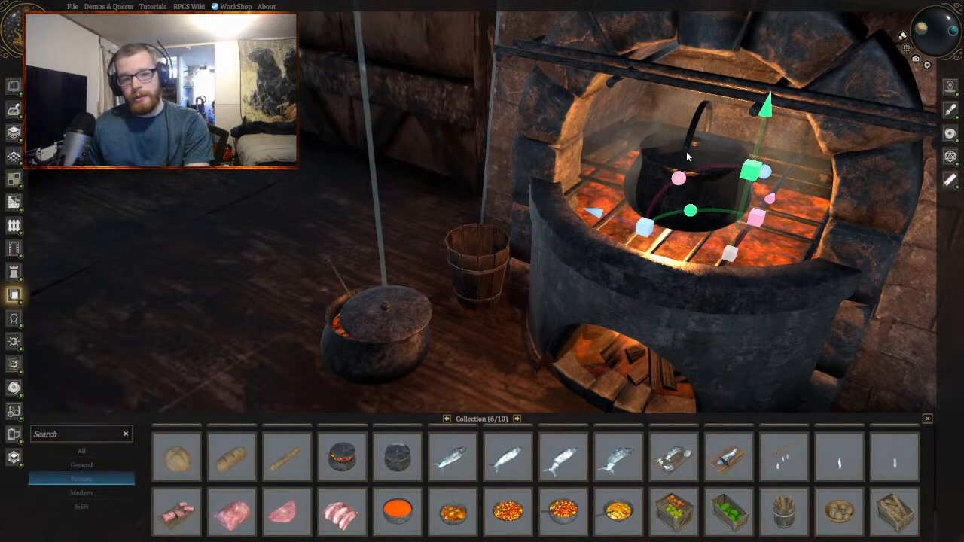
key("Escape")
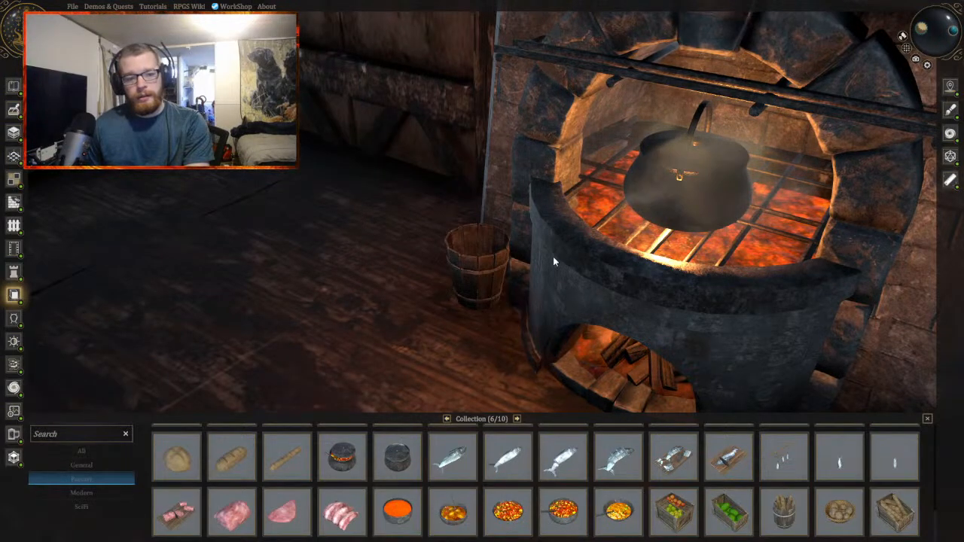
Step: Replace the old cooking pot with Cooking Pot Filled 01, placed on the floor in front of the furnace
scroll(380, 300, "down", 5)
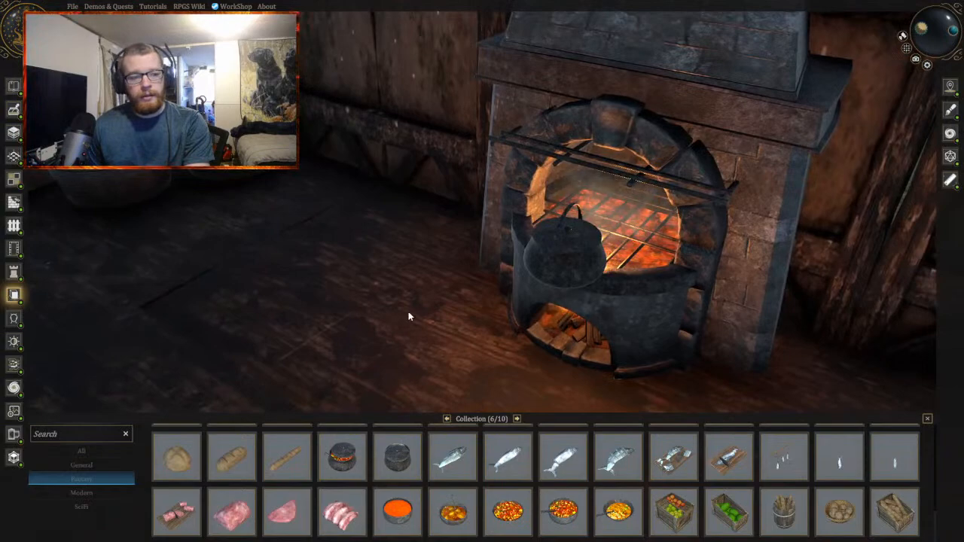
left_click(561, 264)
key("Delete")
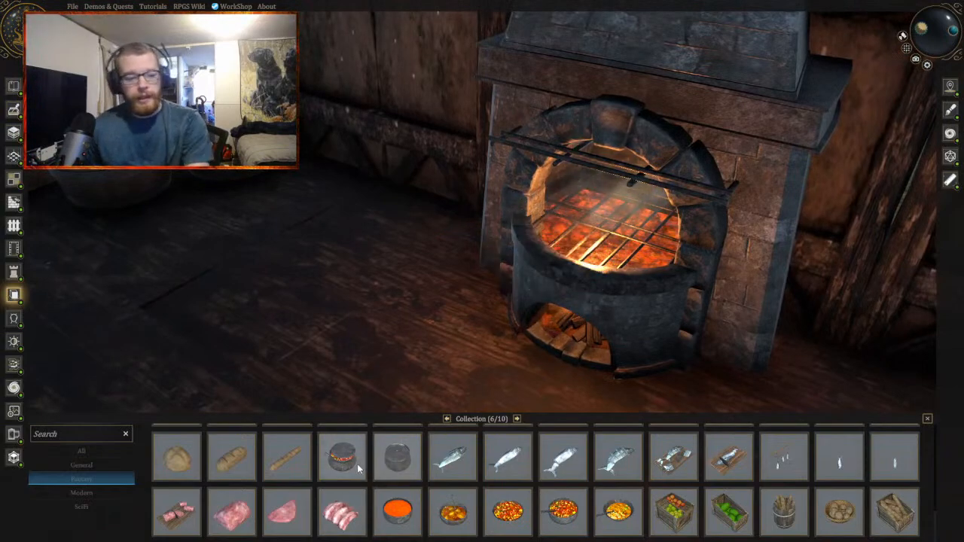
left_click_drag(339, 466, 529, 383)
key("e")
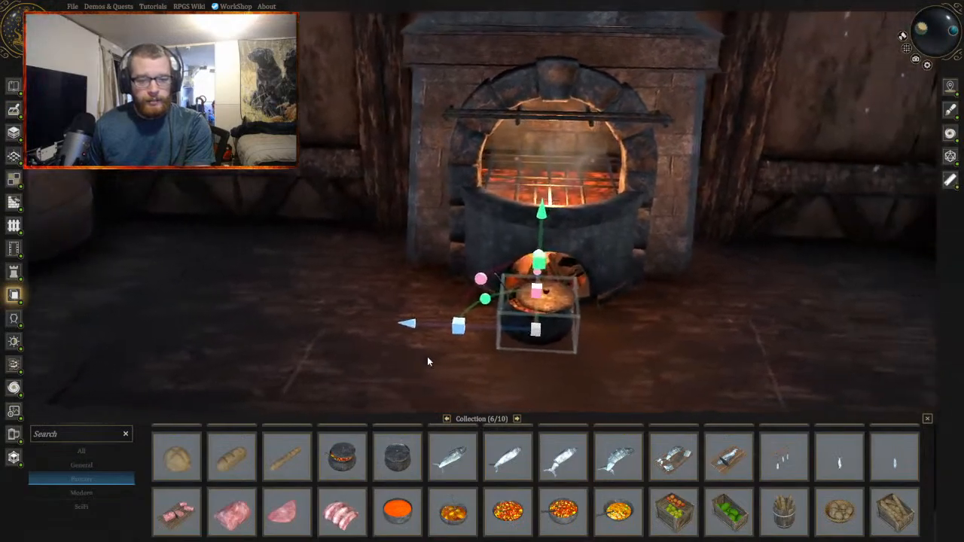
key("q")
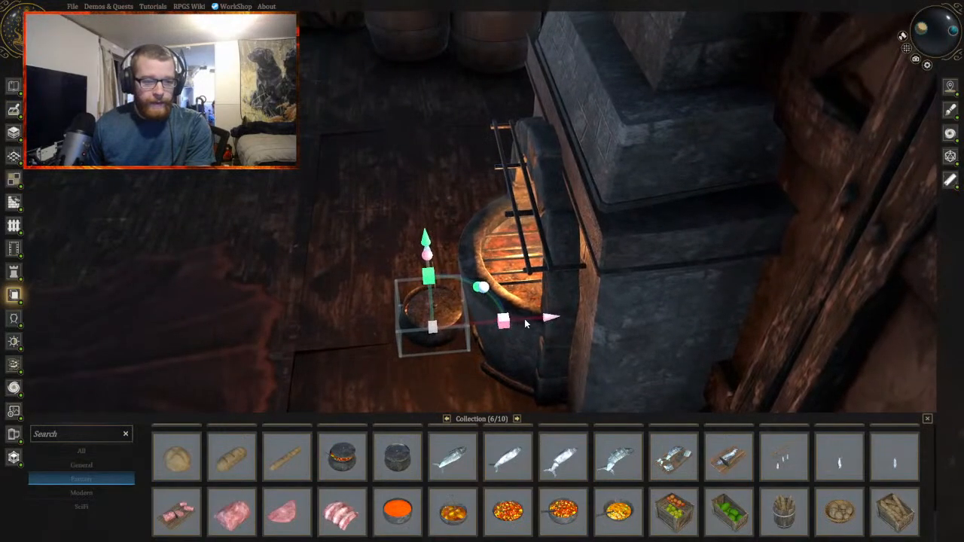
Step: Move the filled cooking pot toward the furnace and raise it to the height of the front rim
left_click_drag(549, 320, 568, 322)
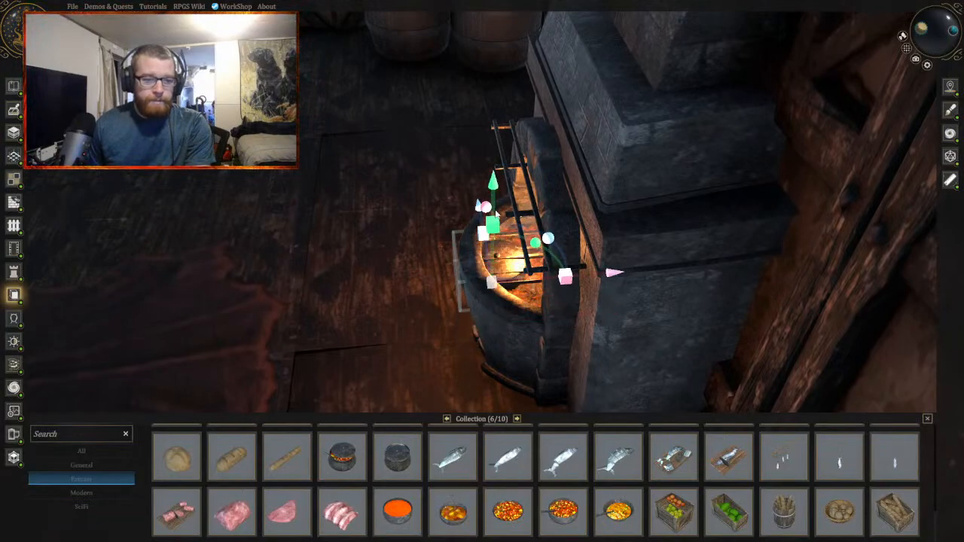
left_click_drag(496, 215, 497, 193)
scroll(431, 293, "up", 3)
middle_click_drag(430, 293, 463, 282)
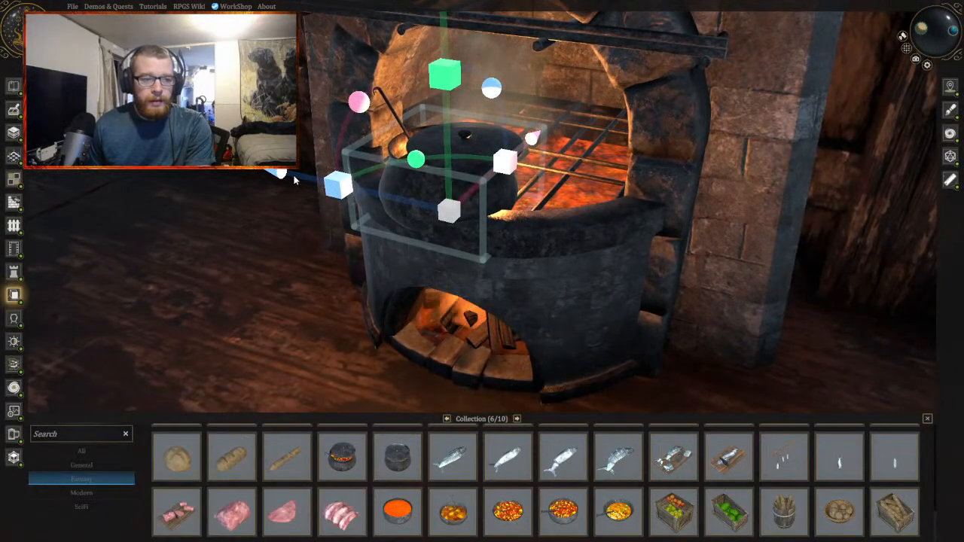
Step: Slide the filled cooking pot back into the furnace opening and adjust its height just above the grate
middle_click_drag(334, 265, 351, 266)
left_click_drag(327, 231, 345, 233)
mouse_move(431, 300)
middle_mouse_down()
mouse_move(447, 310)
mouse_move(433, 308)
middle_mouse_up()
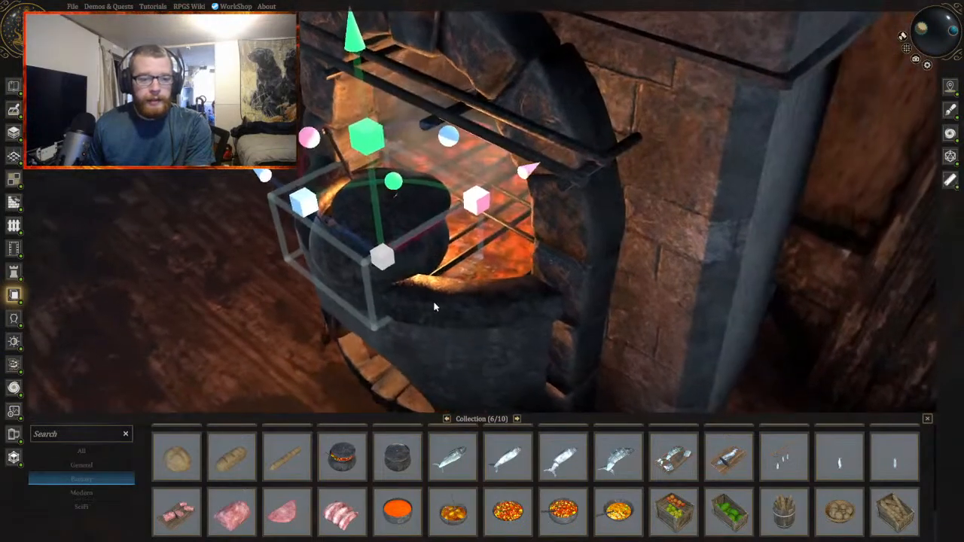
left_click_drag(516, 176, 541, 167)
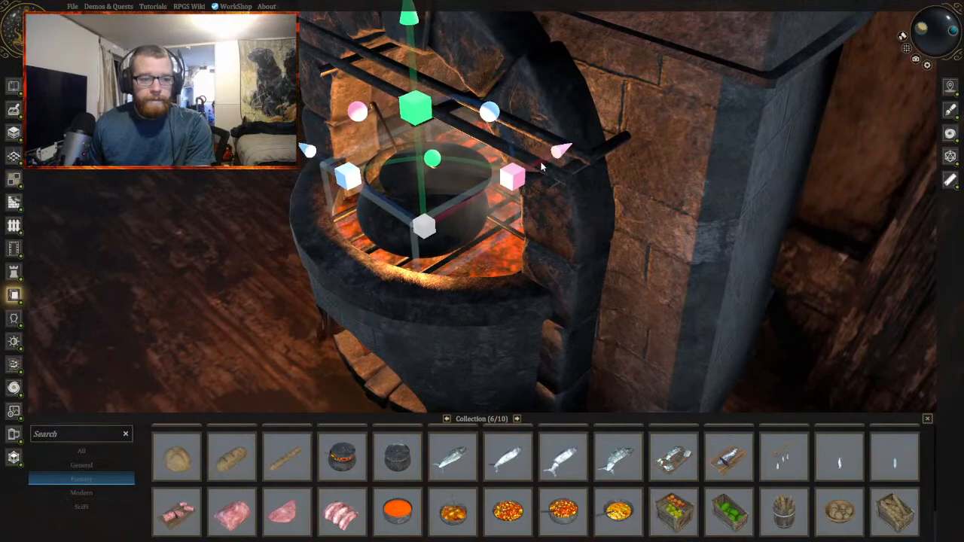
mouse_move(459, 303)
middle_mouse_down()
mouse_move(475, 275)
mouse_move(465, 293)
middle_mouse_up()
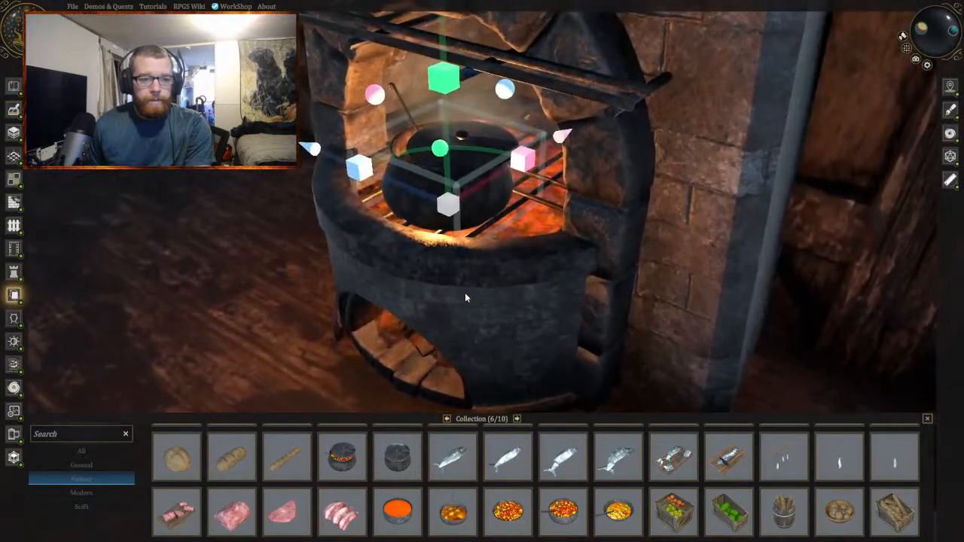
left_click_drag(435, 39, 434, 36)
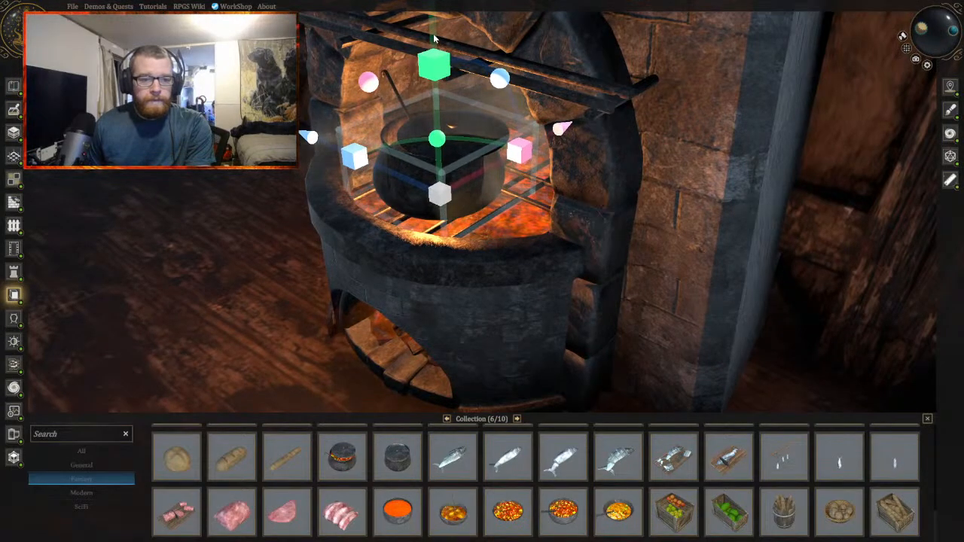
middle_click_drag(434, 34, 405, 301)
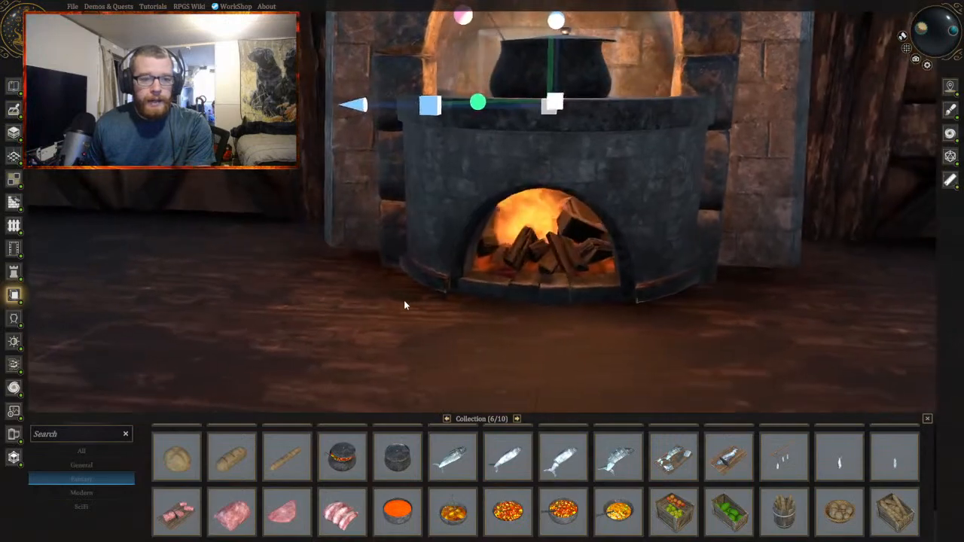
left_click(323, 294)
middle_click_drag(323, 294, 333, 322)
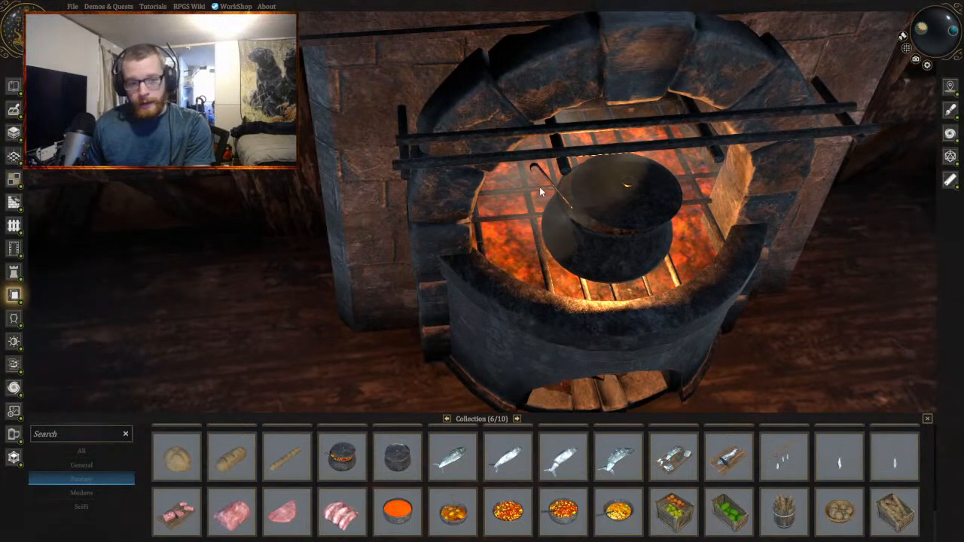
Step: Place Key 02 on the cabinet top between the open book and the potion bottles
middle_click_drag(540, 187, 416, 238)
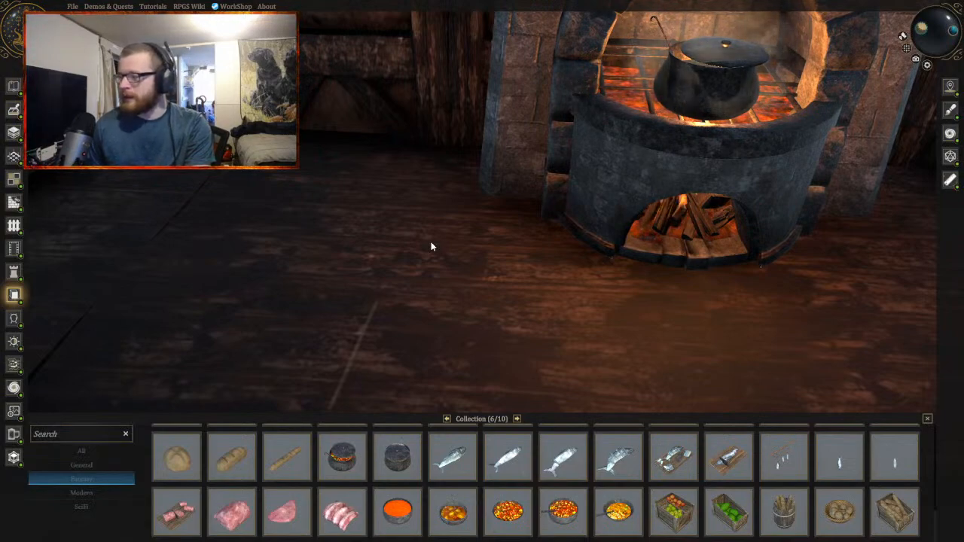
key("d")
key("s")
key("w")
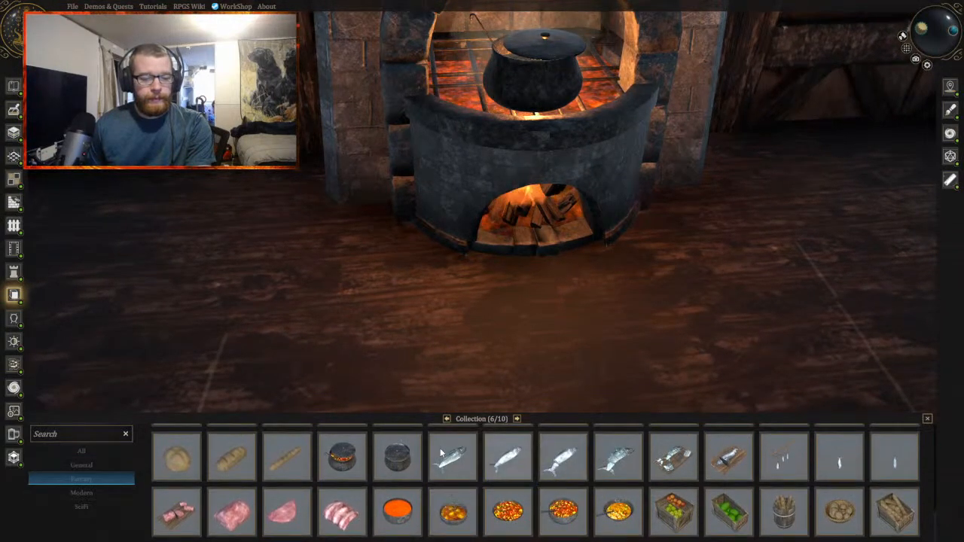
scroll(533, 474, "down", 5)
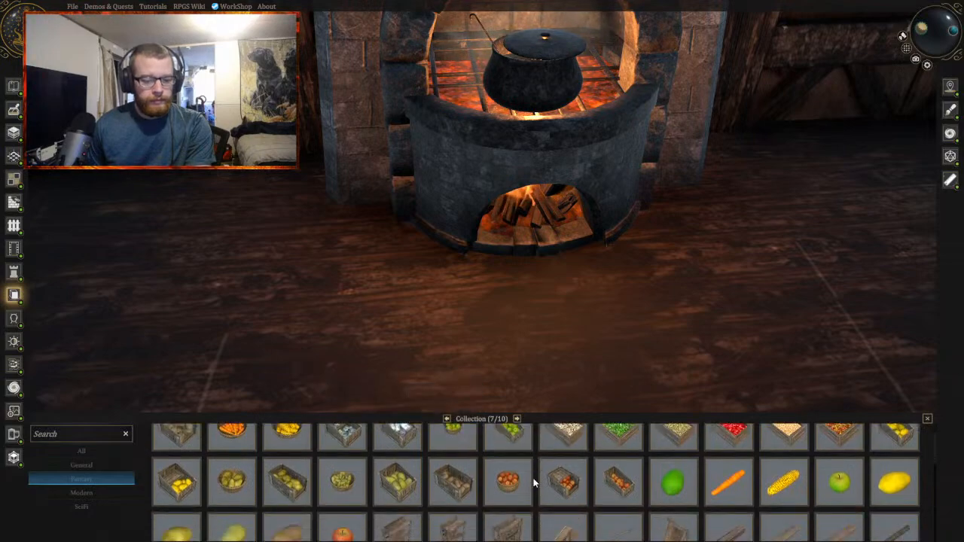
scroll(532, 473, "down", 8)
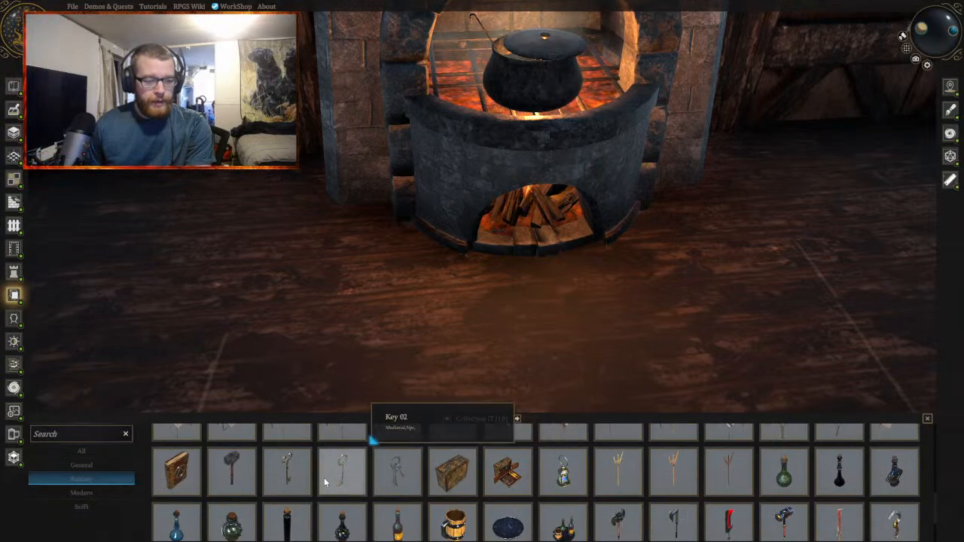
key("d")
left_click_drag(333, 482, 543, 290)
Step: Rotate the key so that it lies flat on the cabinet top
left_click_drag(510, 324, 541, 207)
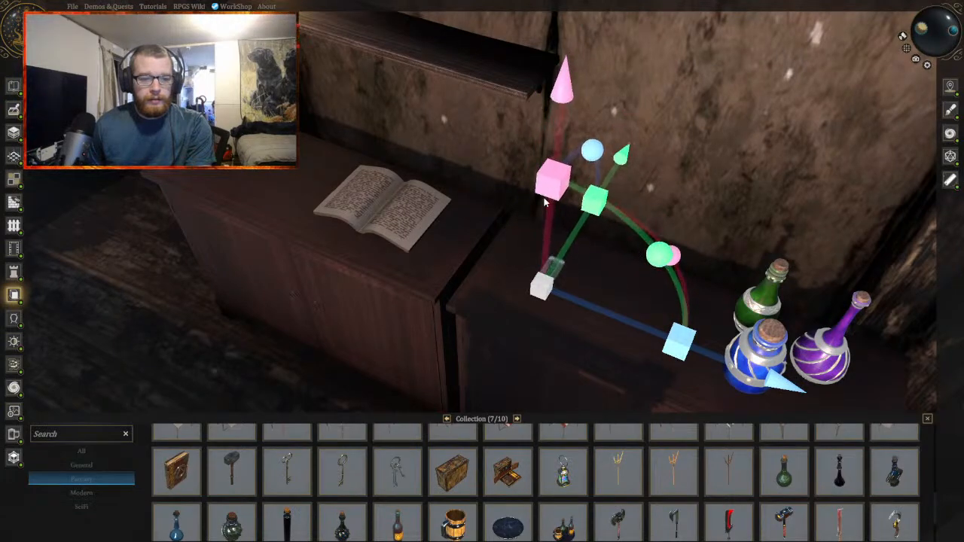
left_click_drag(539, 204, 509, 299)
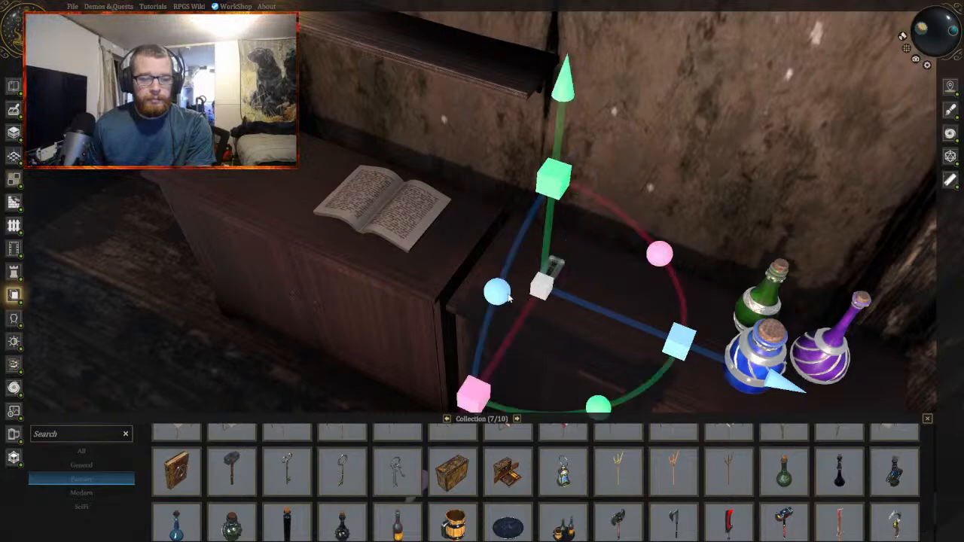
left_click(278, 327)
middle_click_drag(510, 323, 553, 359)
left_click(613, 335)
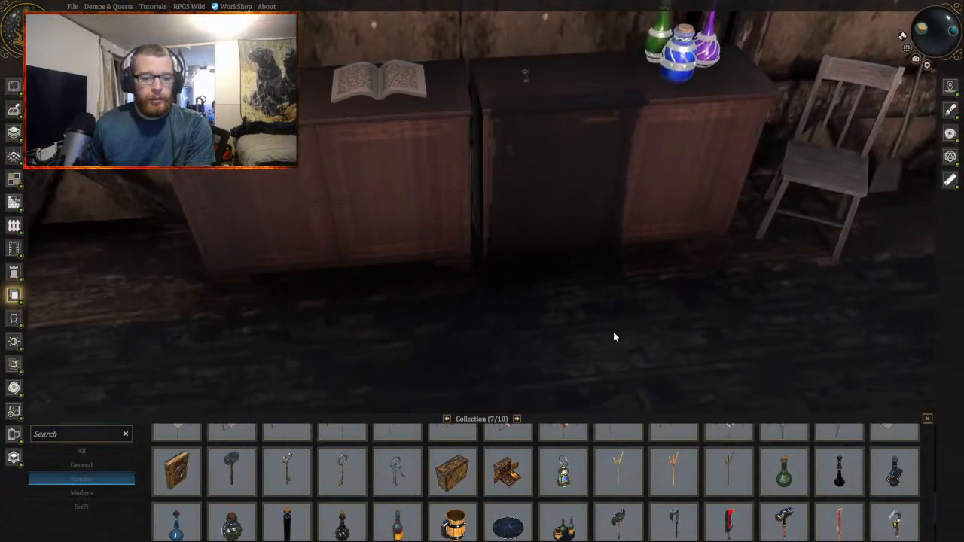
Step: Place Axe 01 at the weapon rack, below one end of its slotted beam
middle_click_drag(605, 338, 545, 383)
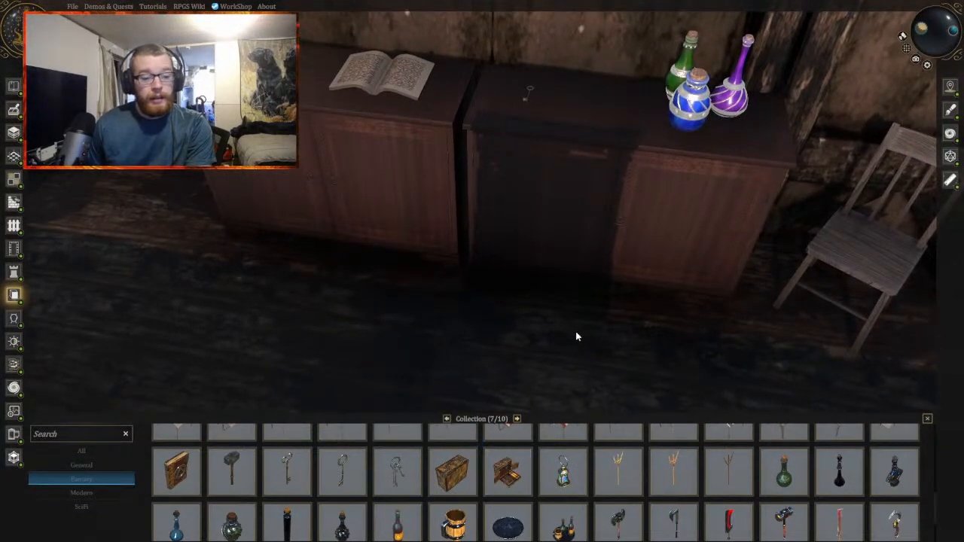
middle_click_drag(578, 339, 586, 340)
scroll(587, 340, "down", 4)
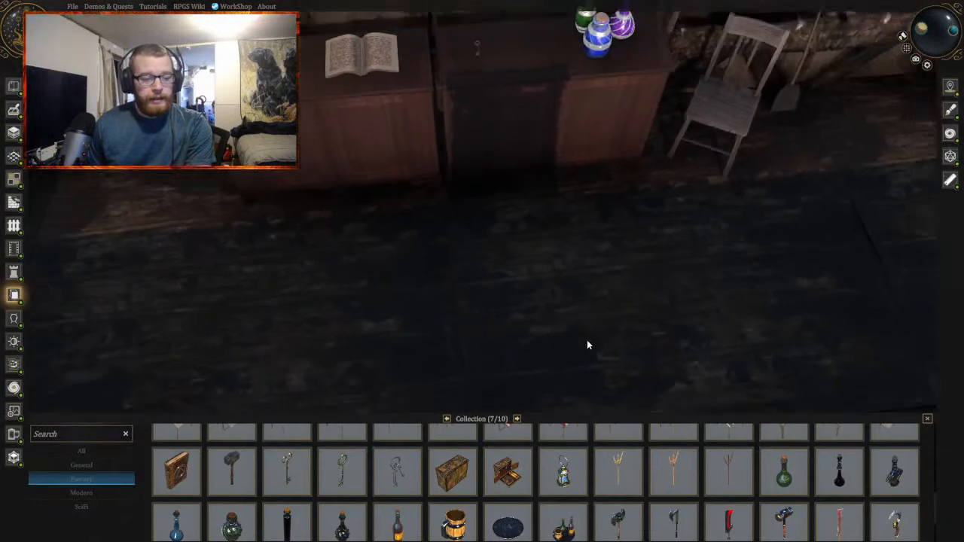
key("d")
scroll(588, 342, "up", 3)
scroll(588, 341, "down", 4)
scroll(584, 342, "up", 2)
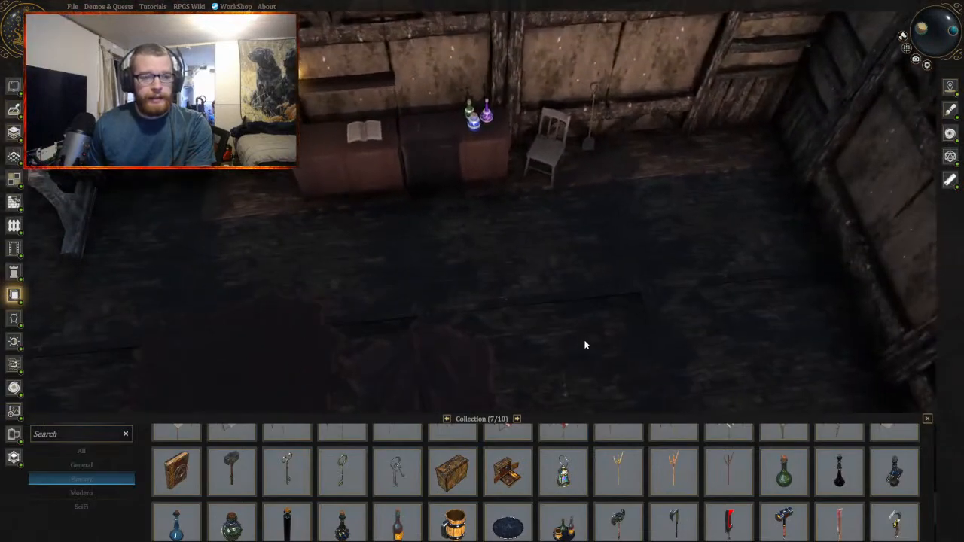
key("w")
middle_click_drag(584, 343, 563, 317)
key("a")
key("a")
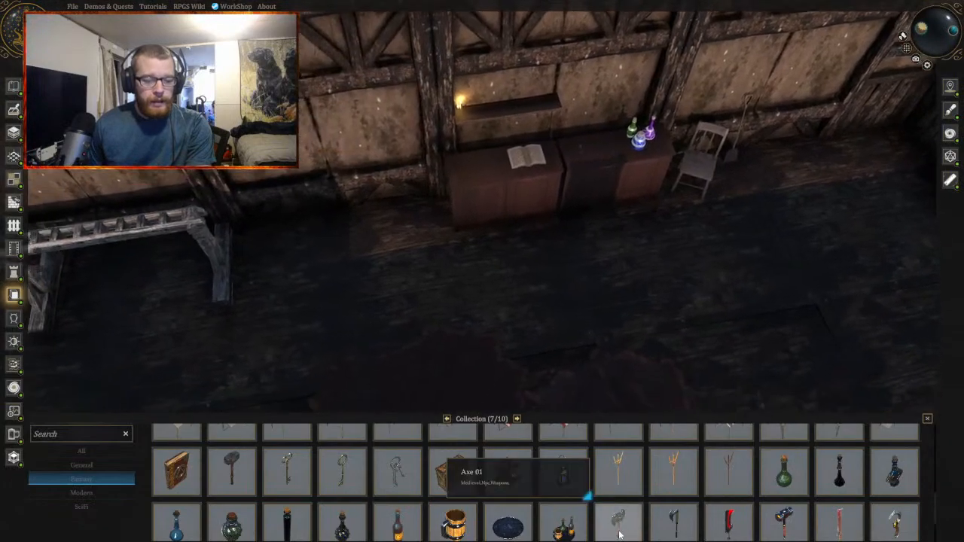
key("s")
key("a")
left_click_drag(617, 533, 602, 310)
Step: Rotate Axe 01 a quarter turn and raise it so its head rests above the end of the rack's slotted beam
scroll(516, 247, "up", 3)
key("w")
key("a")
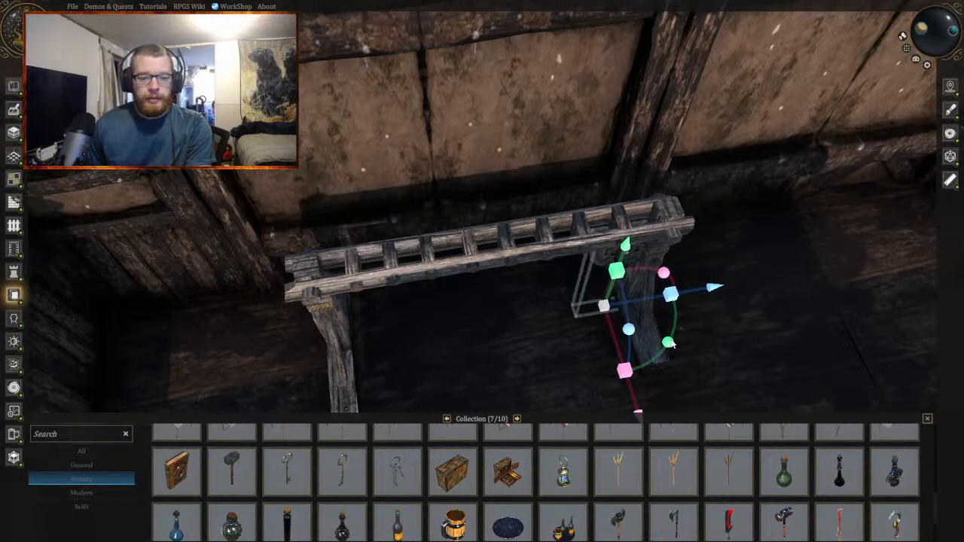
left_click_drag(673, 344, 584, 358)
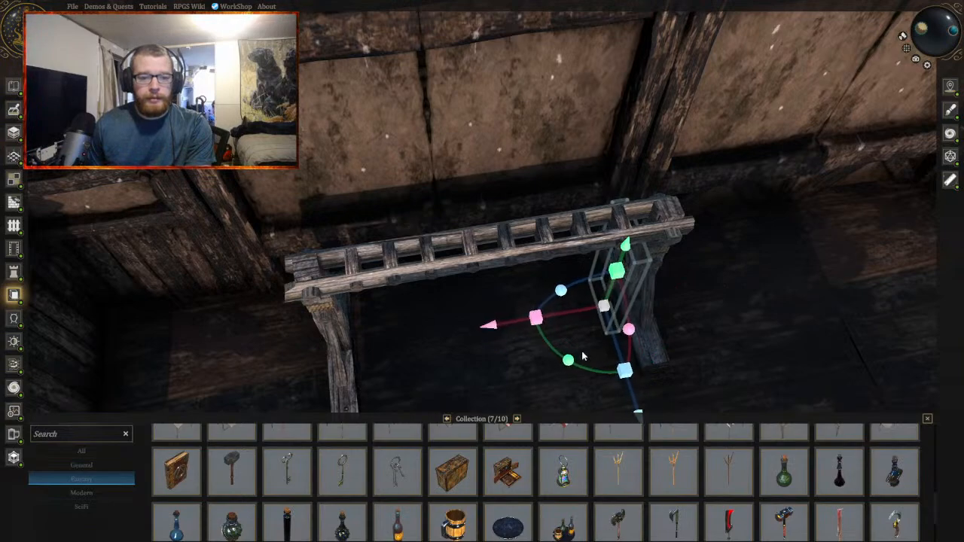
left_click_drag(623, 251, 635, 223)
middle_click_drag(635, 223, 497, 280)
scroll(481, 279, "up", 3)
mouse_move(574, 234)
left_mouse_down()
mouse_move(577, 217)
mouse_move(574, 234)
left_mouse_up()
middle_click_drag(579, 260, 589, 286)
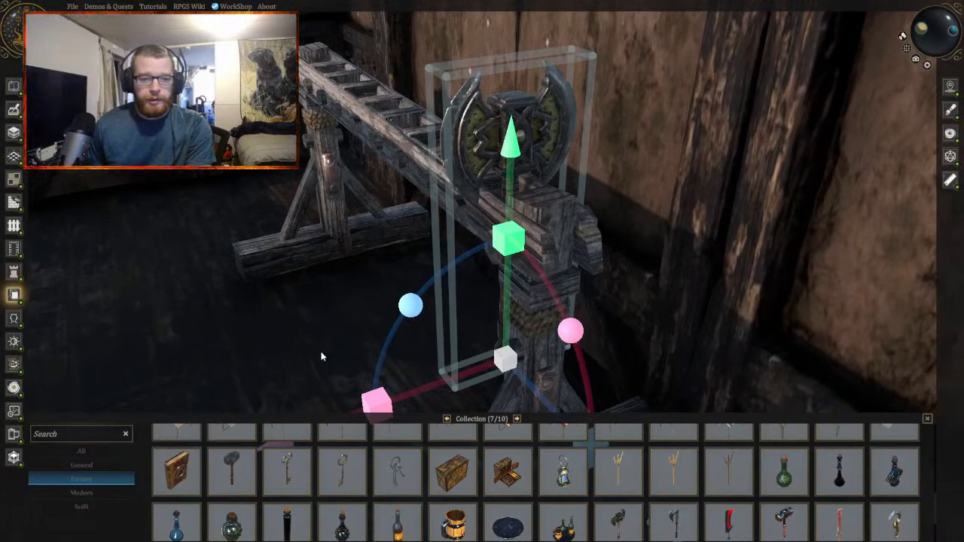
left_click(288, 344)
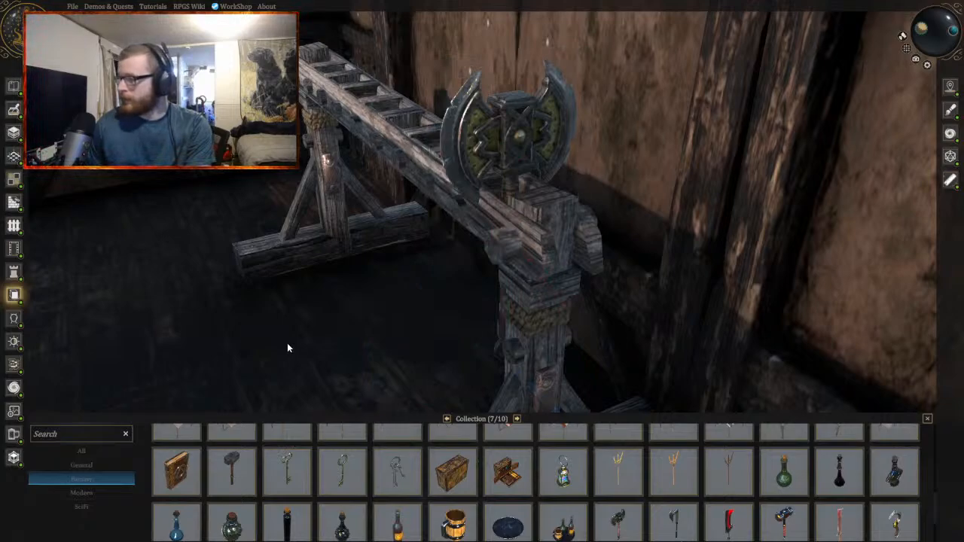
Step: Try out the Demon Sword on the floor beside the weapon rack and delete it
right_click_drag(287, 348, 392, 450)
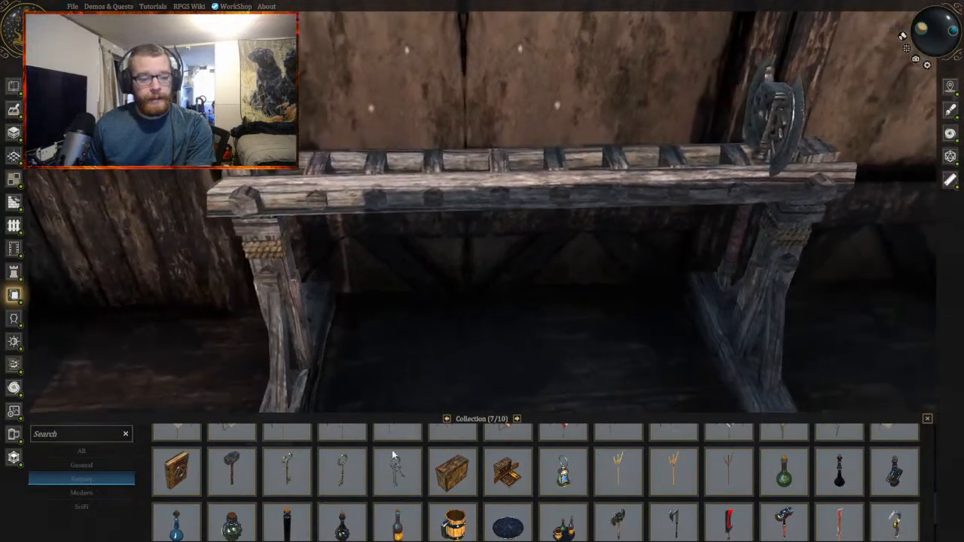
scroll(463, 472, "down", 1)
scroll(463, 473, "down", 1)
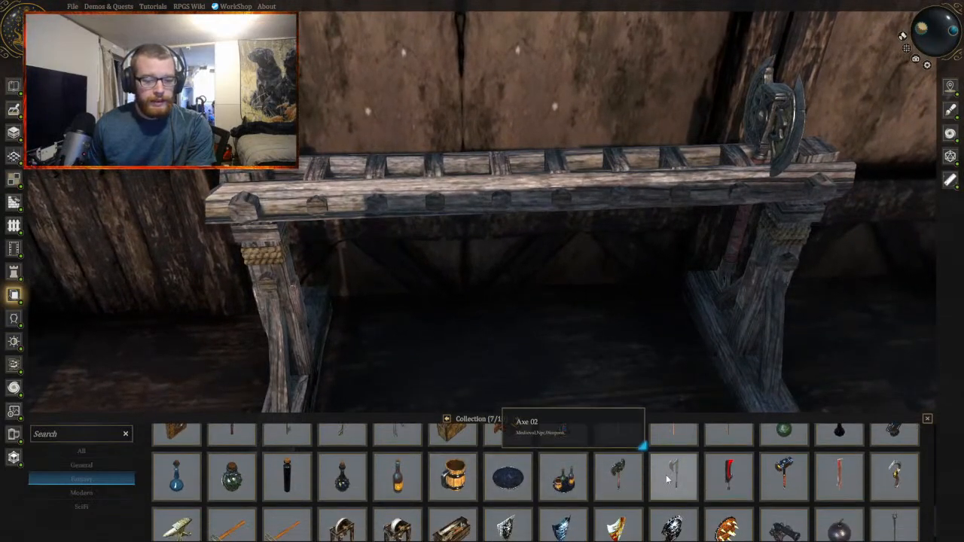
scroll(475, 482, "down", 1)
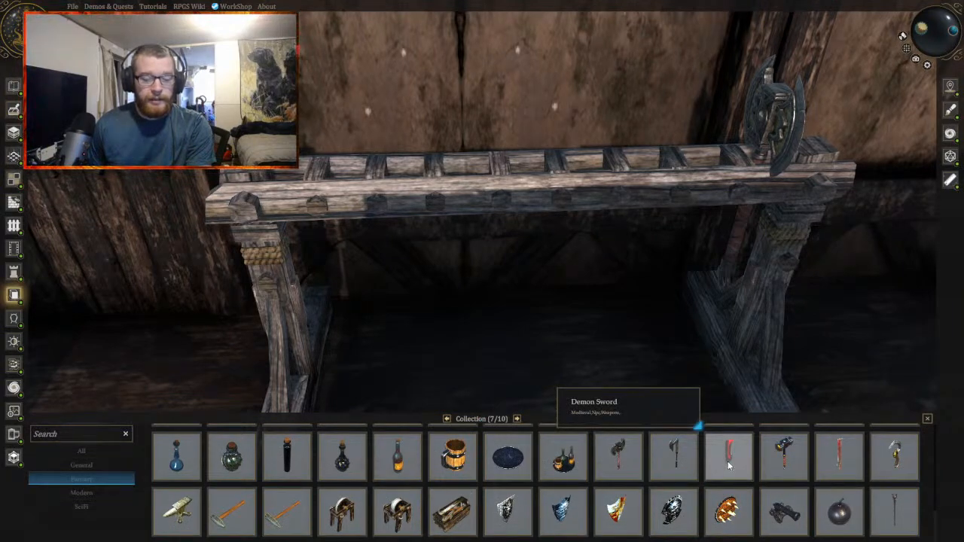
left_click(727, 461)
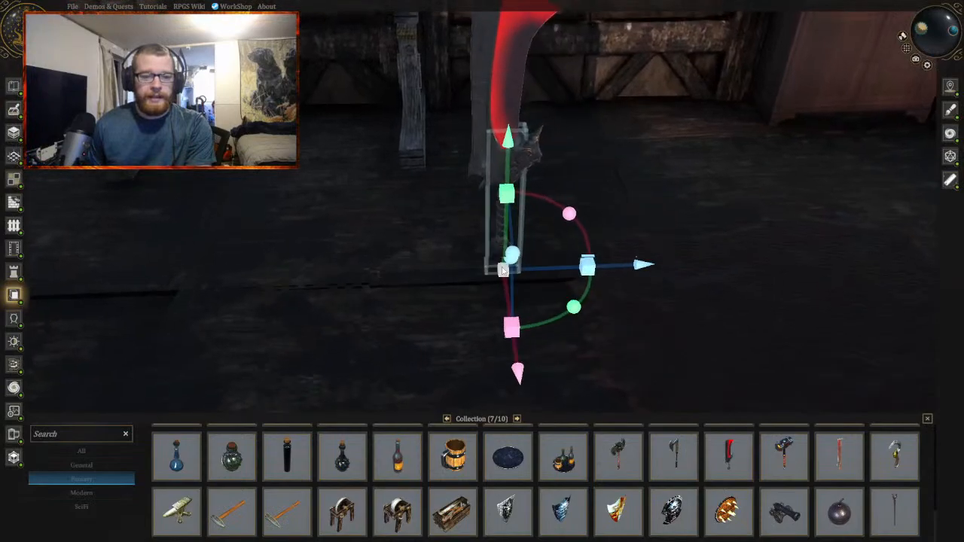
left_click(681, 242)
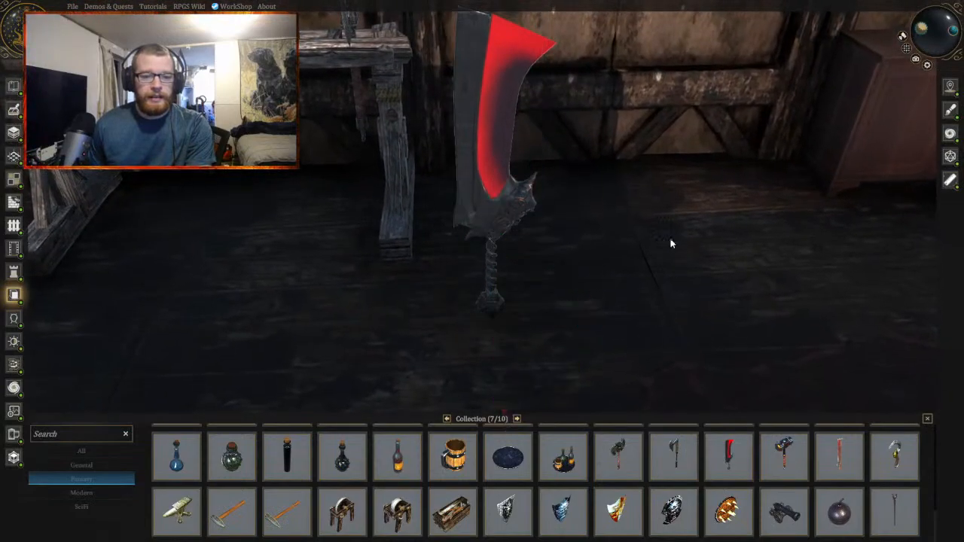
middle_click_drag(670, 243, 585, 258)
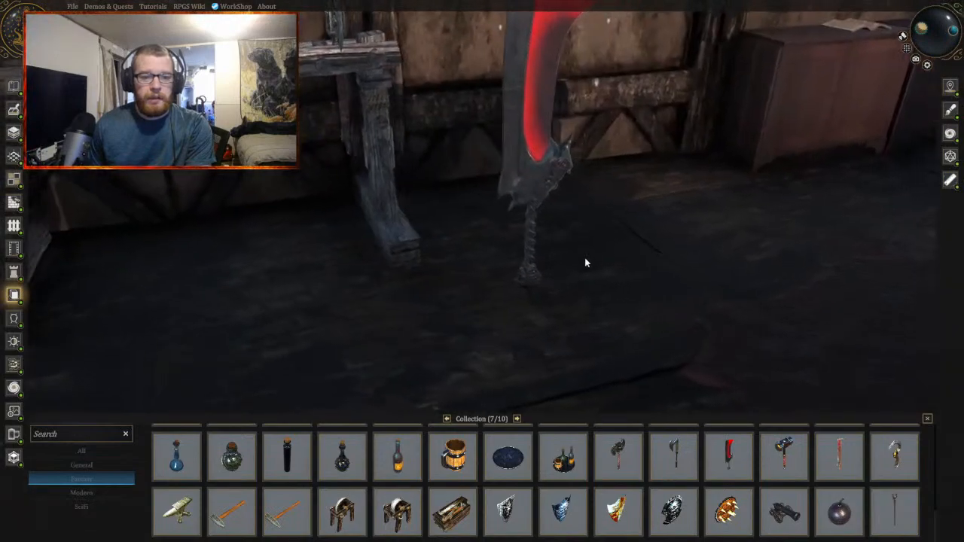
left_click(530, 192)
key("Delete")
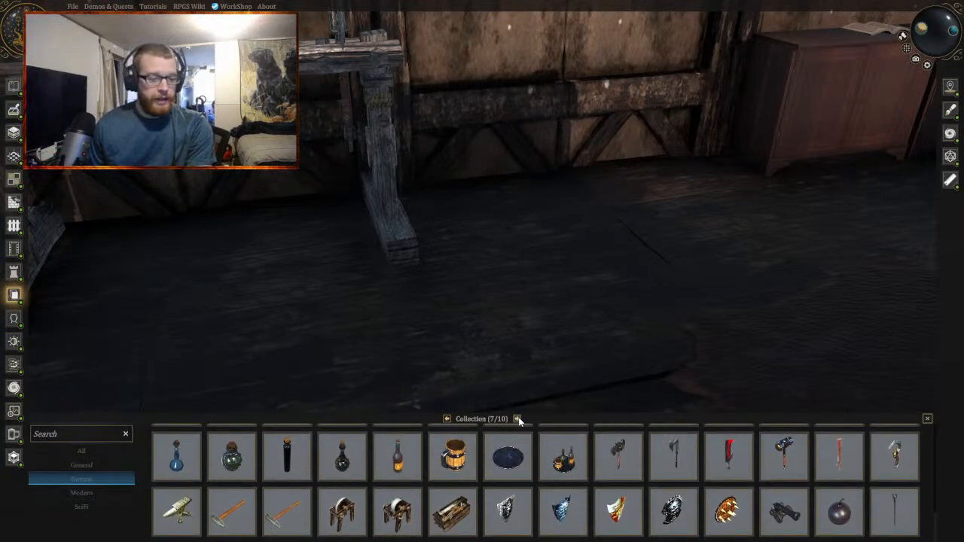
Step: Try out a long bladed pole weapon from collection 8 on the floor beside the rack and delete it
left_click(518, 419)
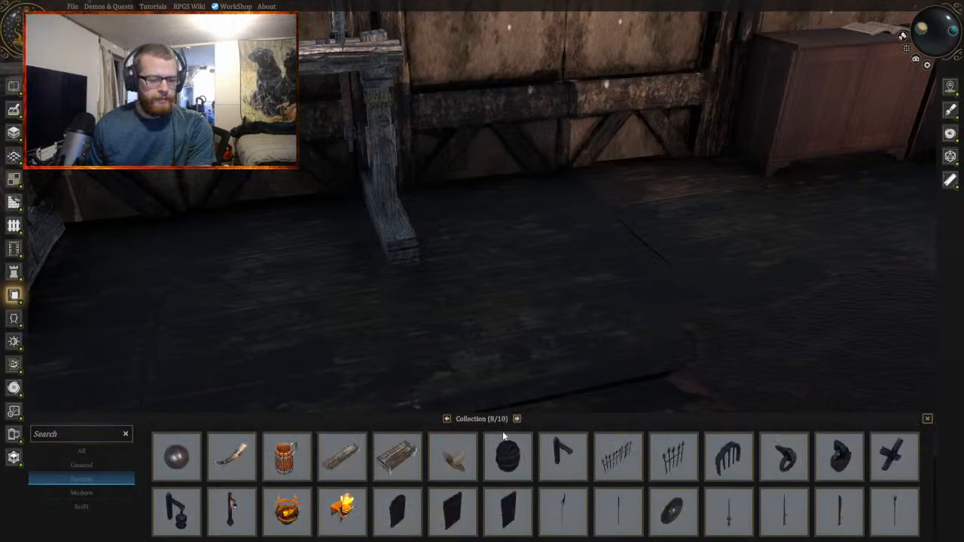
scroll(254, 471, "down", 3)
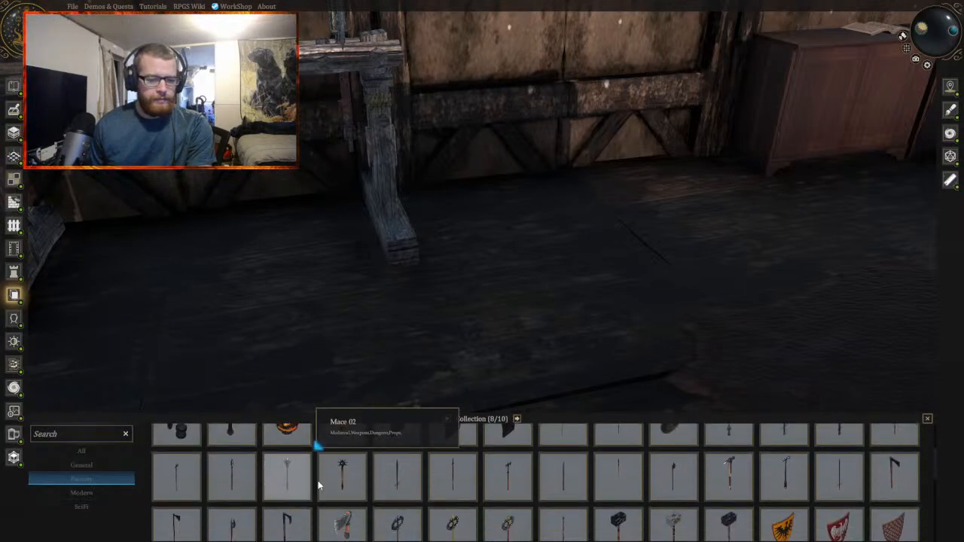
key("a")
left_click(676, 484)
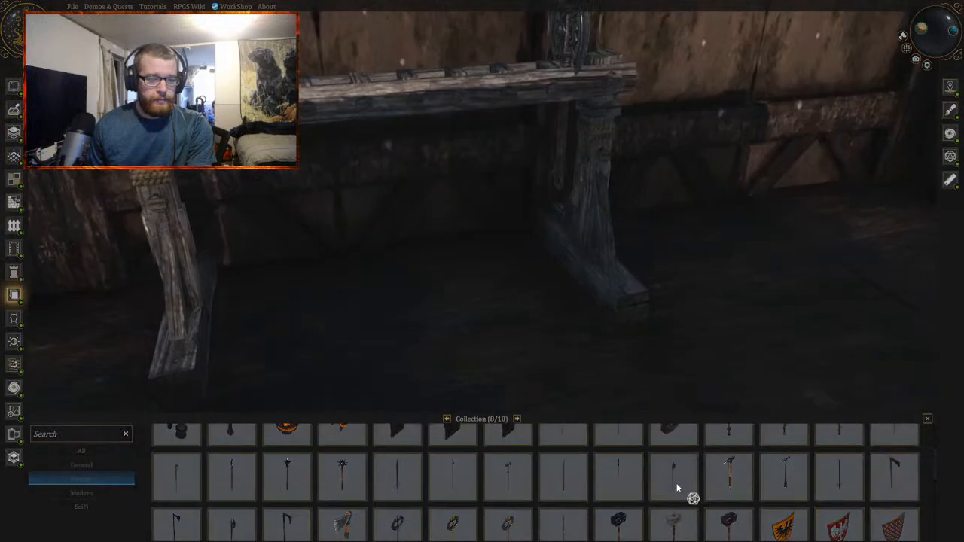
key("d")
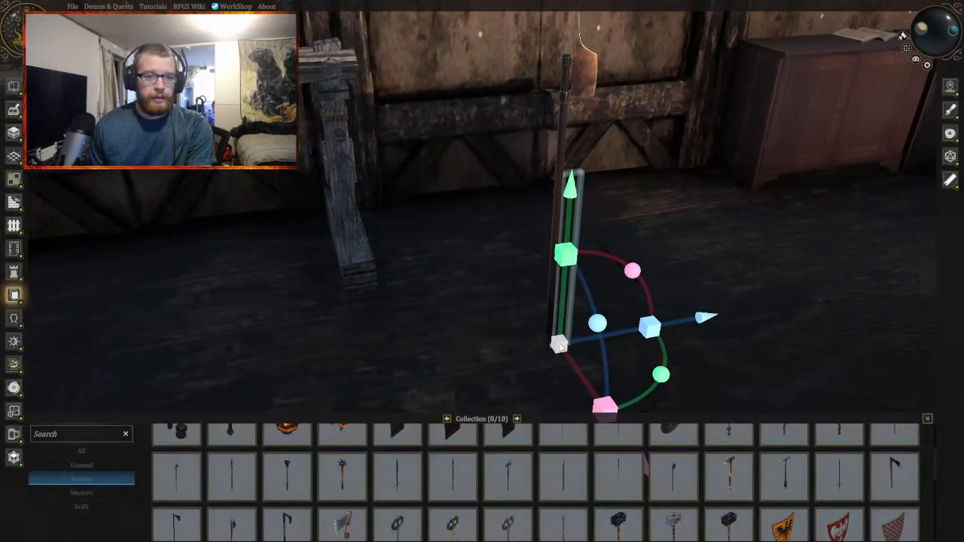
left_click(560, 345)
middle_click_drag(697, 287, 517, 254)
left_click(467, 246)
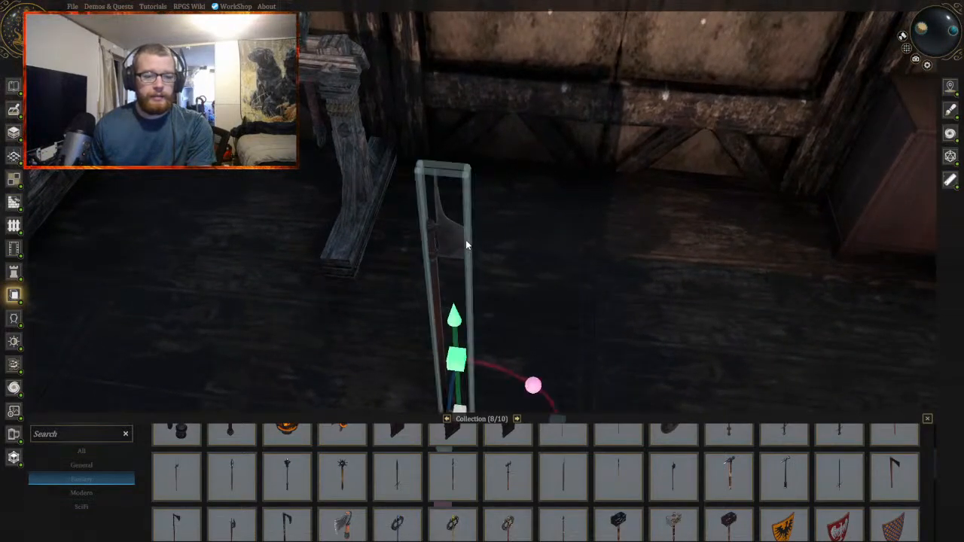
key("Delete")
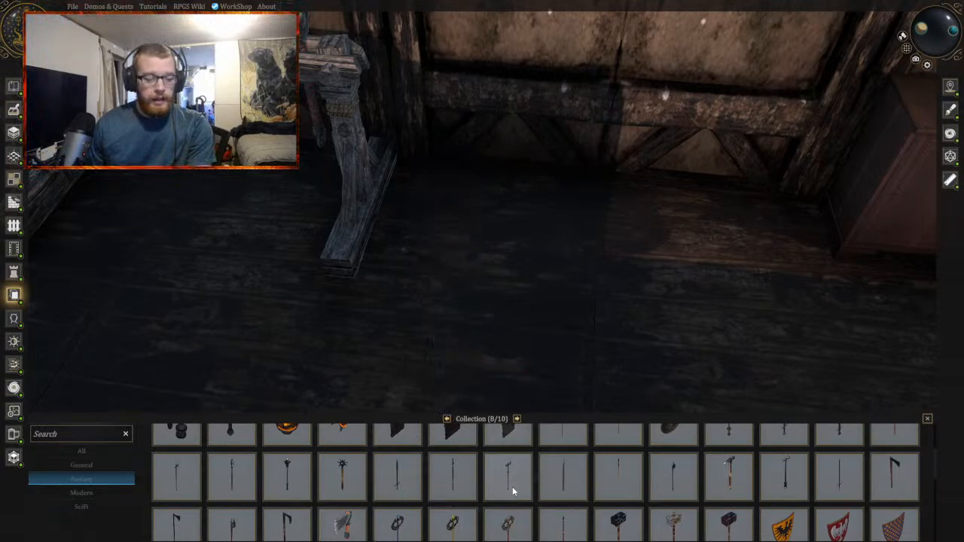
Step: Try out a short-shafted weapon with a barbed head on the floor beside the rack and delete it
scroll(510, 480, "down", 3)
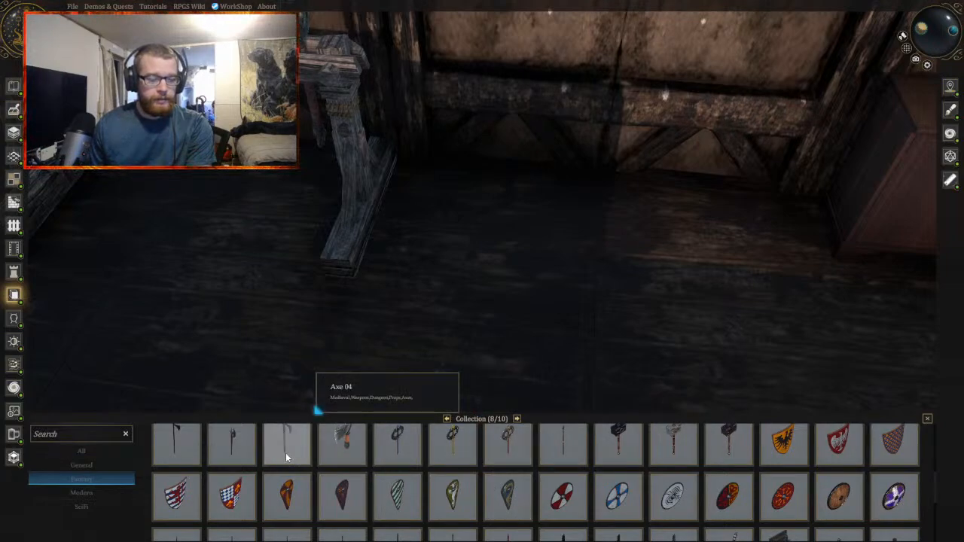
scroll(286, 455, "up", 2)
scroll(286, 462, "up", 2)
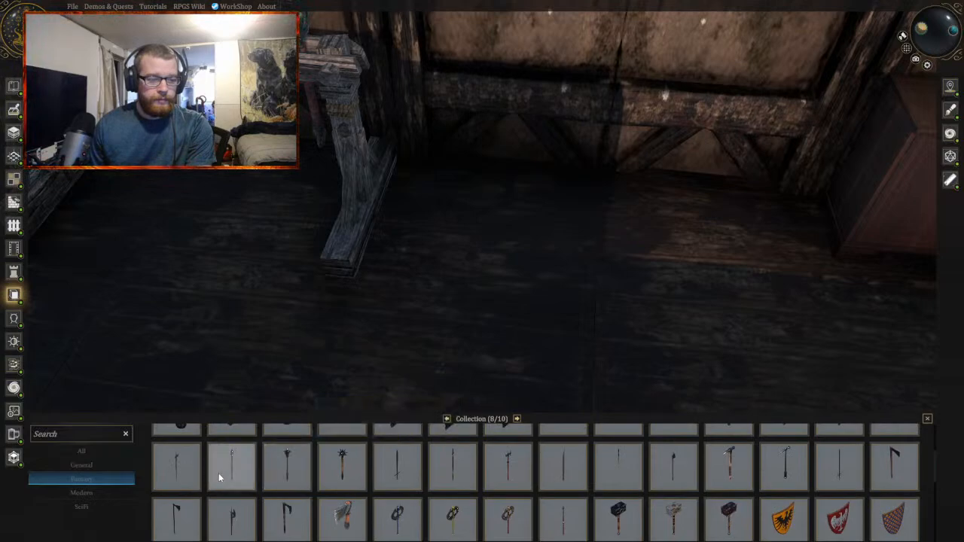
left_click_drag(218, 473, 465, 315)
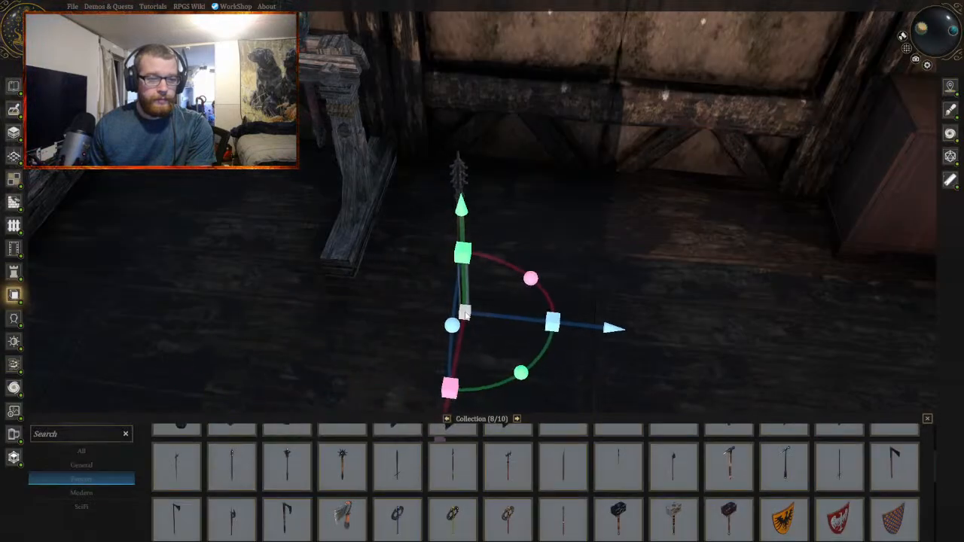
left_click(391, 319)
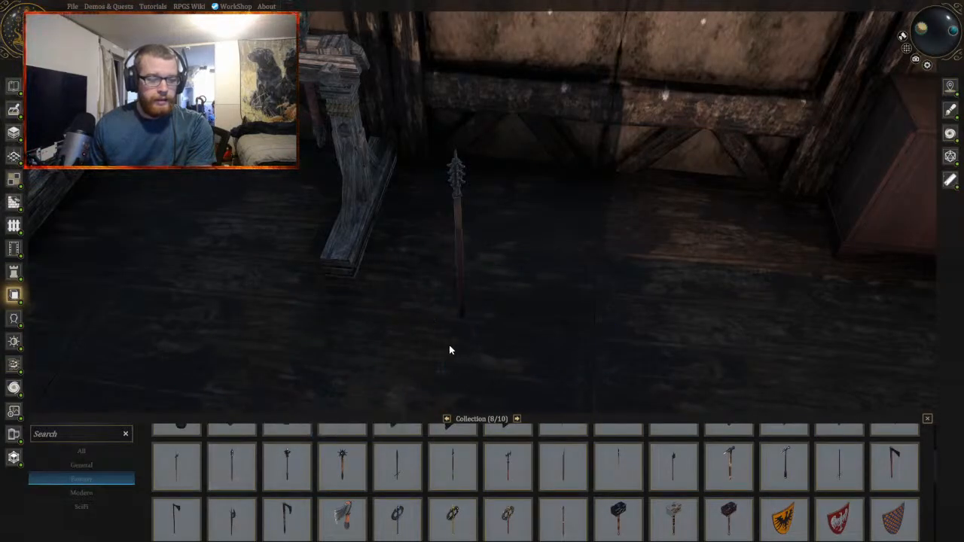
middle_click_drag(450, 346, 487, 270)
left_click(487, 270)
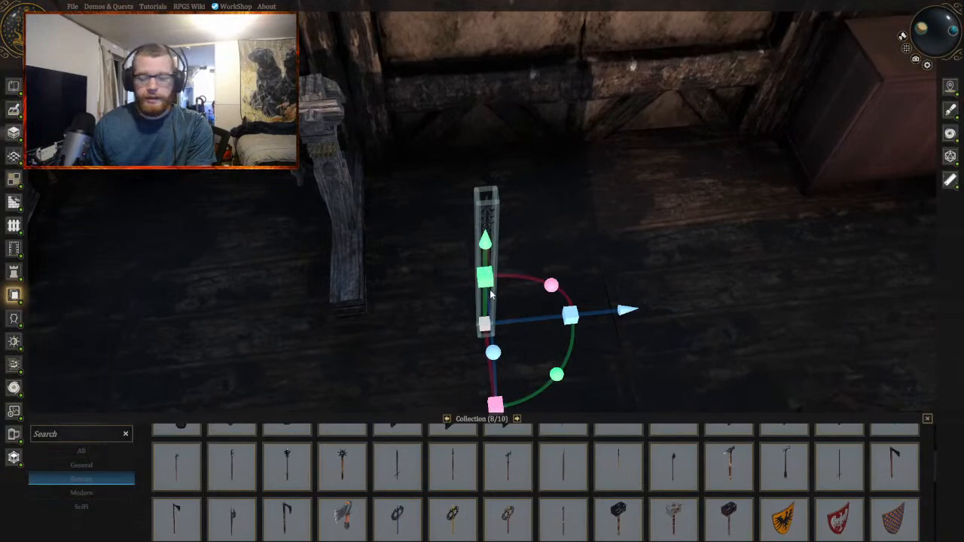
key("Delete")
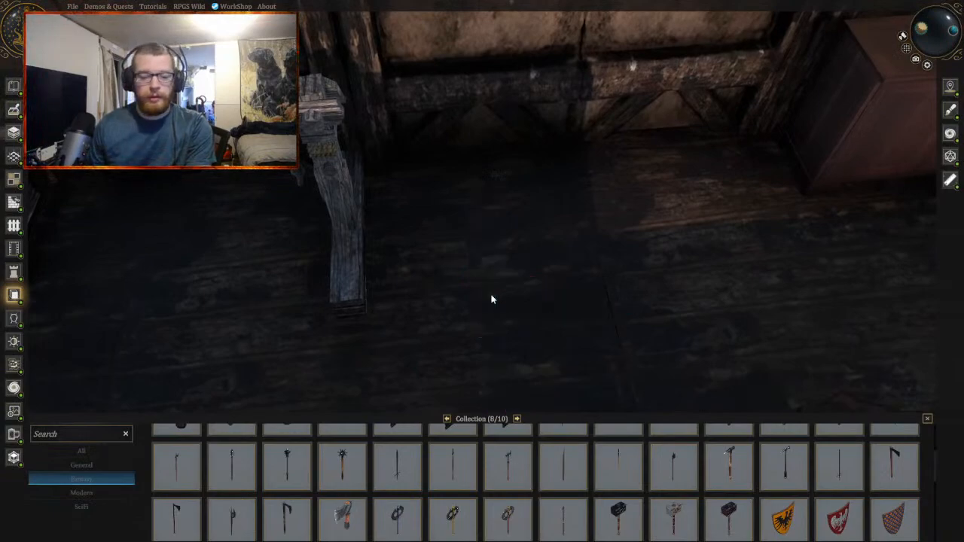
Step: Place Halberd 04 upright on the floor beside the weapon rack
scroll(467, 474, "up", 2)
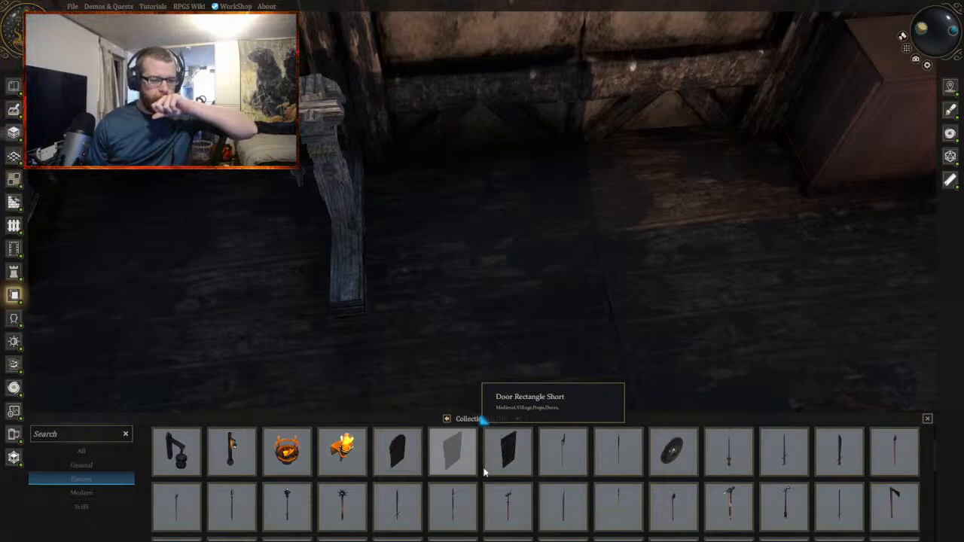
left_click_drag(795, 451, 511, 295)
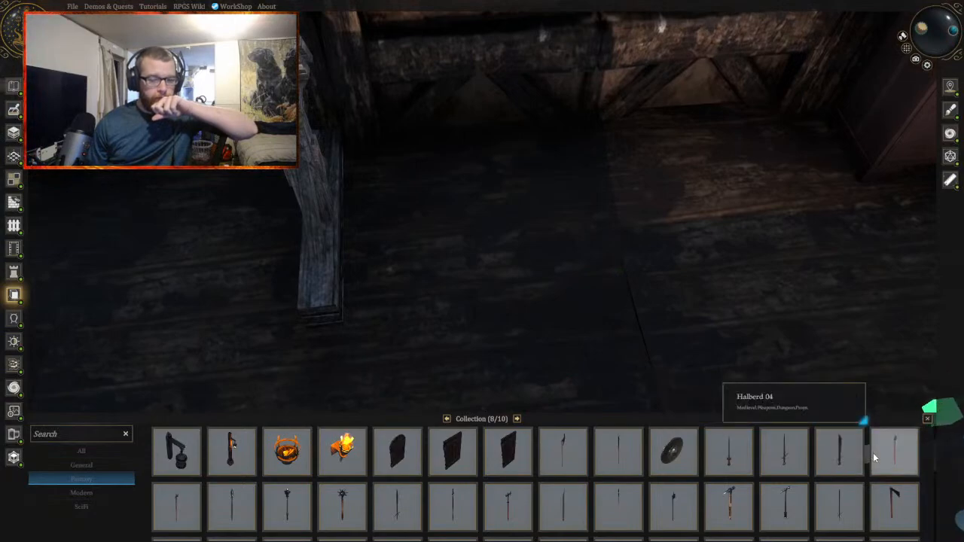
left_click_drag(900, 445, 543, 332)
left_click(539, 327)
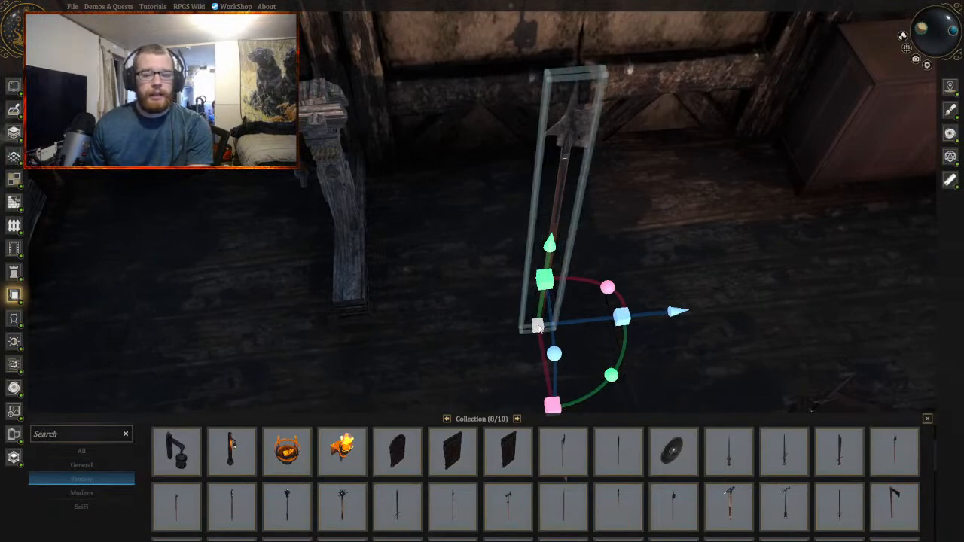
Step: Delete the stray small weapon from the open floor in front of the cabinets
key("s")
key("d")
left_click(574, 241)
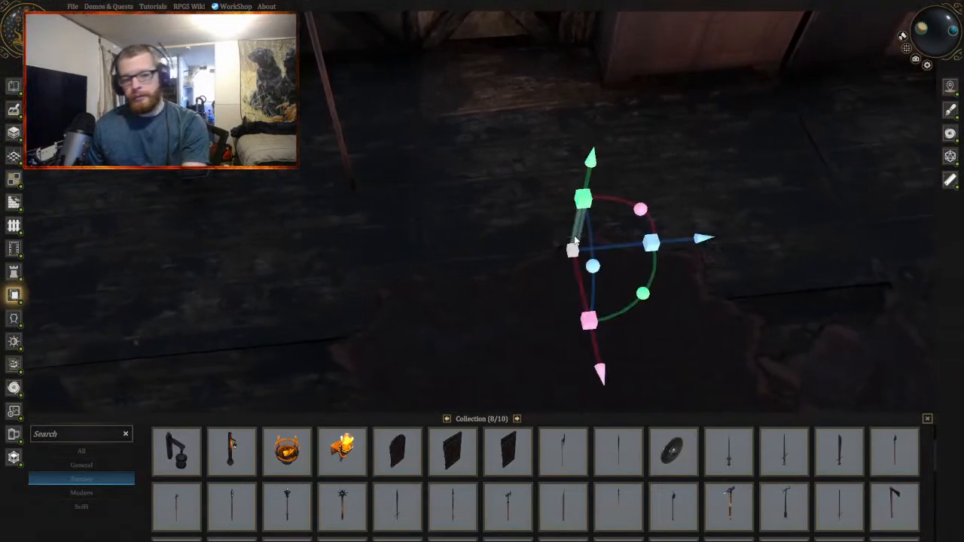
key("Delete")
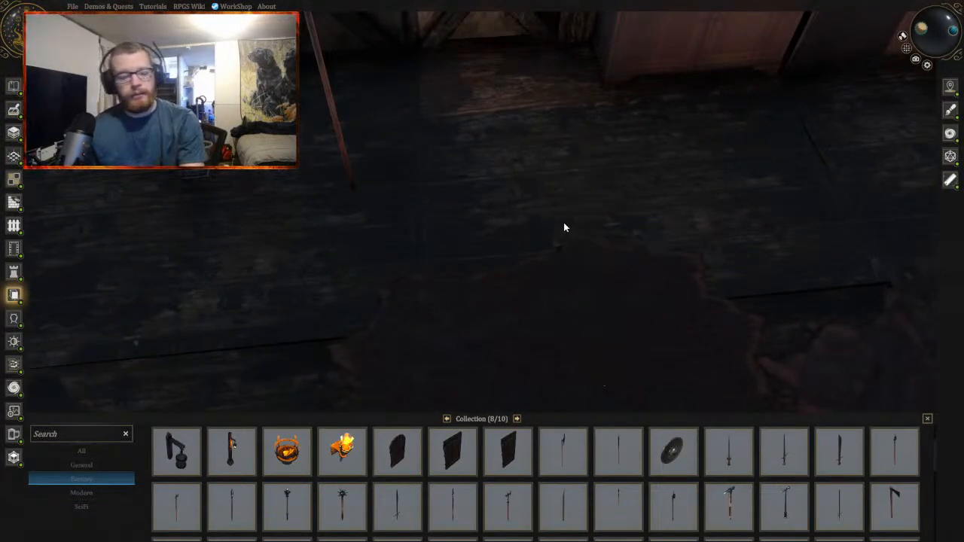
Step: Rotate the halberd and slide it into the weapon rack's slot beside the axe
key("a")
key("w")
left_click(572, 233)
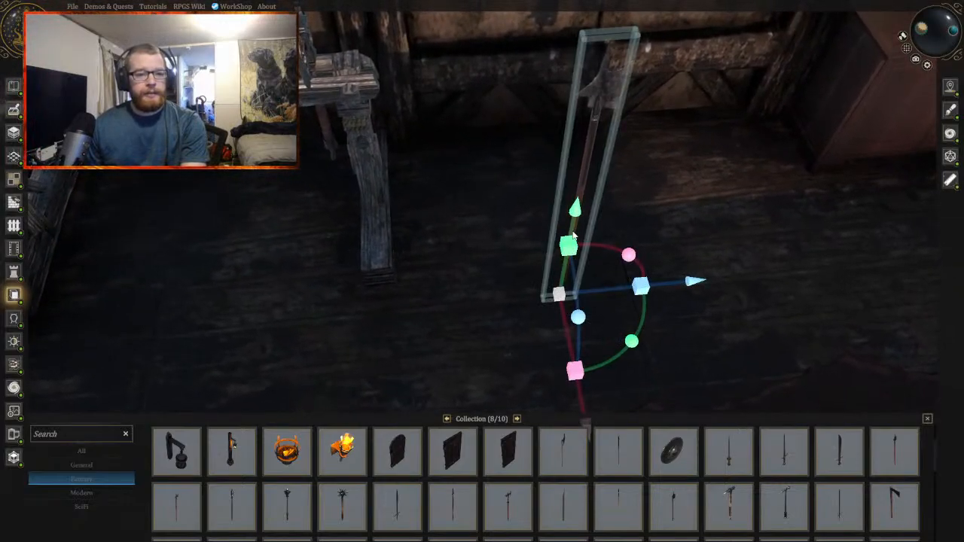
key("a")
left_click_drag(690, 283, 578, 279)
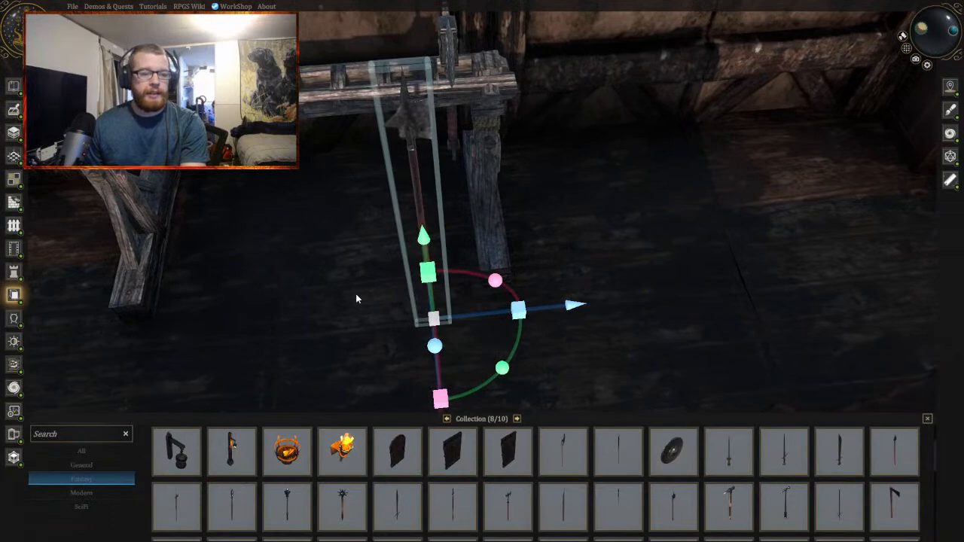
middle_click_drag(356, 295, 395, 301)
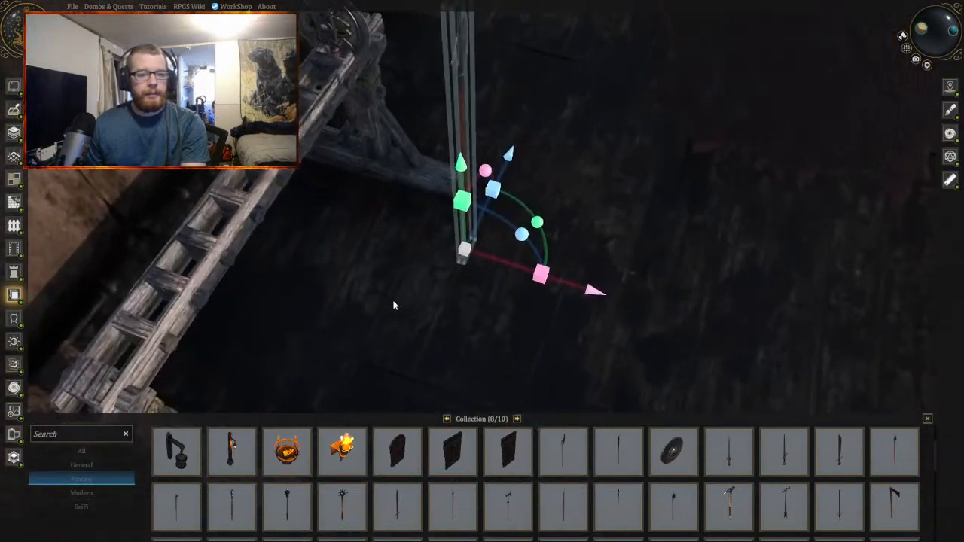
left_click_drag(532, 224, 522, 287)
left_click_drag(586, 294, 520, 282)
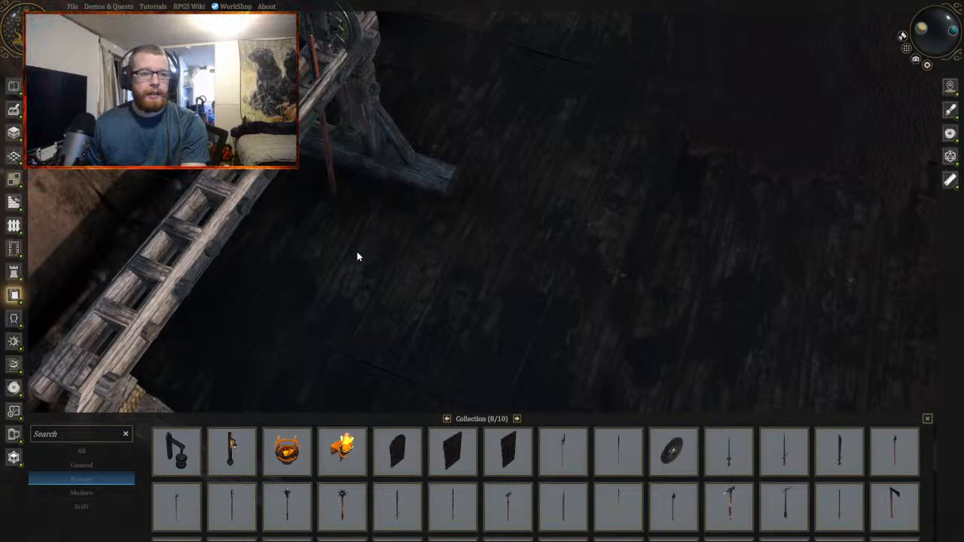
mouse_move(360, 267)
middle_mouse_down()
mouse_move(395, 259)
mouse_move(358, 257)
mouse_move(351, 243)
mouse_move(396, 260)
mouse_move(372, 272)
mouse_move(347, 258)
middle_mouse_up()
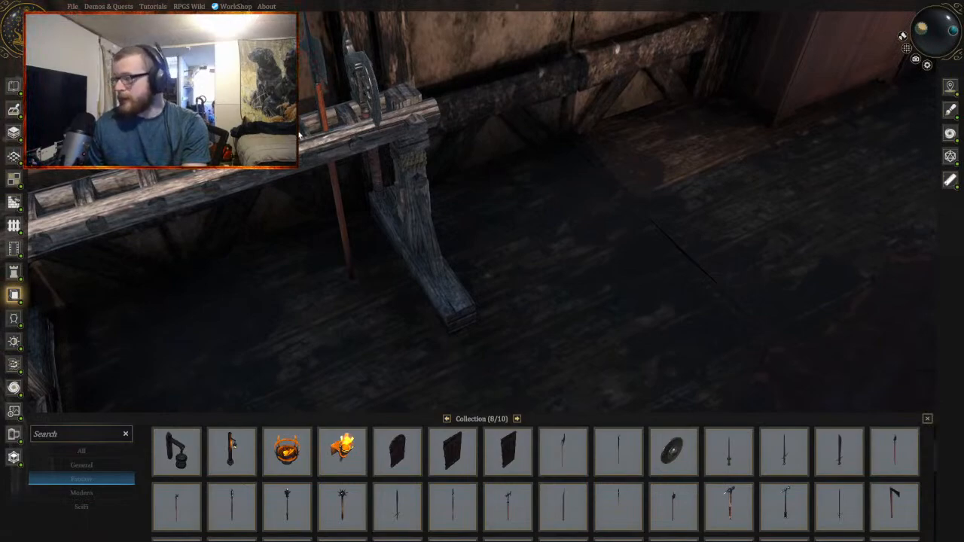
middle_click_drag(329, 171, 529, 119)
scroll(395, 210, "down", 3)
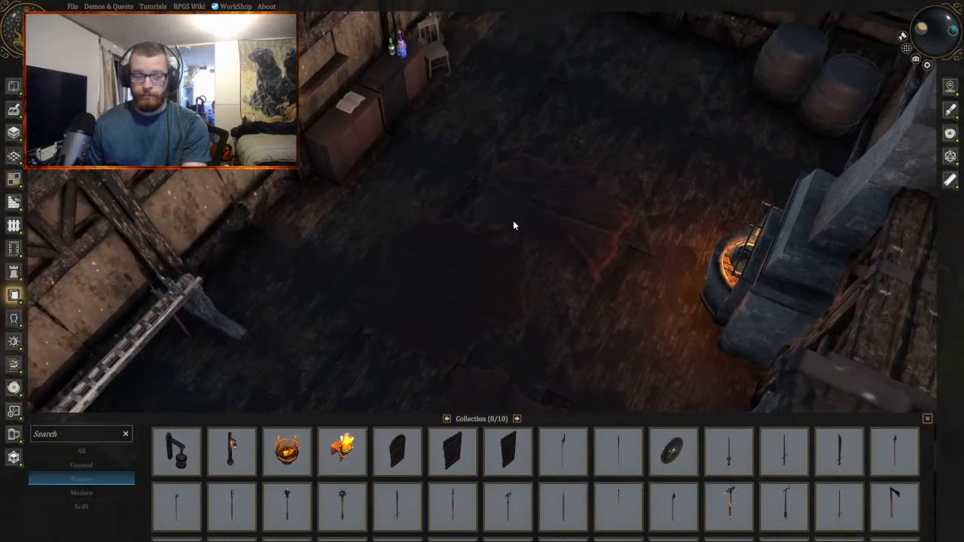
right_click_drag(513, 222, 525, 287)
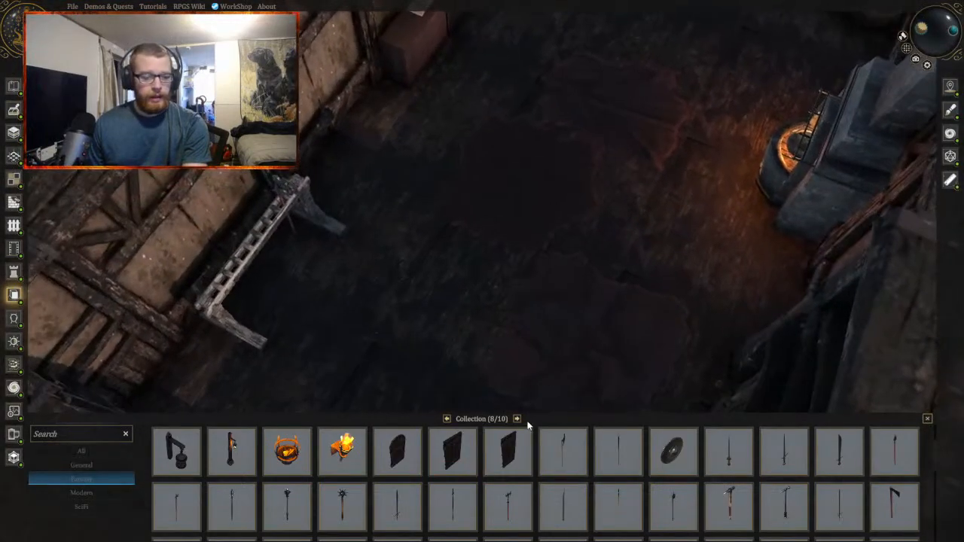
Step: Try out the Door Rectangle Tall prop on the open floor near the weapon rack and delete it
left_click_drag(506, 458, 454, 170)
scroll(474, 208, "up", 3)
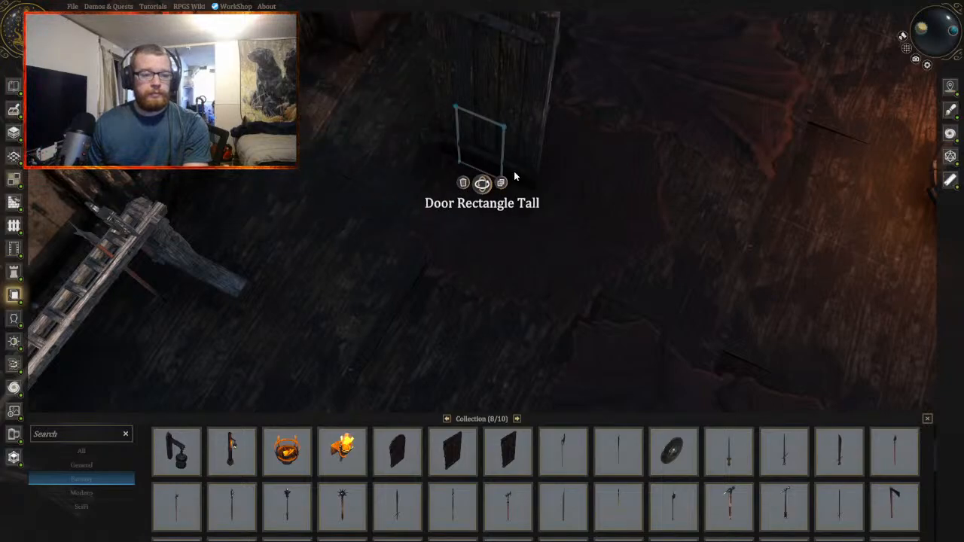
left_click(464, 182)
Step: Try a Door Curved prop against the timber wall between the weapon rack and the cabinets, and delete it
middle_click_drag(457, 209, 426, 190)
key("w")
left_click_drag(399, 452, 434, 278)
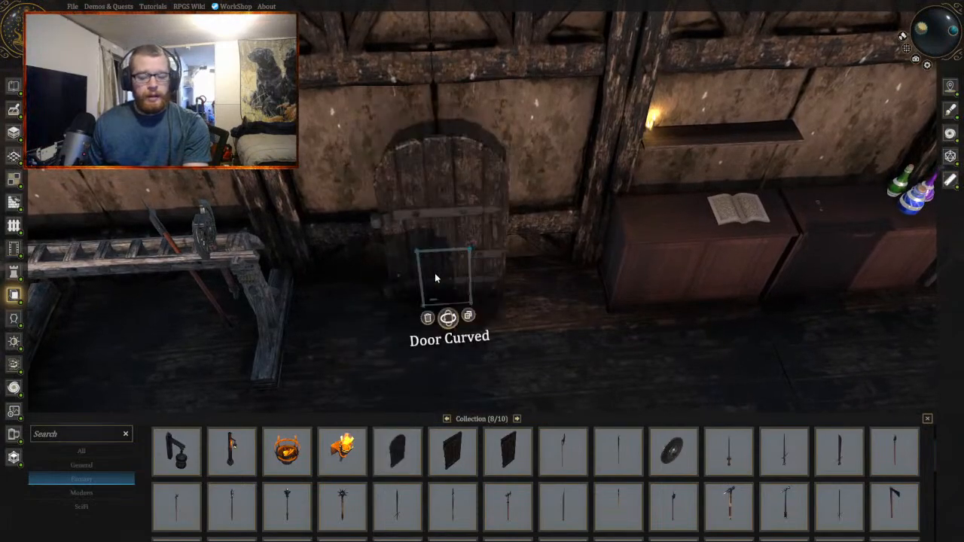
left_click(435, 274)
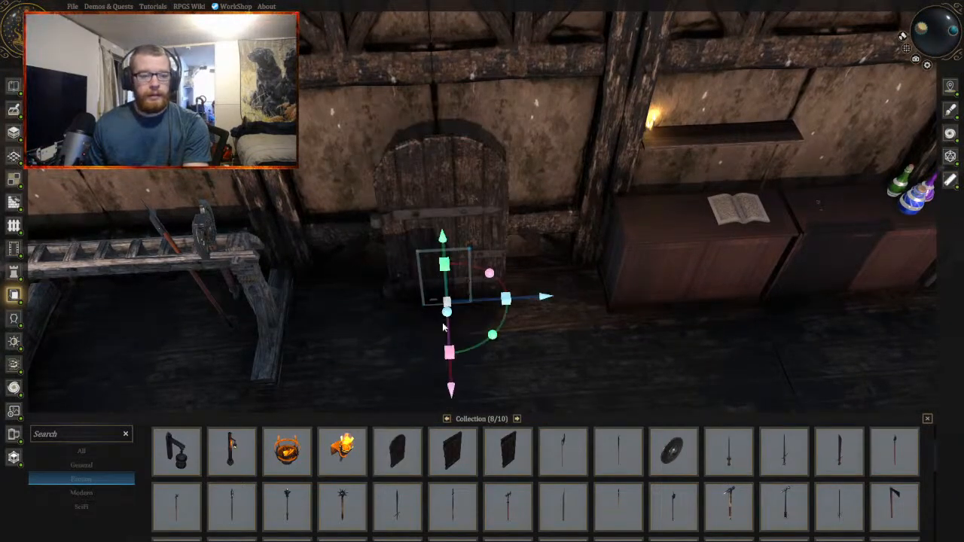
mouse_move(444, 324)
middle_mouse_down()
mouse_move(417, 324)
mouse_move(452, 312)
middle_mouse_up()
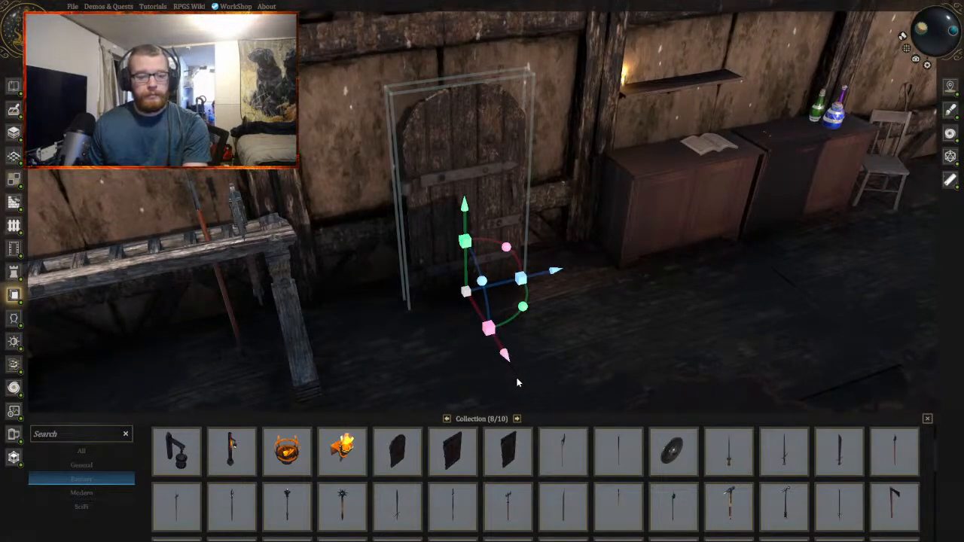
left_click_drag(517, 382, 461, 342)
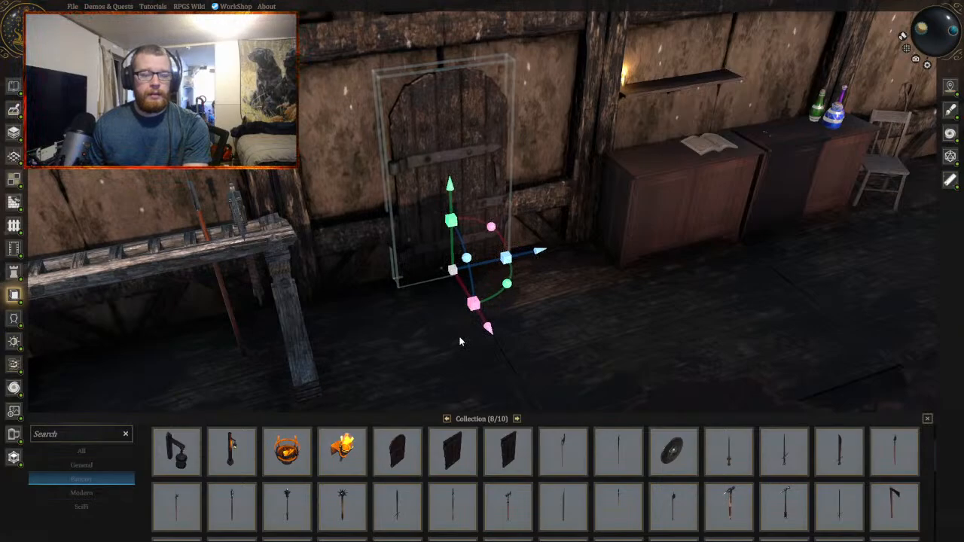
mouse_move(362, 347)
middle_mouse_down()
mouse_move(407, 355)
mouse_move(370, 355)
middle_mouse_up()
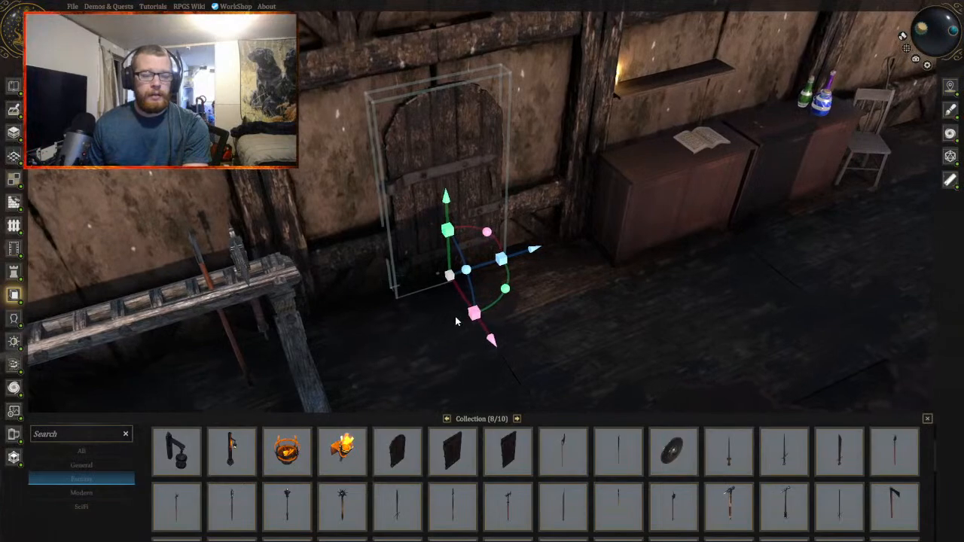
middle_click_drag(455, 316, 486, 295)
left_click(357, 321)
left_click(411, 261)
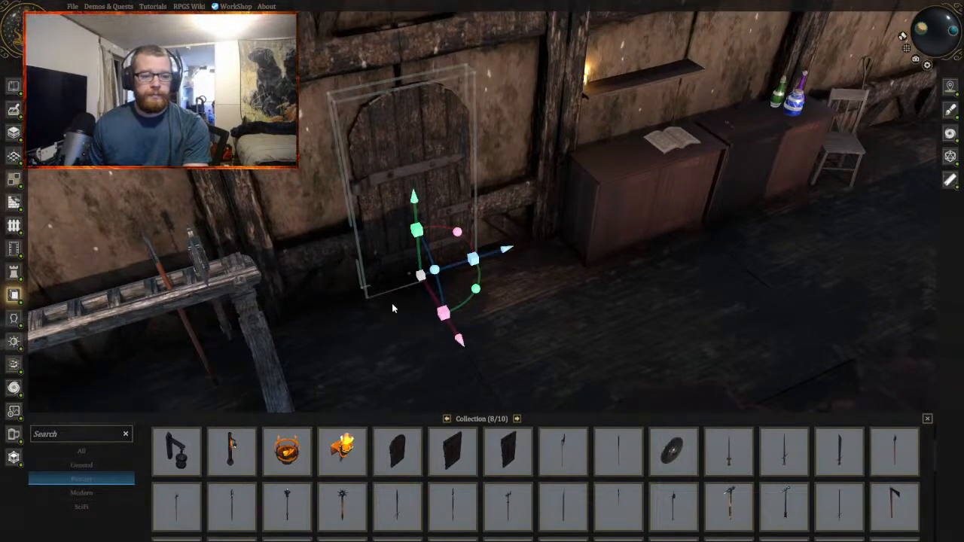
key("Delete")
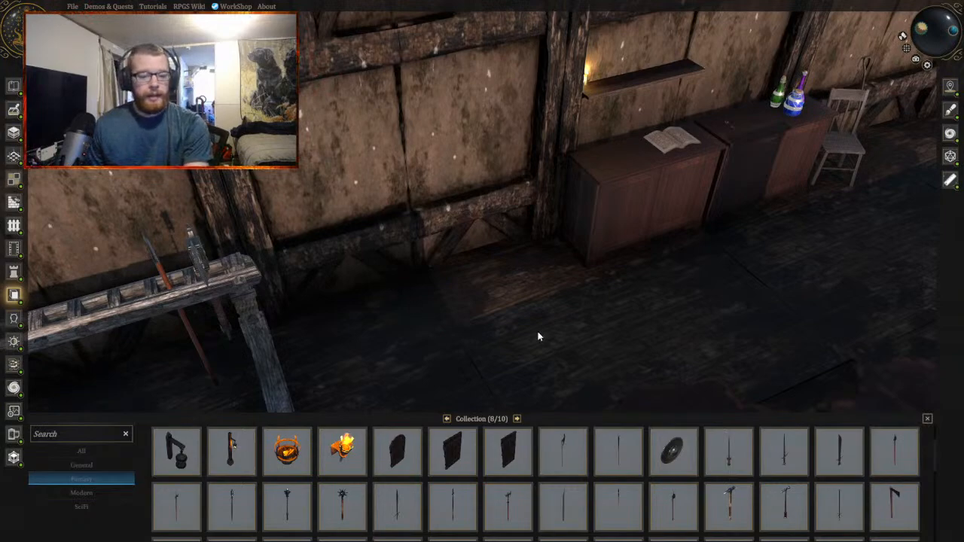
Step: Try out Rope 04 on the floor in front of the cabinets, rotate it, and delete it
scroll(364, 503, "down", 6)
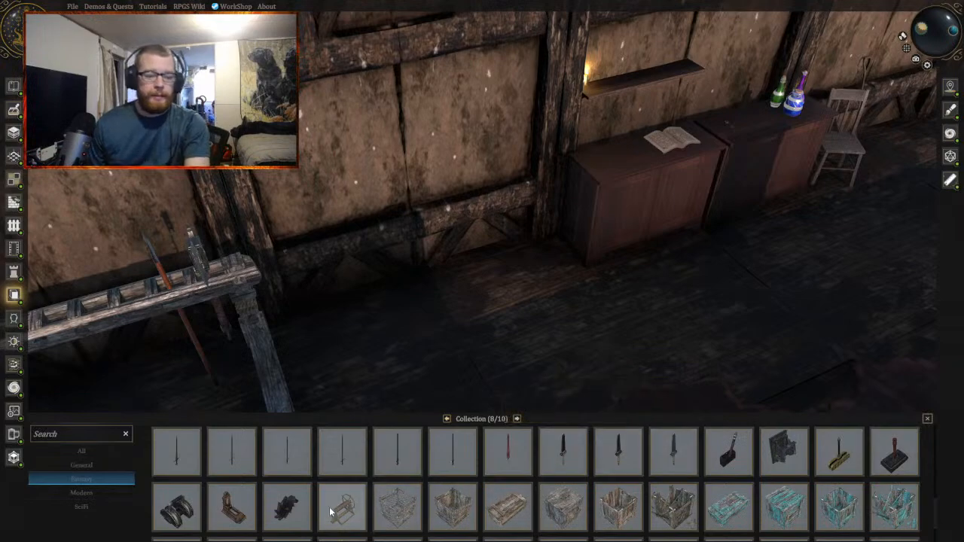
scroll(208, 501, "down", 1)
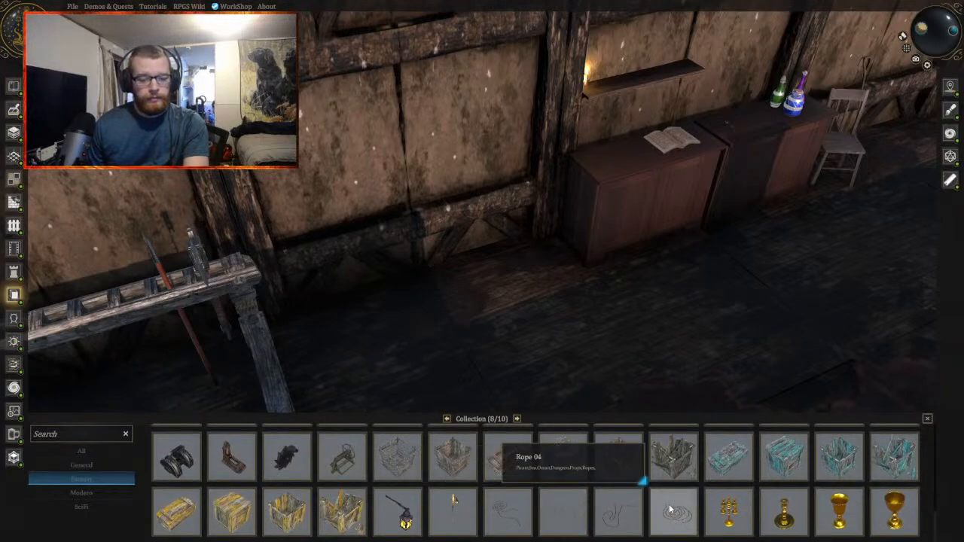
left_click_drag(675, 517, 495, 324)
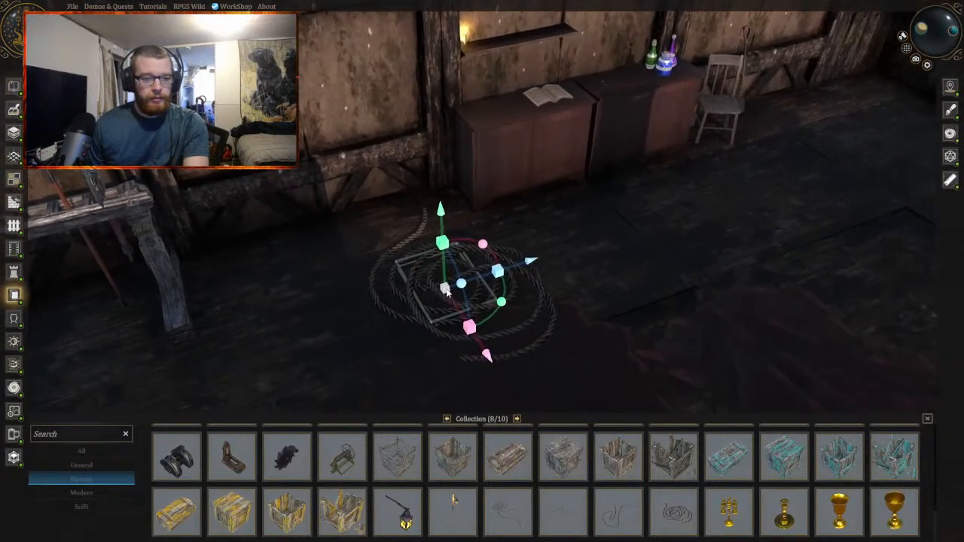
scroll(440, 290, "up", 5)
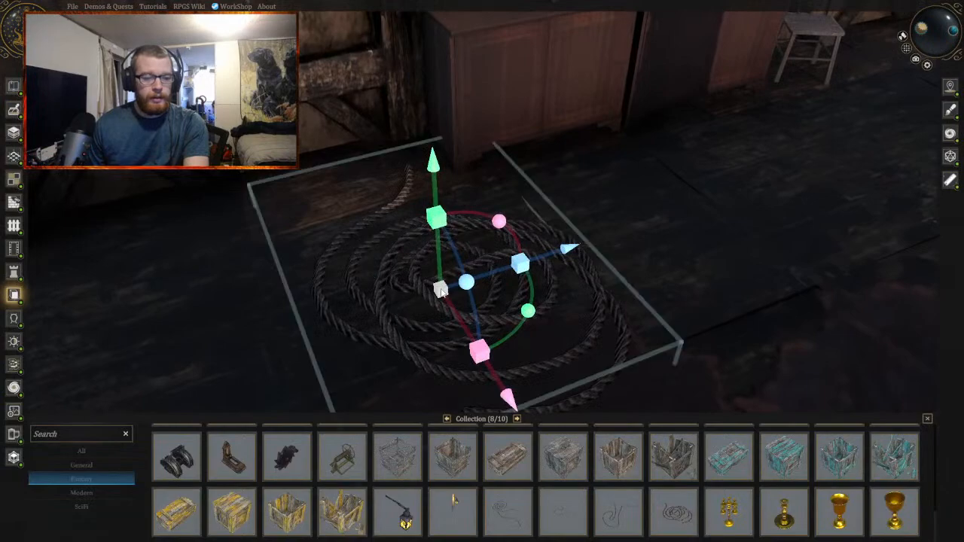
left_click_drag(526, 312, 435, 320)
key("Escape")
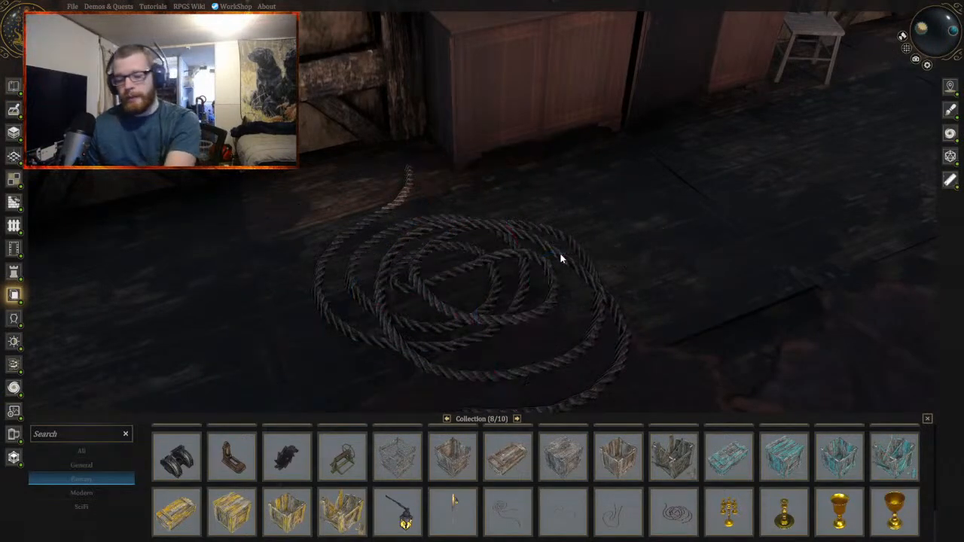
left_click(553, 292)
left_click_drag(531, 311, 437, 325)
middle_click_drag(437, 326, 631, 235)
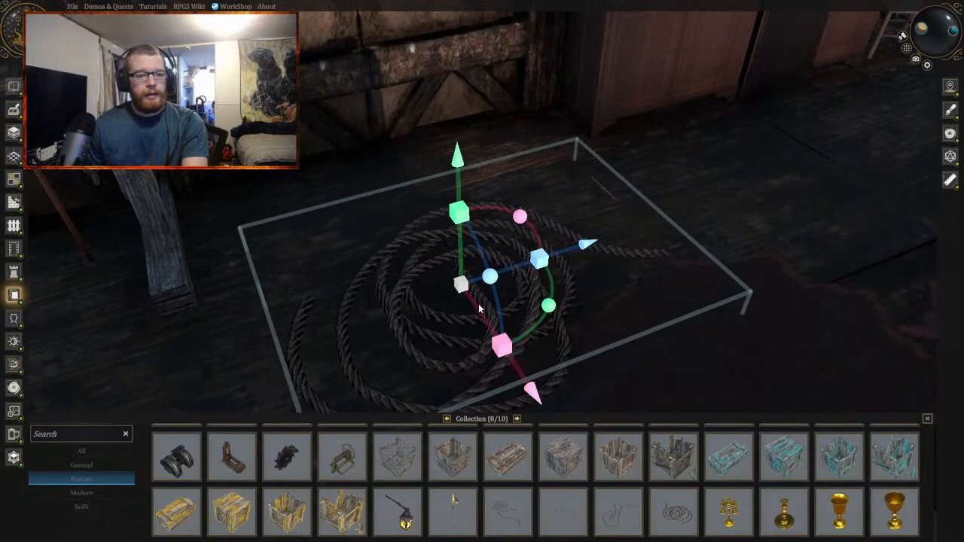
key("Delete")
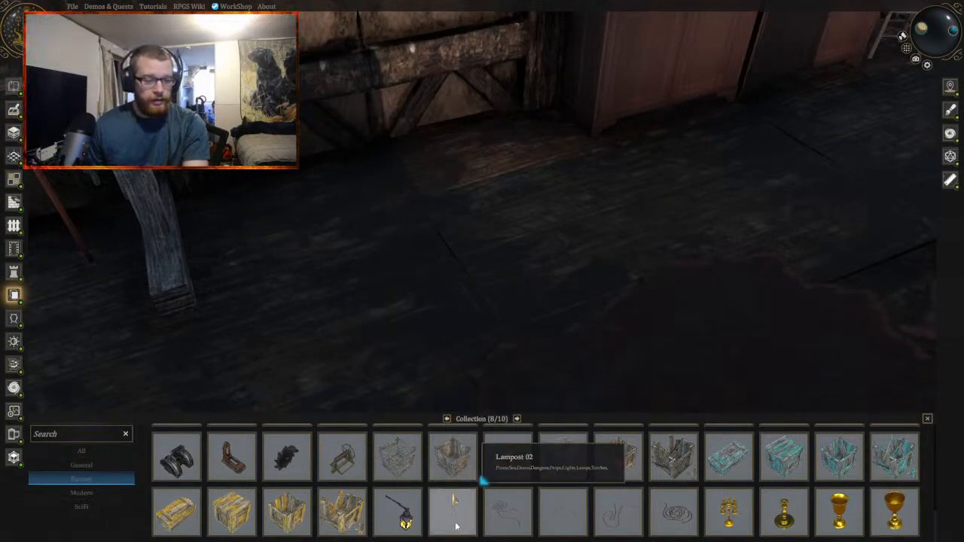
Step: Try out the Snake Statue on the floor between the weapon rack and the cabinets
left_click(518, 419)
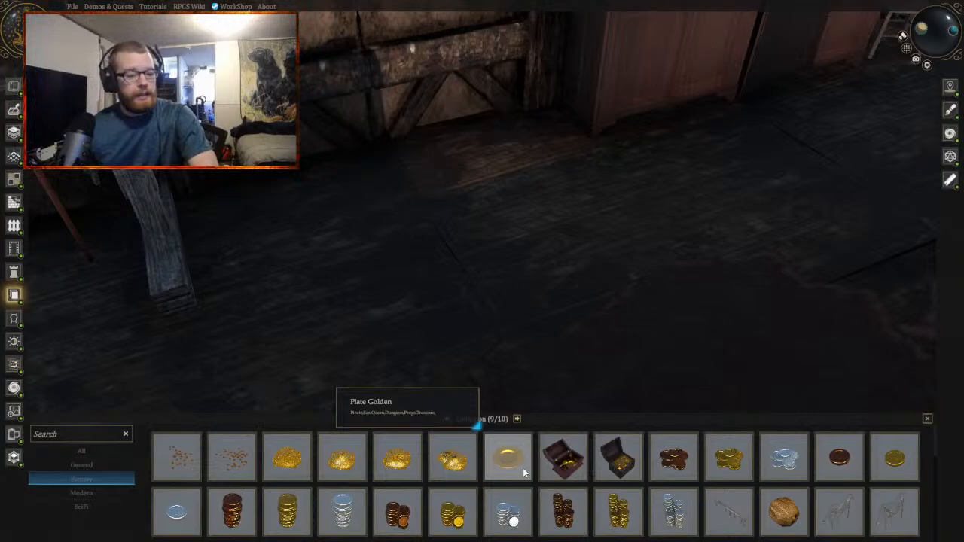
mouse_move(550, 269)
middle_mouse_down()
mouse_move(511, 272)
mouse_move(550, 271)
mouse_move(535, 274)
middle_mouse_up()
key("d")
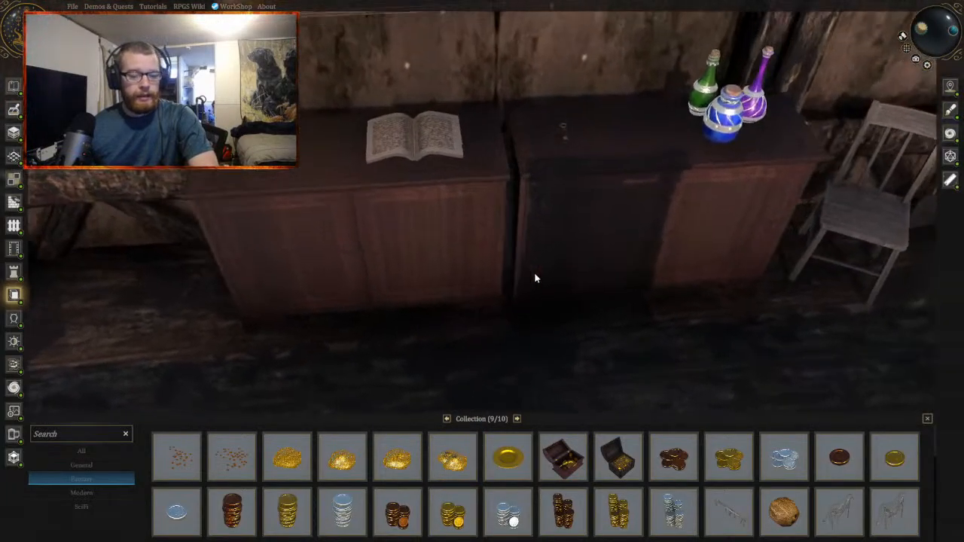
scroll(715, 491, "down", 5)
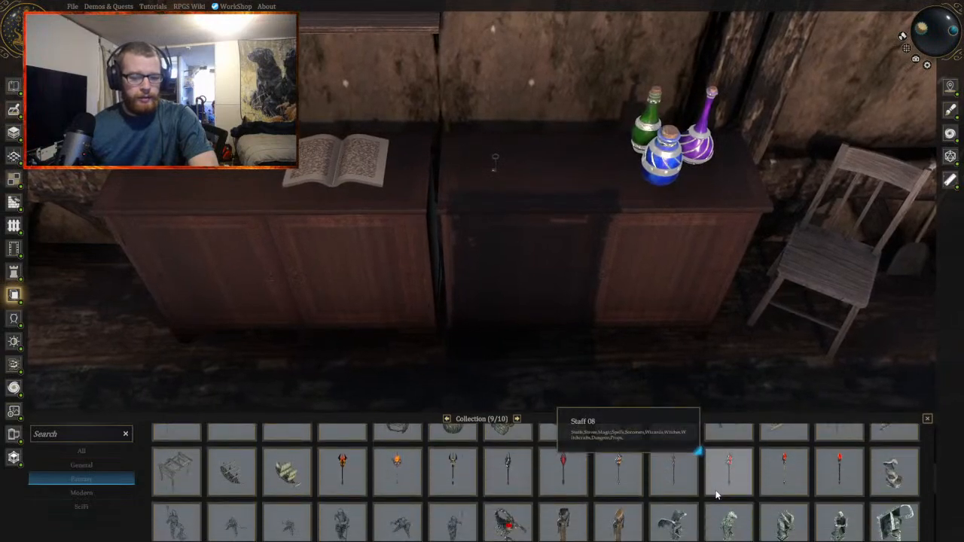
scroll(716, 494, "down", 1)
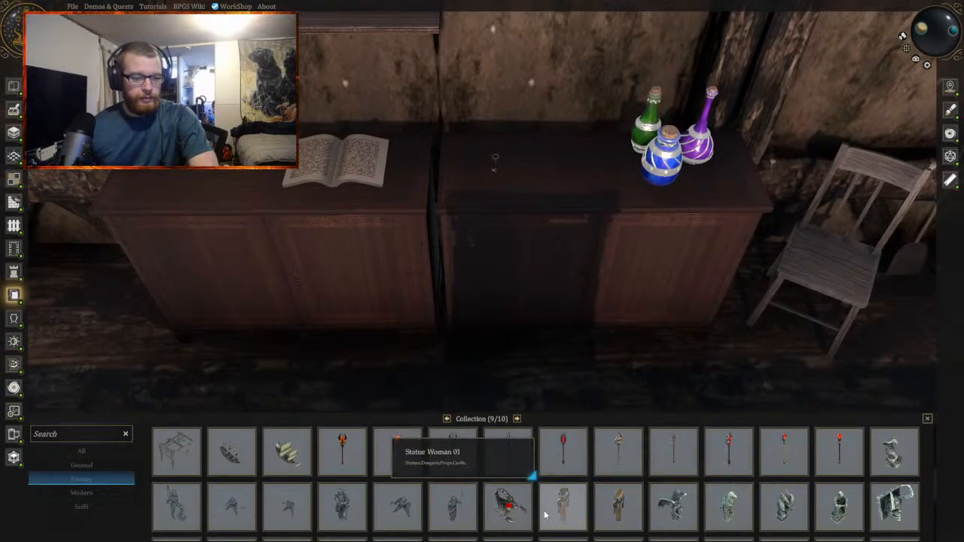
scroll(402, 499, "down", 1)
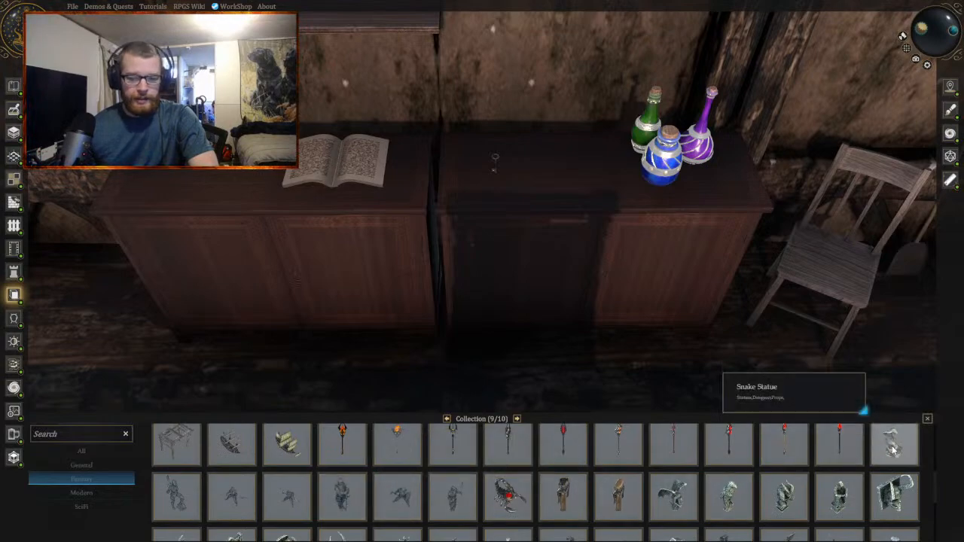
key("s")
key("a")
key("w")
left_click_drag(893, 450, 400, 290)
scroll(404, 334, "down", 3)
key("a")
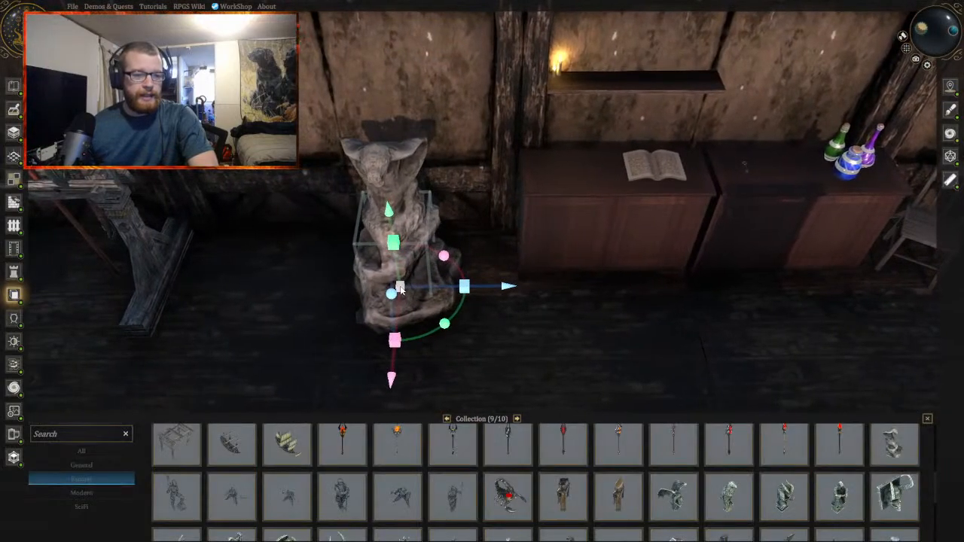
Step: Check the Snake Statue against the whole room and delete it
mouse_move(572, 334)
middle_mouse_down()
mouse_move(538, 325)
mouse_move(585, 335)
middle_mouse_up()
scroll(585, 336, "down", 5)
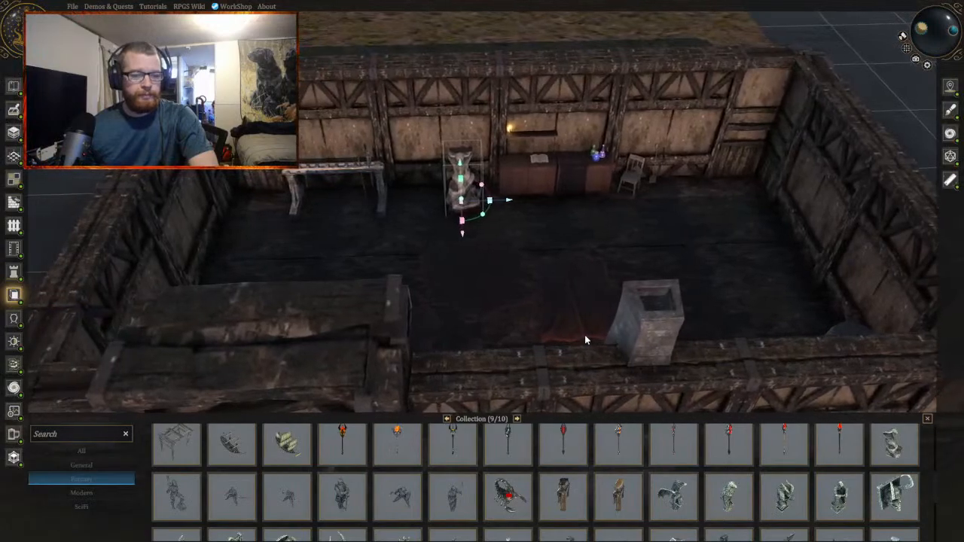
scroll(585, 335, "up", 5)
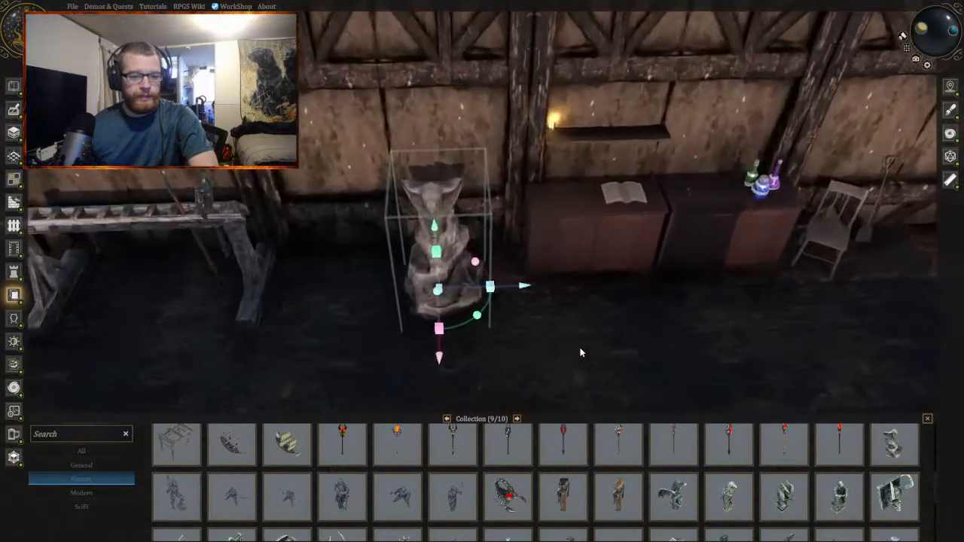
key("Delete")
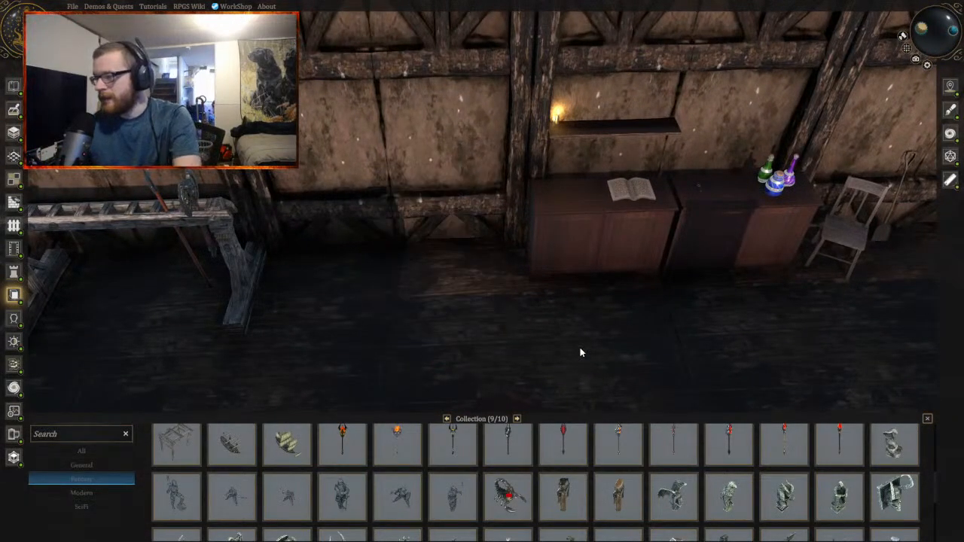
Step: Place the Statue Scorpion on the floor in front of the two cabinets
key("d")
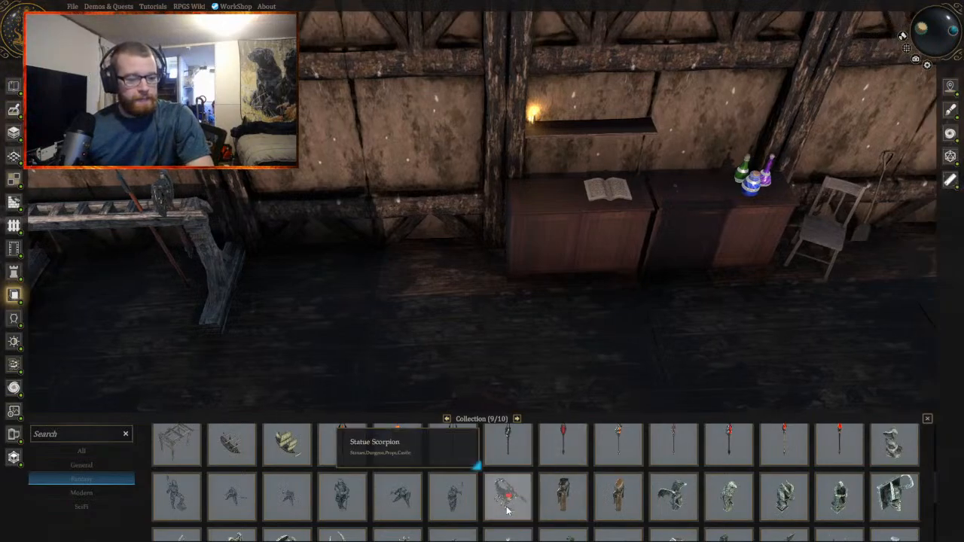
key("w")
key("a")
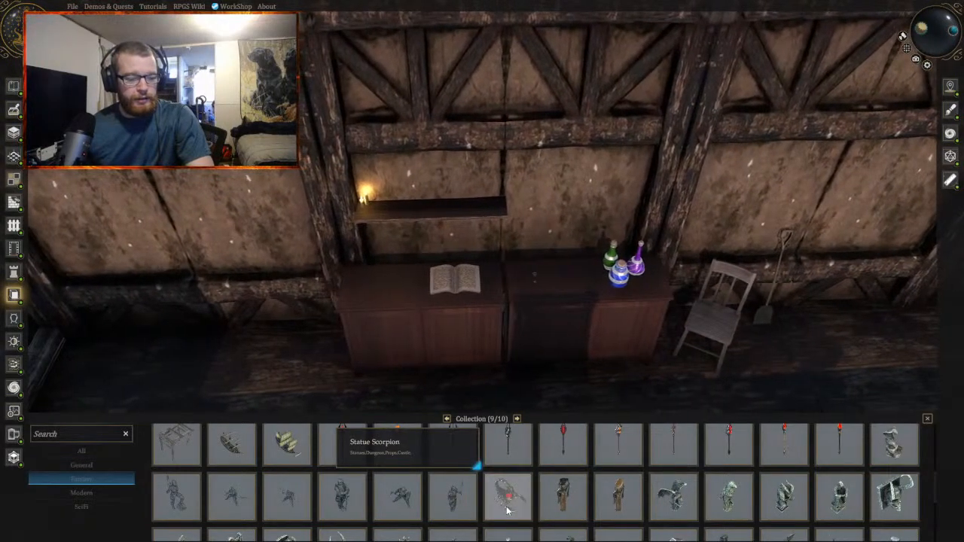
left_click_drag(507, 512, 546, 469)
key("w")
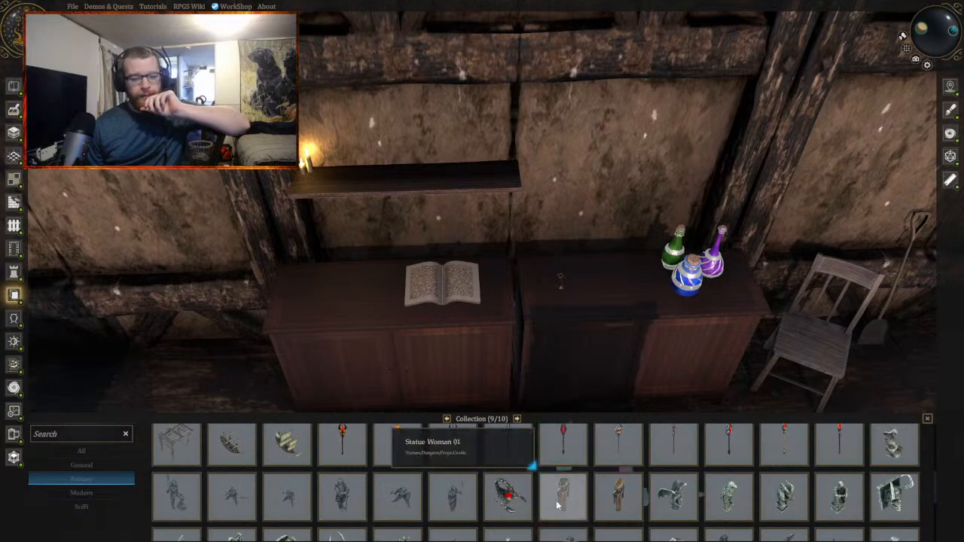
Step: Place Scroll 02 on top of the cabinet beside the open book
scroll(595, 494, "down", 1)
scroll(599, 490, "down", 1)
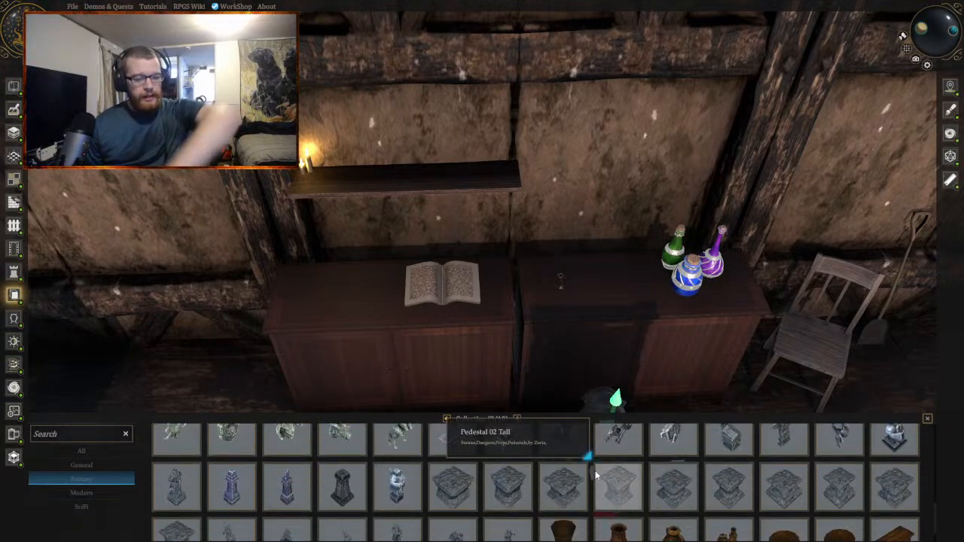
scroll(588, 455, "down", 1)
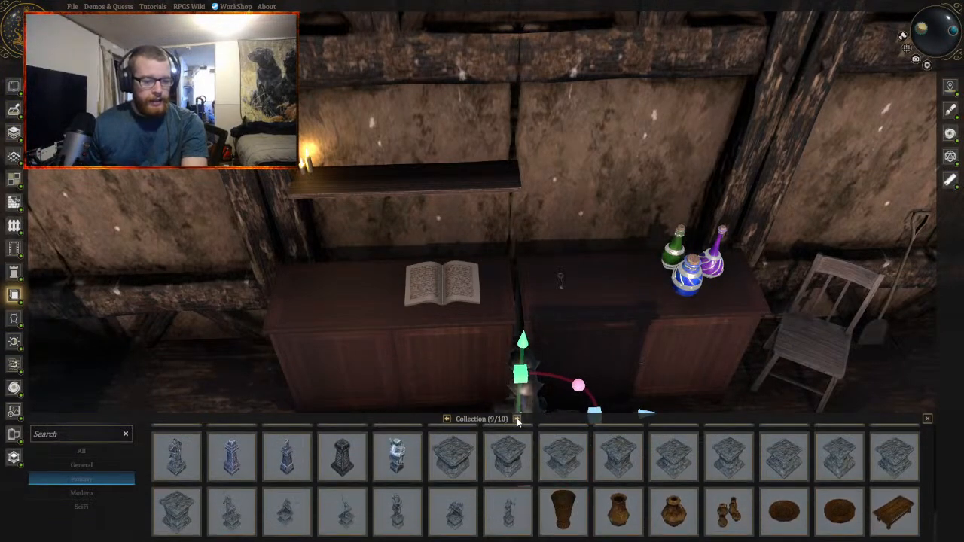
scroll(531, 461, "down", 1)
scroll(544, 475, "down", 1)
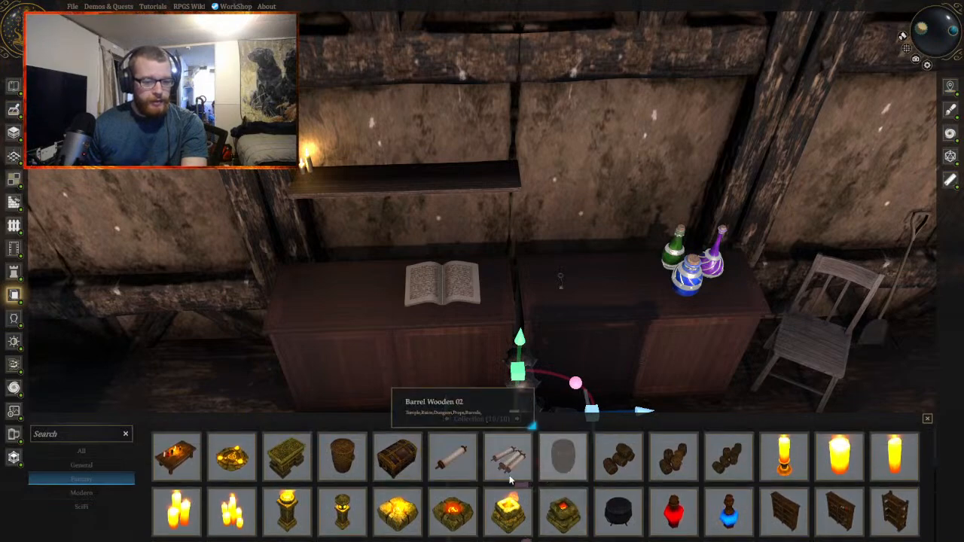
key("s")
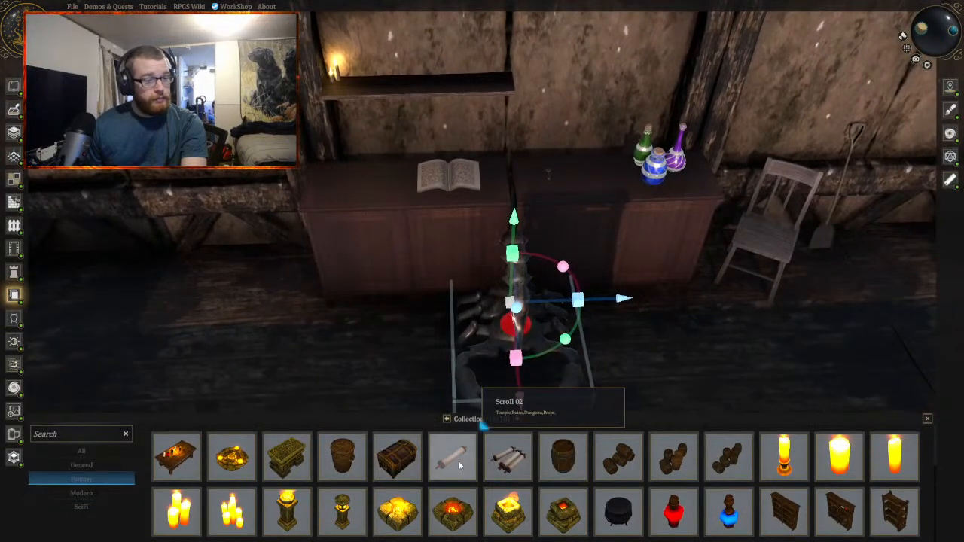
left_click_drag(459, 466, 463, 233)
key("w")
key("d")
key("a")
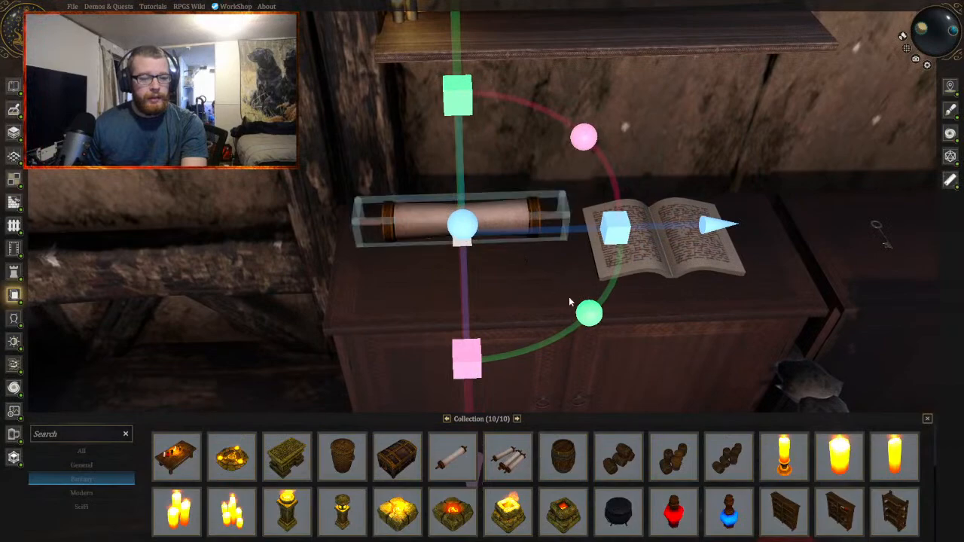
Step: Turn the scroll slightly at an angle on the cabinet top and scale down its thickness
left_click_drag(589, 312, 602, 316)
key("q")
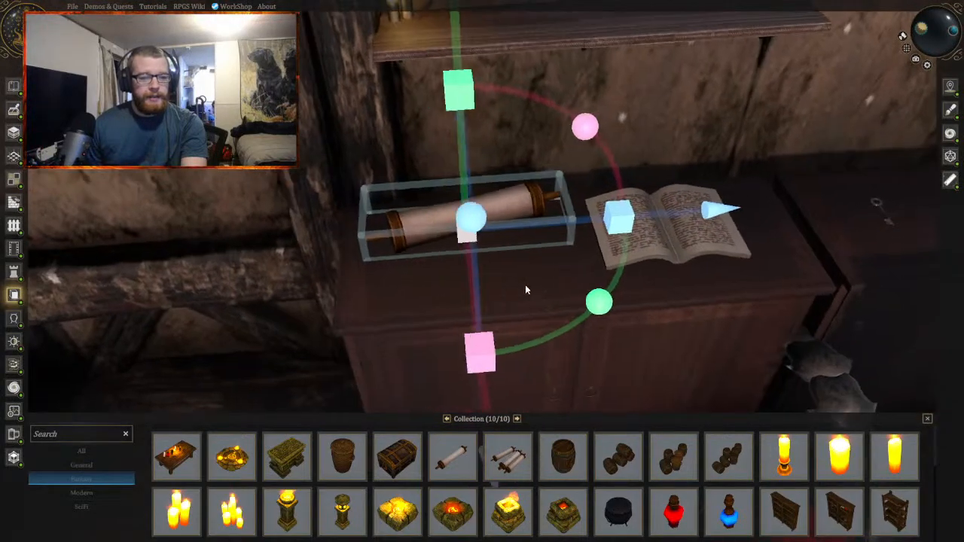
left_click_drag(617, 47, 623, 54)
left_click_drag(618, 87, 607, 114)
left_click_drag(721, 198, 705, 195)
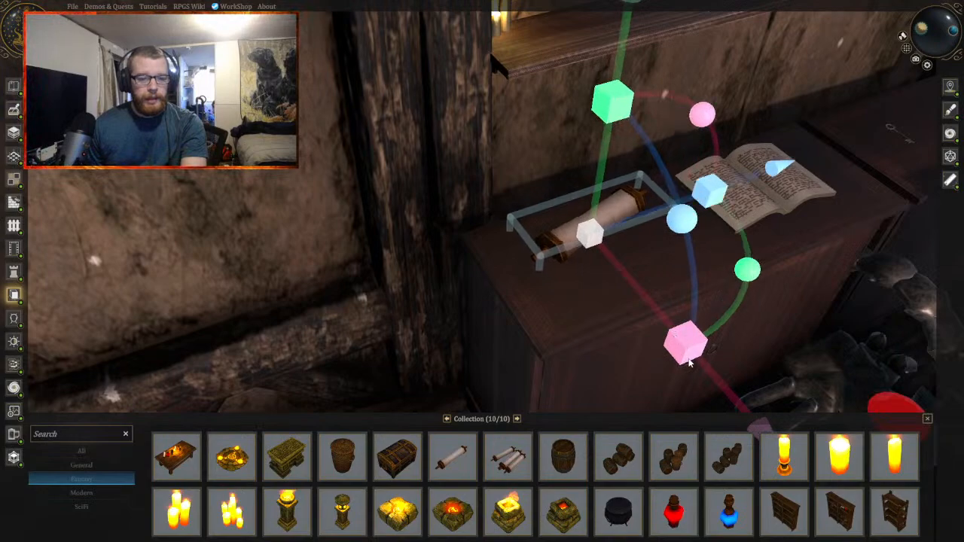
left_click_drag(689, 363, 669, 339)
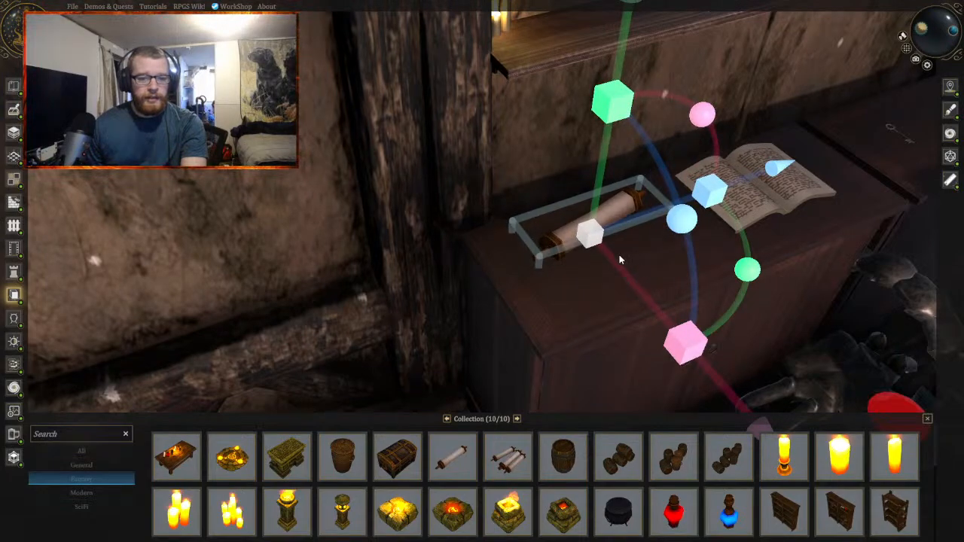
Step: Move the scroll toward the cabinet's wall-side end beside the timber post and settle it on the cabinet top
left_click_drag(591, 242, 573, 238)
left_click_drag(782, 166, 770, 172)
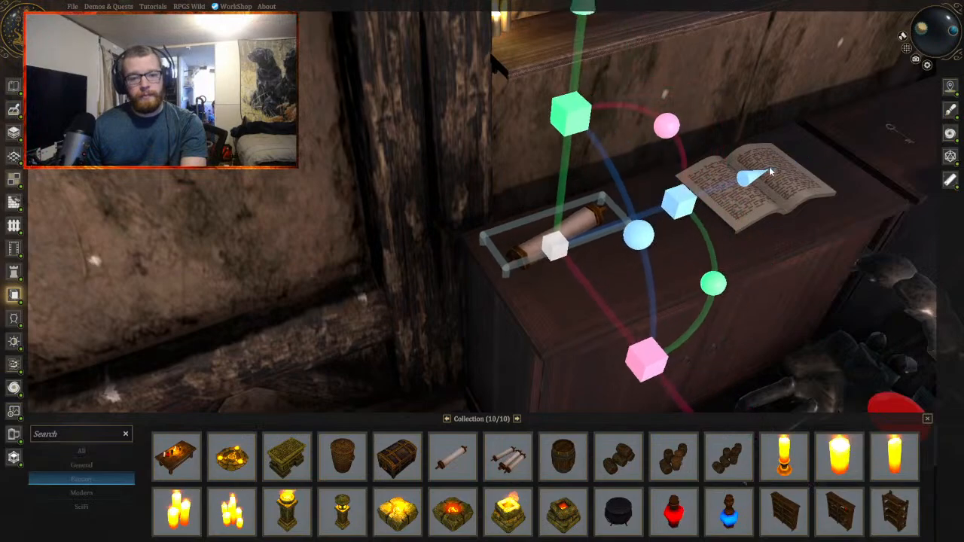
mouse_move(553, 307)
right_mouse_down()
mouse_move(563, 291)
mouse_move(553, 290)
right_mouse_up()
left_click_drag(511, 143, 511, 120)
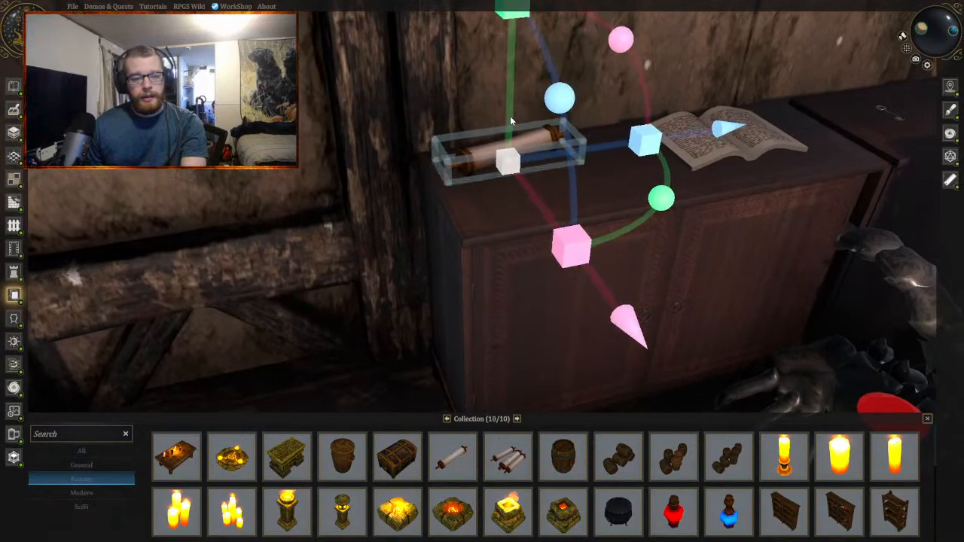
left_click(394, 360)
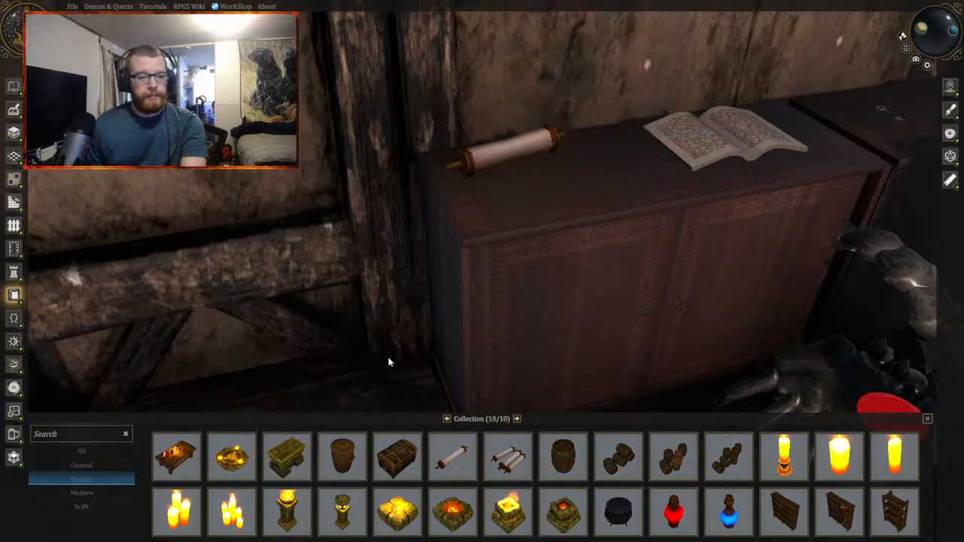
Step: Try a wooden barrel and a lidded wicker basket on the floor near the cabinets, and delete the basket
mouse_move(389, 360)
right_mouse_down()
mouse_move(417, 344)
mouse_move(406, 358)
right_mouse_up()
key("d")
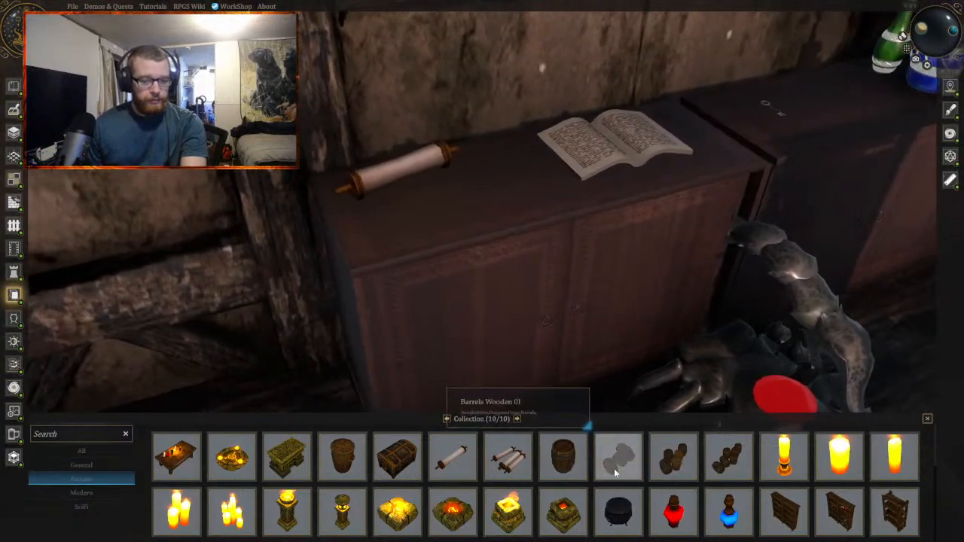
key("a")
left_click(567, 464)
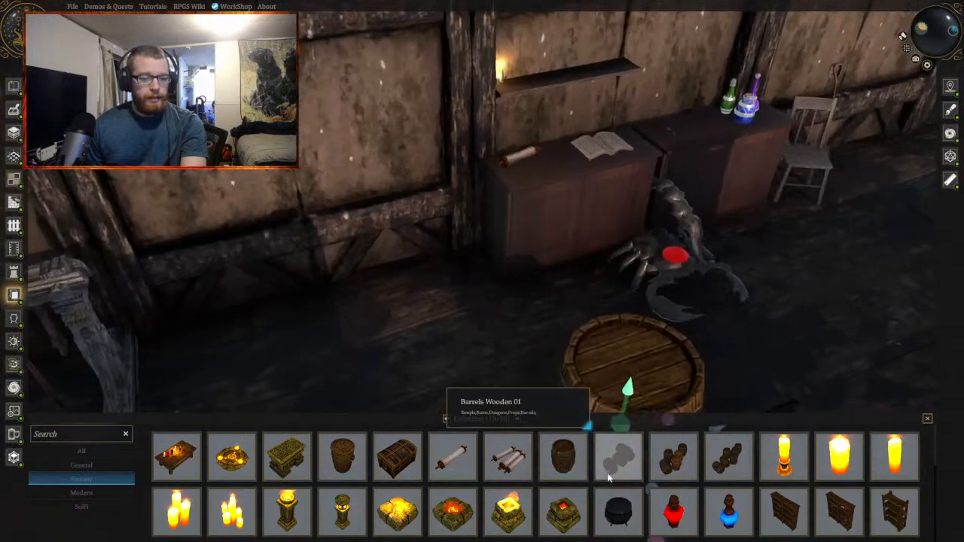
left_click(334, 462)
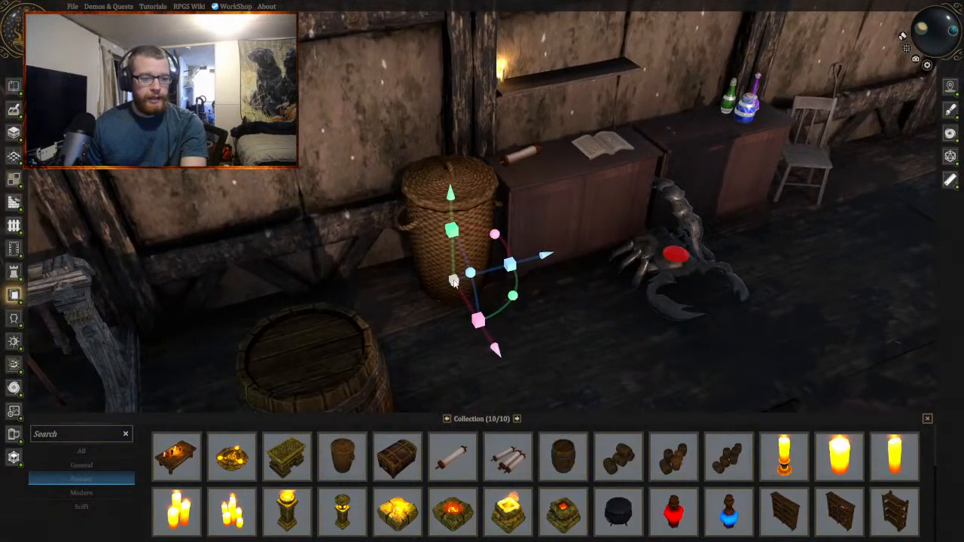
left_click_drag(451, 293, 614, 275)
key("s")
key("Delete")
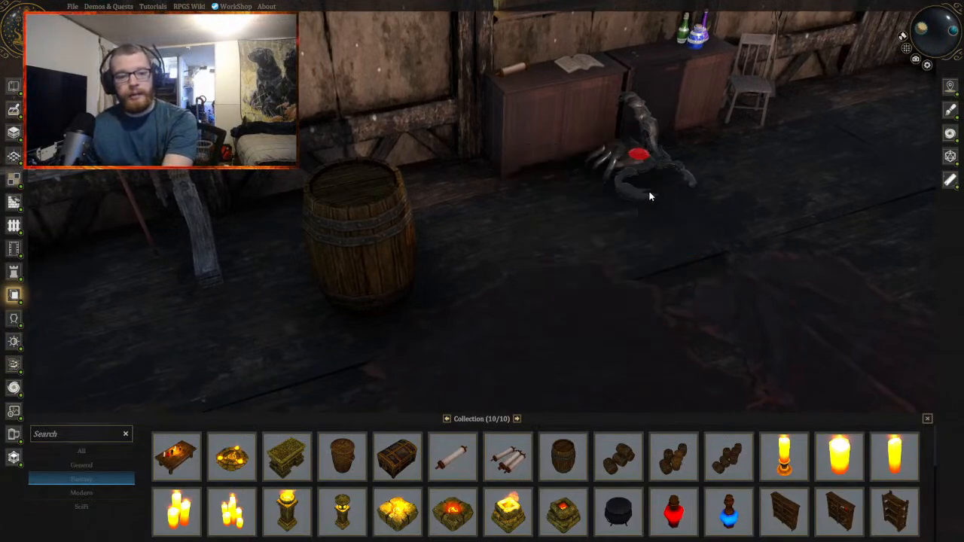
Step: Delete the scorpion statue in front of the cabinets and the remaining barrel on the floor
left_click(651, 161)
key("Delete")
left_click(384, 262)
key("Delete")
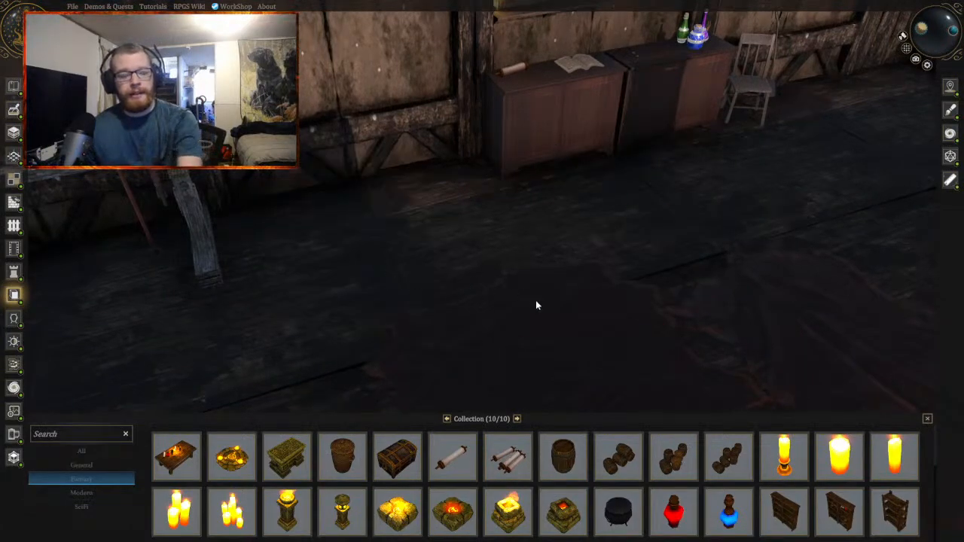
Step: Look over the cabinet wall and examine the fantasy props for something to fill the empty floor
scroll(386, 485, "down", 1)
key("d")
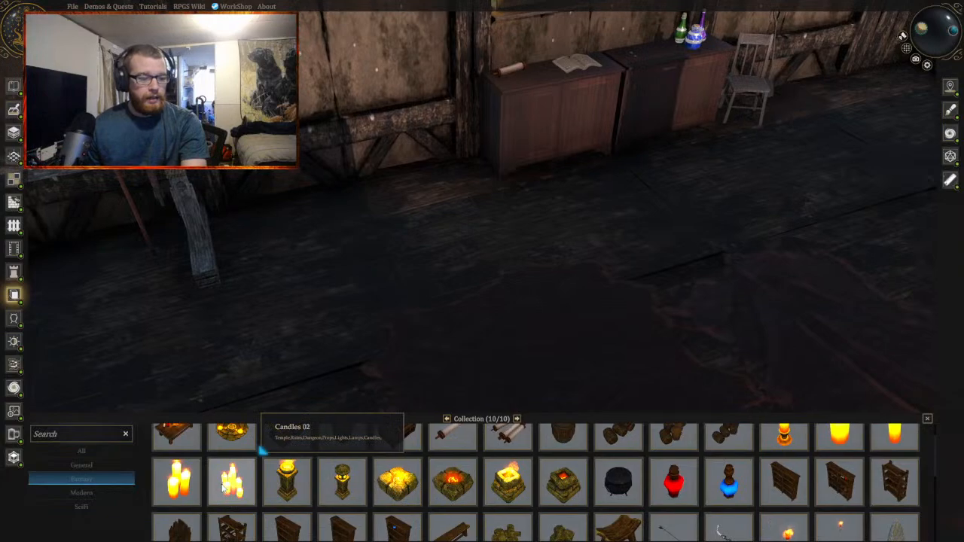
key("w")
key("a")
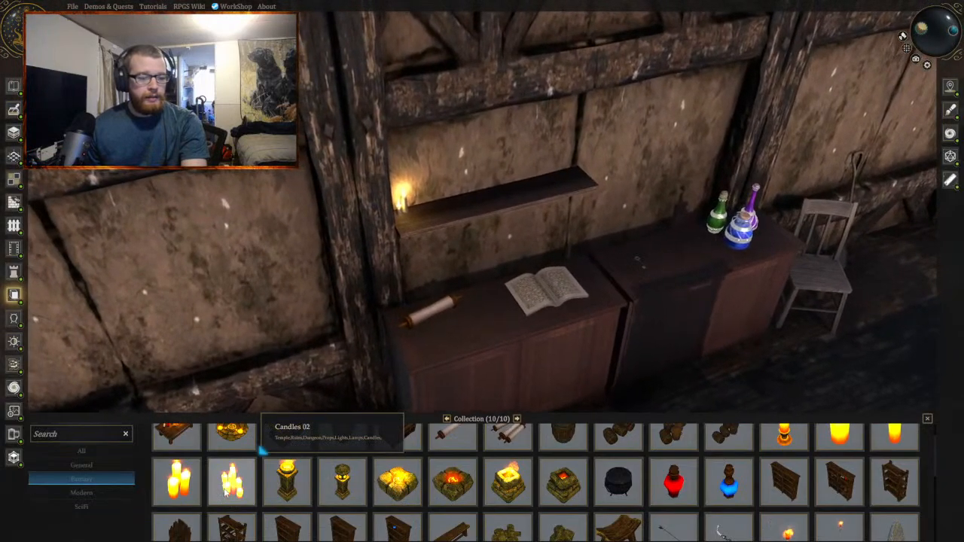
key("s")
key("d")
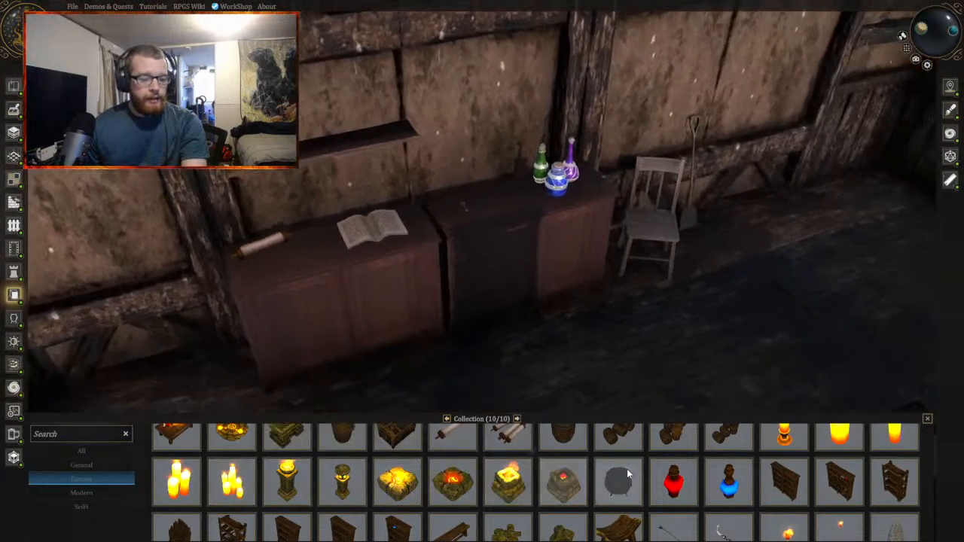
scroll(637, 477, "down", 1)
scroll(391, 493, "down", 1)
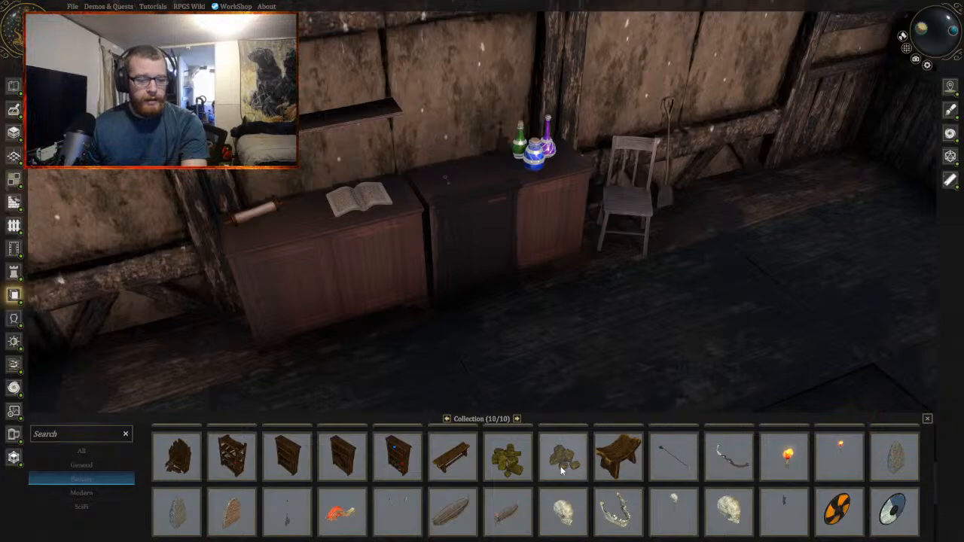
Step: Try Cupboard 03 Filled in the gap between the weapon rack and the cabinets, and delete it
key("a")
key("s")
key("d")
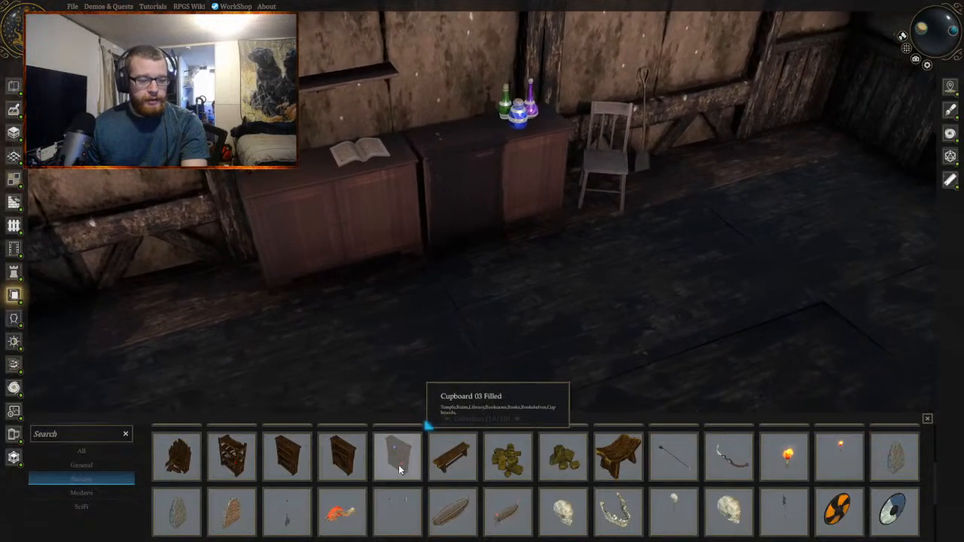
left_click(398, 465)
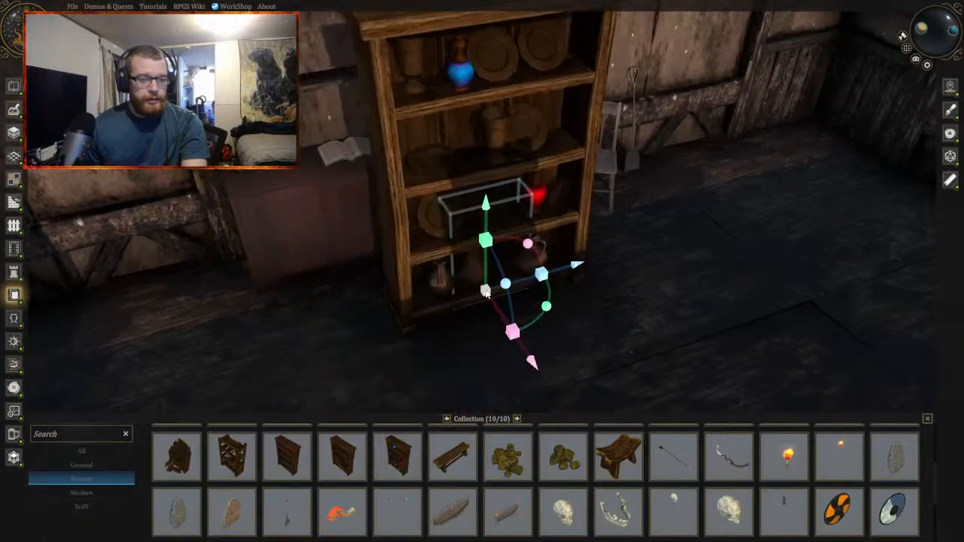
key("a")
left_click_drag(487, 293, 449, 351)
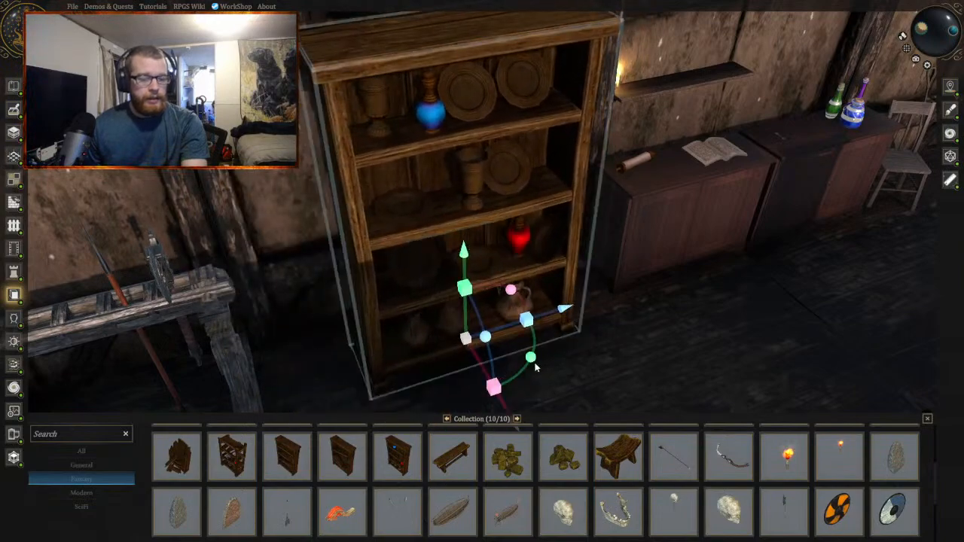
key("Delete")
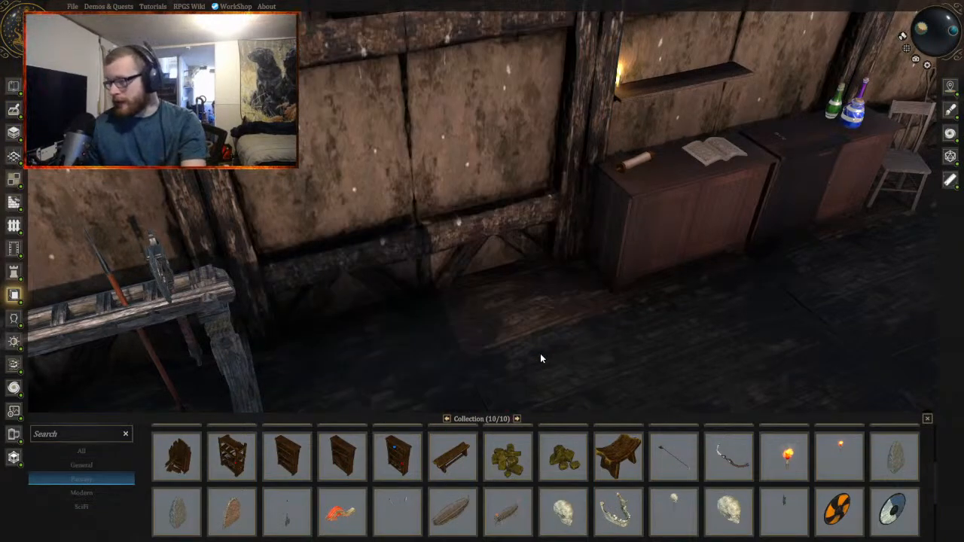
Step: Try a bow prop on the floor in front of the weapon rack and delete it
scroll(503, 492, "down", 4)
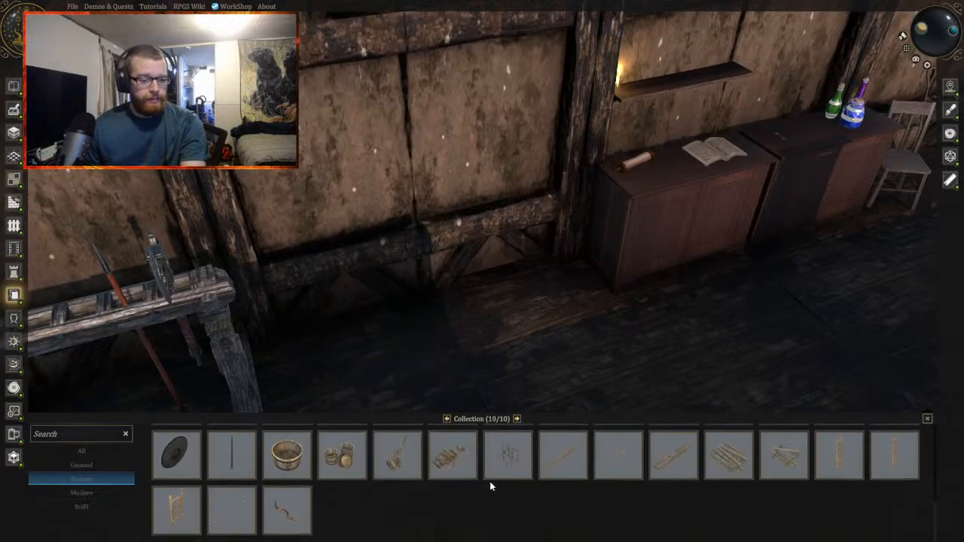
left_click_drag(285, 517, 442, 351)
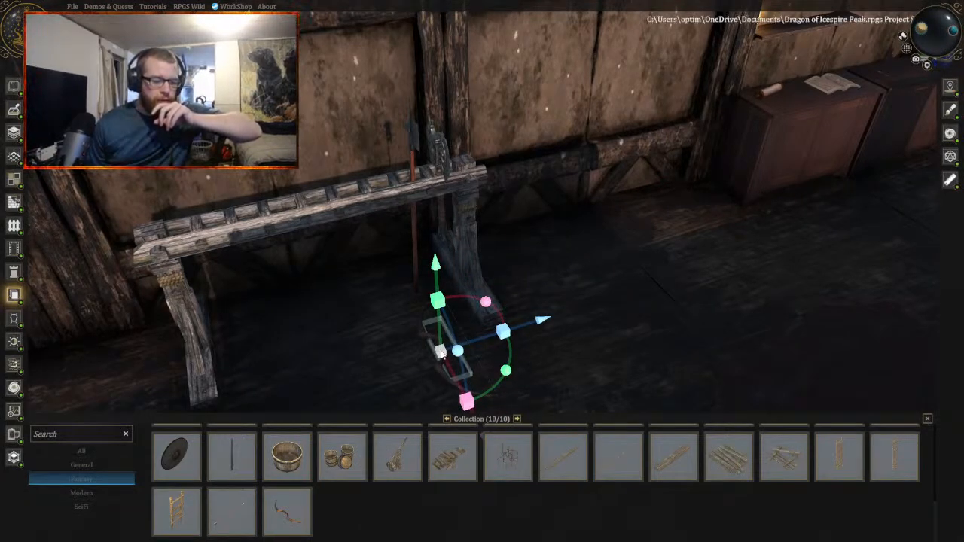
left_click_drag(441, 351, 435, 366)
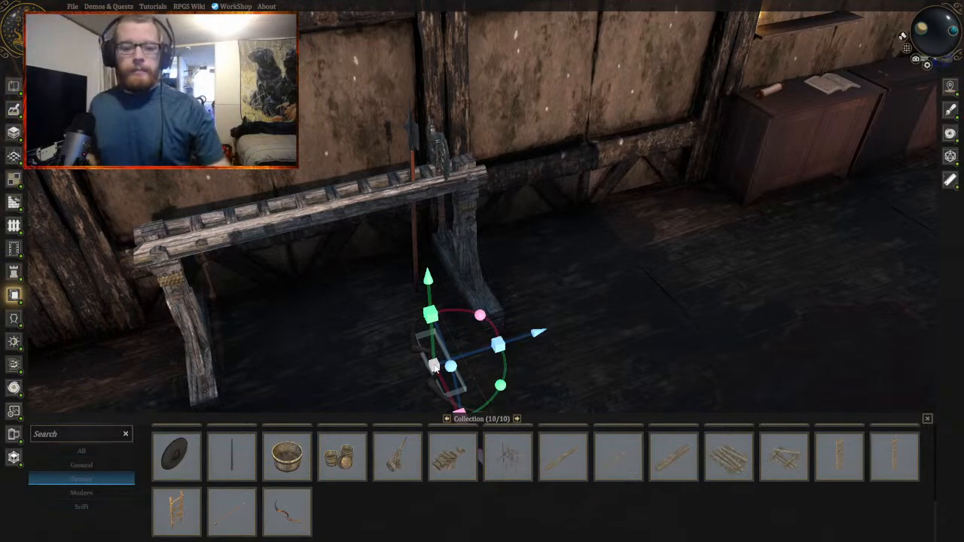
left_click_drag(445, 366, 625, 327)
key("Delete")
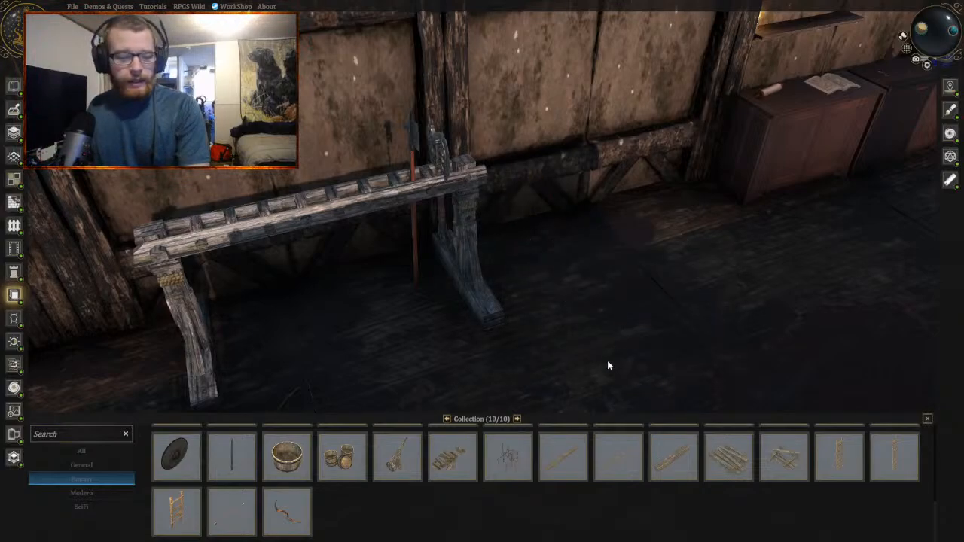
Step: Try the Viking Dragonhead on the open floor in front of the cabinets and delete it
scroll(348, 483, "up", 1)
scroll(349, 483, "up", 2)
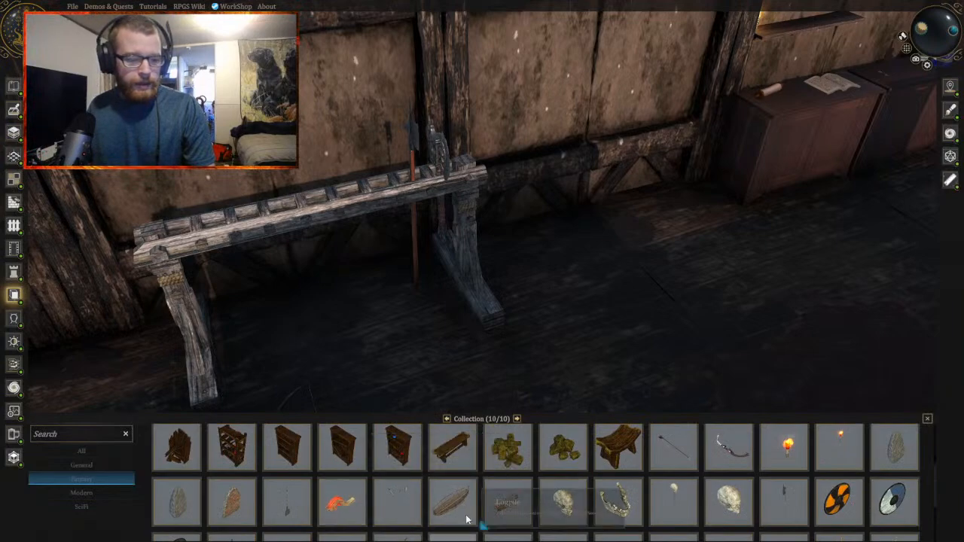
key("d")
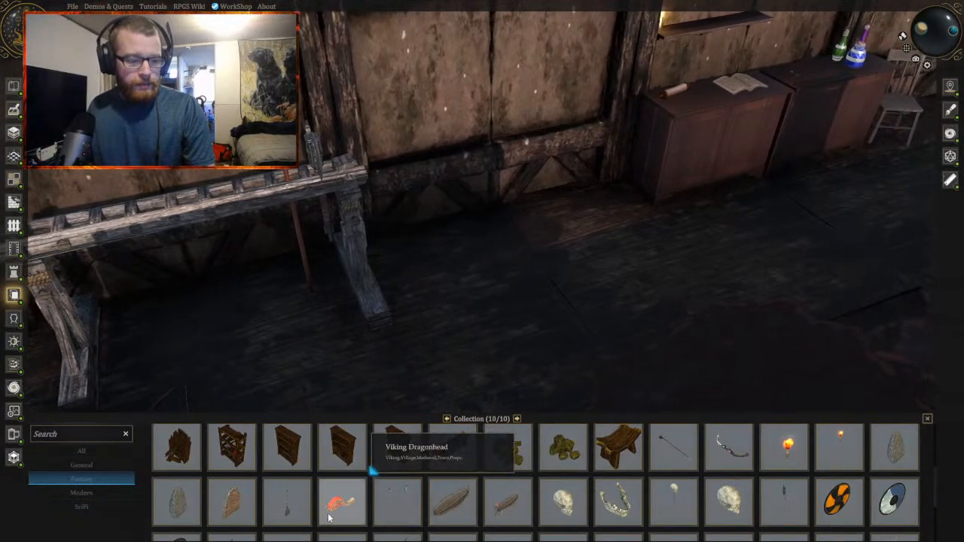
key("w")
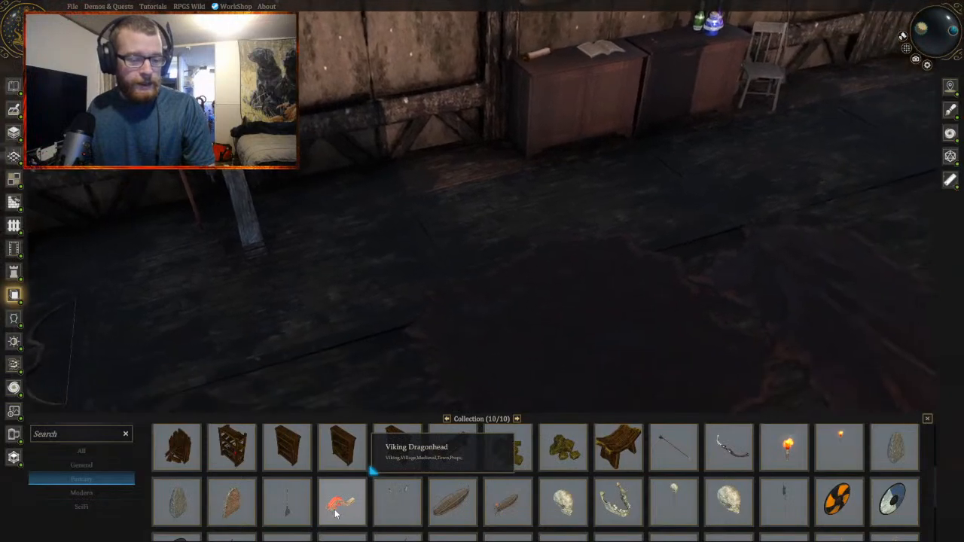
left_click_drag(336, 513, 595, 242)
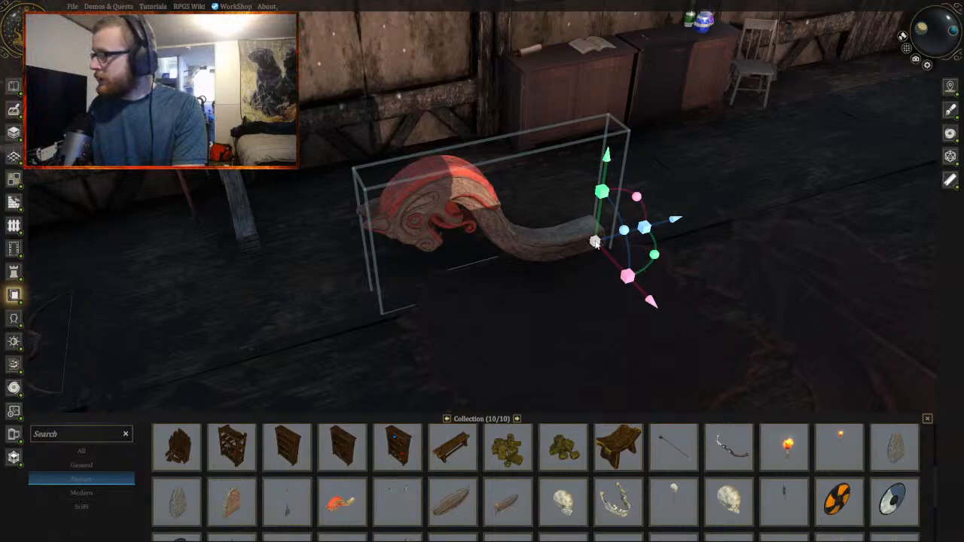
key("Delete")
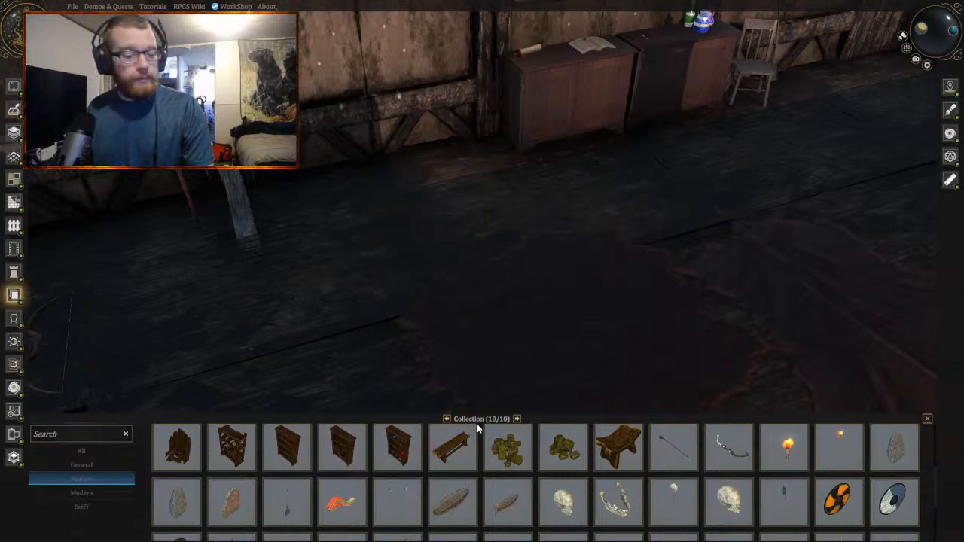
Step: Place the wooden table set with candles and goblets against the wall between the weapon rack and the cabinets
scroll(315, 492, "up", 3)
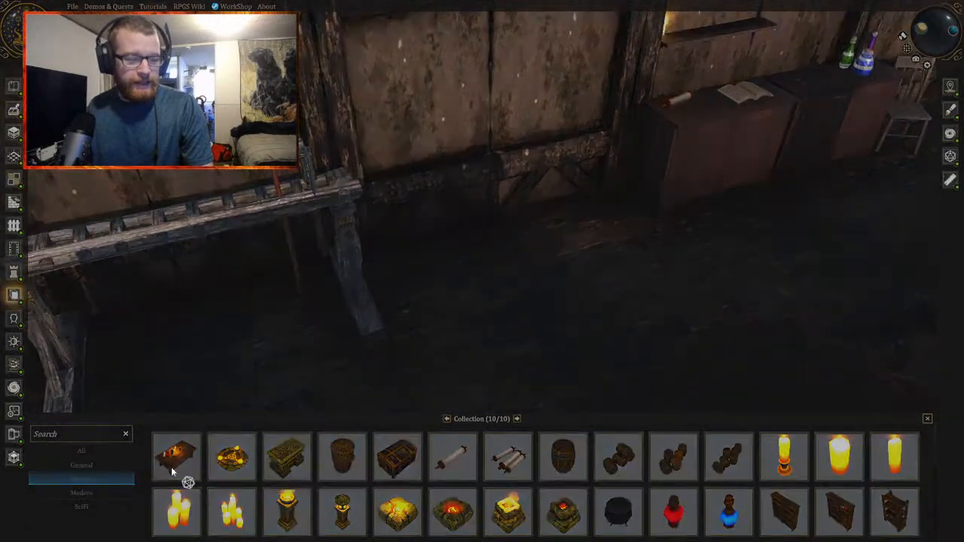
left_click_drag(185, 471, 529, 262)
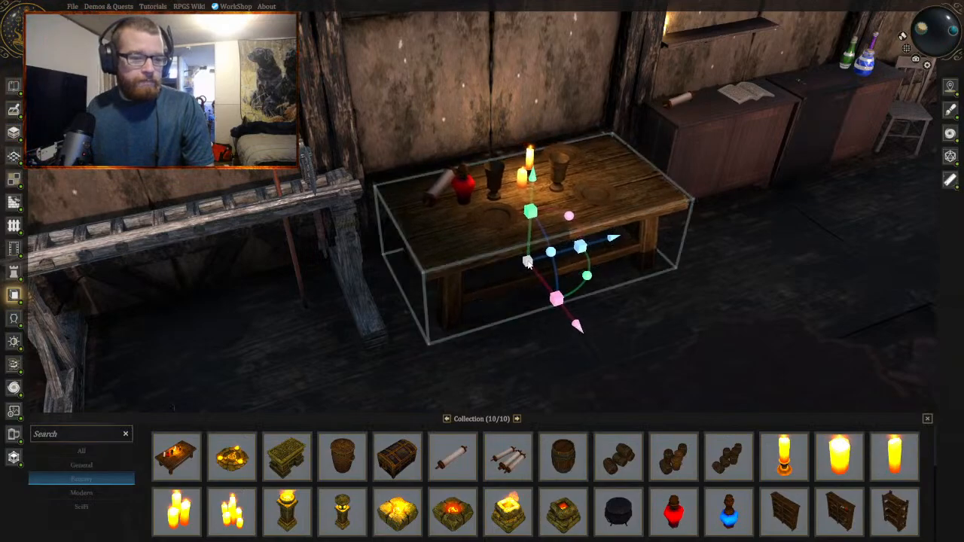
middle_click_drag(501, 306, 474, 305)
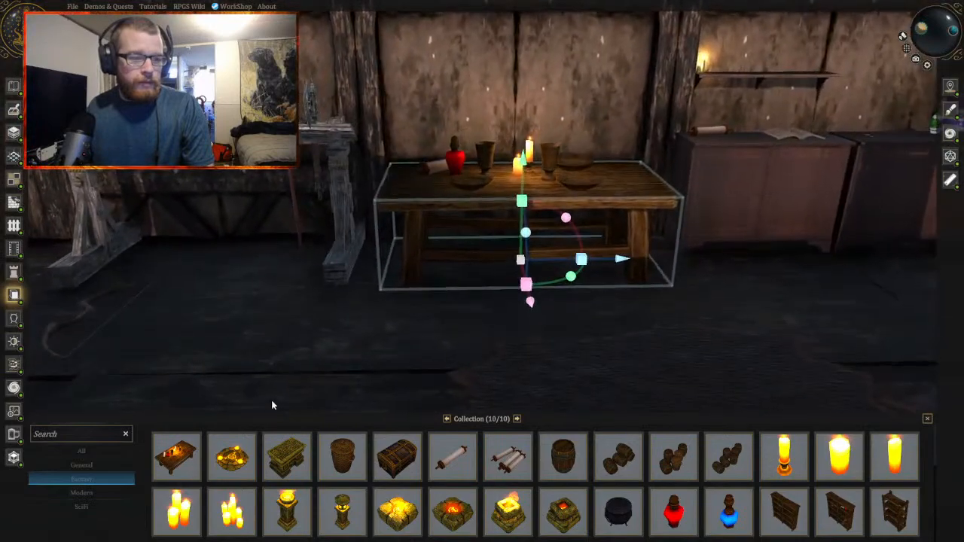
middle_click_drag(425, 331, 558, 348)
left_click(544, 369)
Step: Duplicate the wooden chair beside the cabinets and slide the copy along the wall to the table
left_click(457, 255)
left_click(619, 350)
left_click(704, 156)
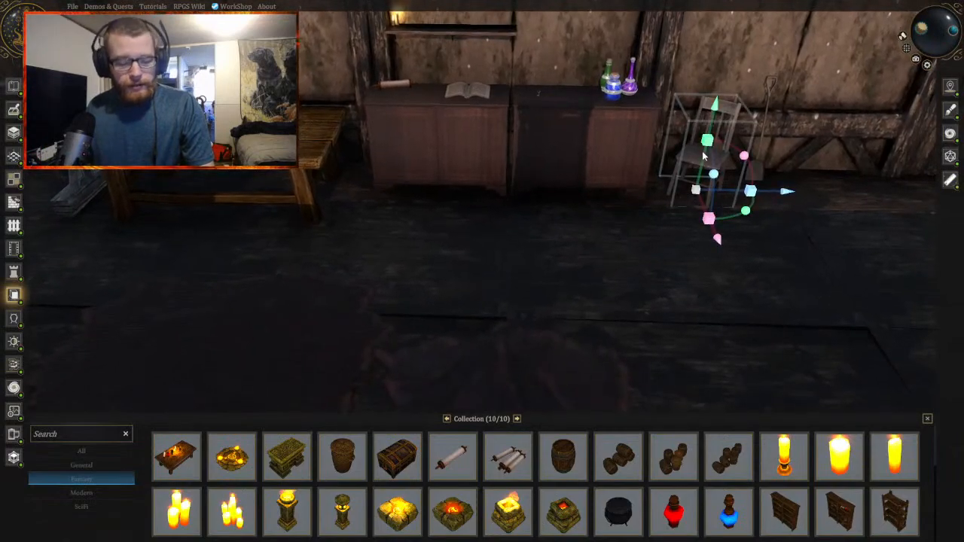
left_click(758, 191)
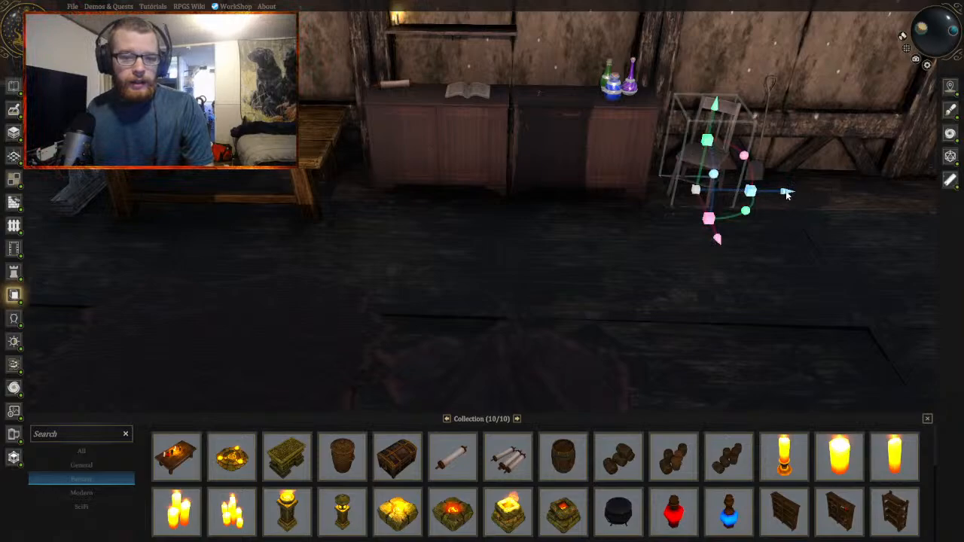
left_click_drag(786, 194, 428, 256)
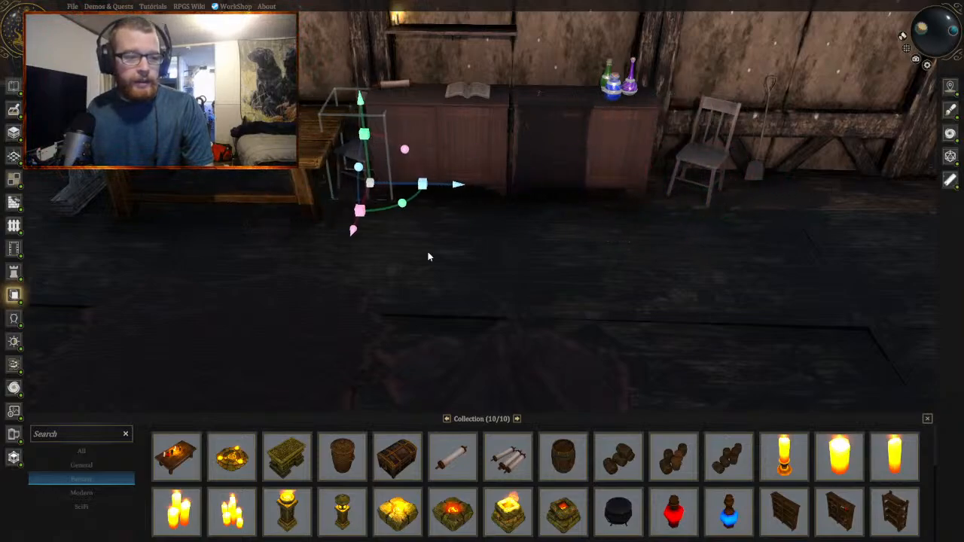
Step: Move the copied chair out from the wall and along the table's front to the end nearest the weapon rack
left_click_drag(343, 230, 533, 228)
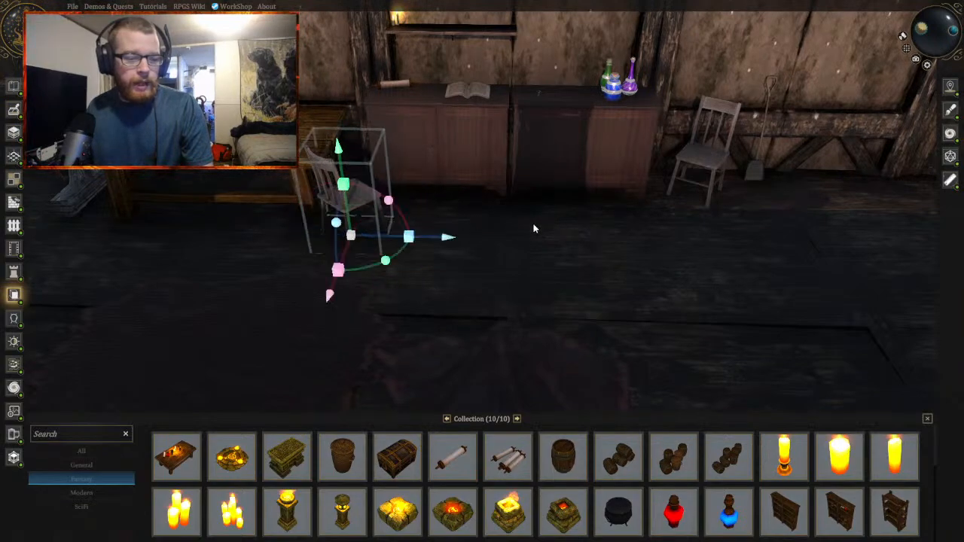
left_click_drag(330, 296, 321, 311)
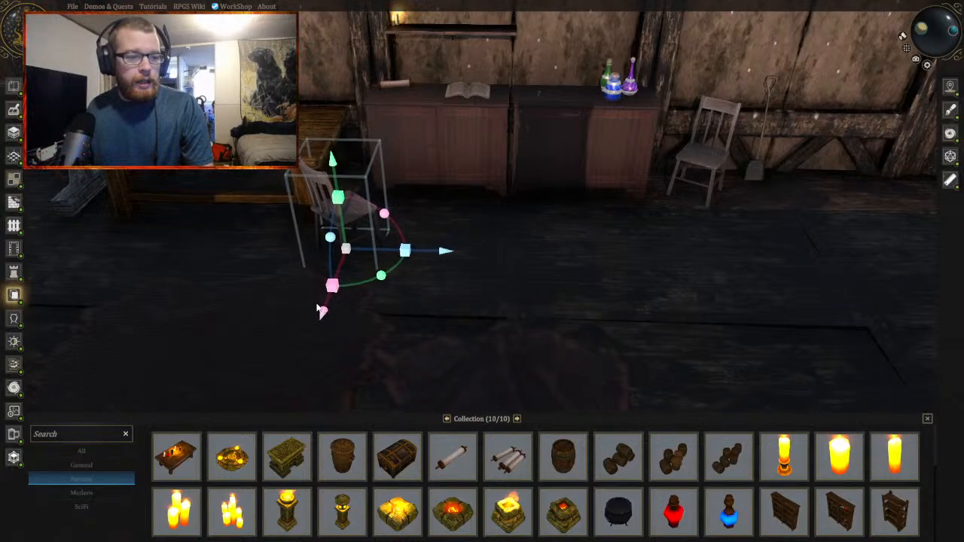
left_click_drag(444, 259, 339, 258)
left_click(342, 270)
key("Left")
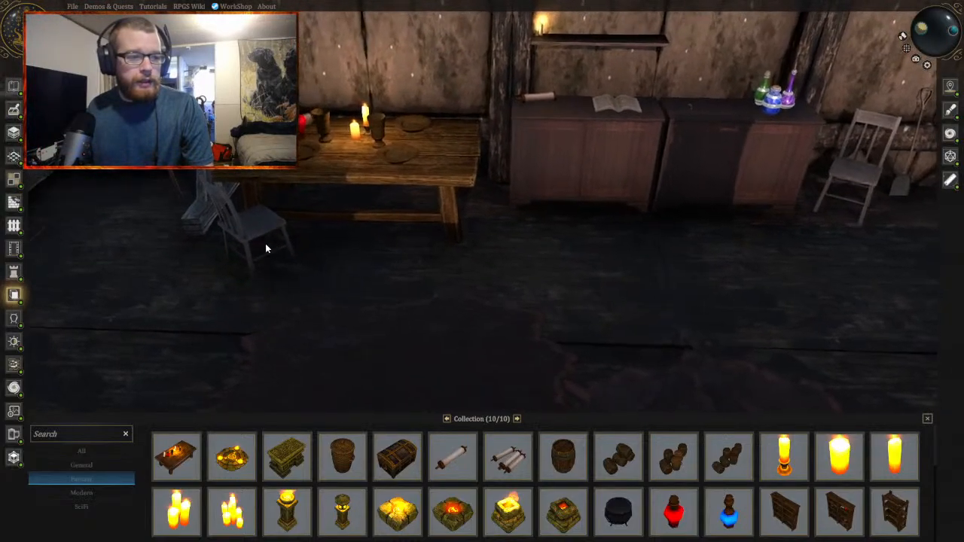
Step: Duplicate the chair in front of the table, slide the copy to the end nearest the cabinets and rotate it
left_click(262, 259)
middle_click_drag(426, 295, 448, 306)
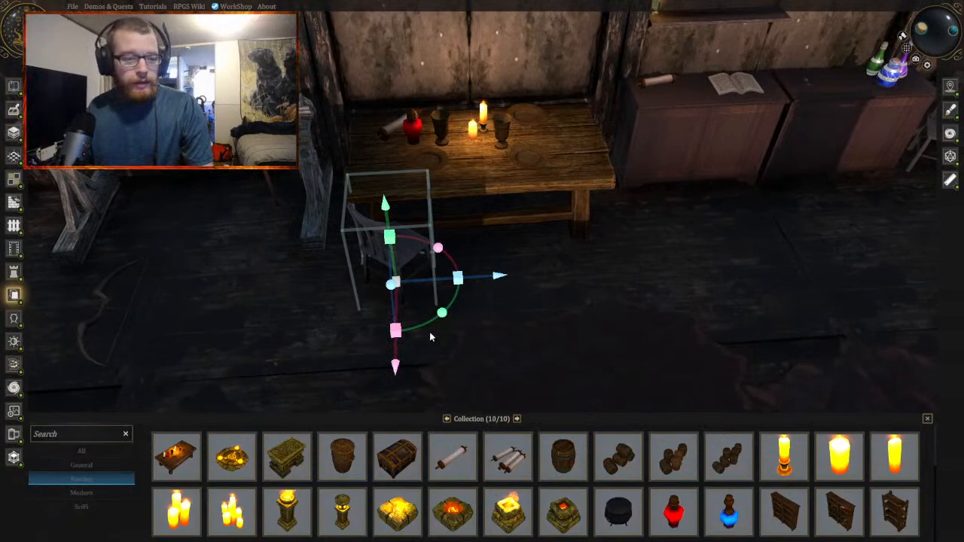
left_click_drag(494, 278, 561, 283)
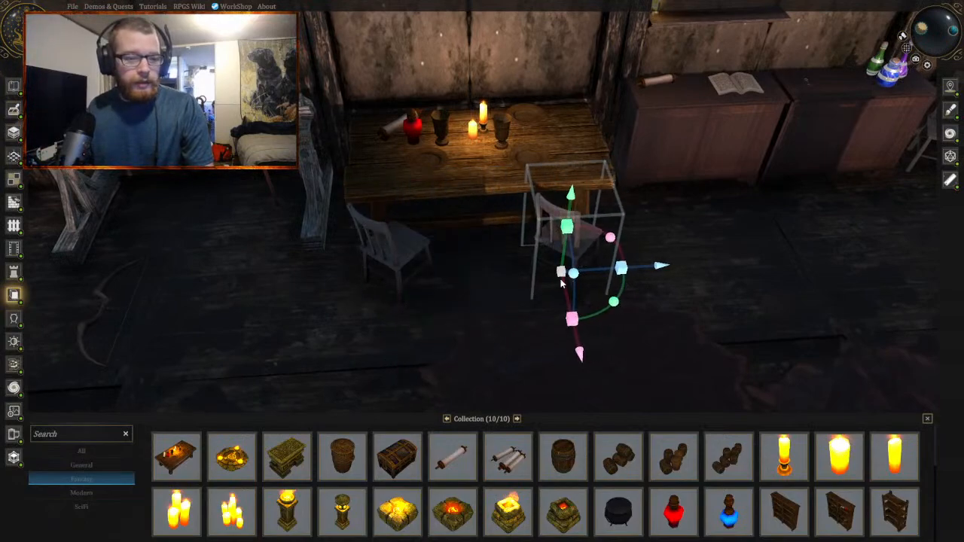
left_click_drag(611, 304, 687, 251)
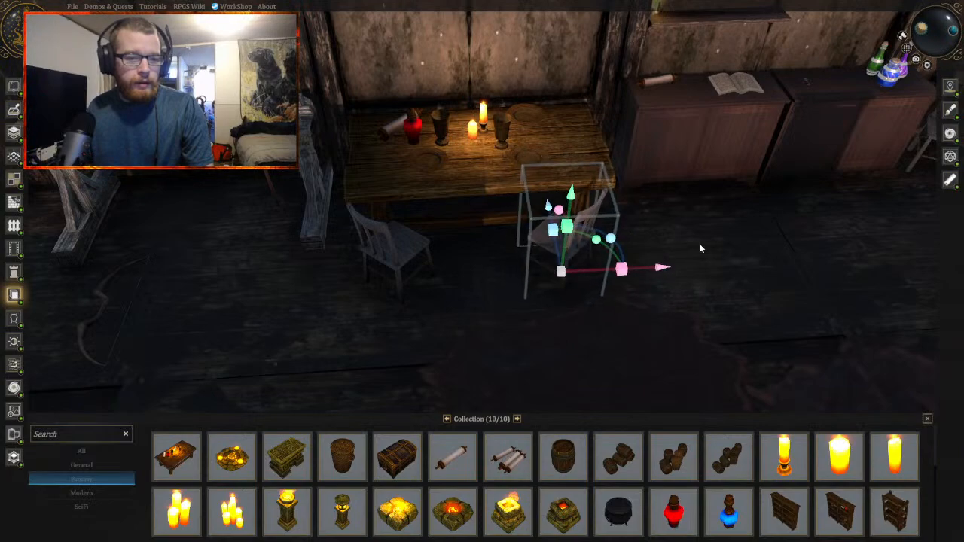
left_click(721, 309)
Step: Search the Fantasy prop collection for "bed"
middle_click_drag(604, 300, 648, 300)
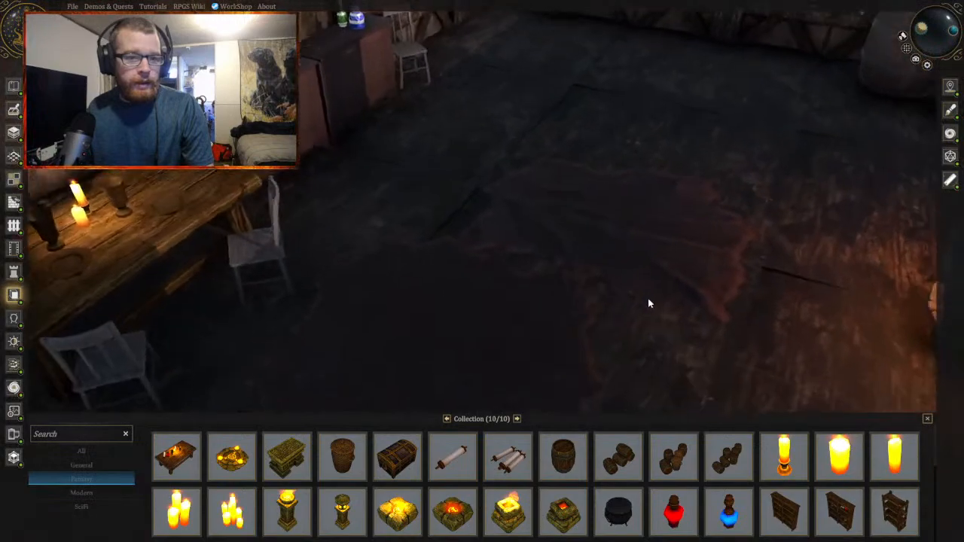
scroll(648, 300, "down", 3)
scroll(648, 303, "down", 2)
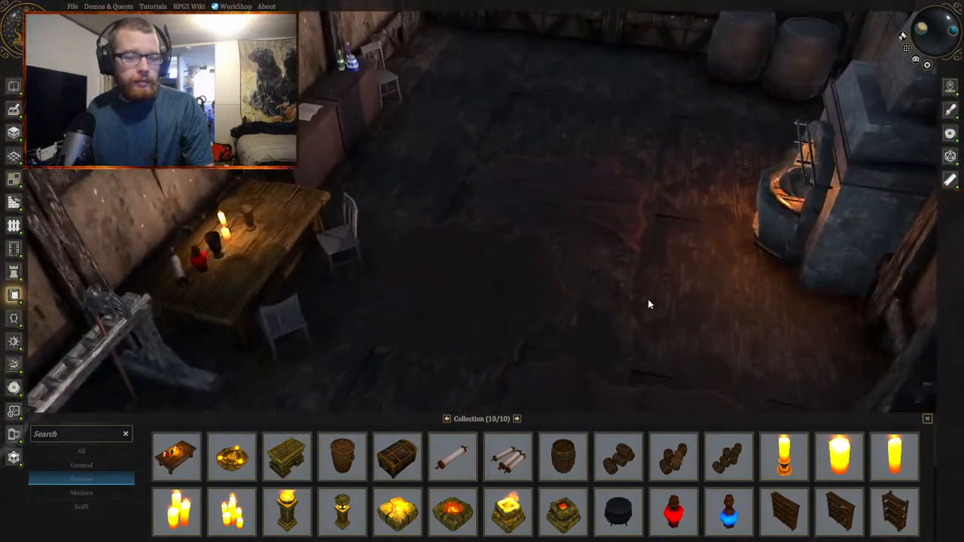
middle_click_drag(648, 302, 614, 309)
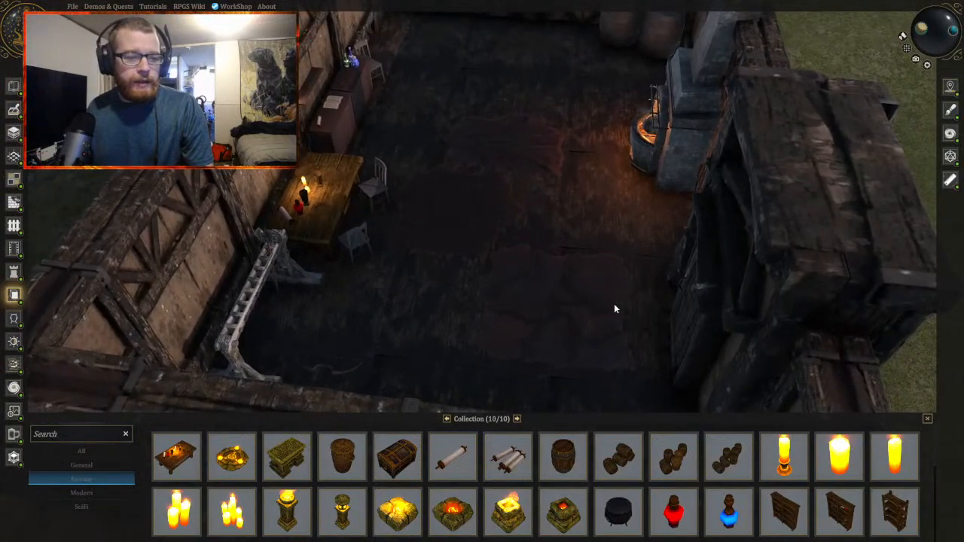
scroll(791, 520, "down", 5)
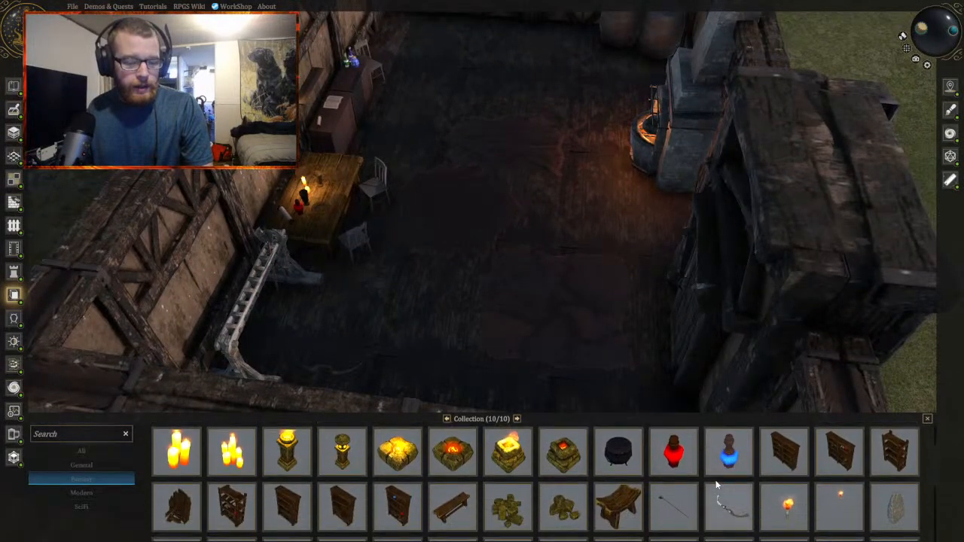
scroll(509, 497, "down", 3)
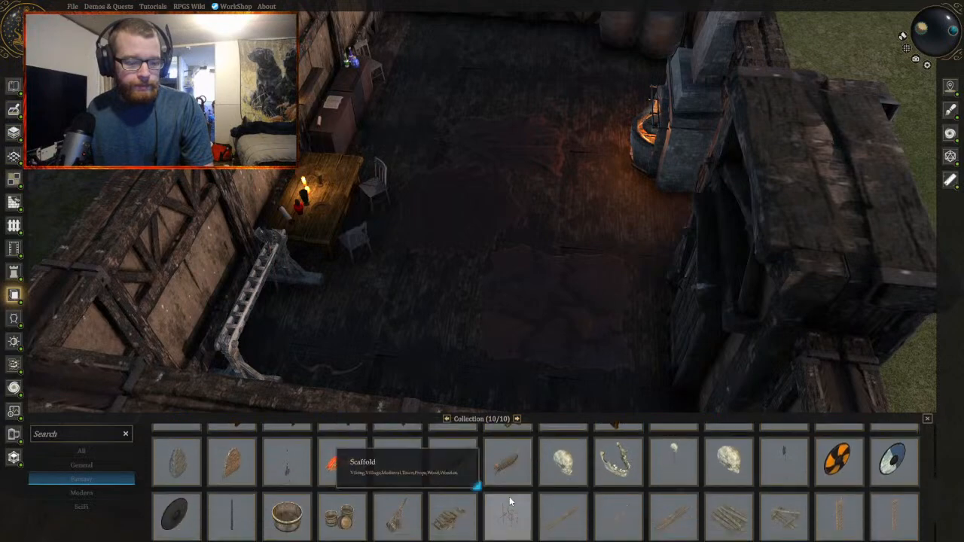
scroll(397, 500, "up", 1)
scroll(397, 500, "up", 1)
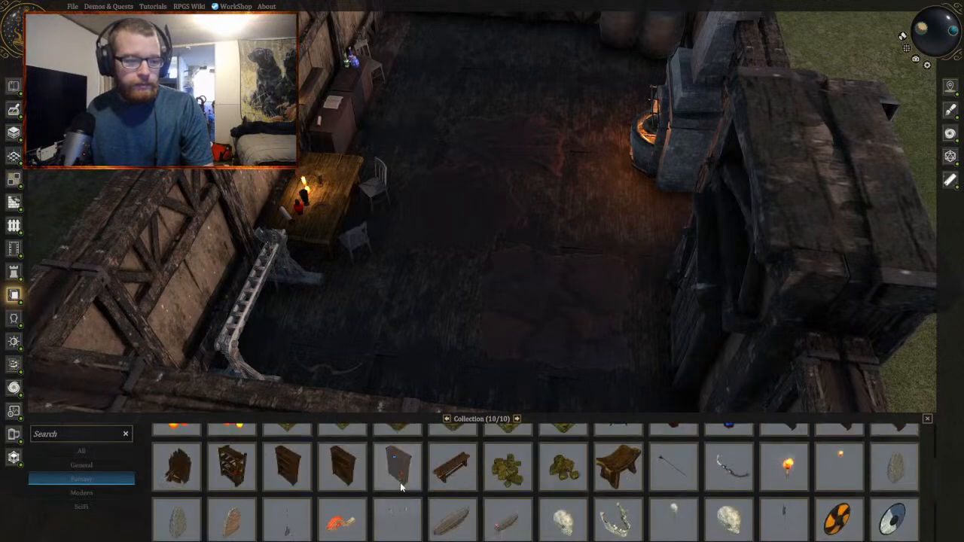
type("b")
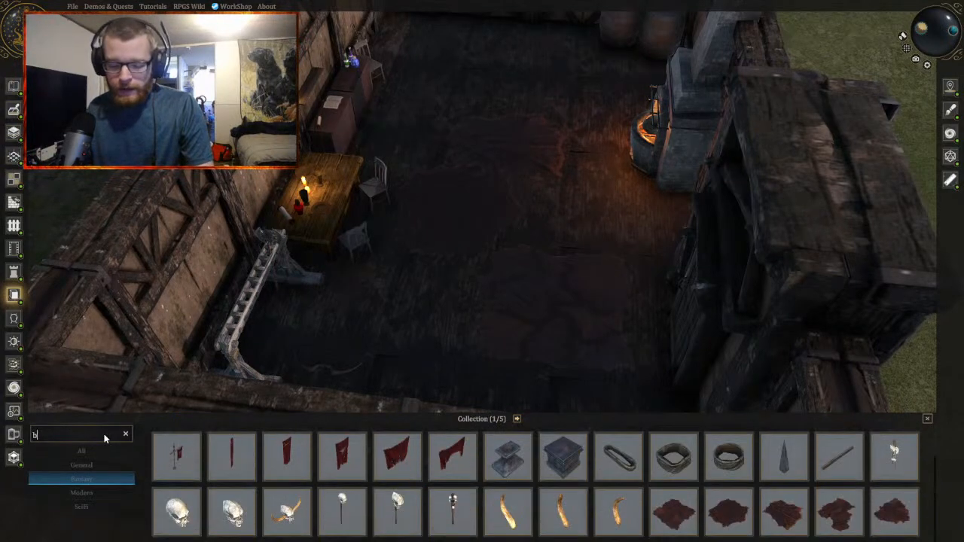
type("eddw")
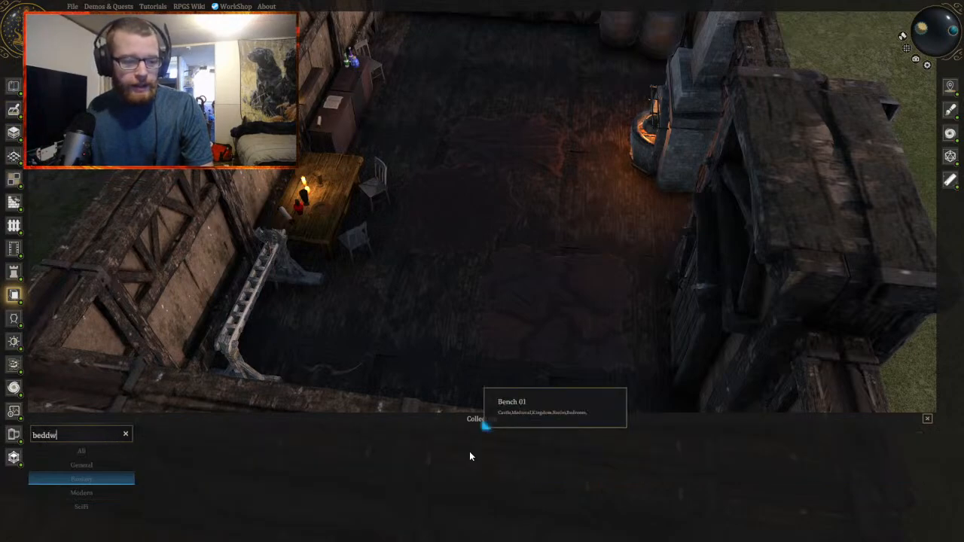
key("BackSpace")
key("BackSpace")
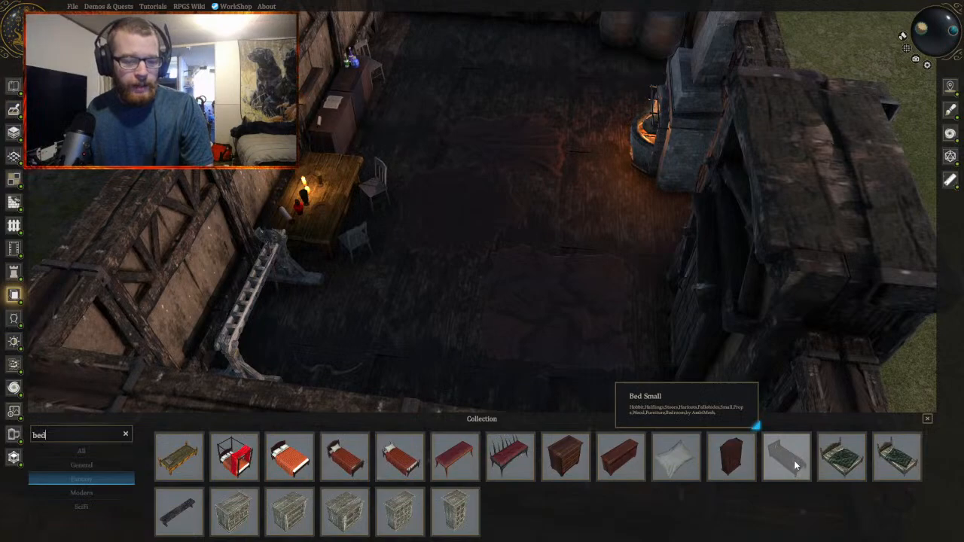
type("w")
key("BackSpace")
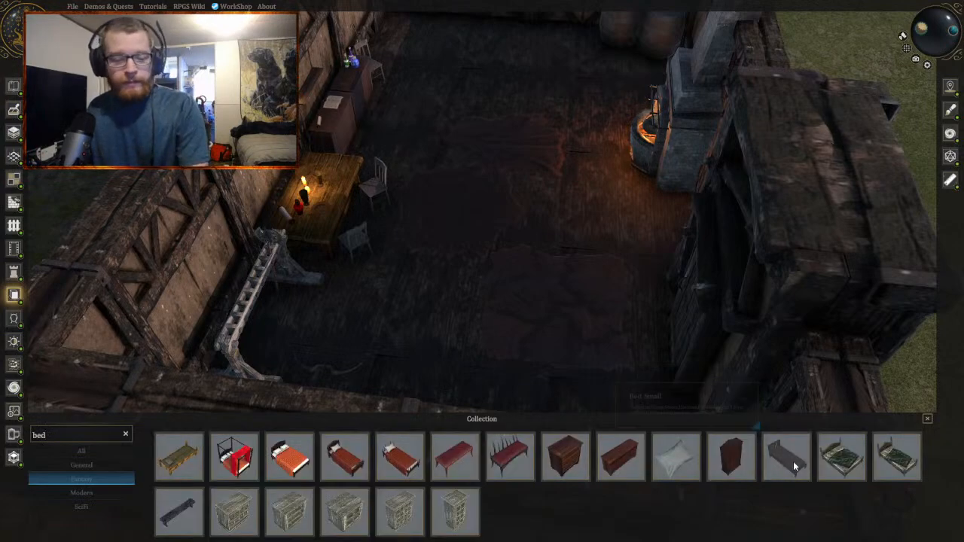
Step: Place a Bed Small against the far wall in the corner near the cabinets and set a duplicate beside it
left_click_drag(793, 461, 334, 161)
key("w")
scroll(565, 274, "up", 5)
scroll(528, 268, "down", 1)
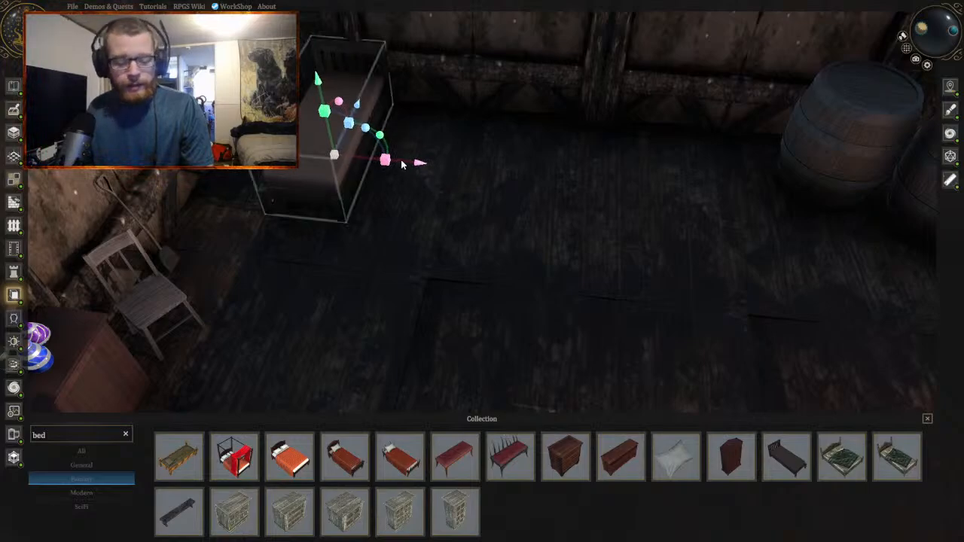
left_click_drag(427, 163, 517, 174)
left_click(601, 218)
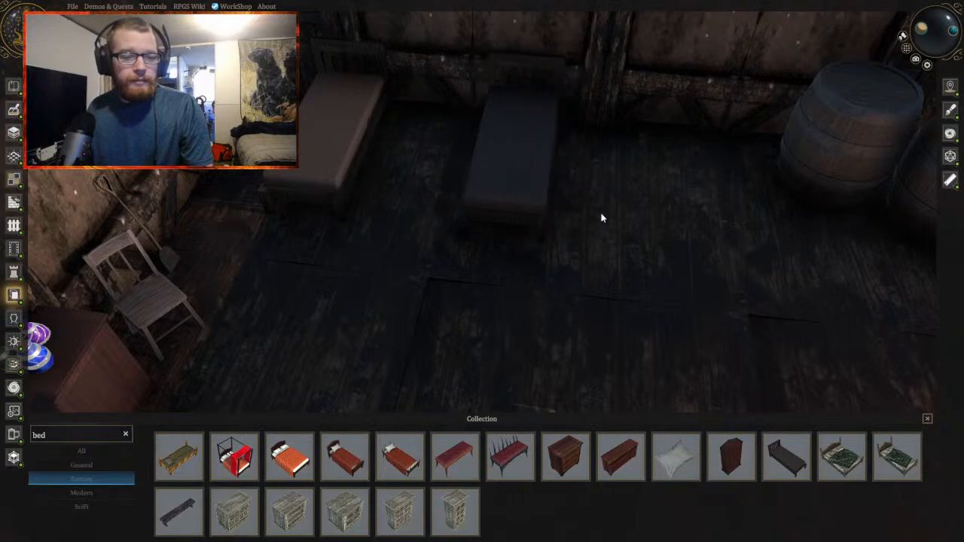
Step: Look over the furnished room from several angles and clear the prop search
middle_click_drag(615, 239, 639, 235)
scroll(632, 233, "up", 3)
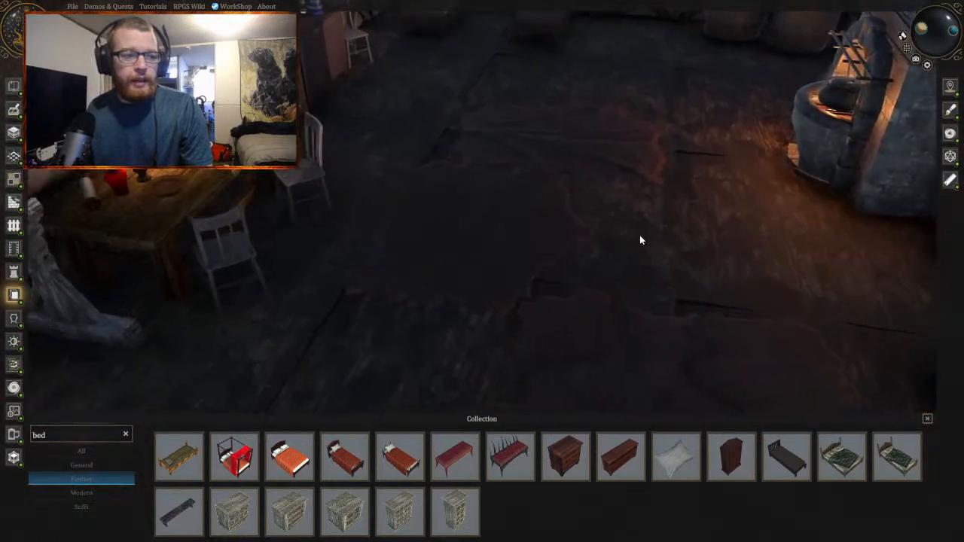
scroll(426, 299, "down", 6)
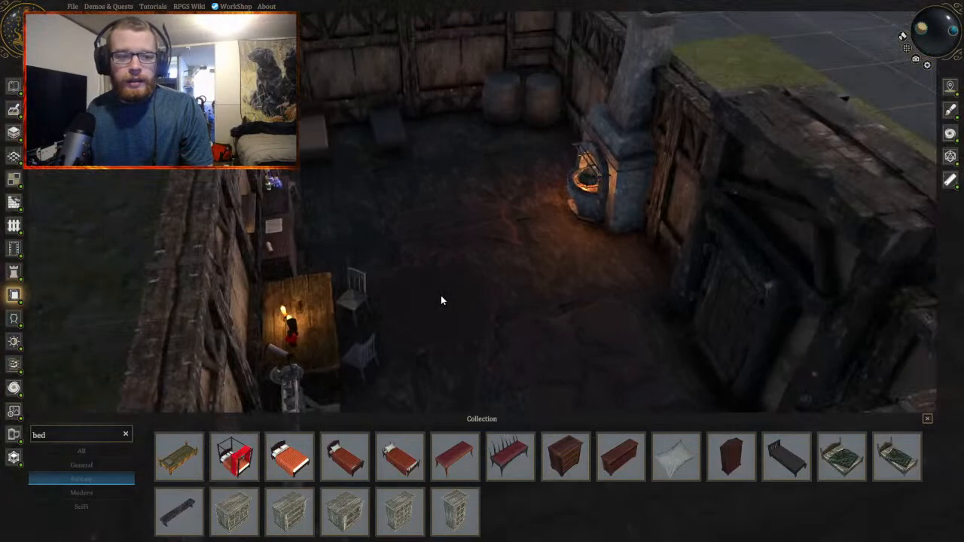
left_click(441, 296)
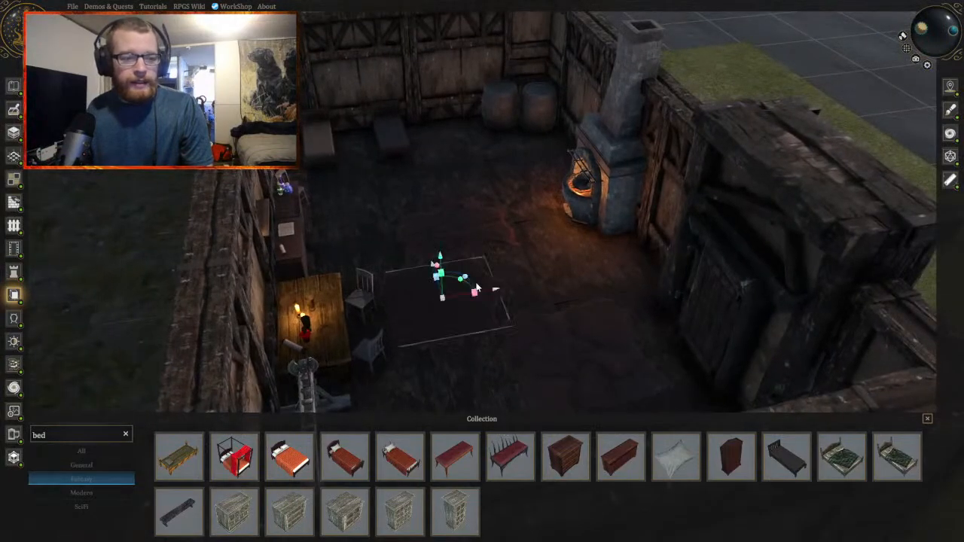
left_click(542, 262)
key("q")
key("a")
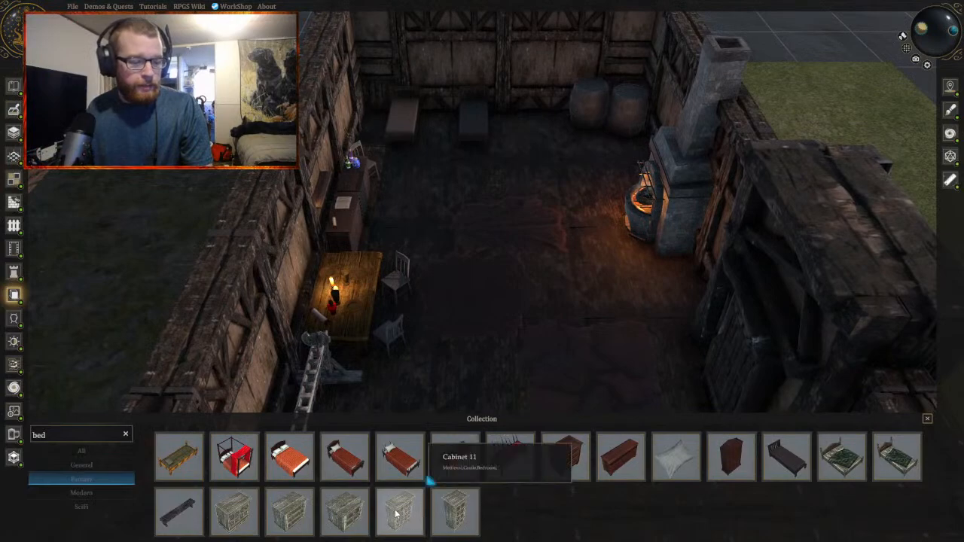
left_click(125, 438)
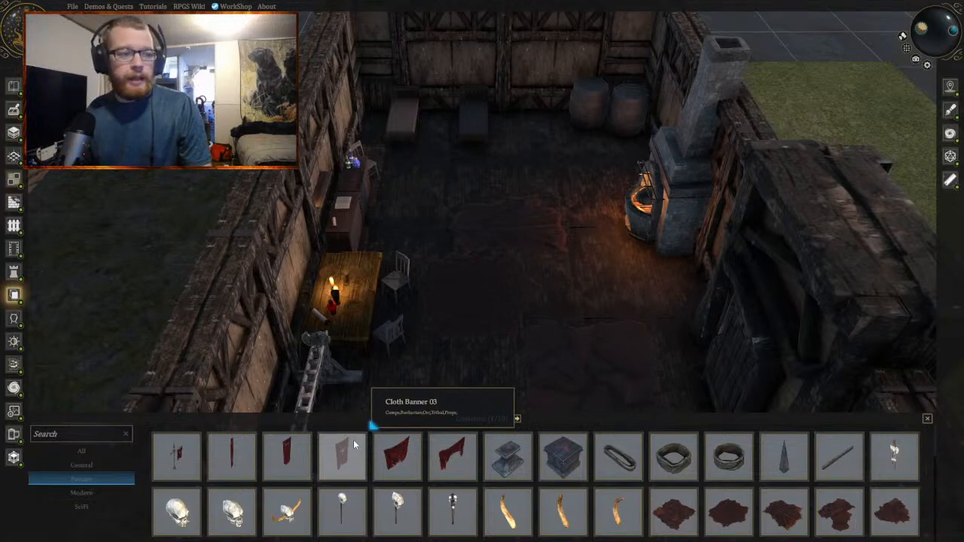
key("d")
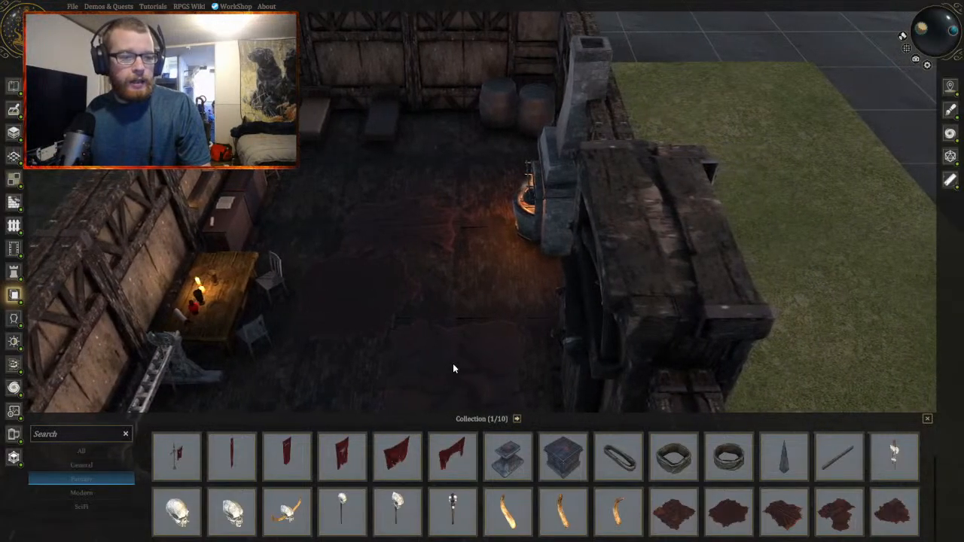
key("s")
key("q")
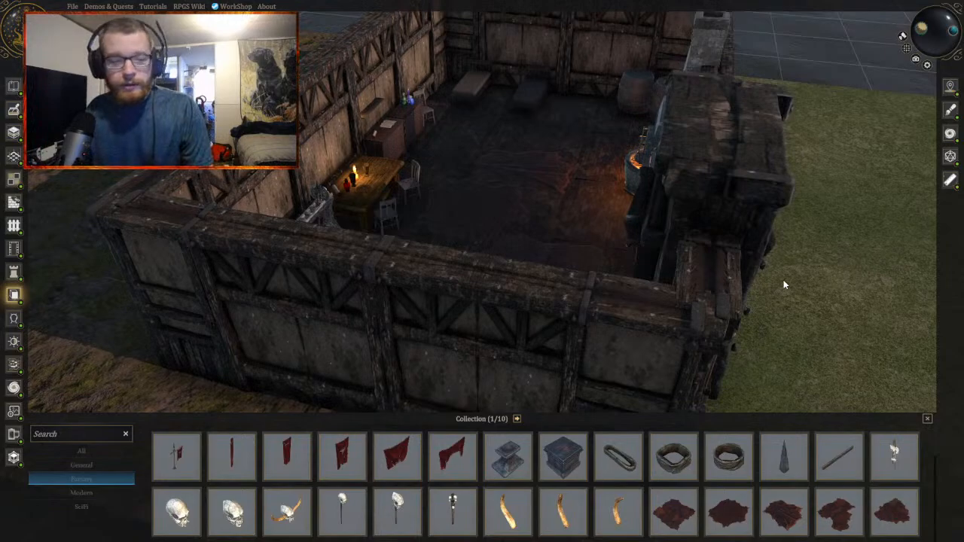
middle_click_drag(783, 279, 612, 321)
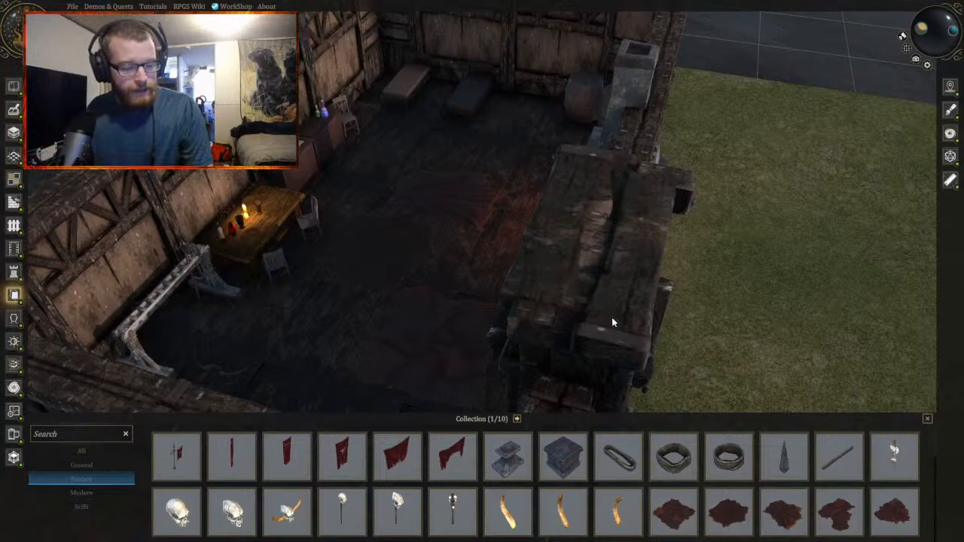
middle_click_drag(608, 318, 603, 318)
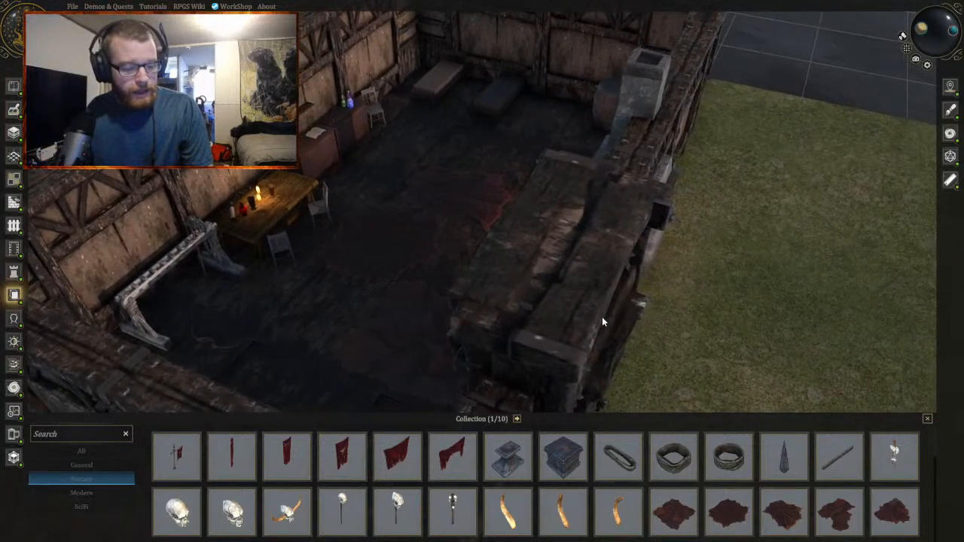